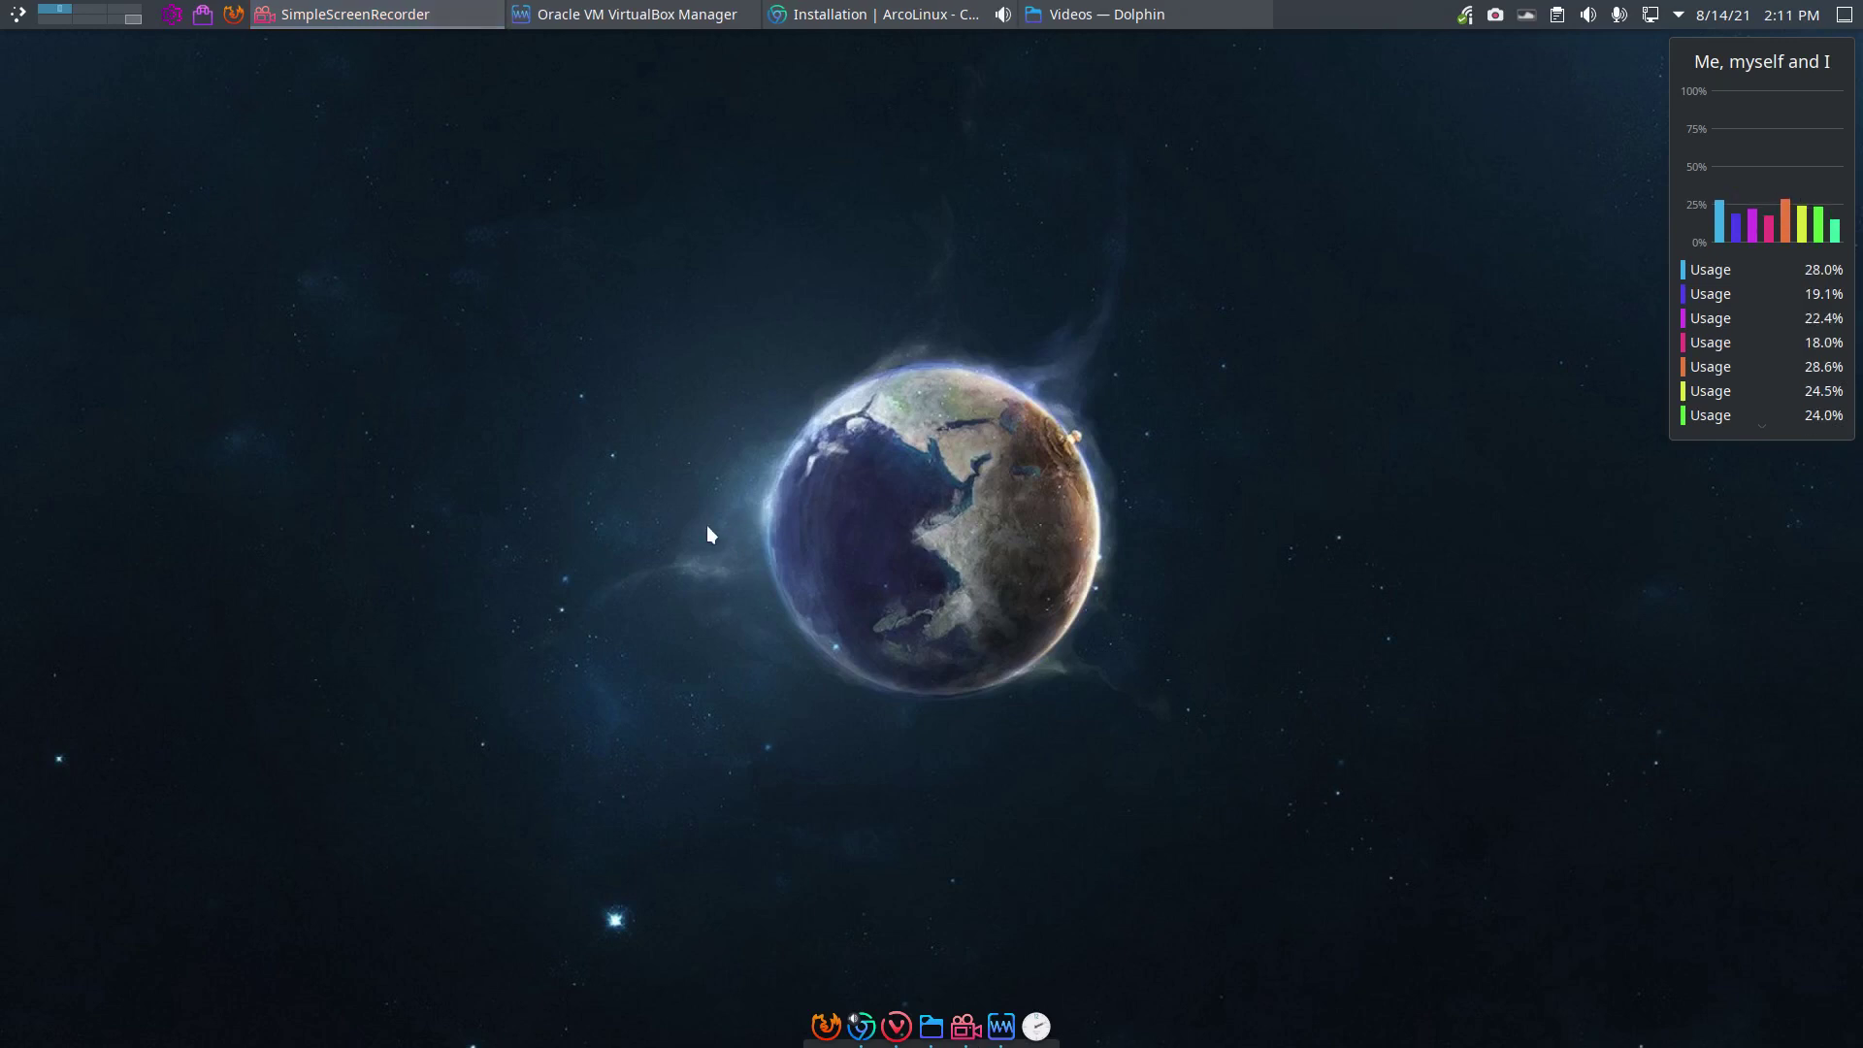
# Open Konsole and run iso to show release v21.09.8, codename ArcoLinuxB-plasma, built Aug 7 2021
pyautogui.hotkey('ctrl', 'alt', 't')
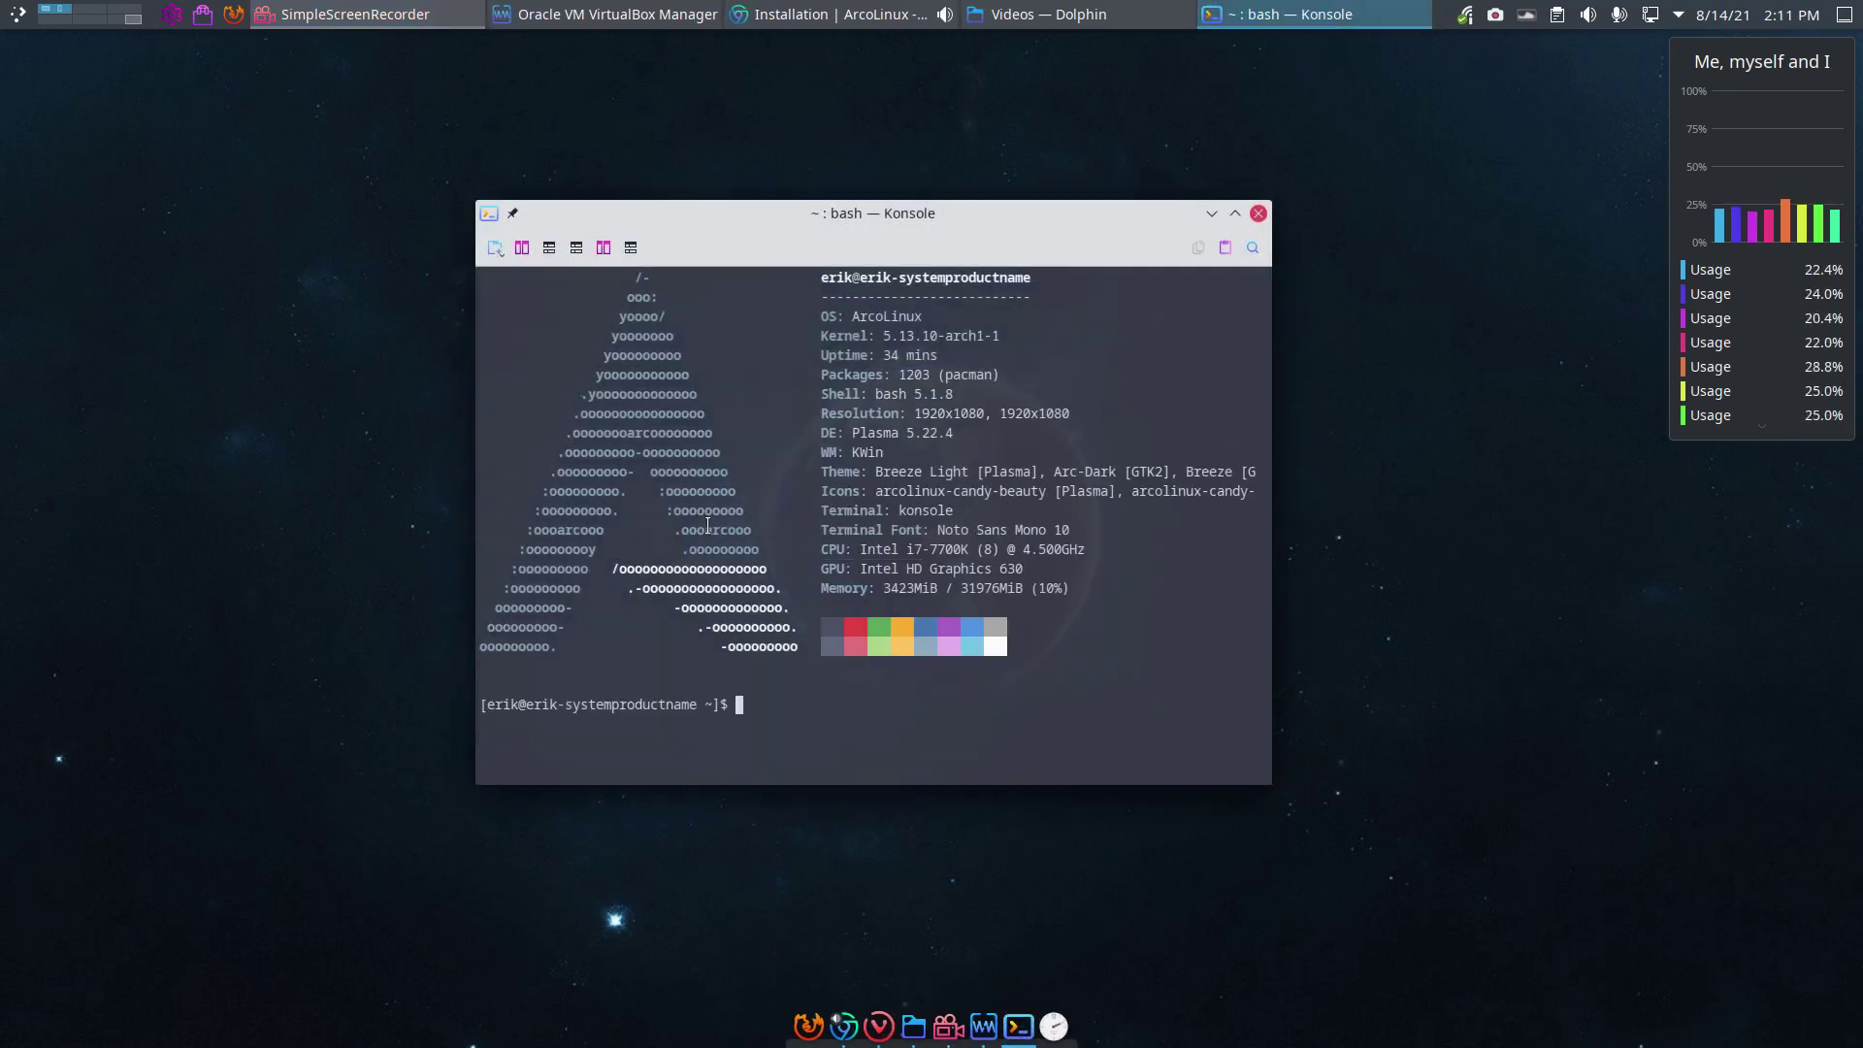
pyautogui.write('iso')
pyautogui.press('Return')
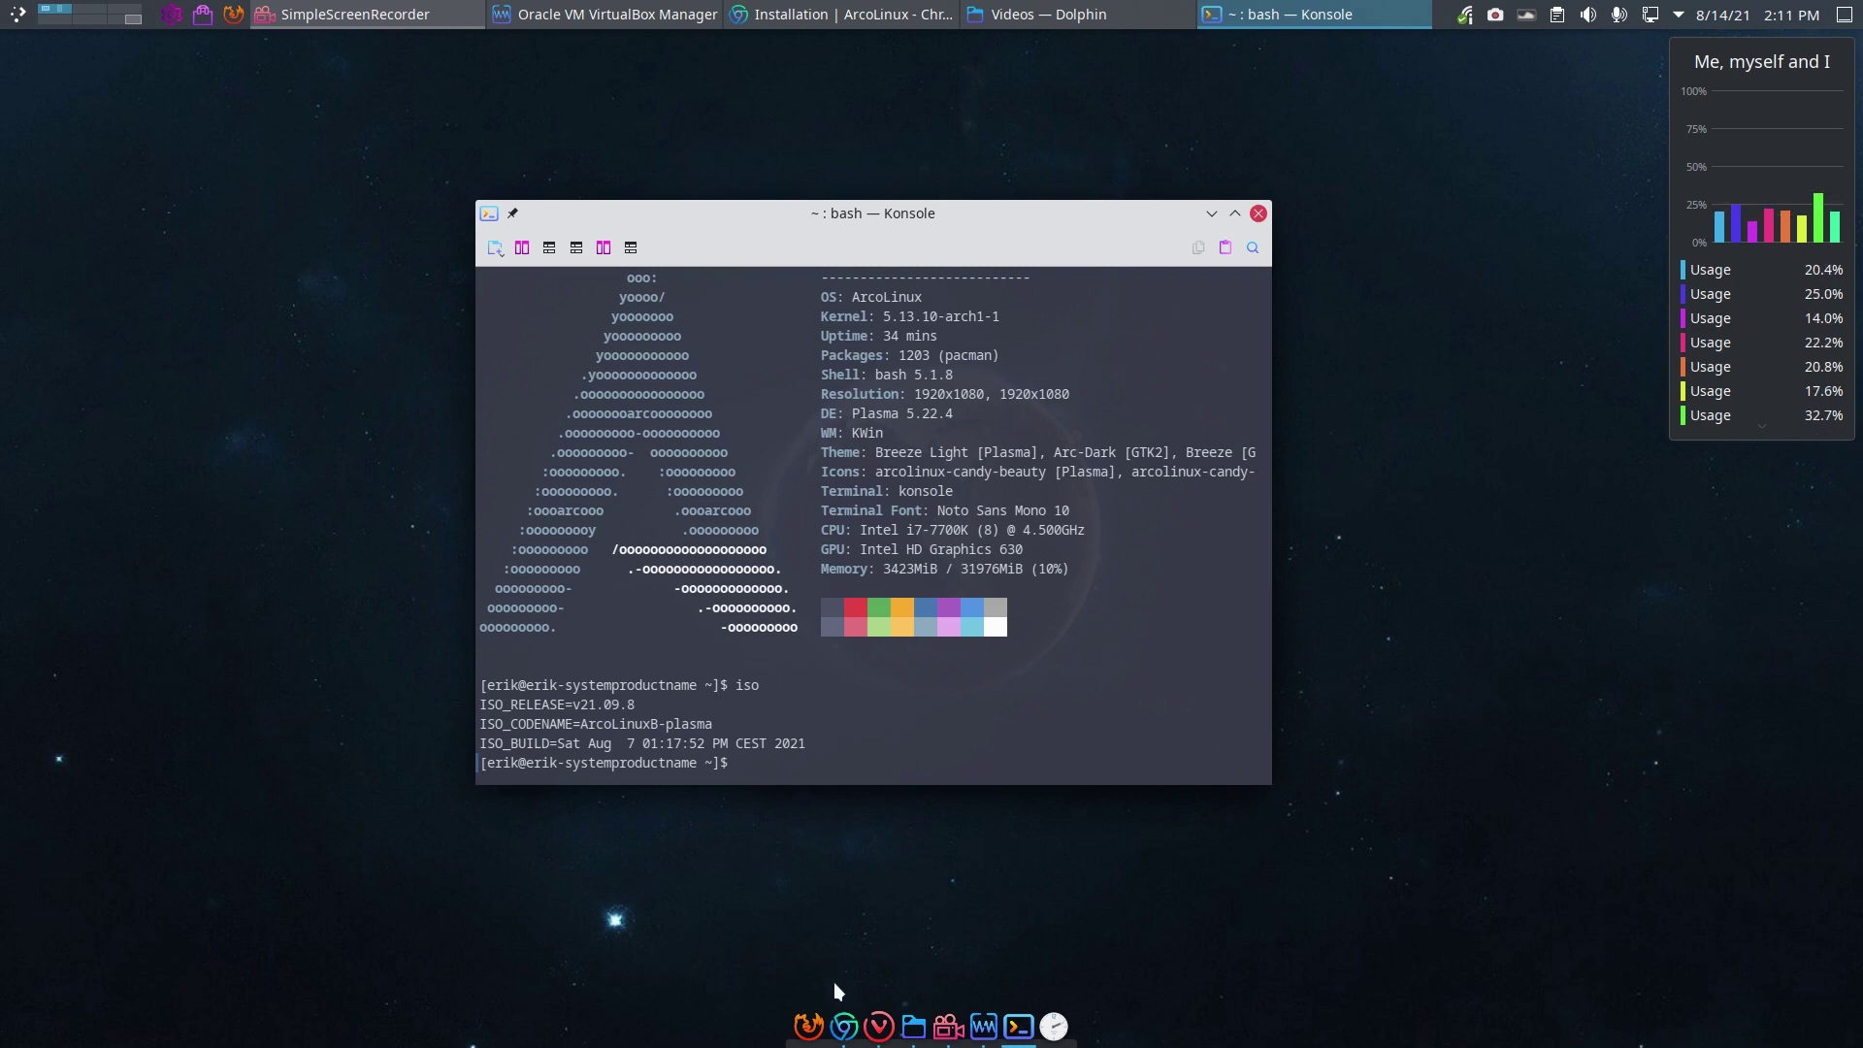
# Show the ArcoLinux Installation page in Chromium, scrolled to the ArcoLinuxL and ArcoLinuxS install videos
pyautogui.click(844, 1016)
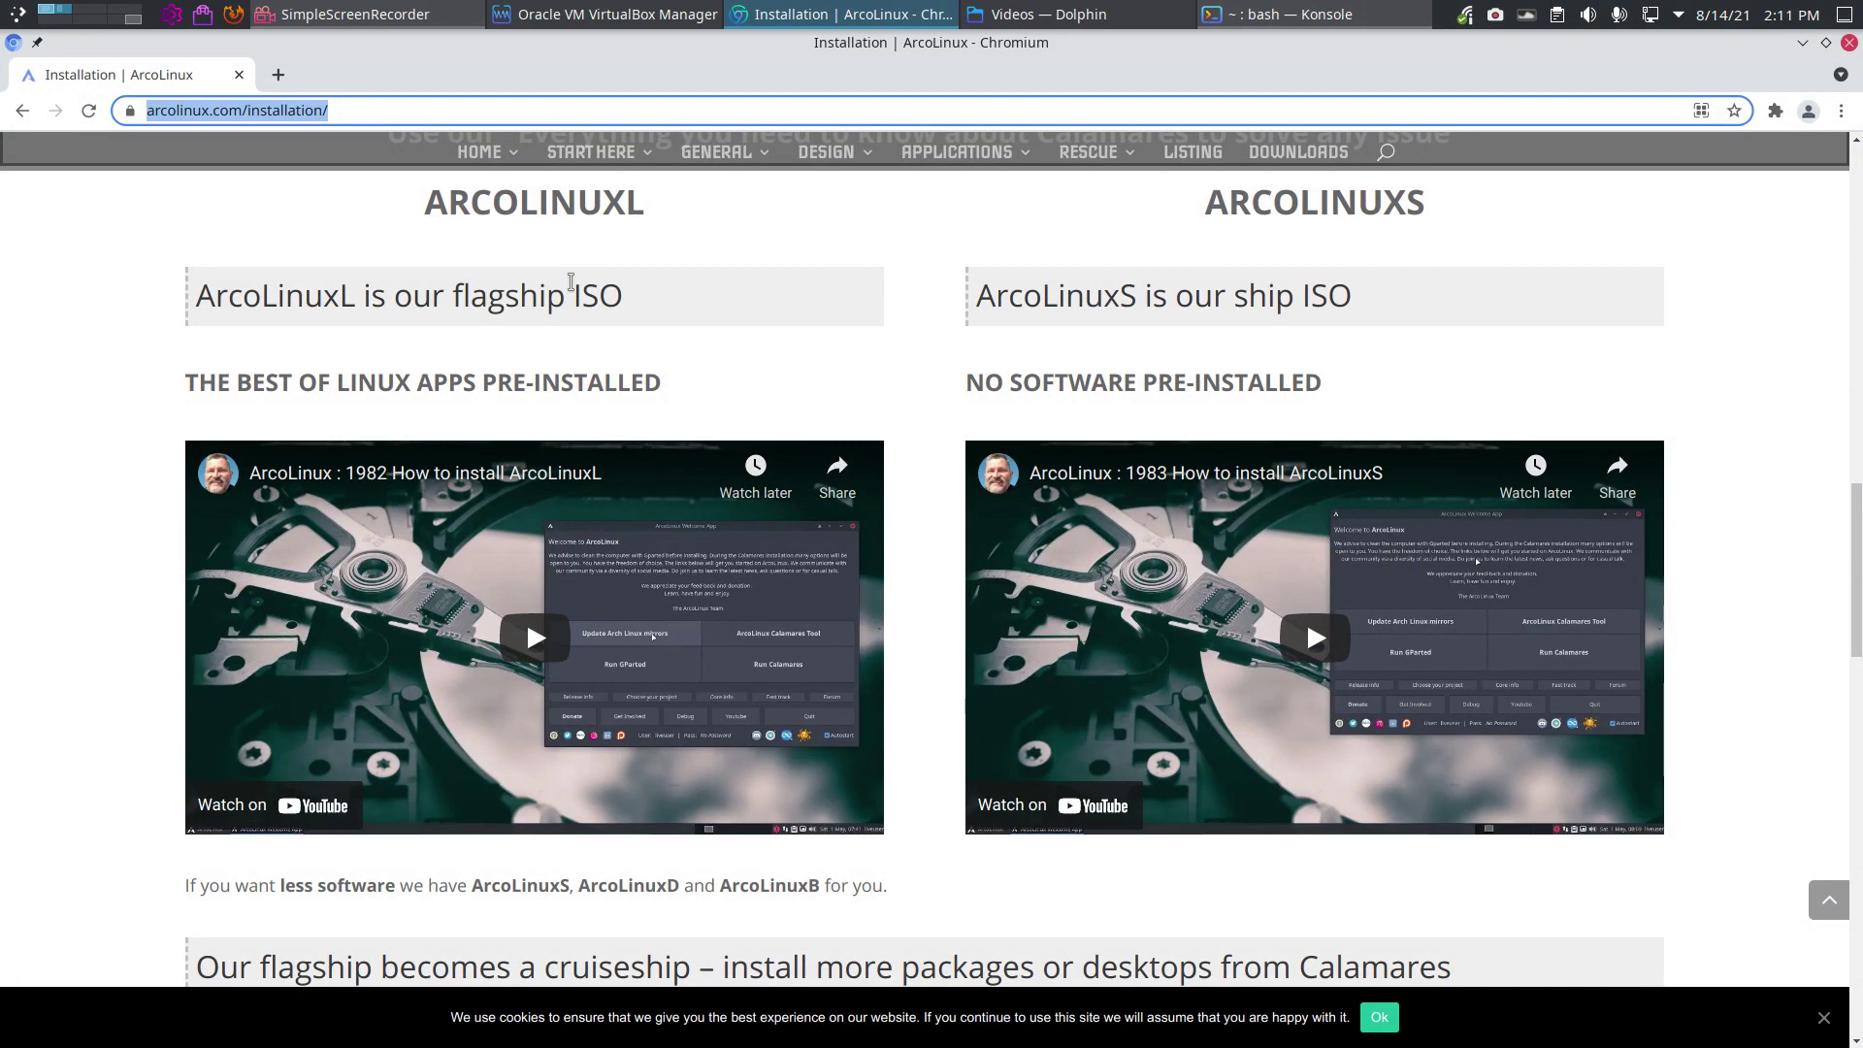
pyautogui.moveTo(615, 163)
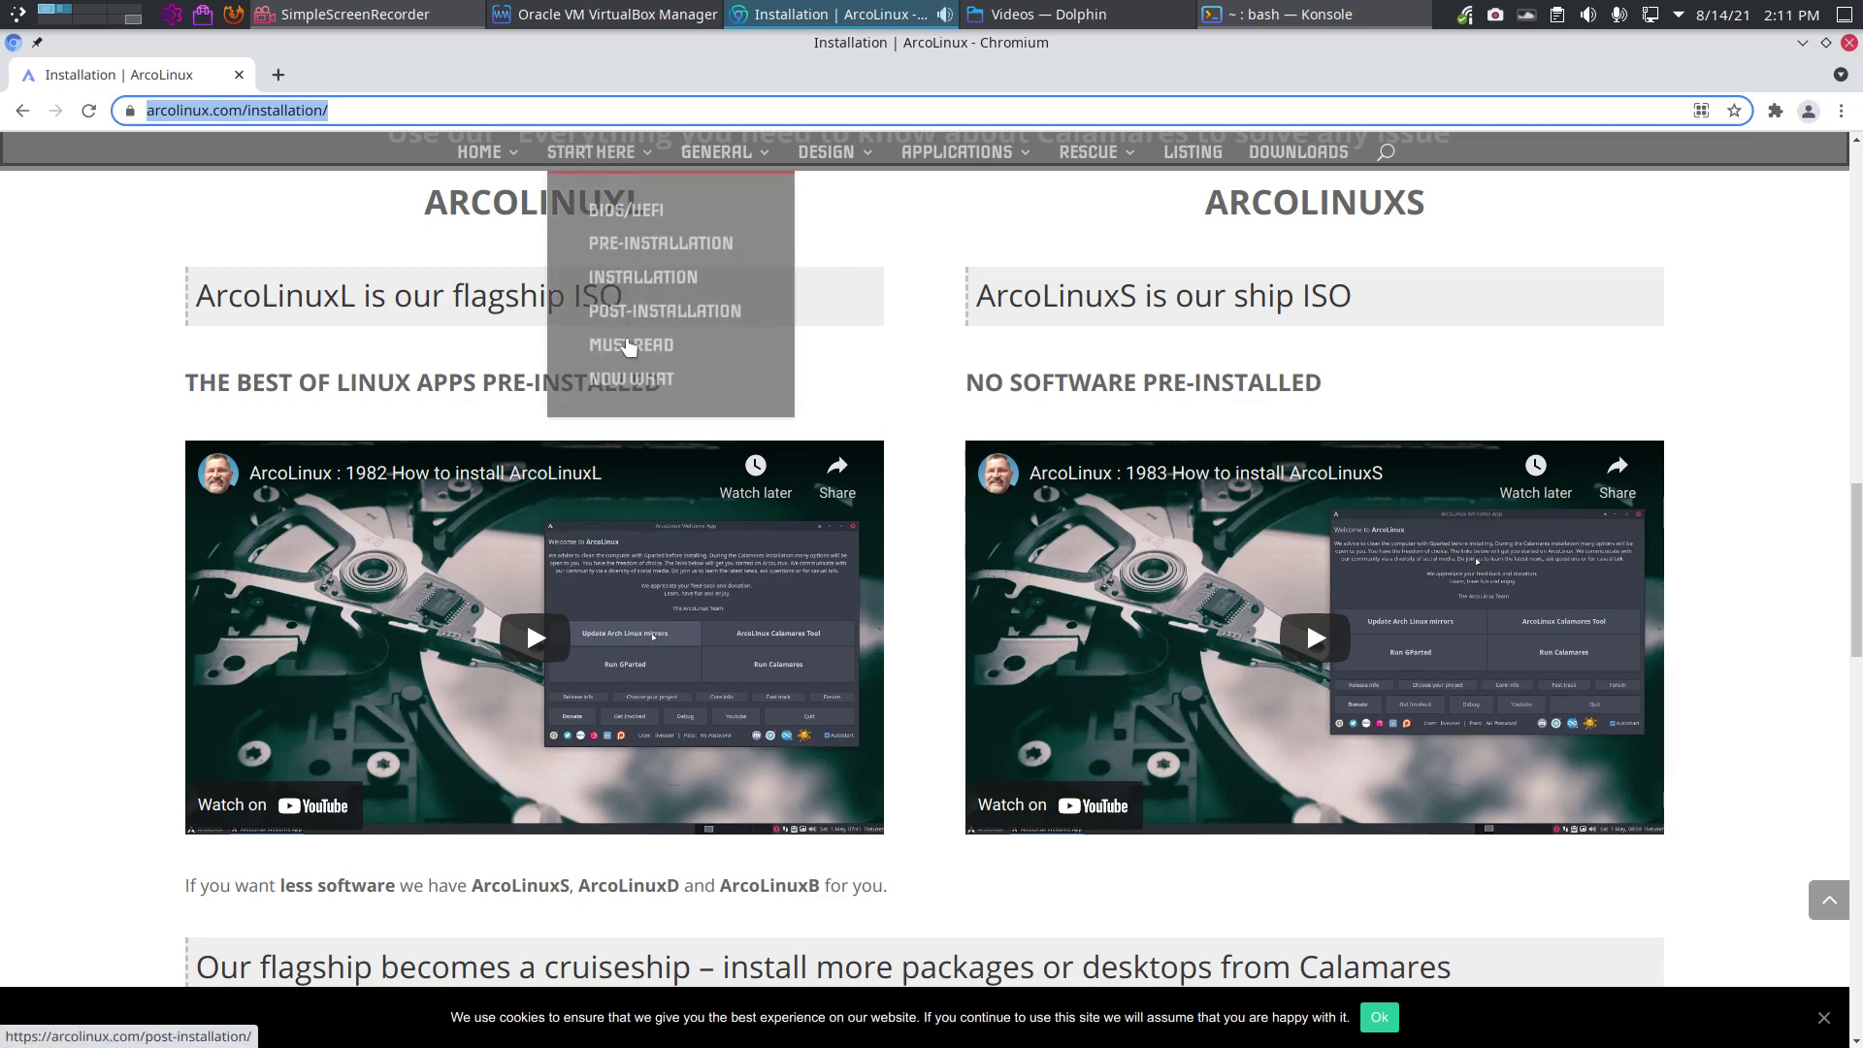
pyautogui.scroll(15, 628, 354)
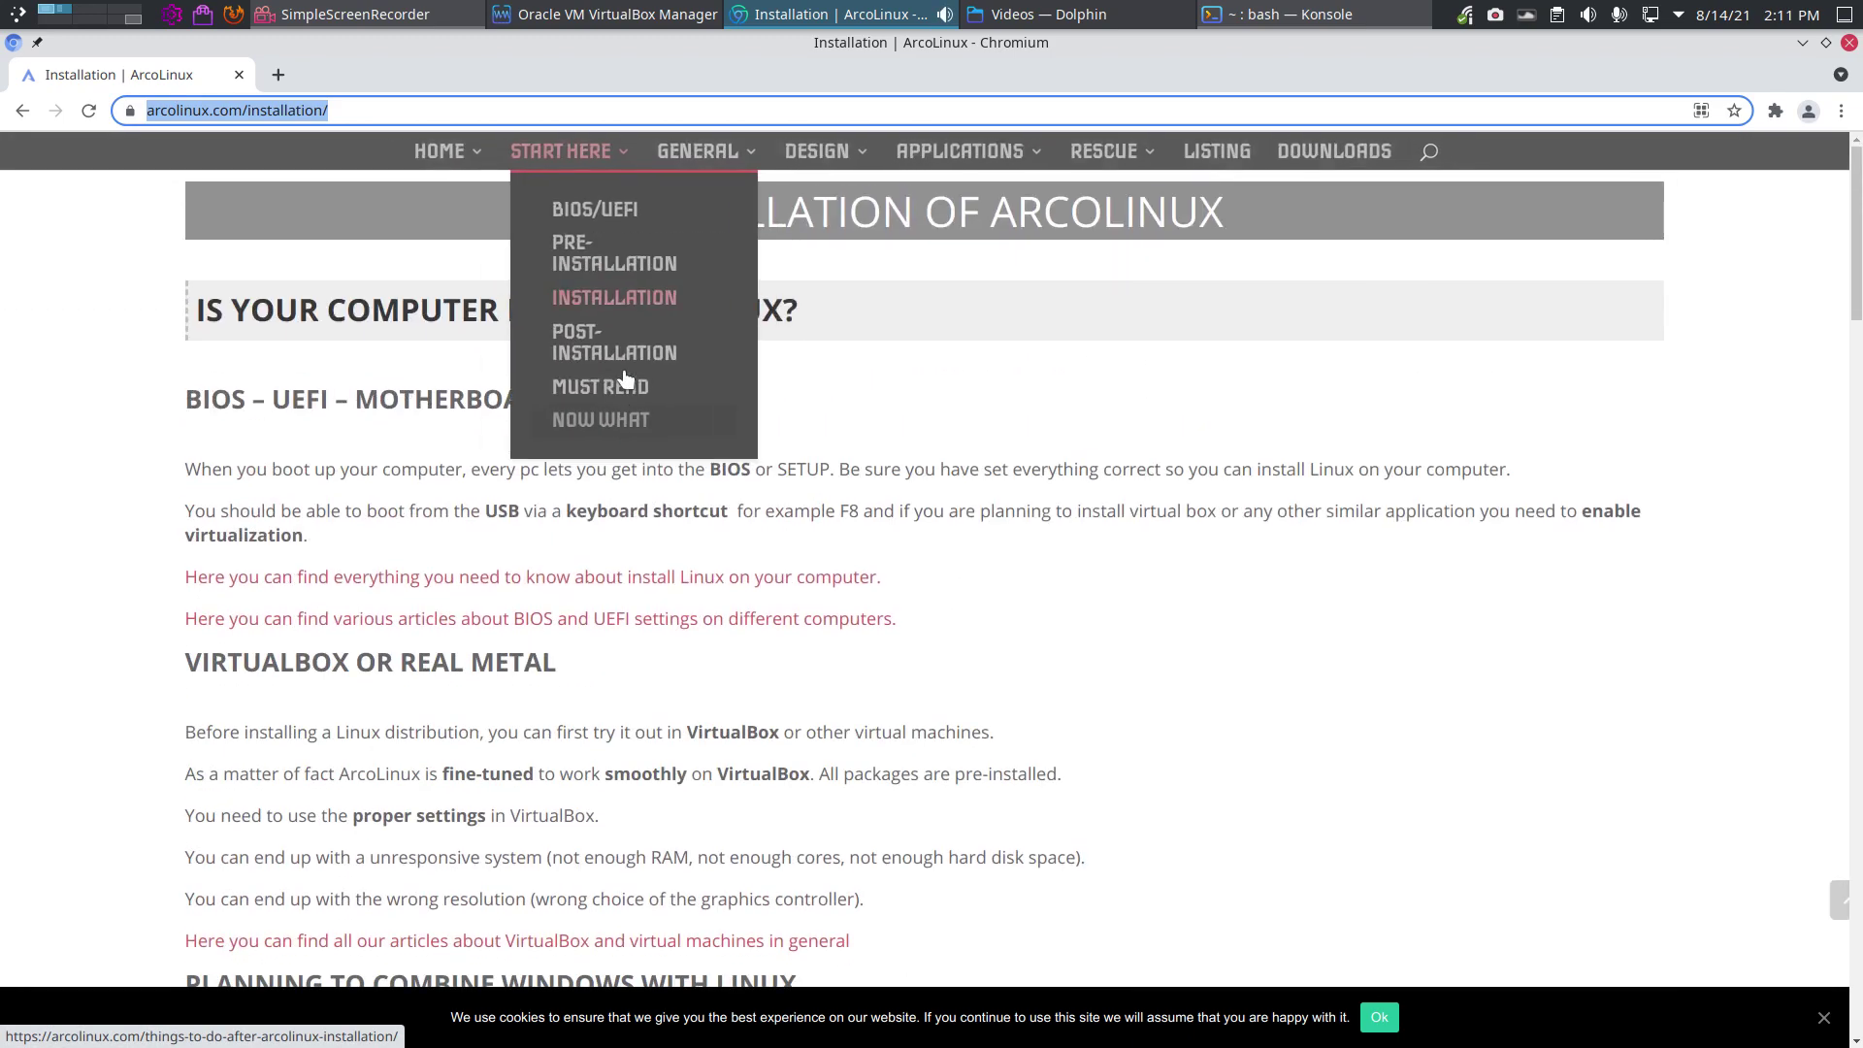
pyautogui.moveTo(400, 150)
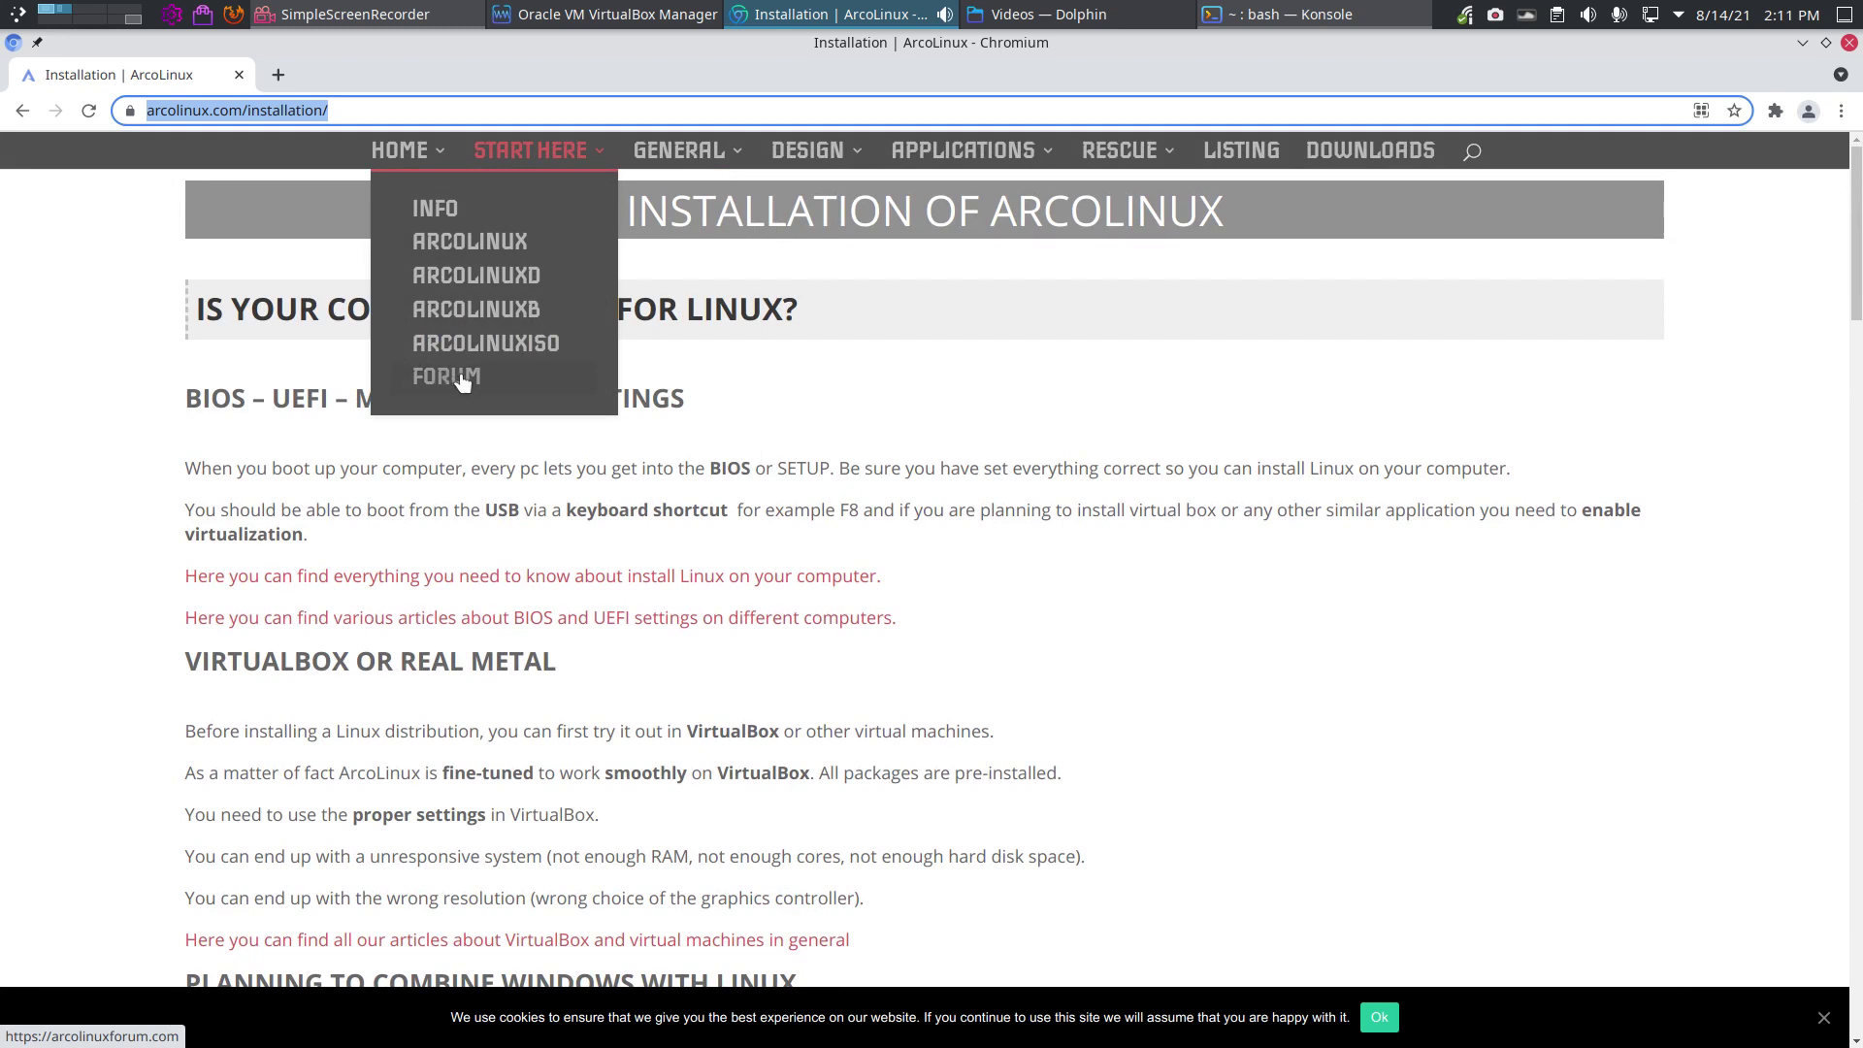
pyautogui.moveTo(531, 154)
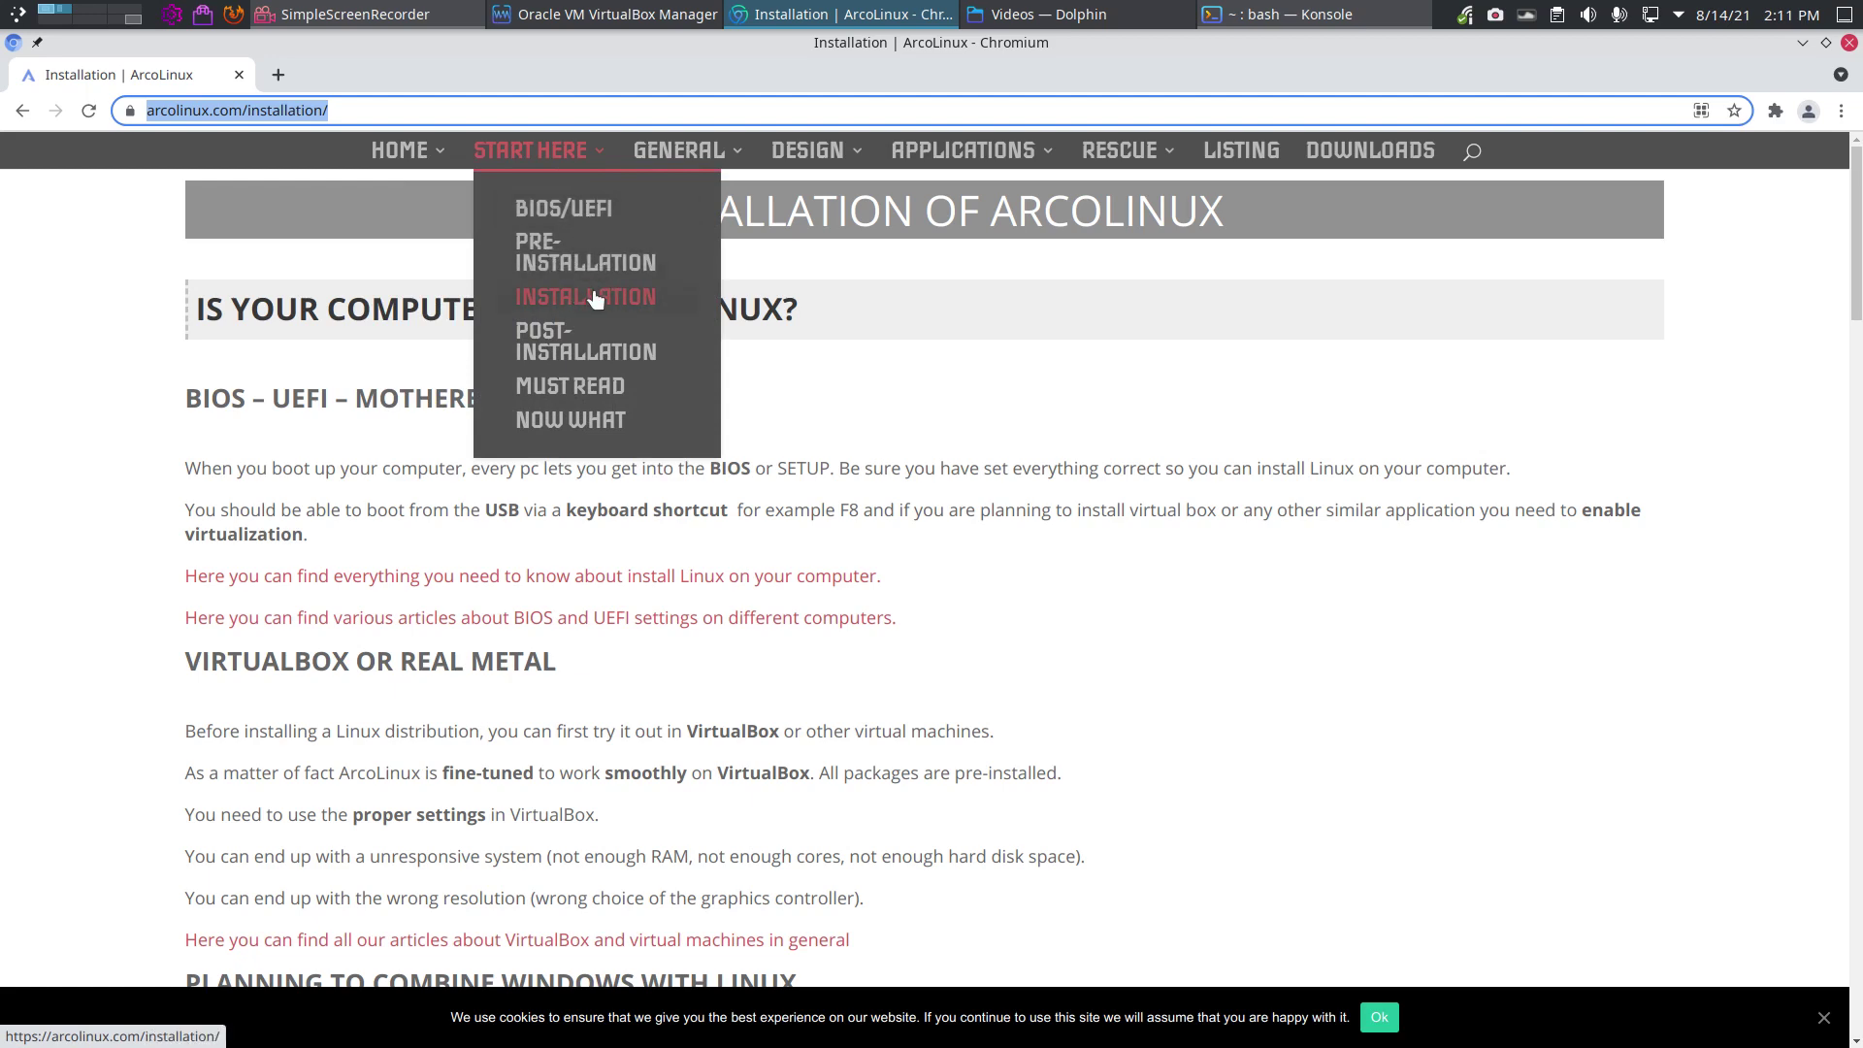
pyautogui.scroll(-10, 236, 586)
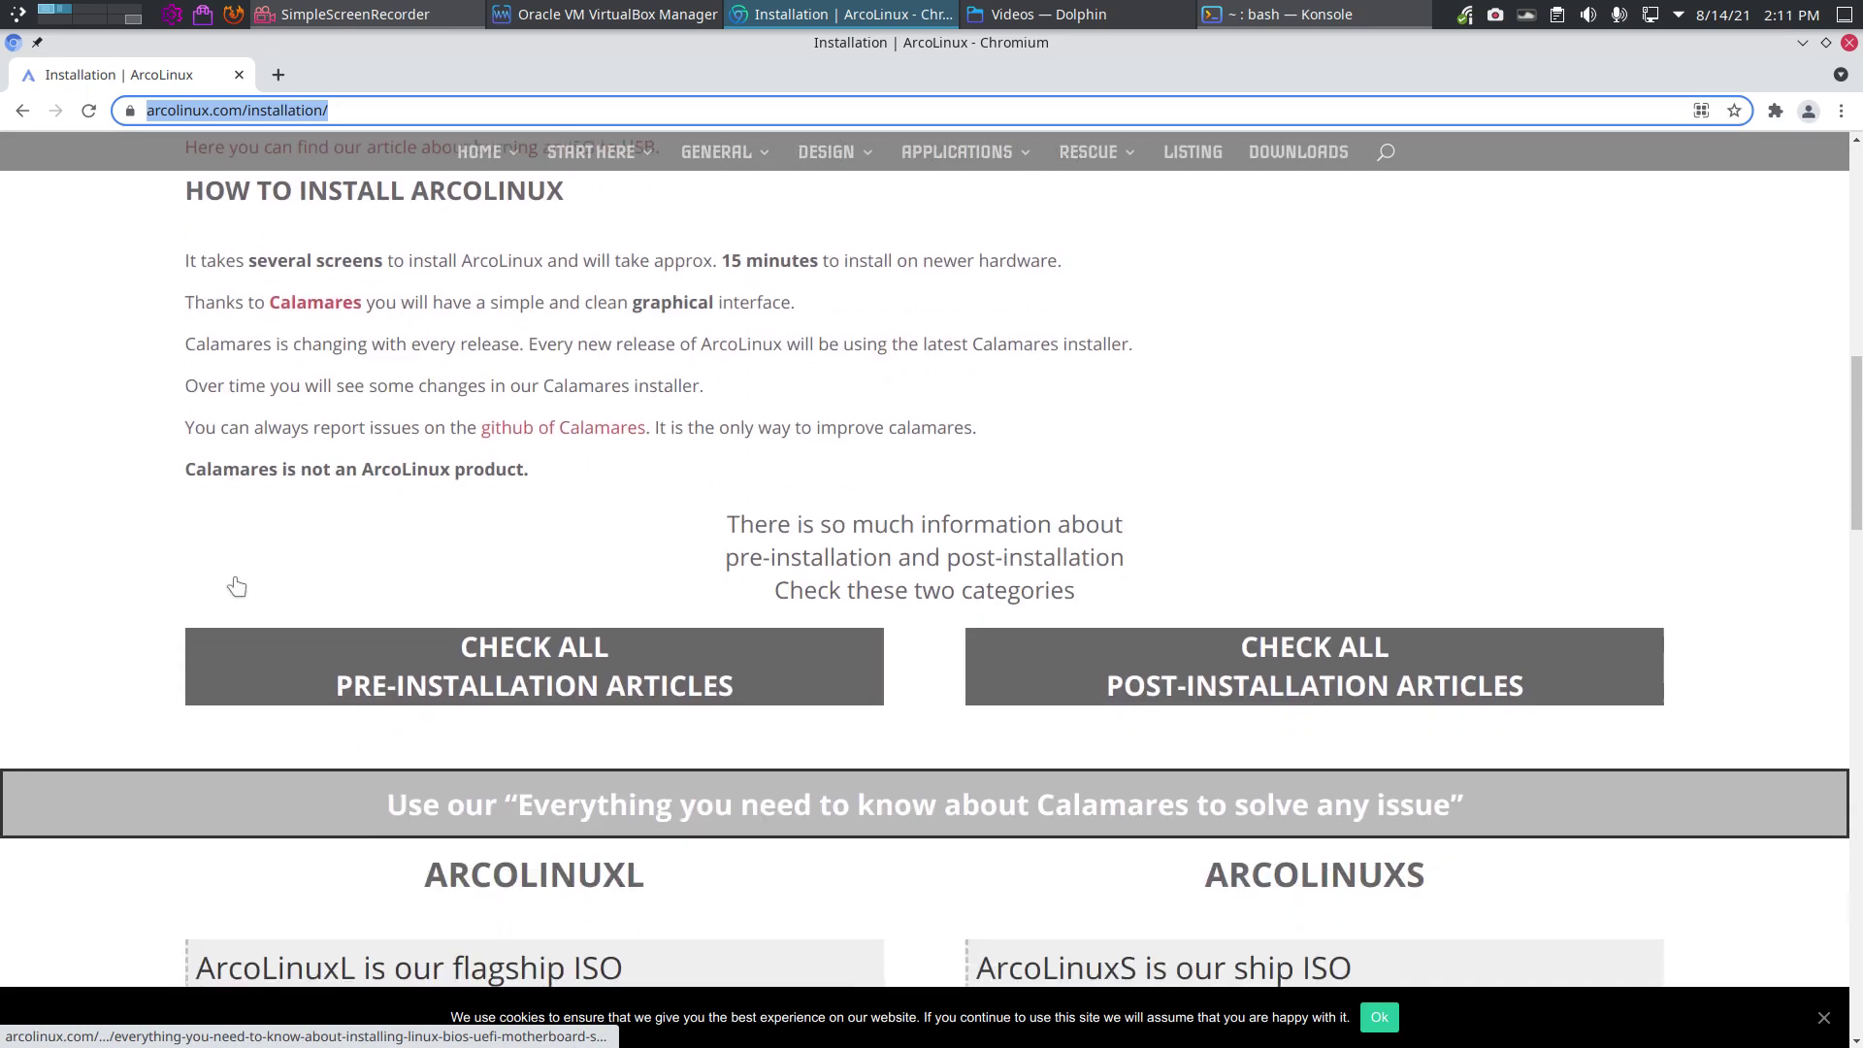
pyautogui.scroll(-5, 237, 586)
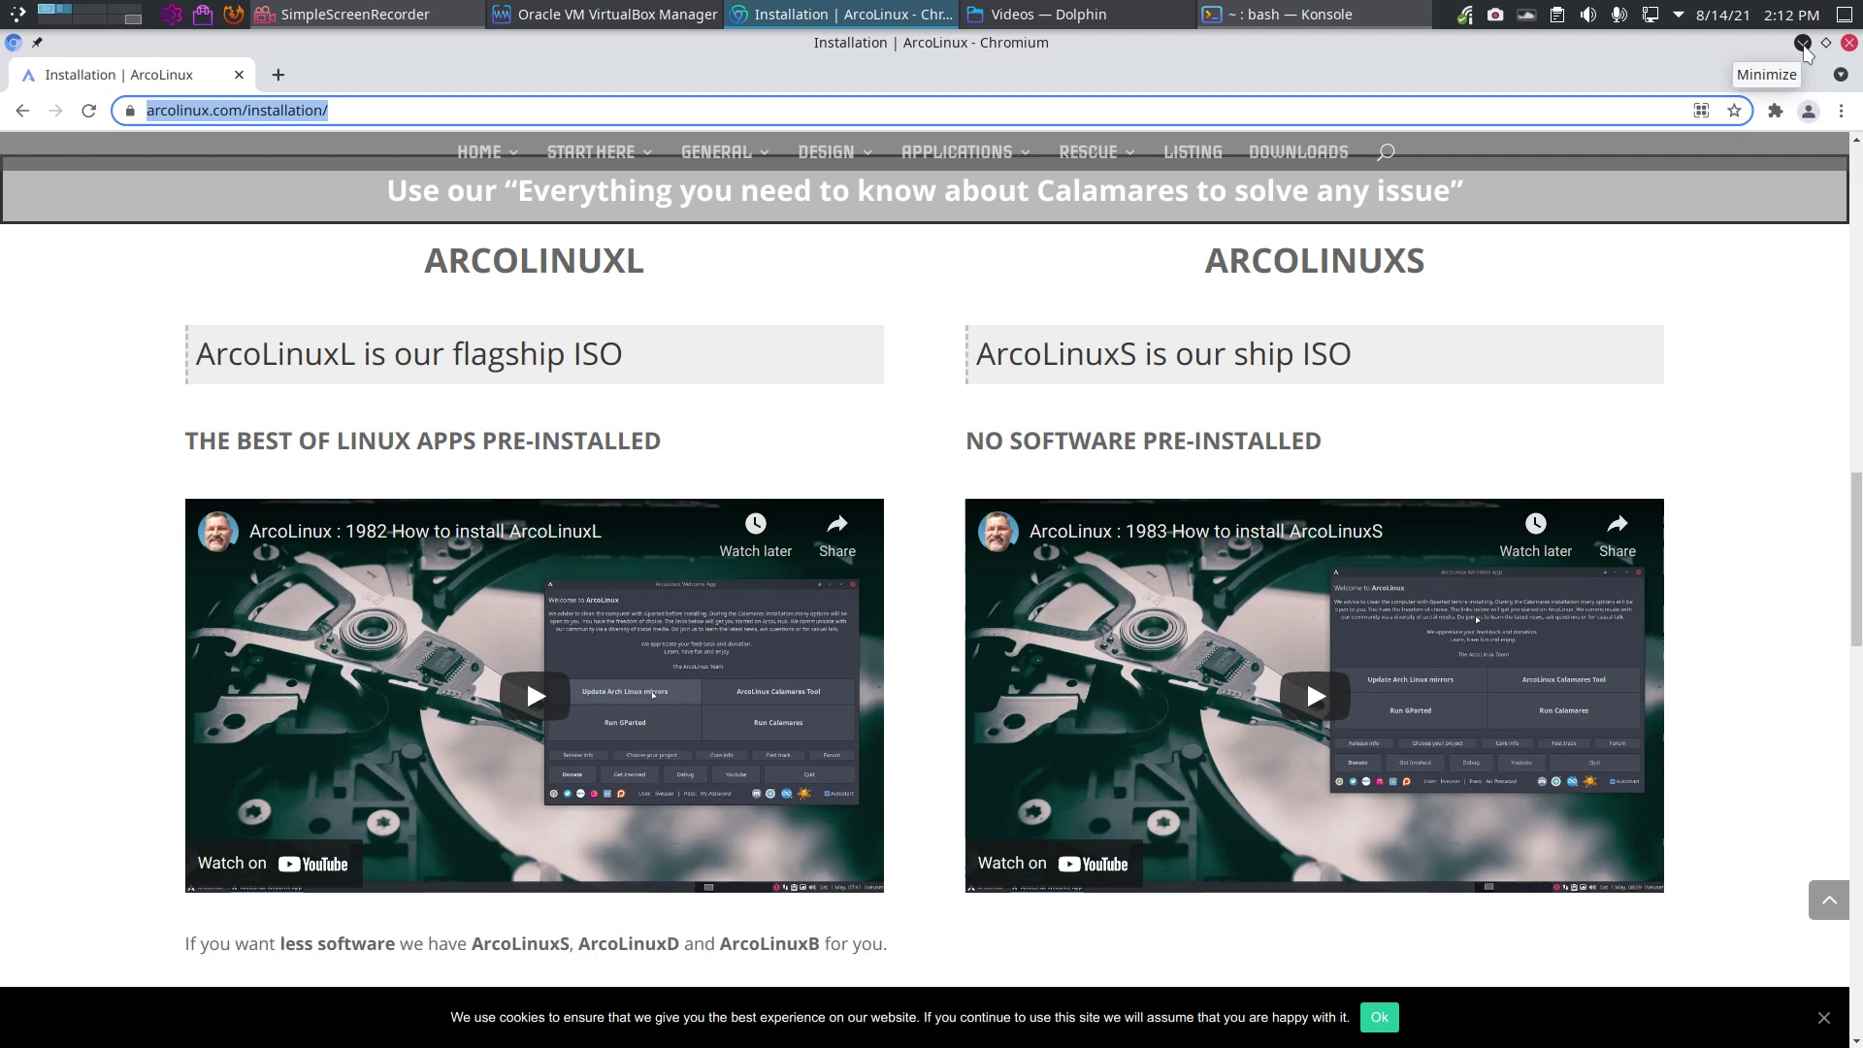
# Hide Chromium, close Konsole and bring up the VirtualBox Manager
pyautogui.click(1803, 46)
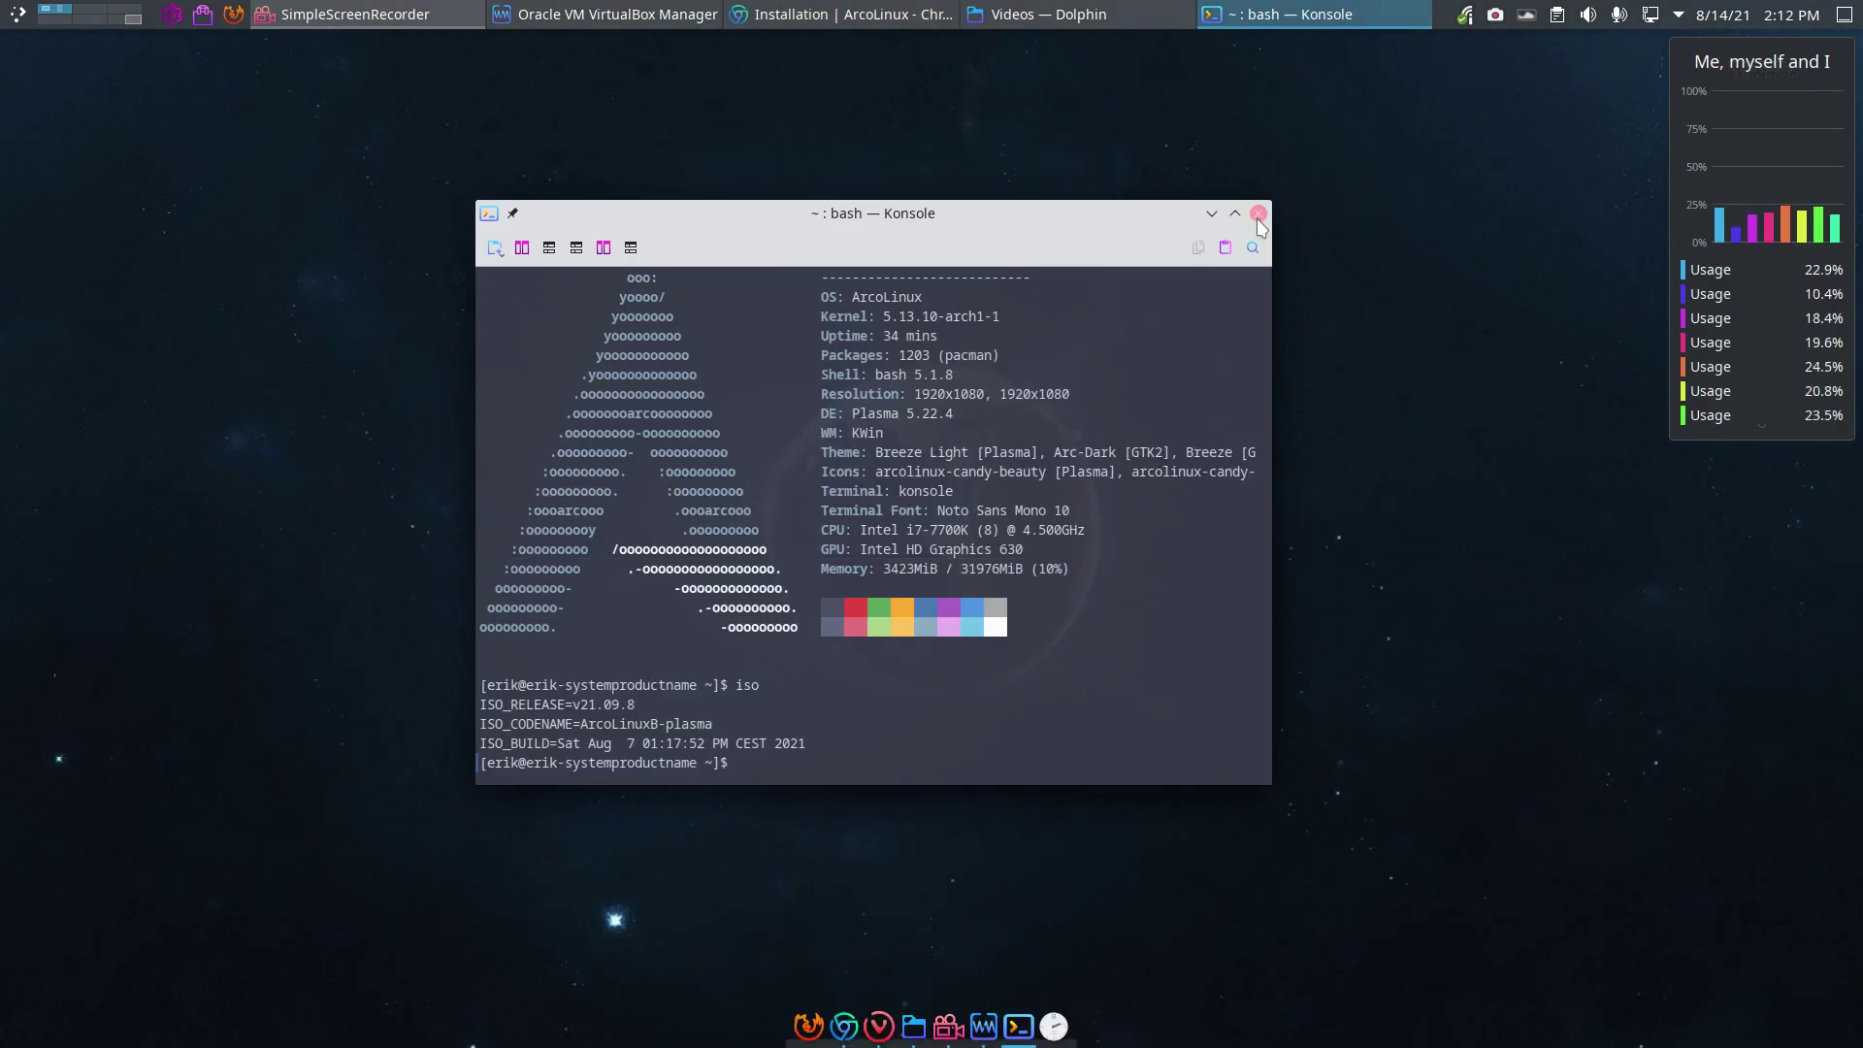
pyautogui.click(1258, 214)
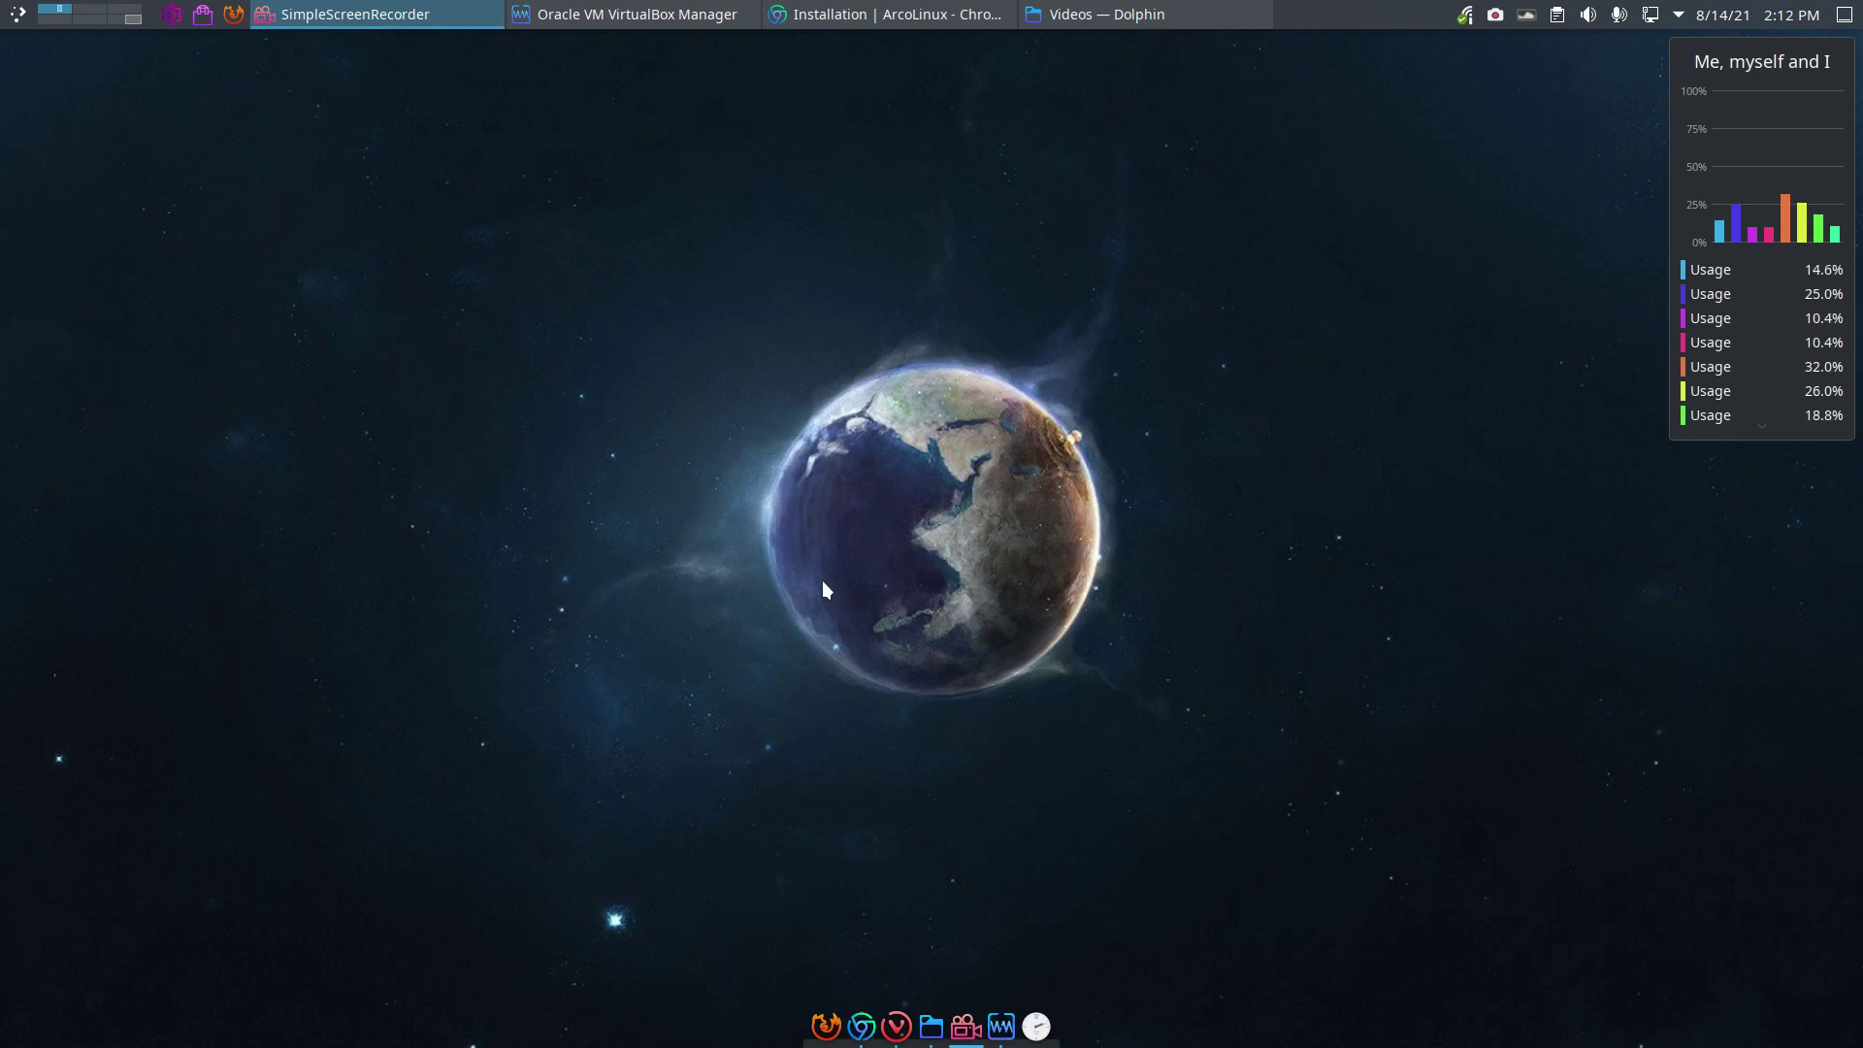
pyautogui.press('super')
pyautogui.press('Escape')
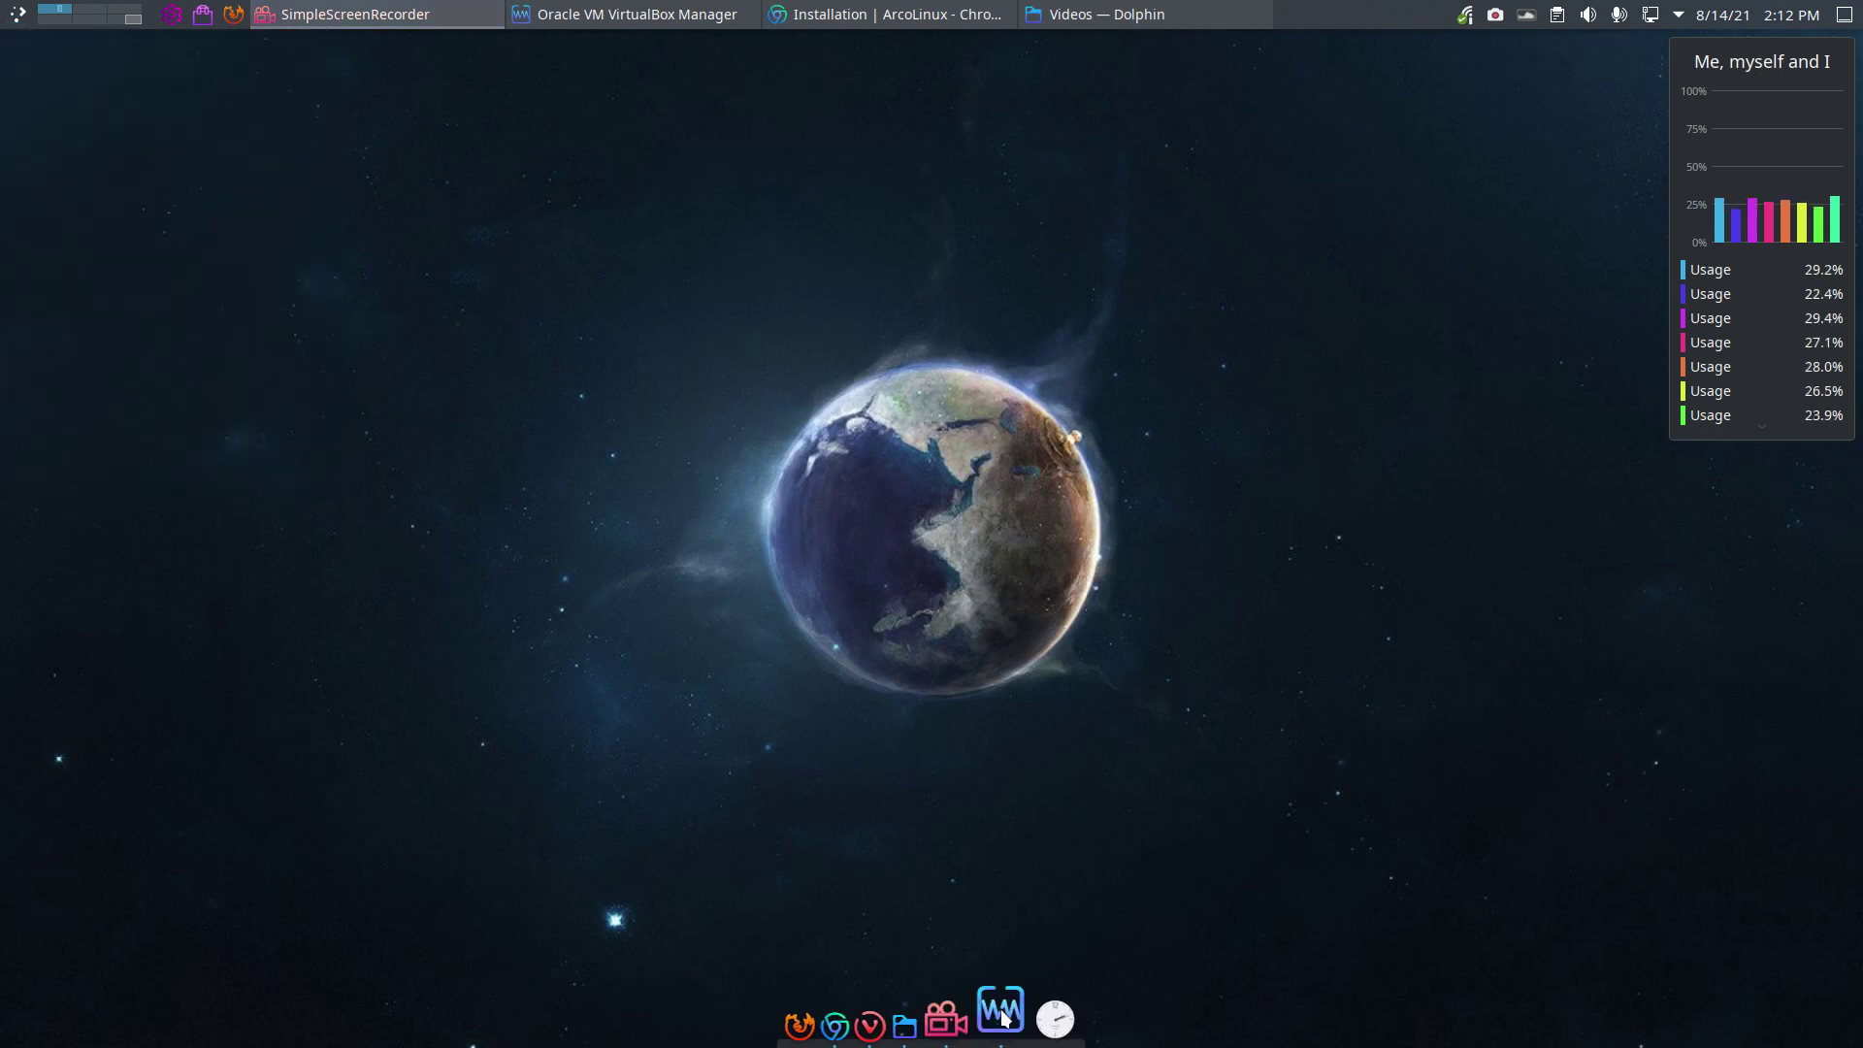
pyautogui.click(997, 970)
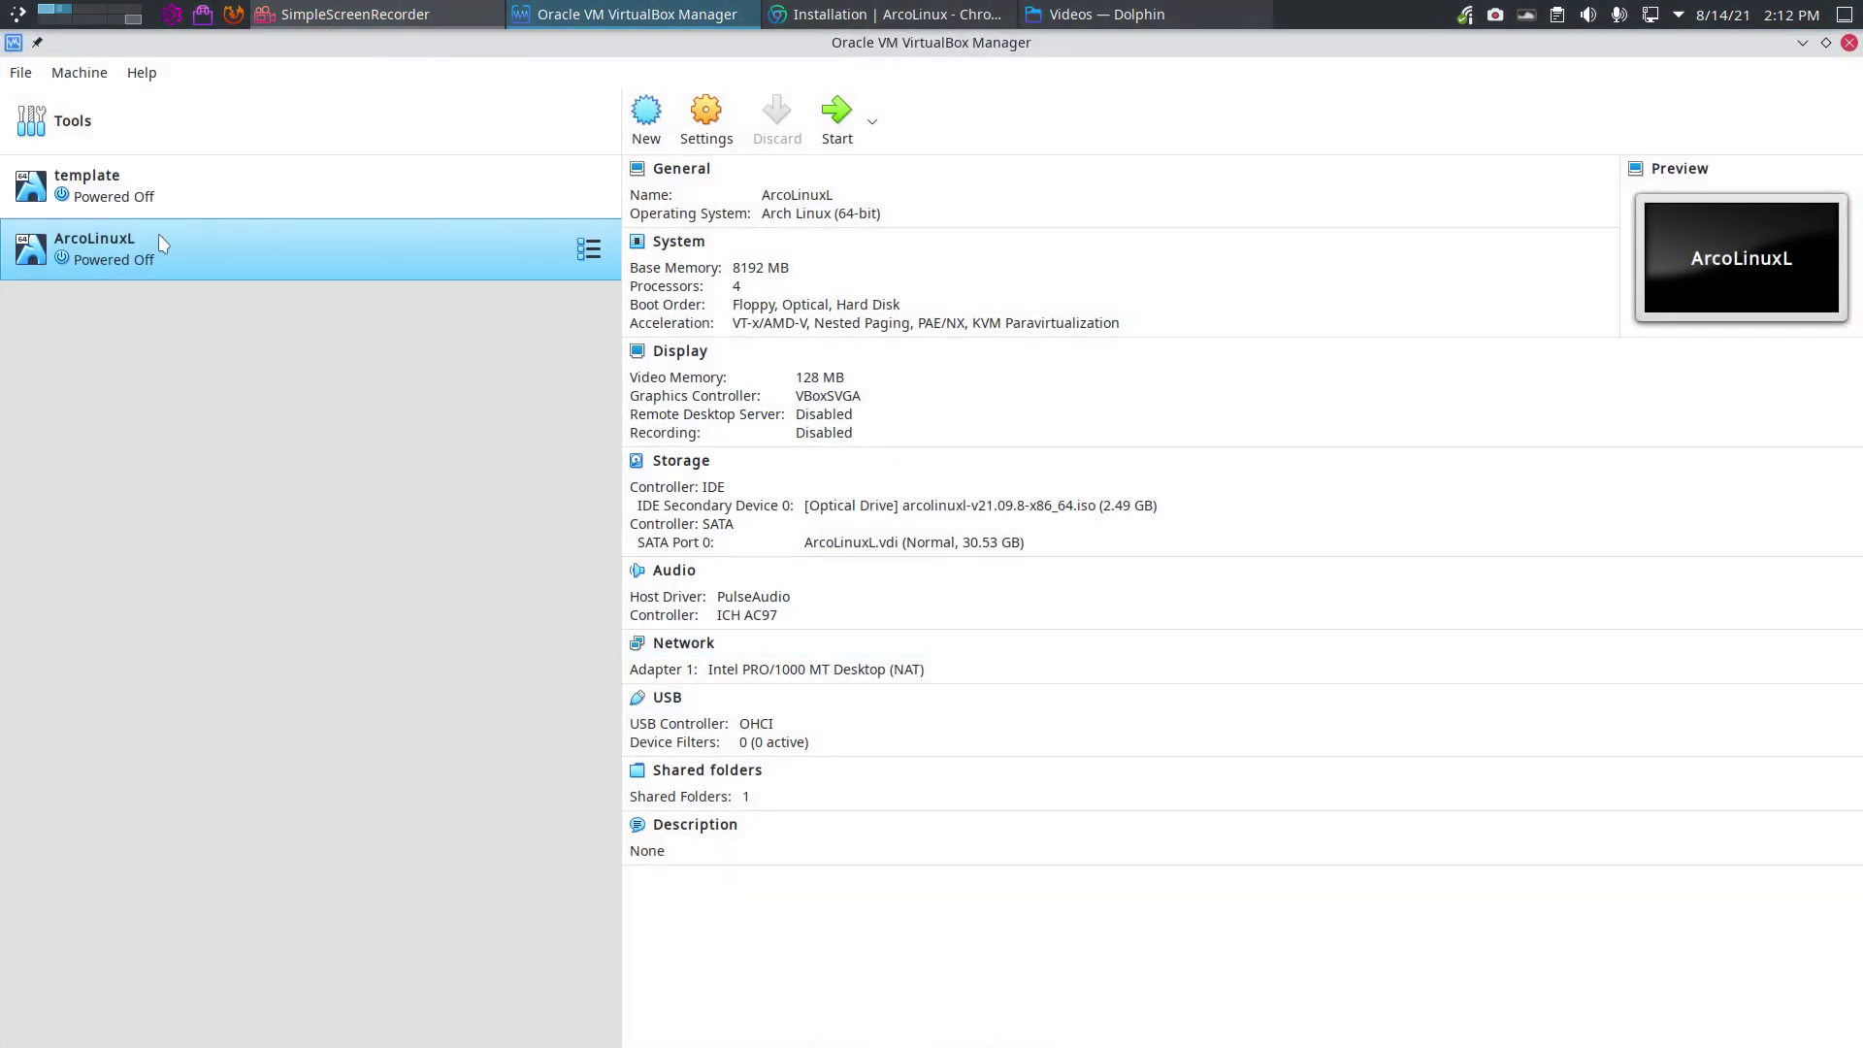
# Clone the template VM under the name ArcoLinuxS
pyautogui.click(144, 194)
pyautogui.rightClick(142, 193)
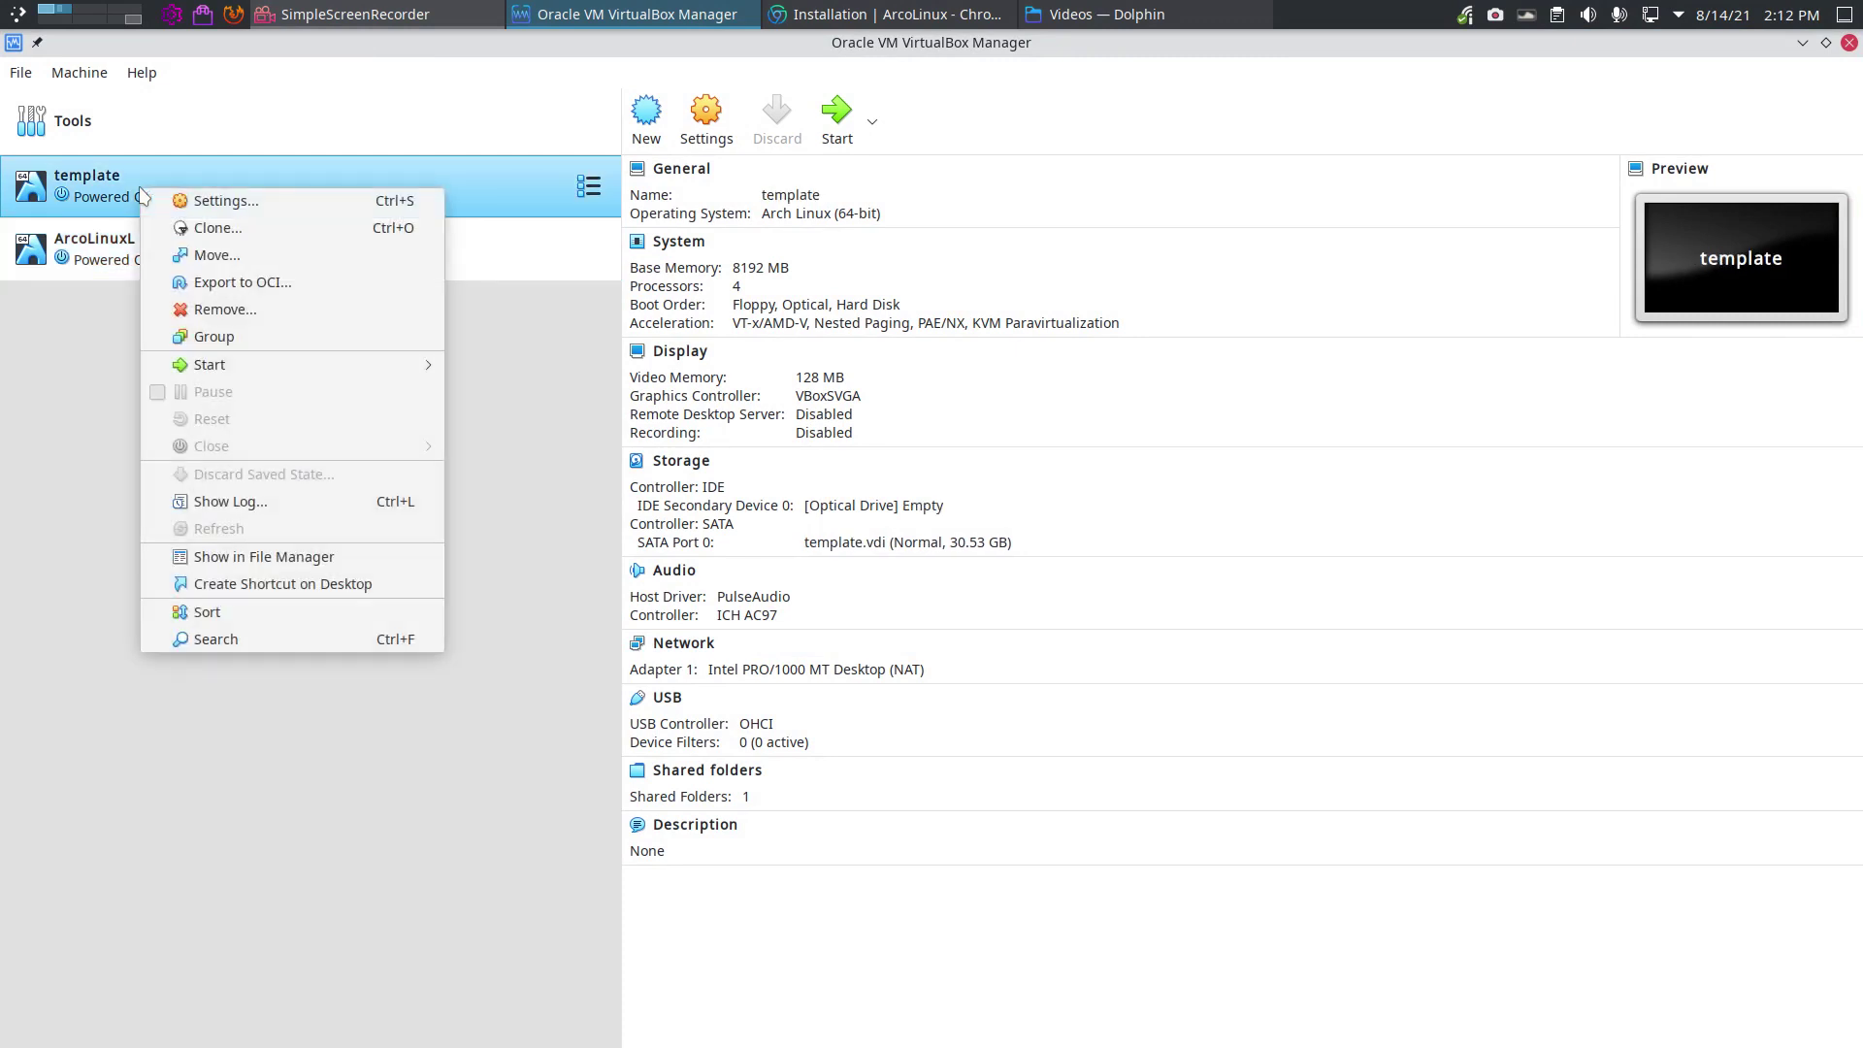
pyautogui.click(208, 228)
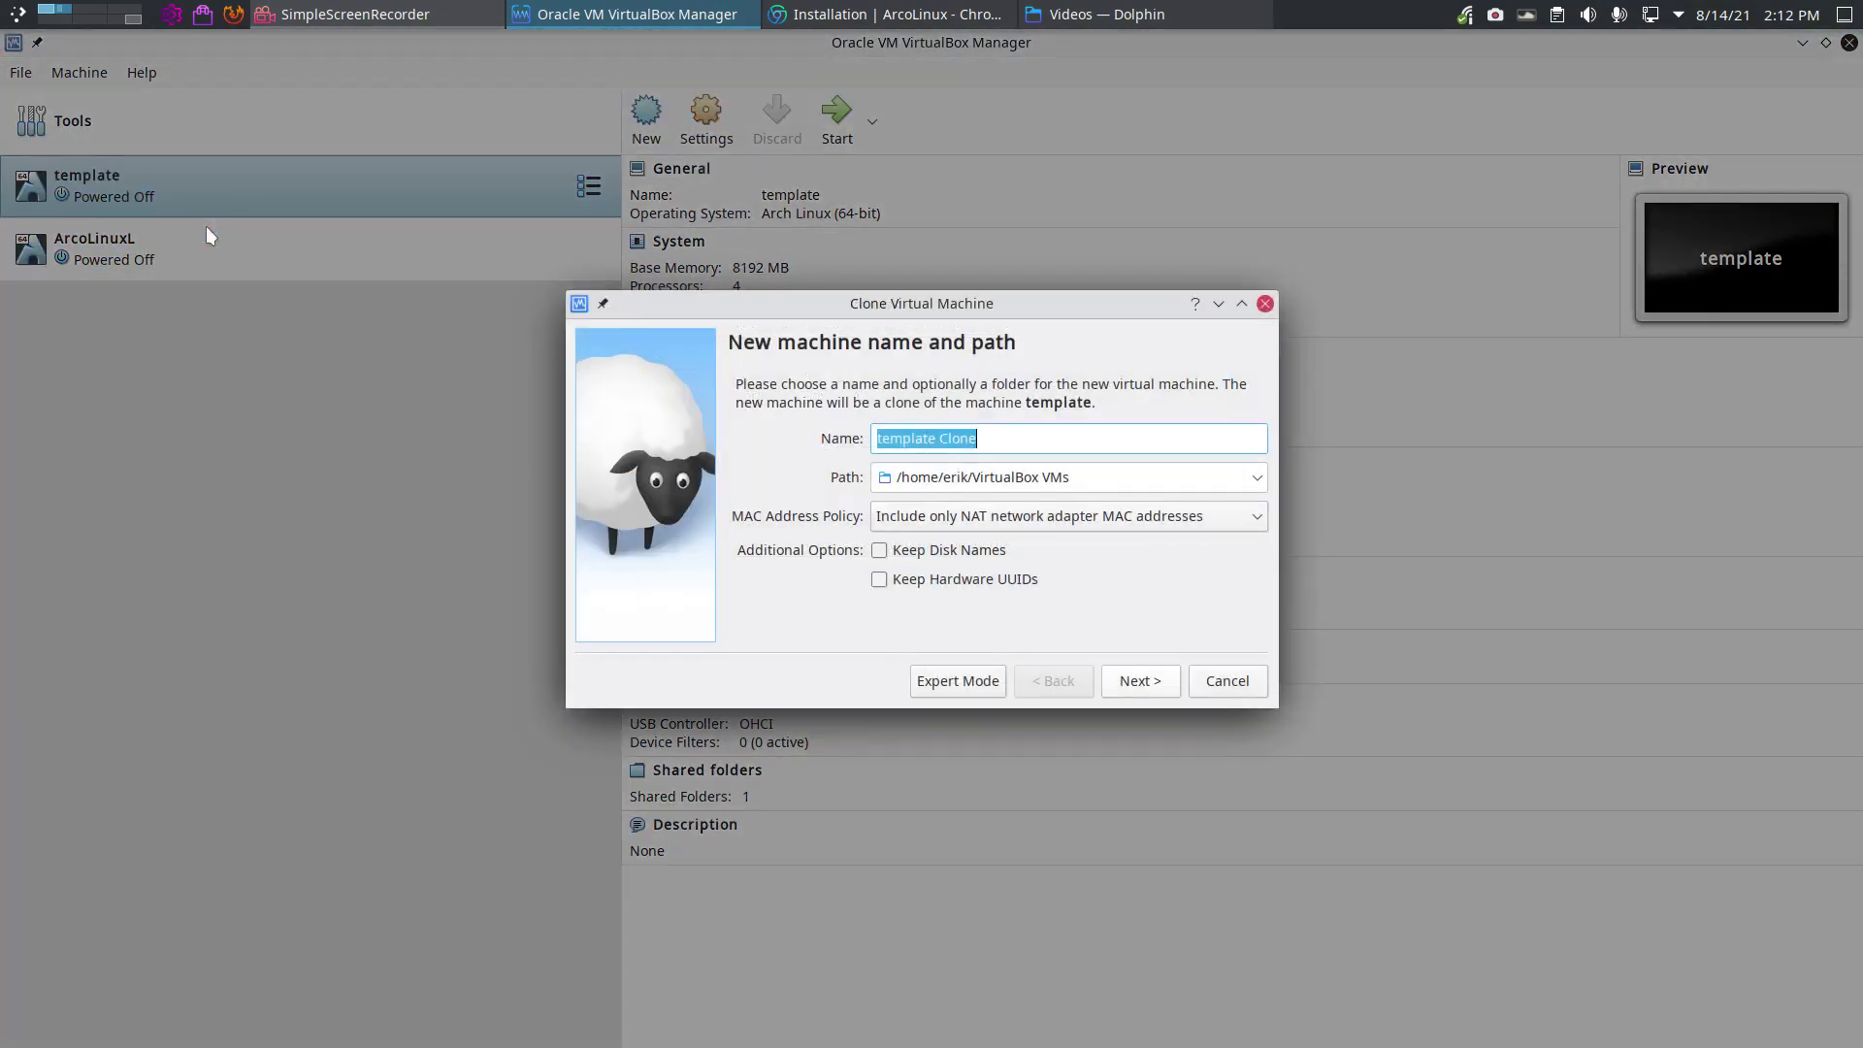
pyautogui.write('ArcoLinux')
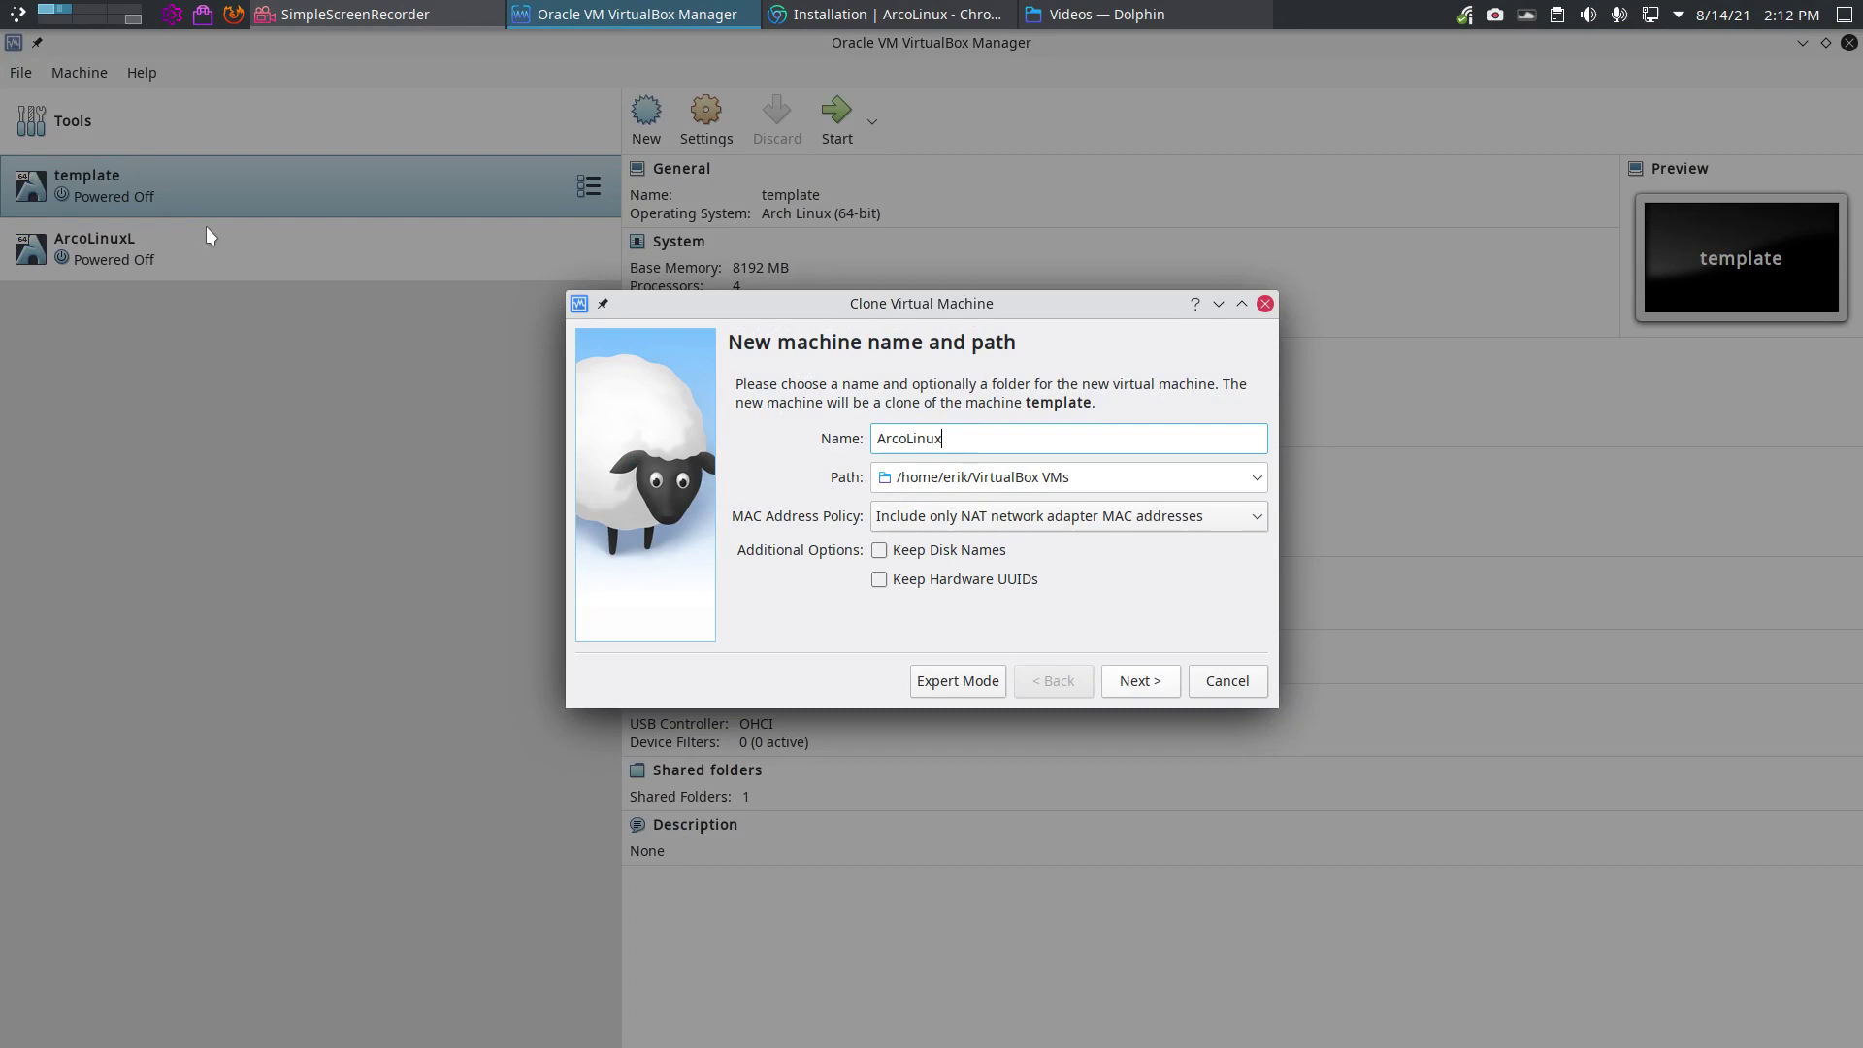
pyautogui.write('S')
pyautogui.press('Return')
pyautogui.press('Return')
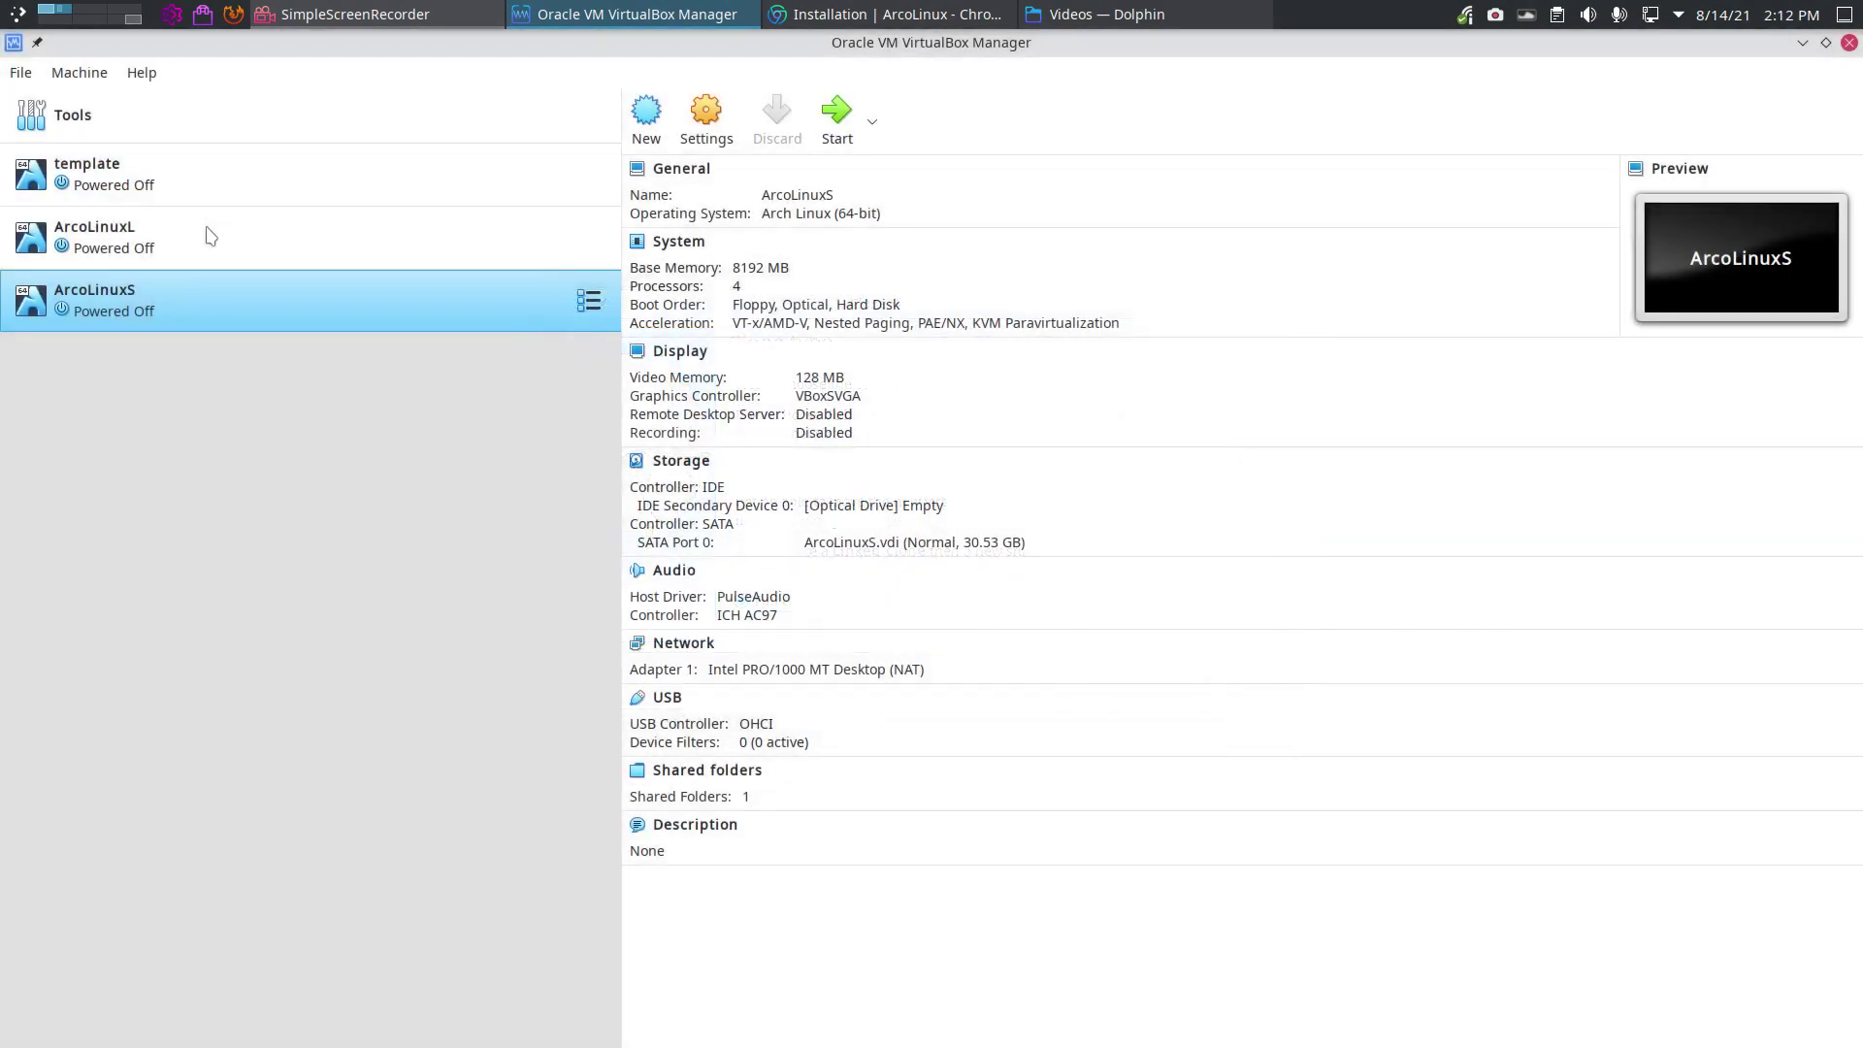
# Load arcolinuxs-v21.09.8-x86_64.iso into the ArcoLinuxS optical drive
pyautogui.click(872, 506)
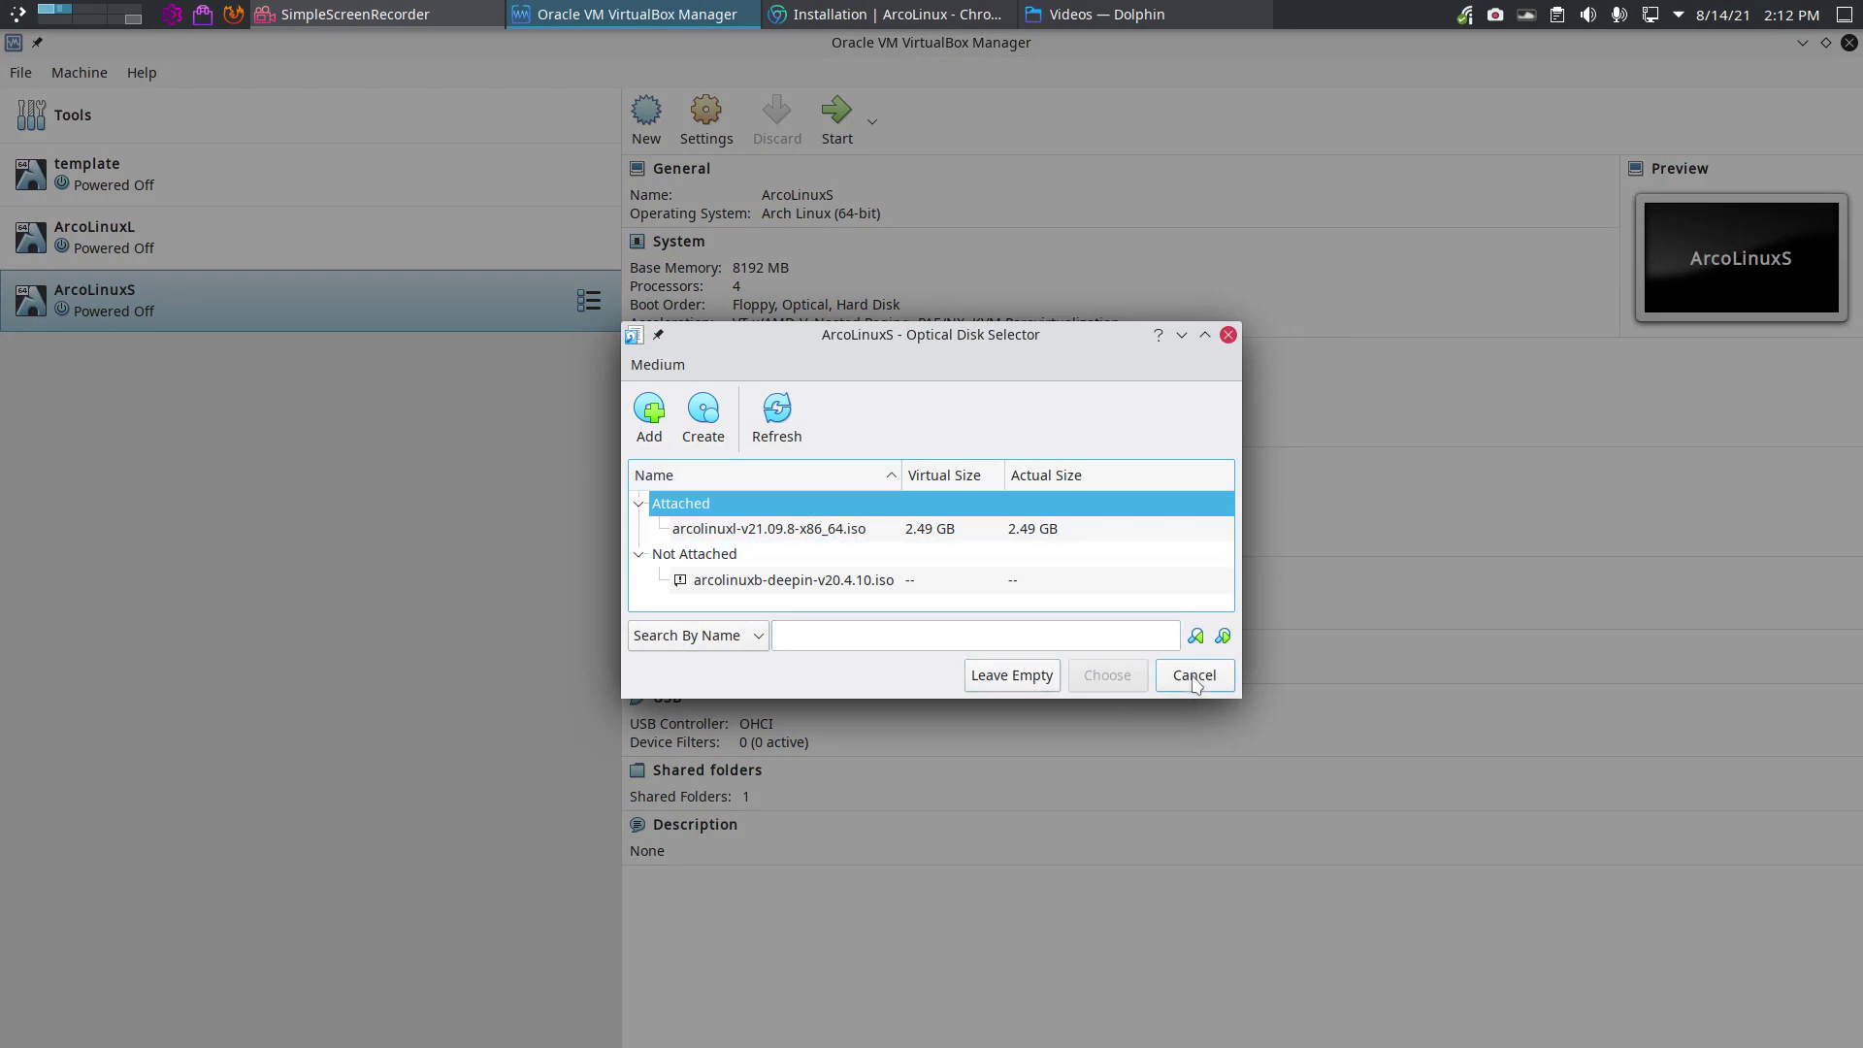
pyautogui.click(1194, 674)
pyautogui.click(876, 505)
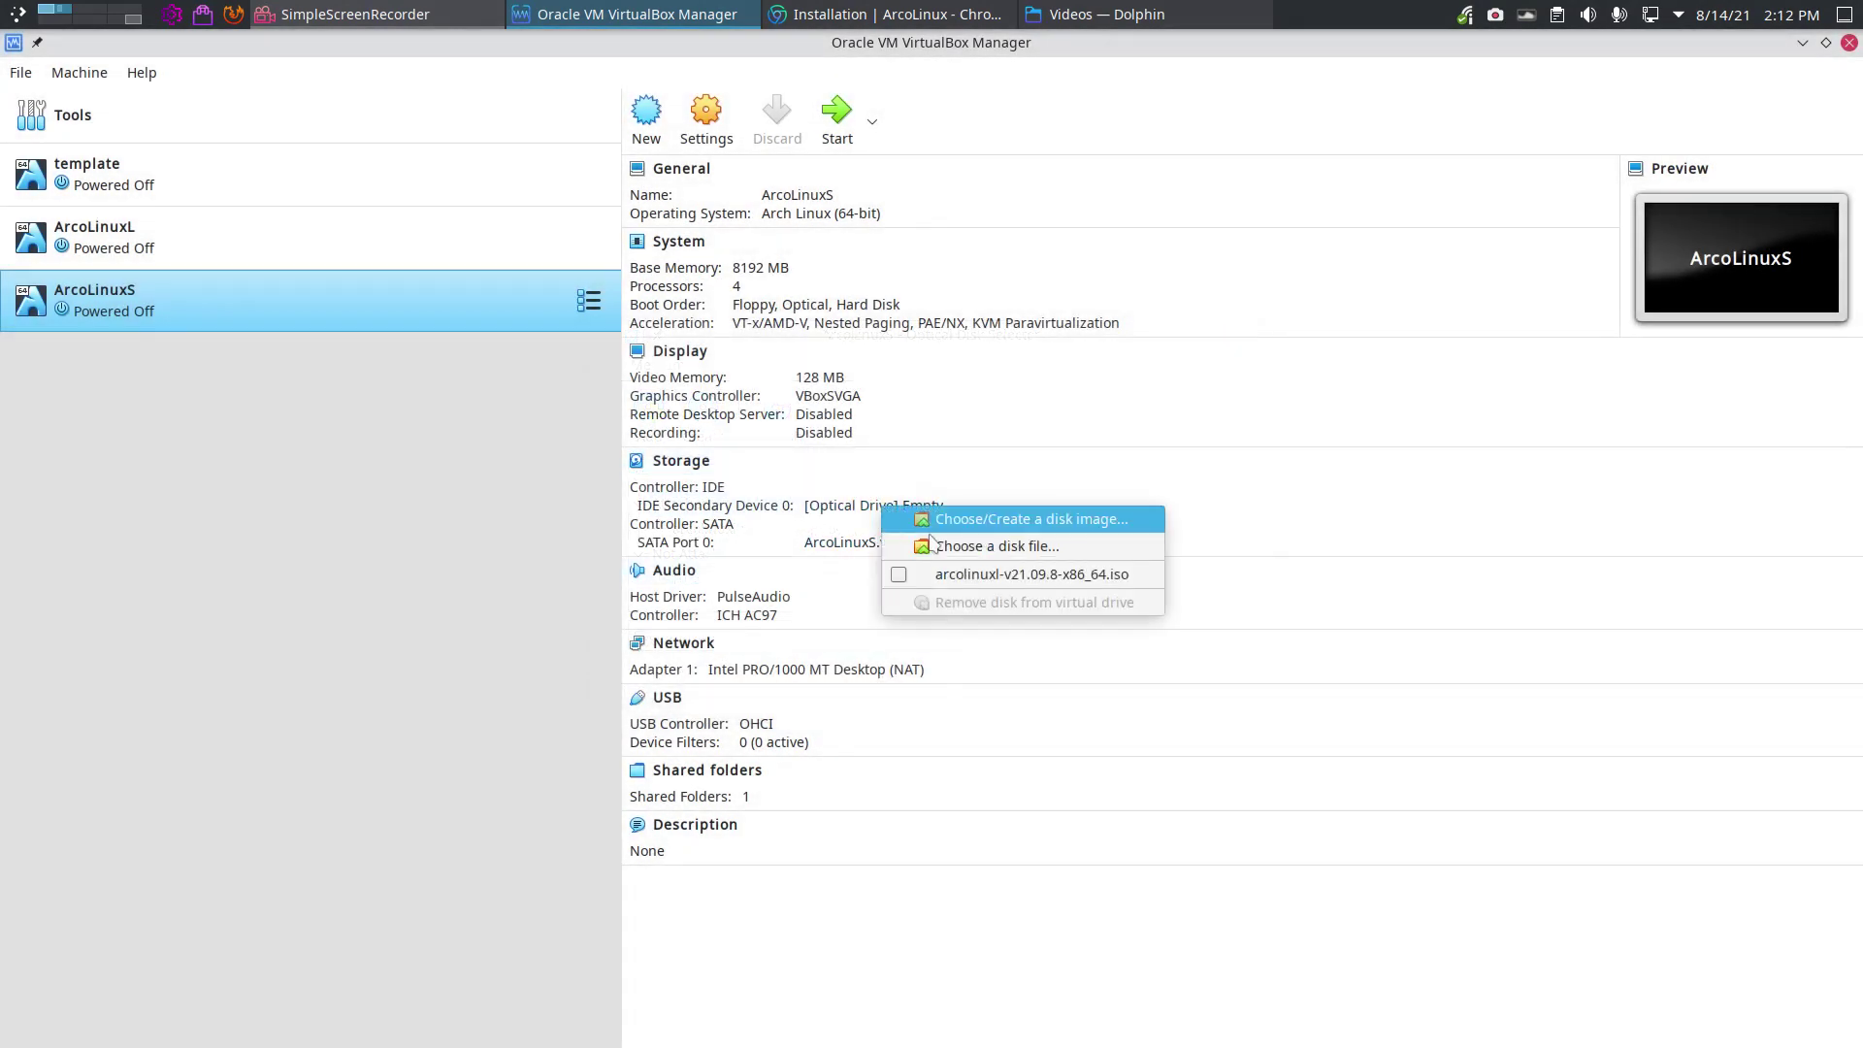
pyautogui.click(958, 546)
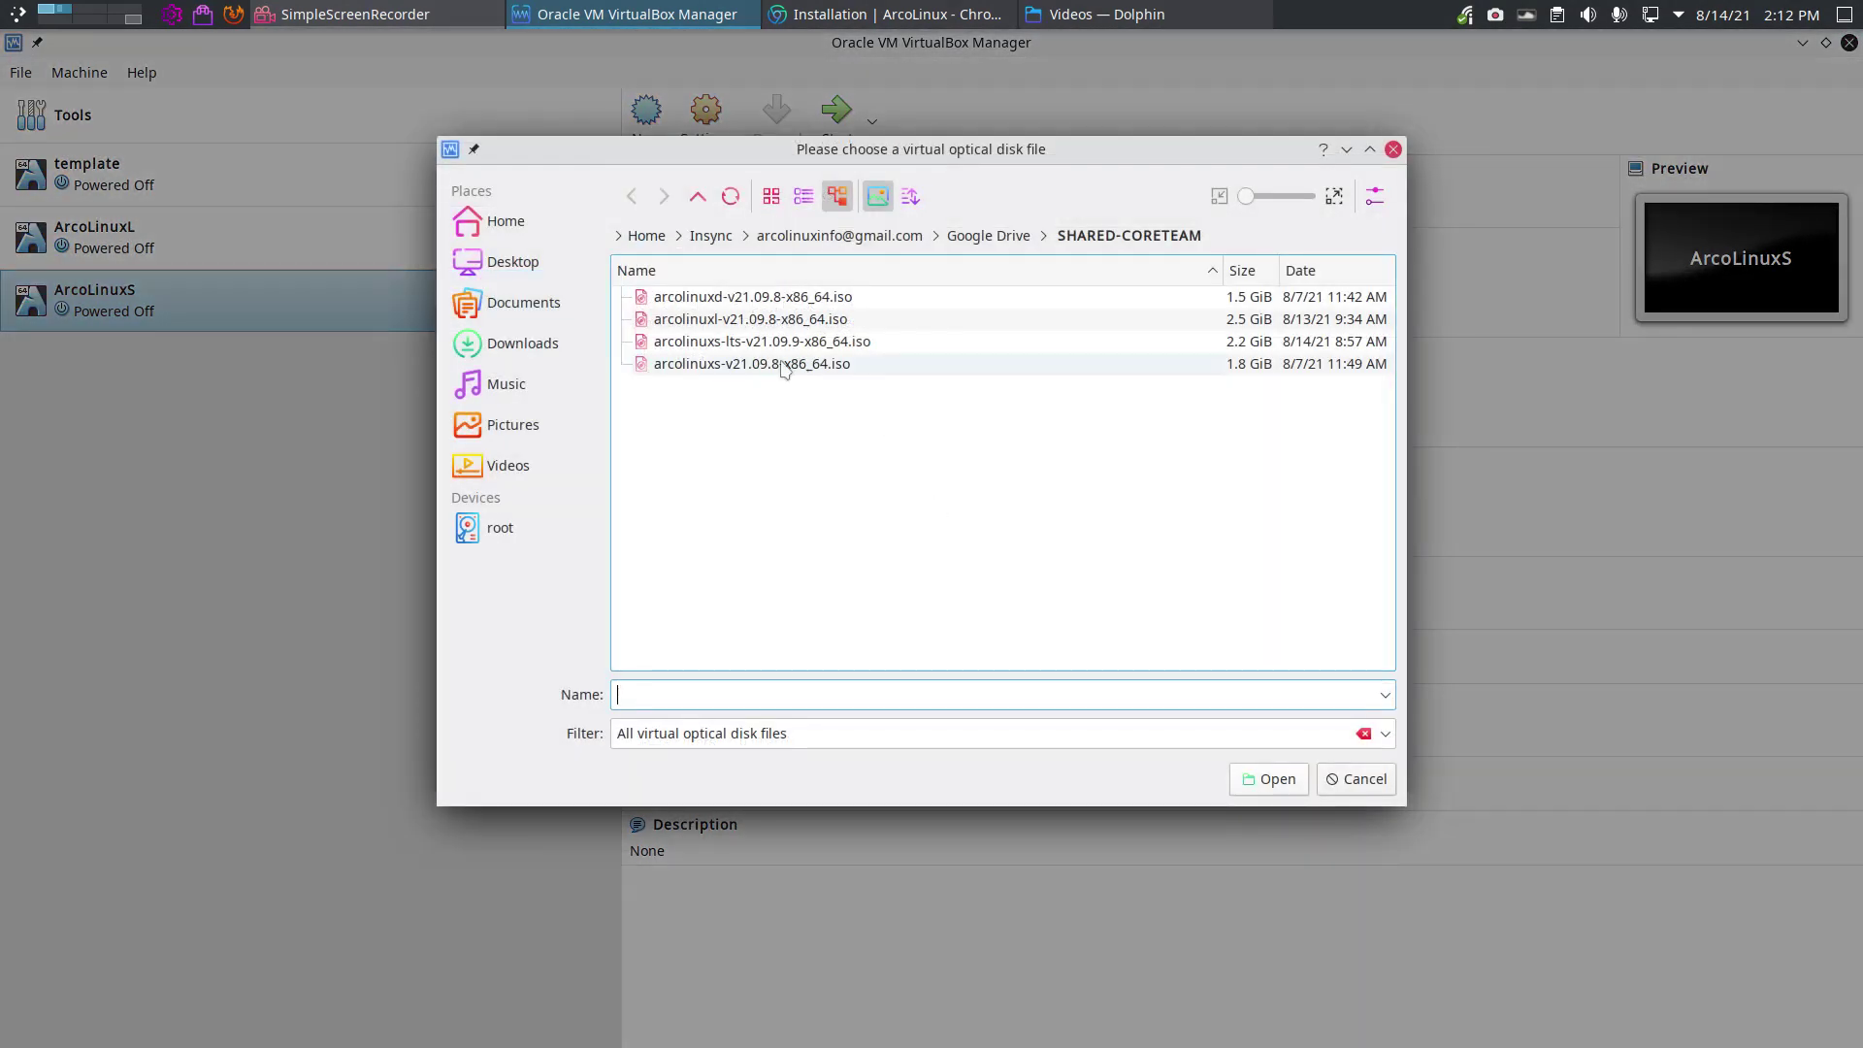
pyautogui.click(835, 374)
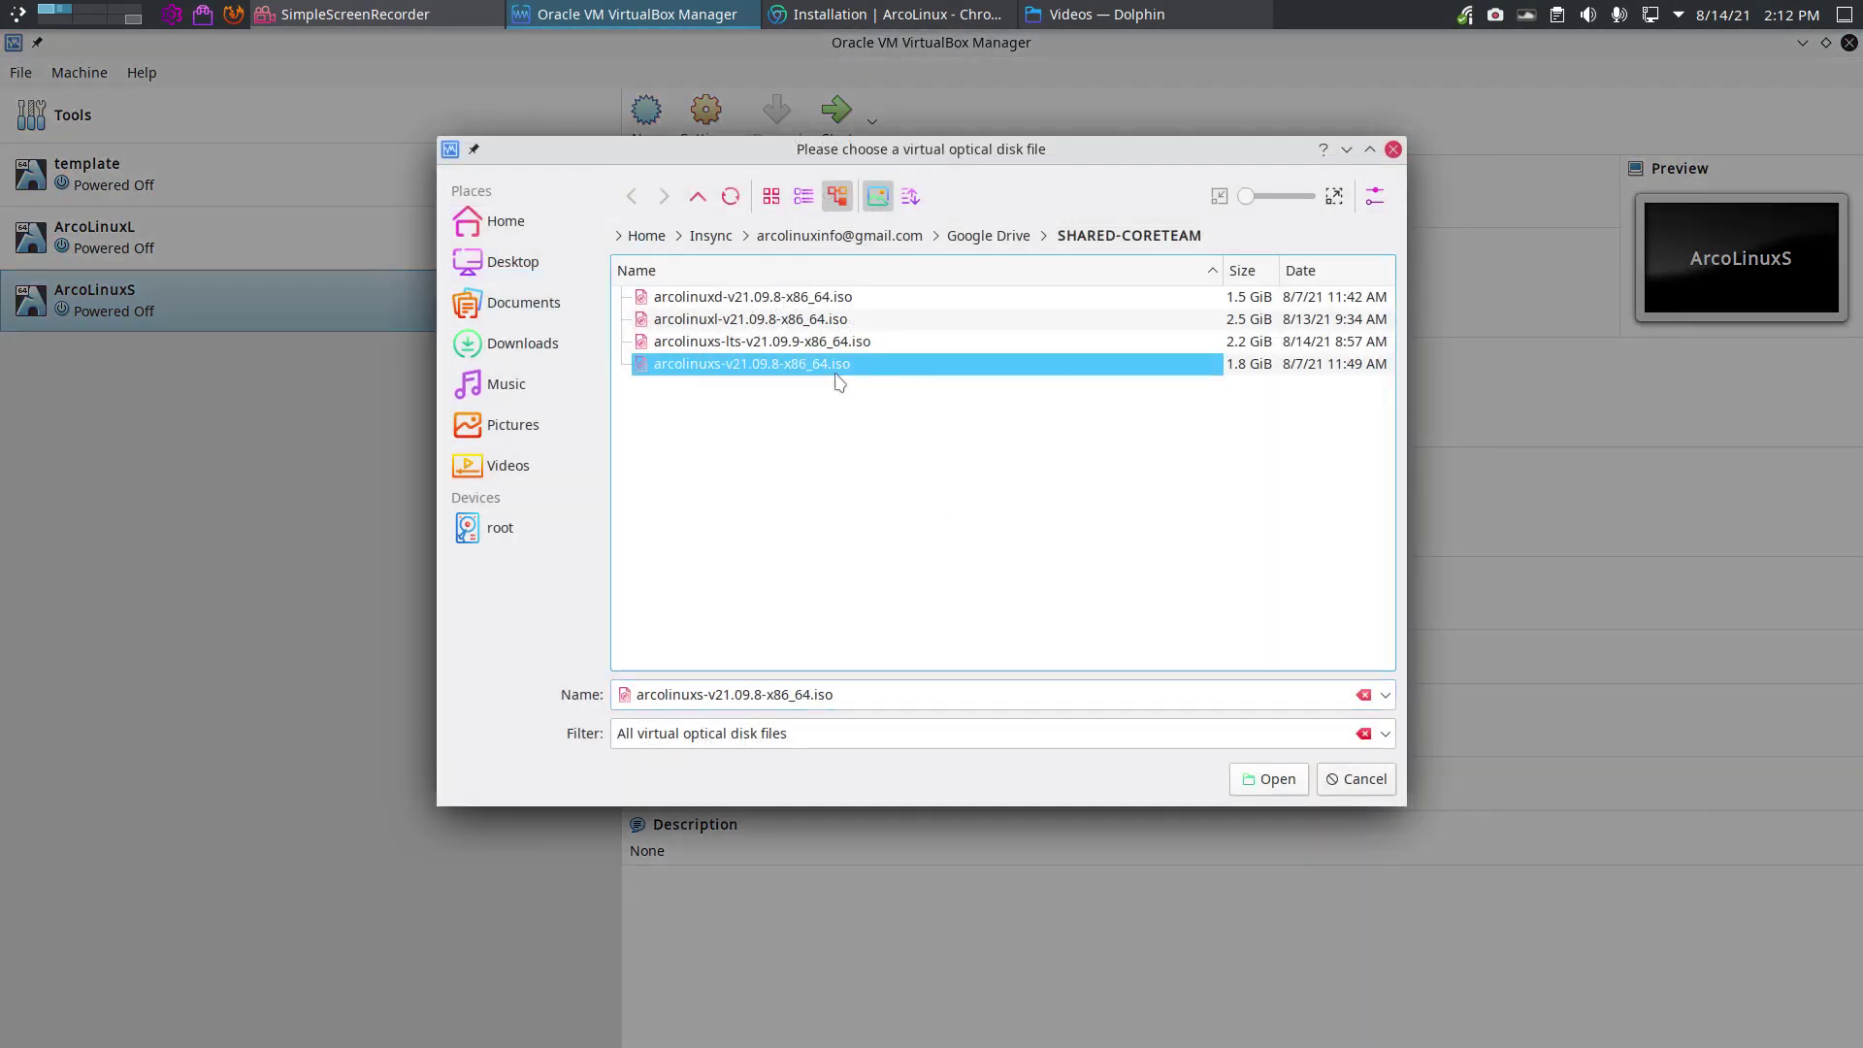
pyautogui.click(1269, 781)
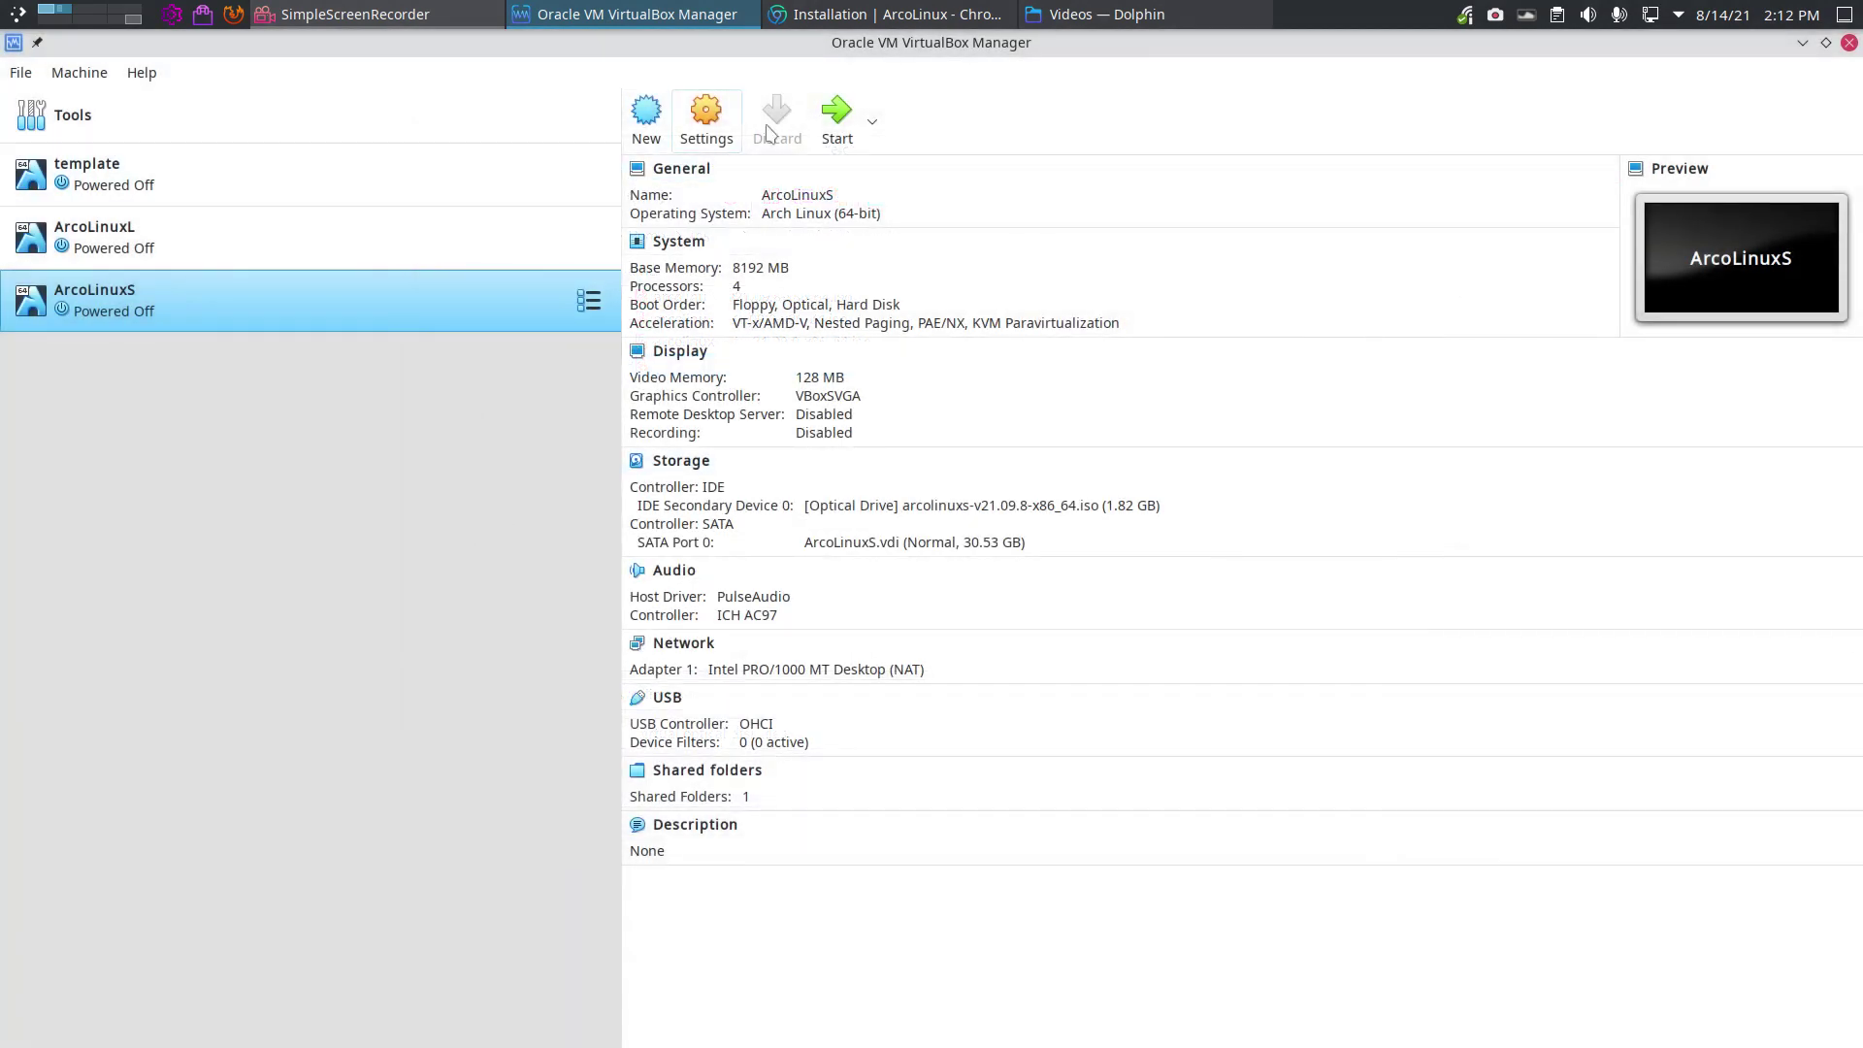
# Boot ArcoLinuxS, halt the boot countdown on the first entry, and leave full screen with Right Ctrl+F
pyautogui.click(833, 115)
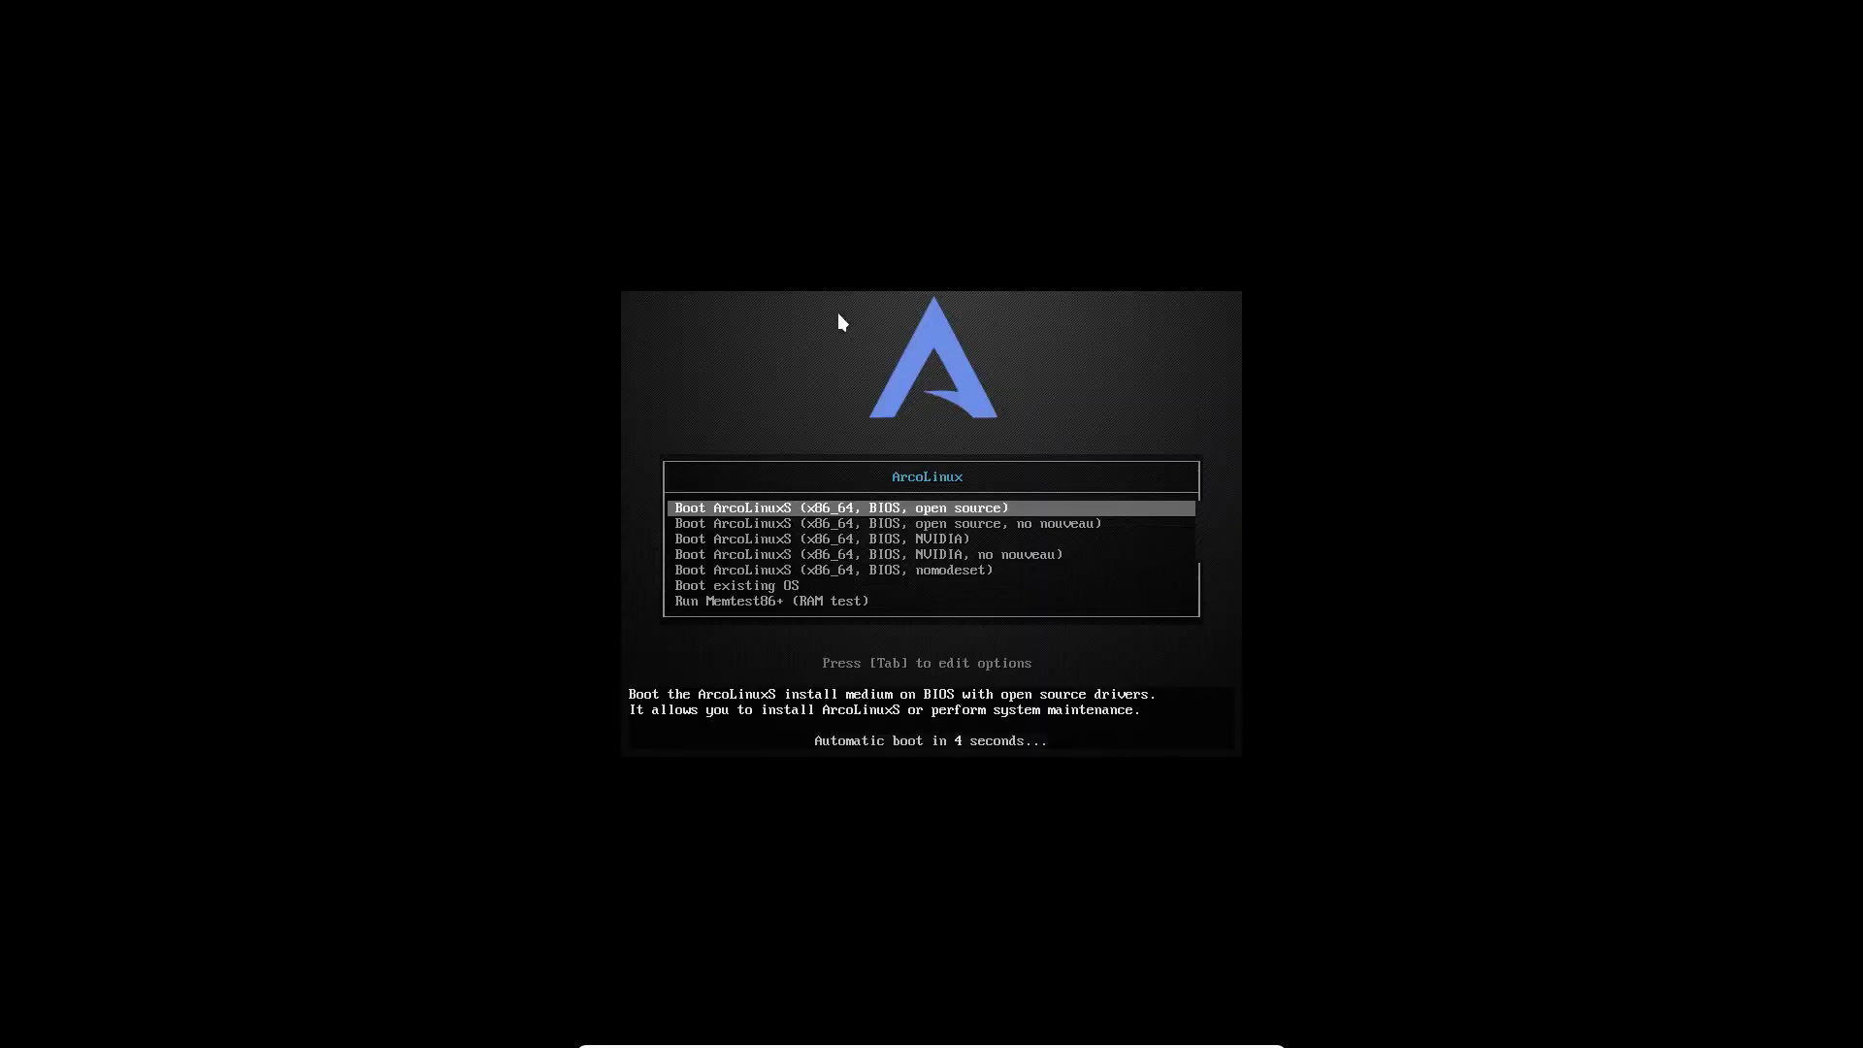
pyautogui.press('Down')
pyautogui.press('Up')
pyautogui.press('Down')
pyautogui.press('Down')
pyautogui.press('Down')
pyautogui.press('Down')
pyautogui.press('Down')
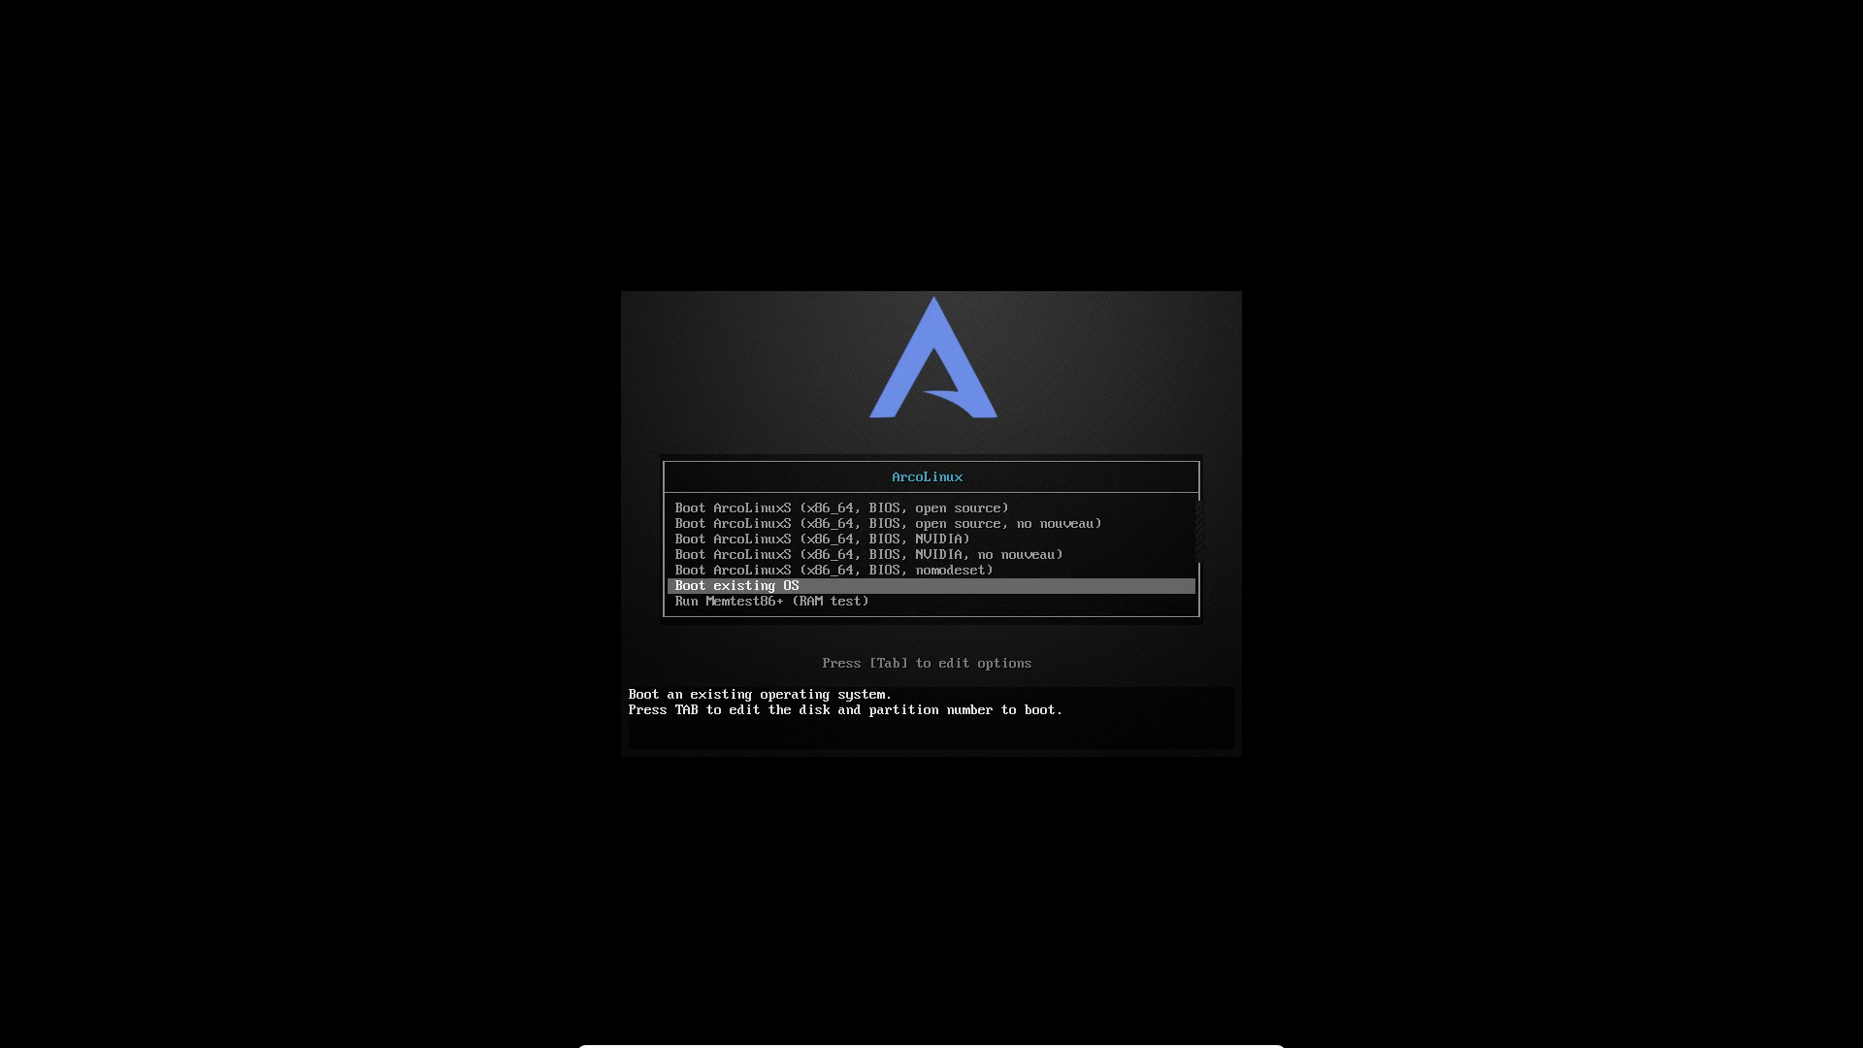
pyautogui.press('Up')
pyautogui.press('Up')
pyautogui.press('Up')
pyautogui.press('Up')
pyautogui.press('Up')
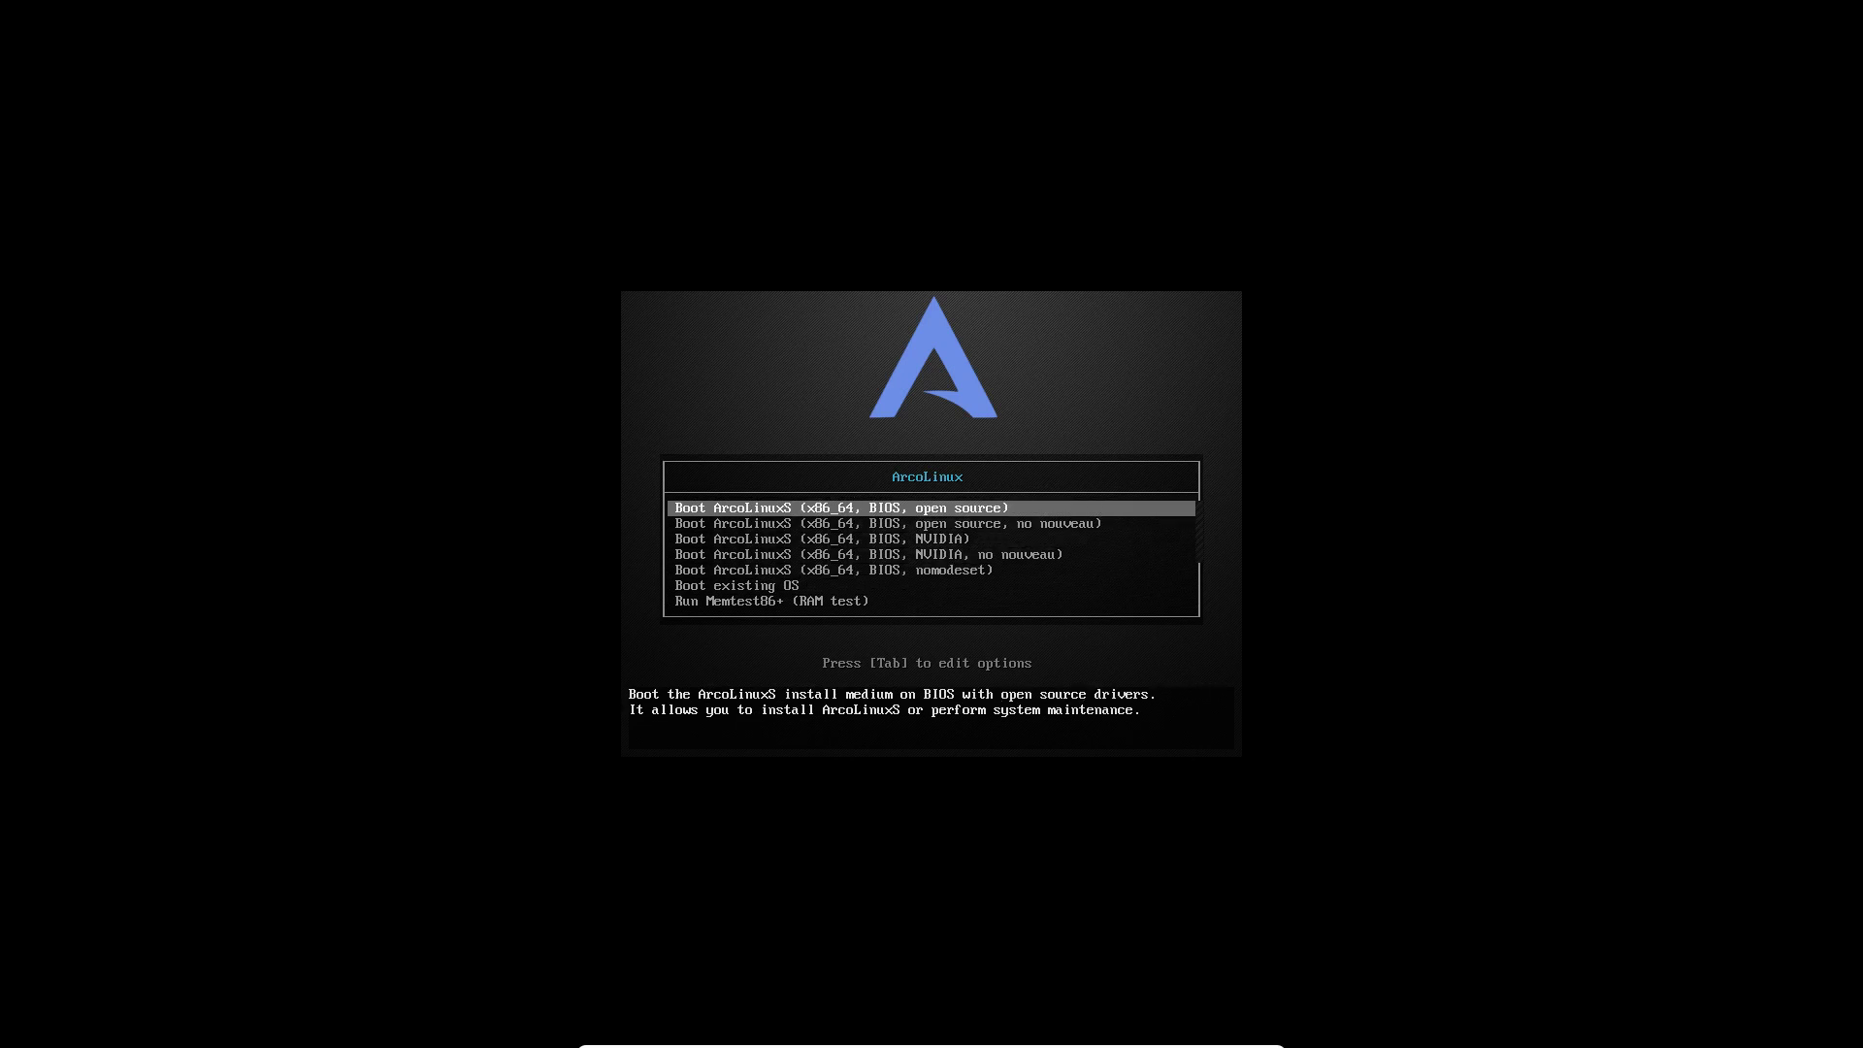
pyautogui.press('Control_R+f')
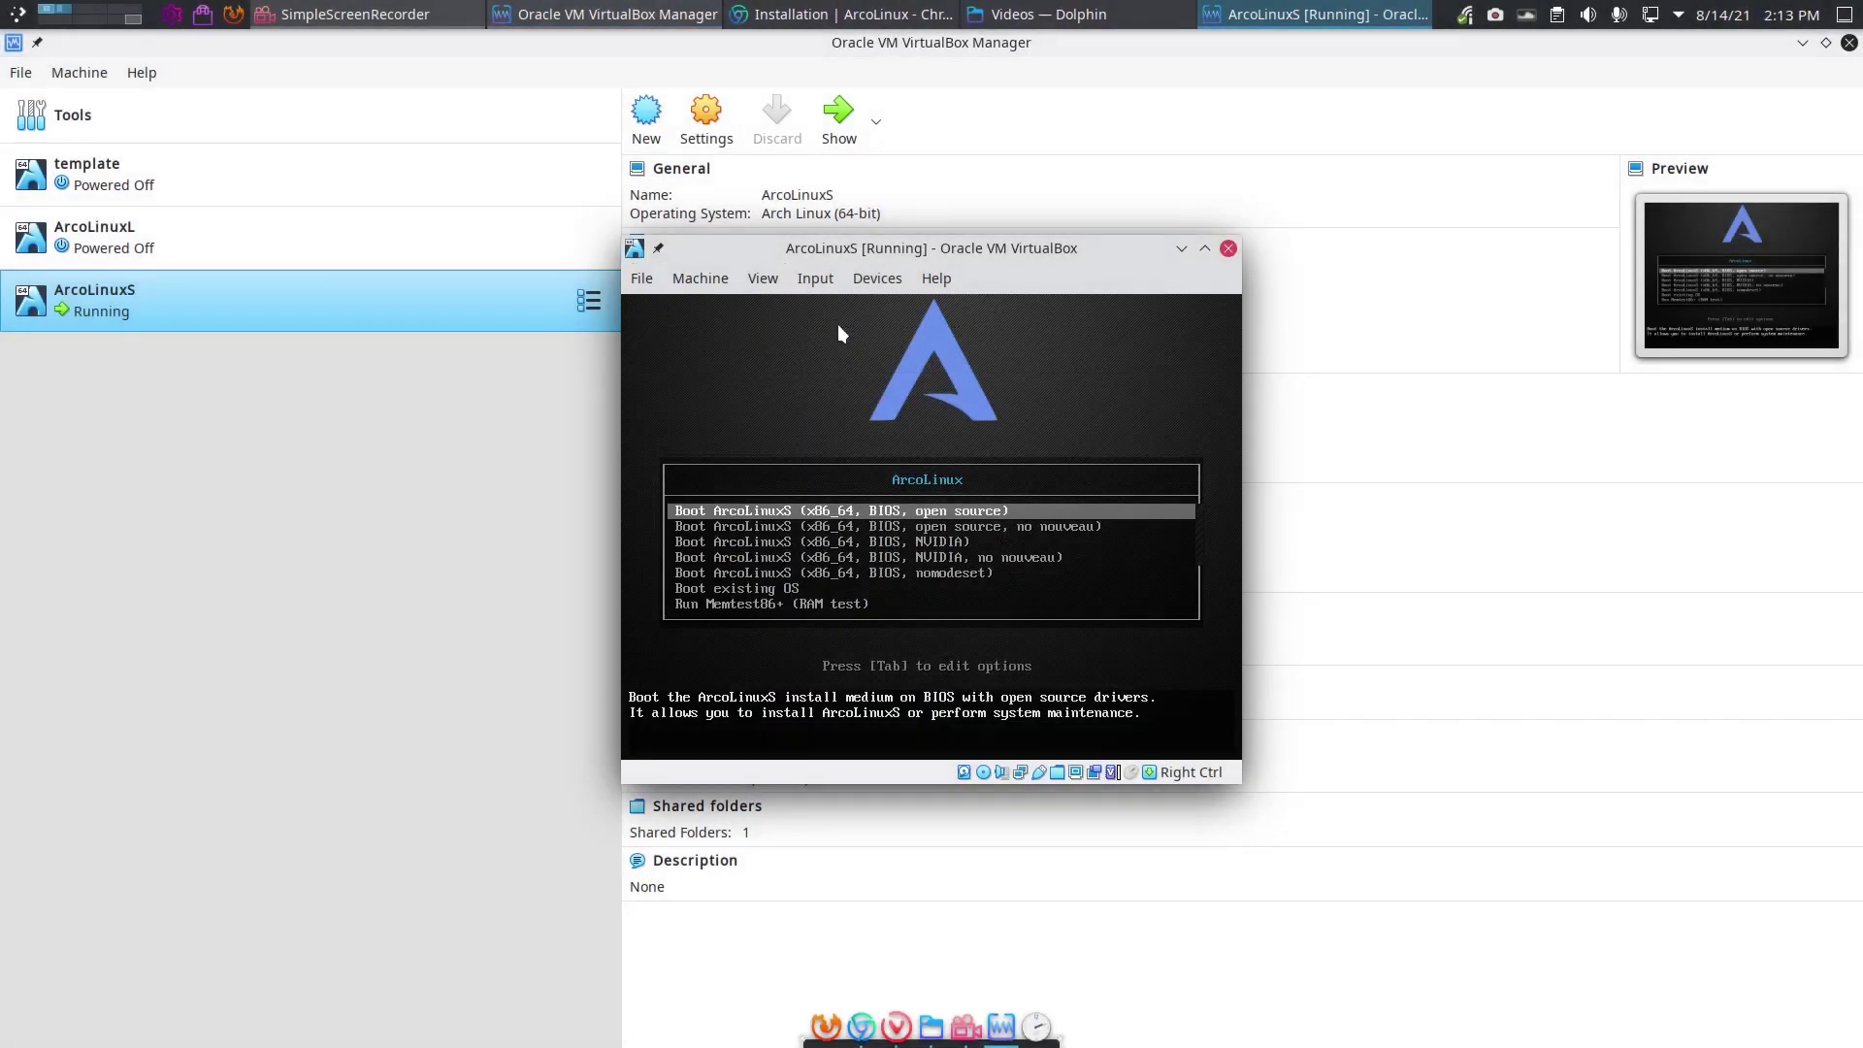
# Power off ArcoLinuxS, enable EFI under System > Motherboard, and start it again
pyautogui.click(1230, 249)
pyautogui.click(935, 549)
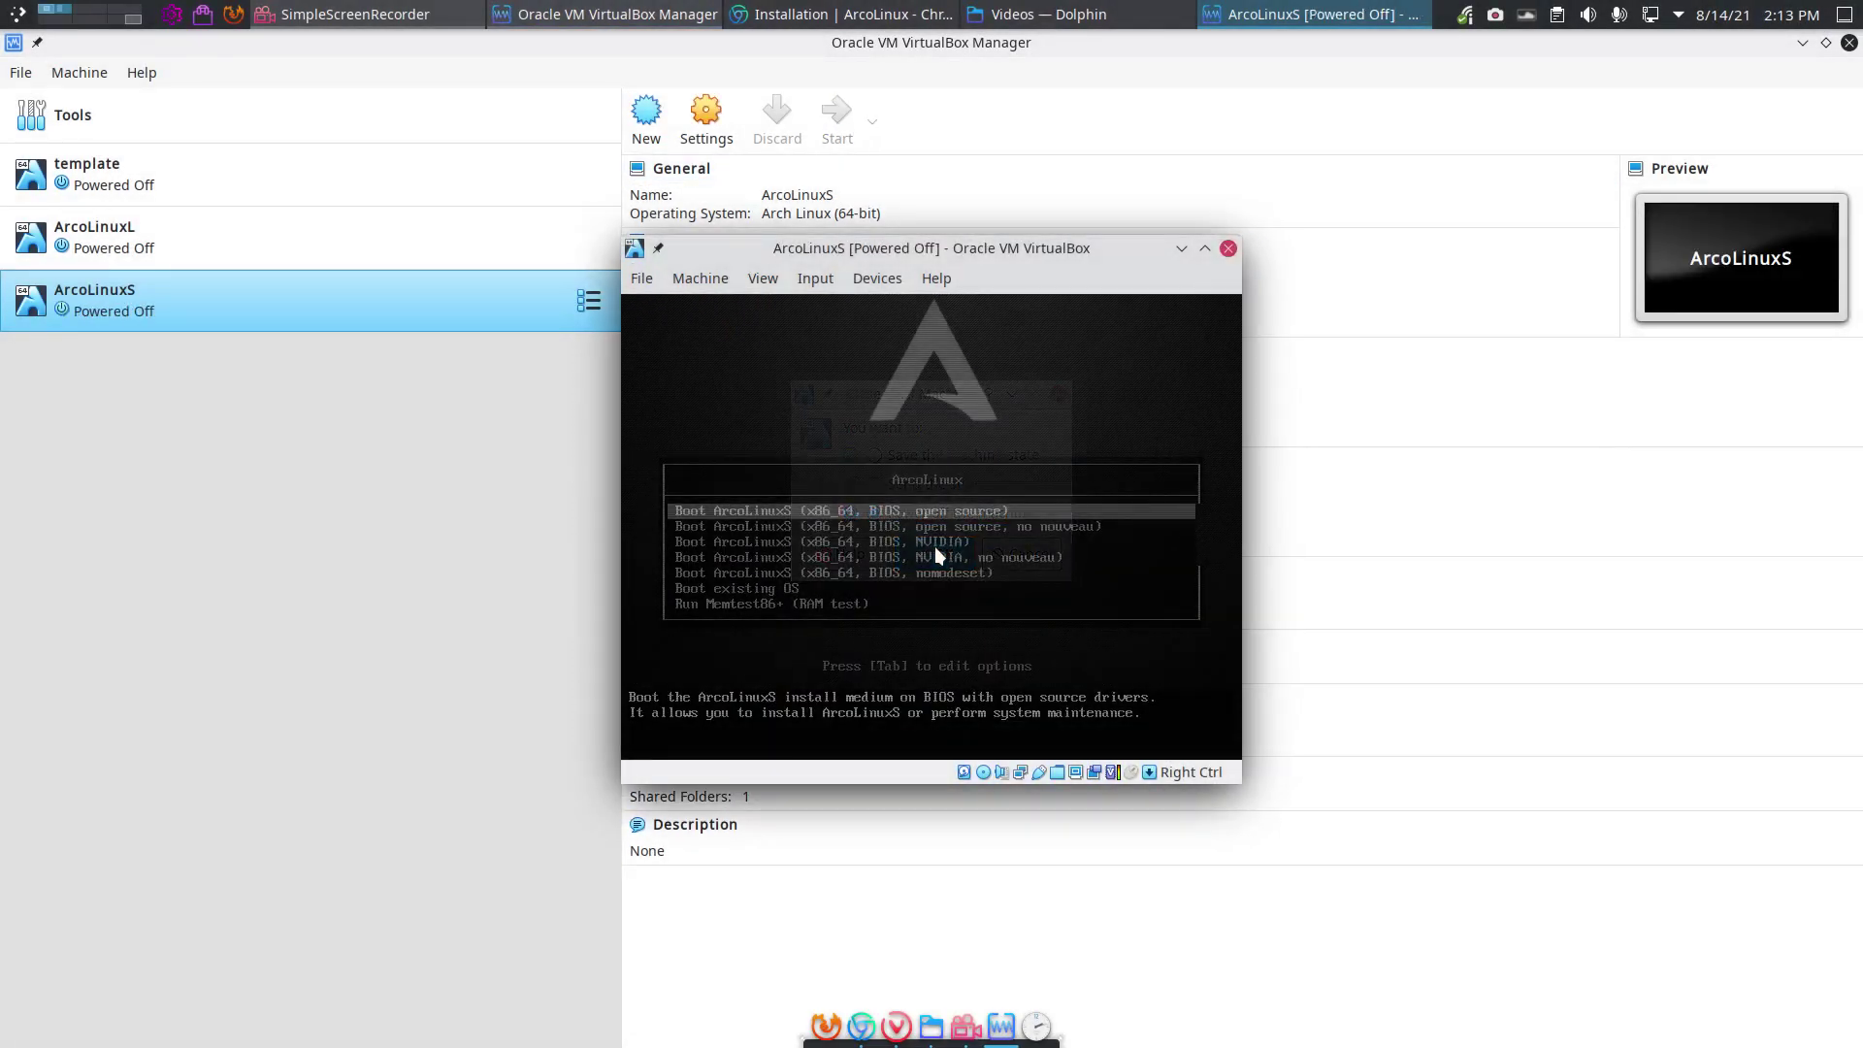
pyautogui.click(707, 121)
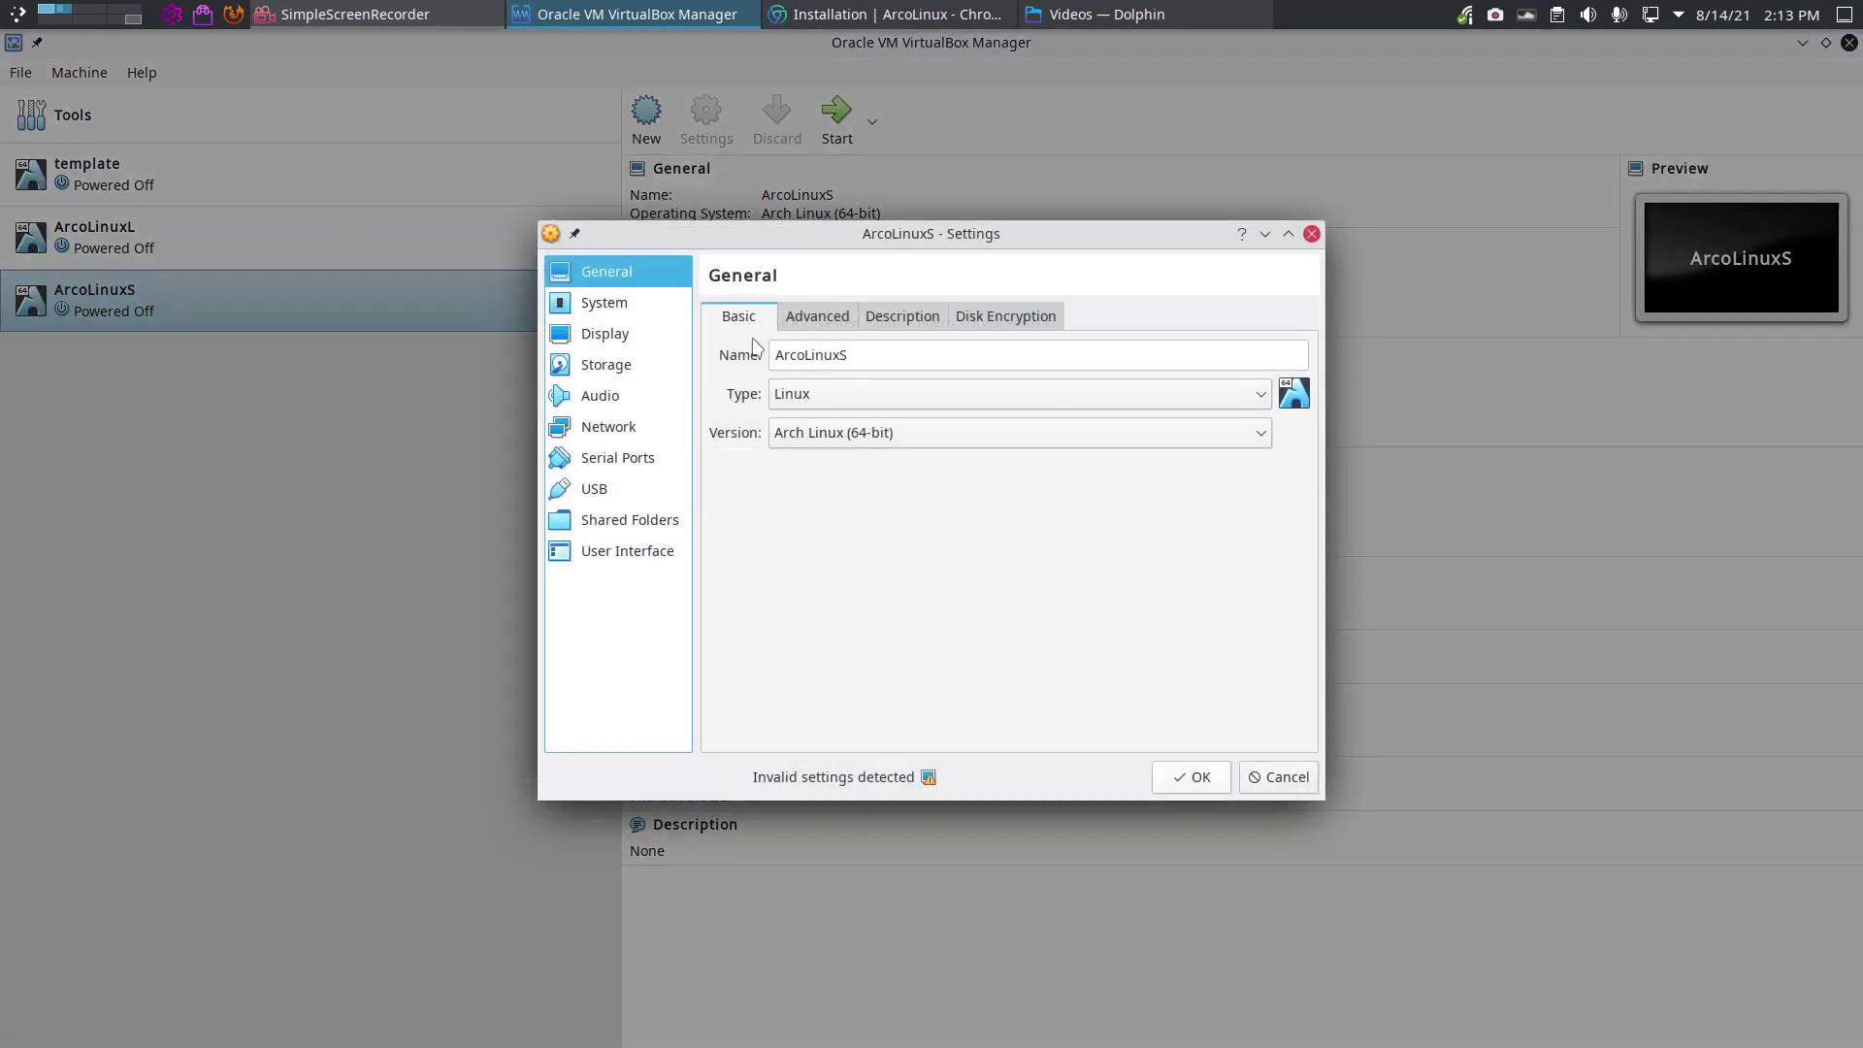
pyautogui.click(624, 307)
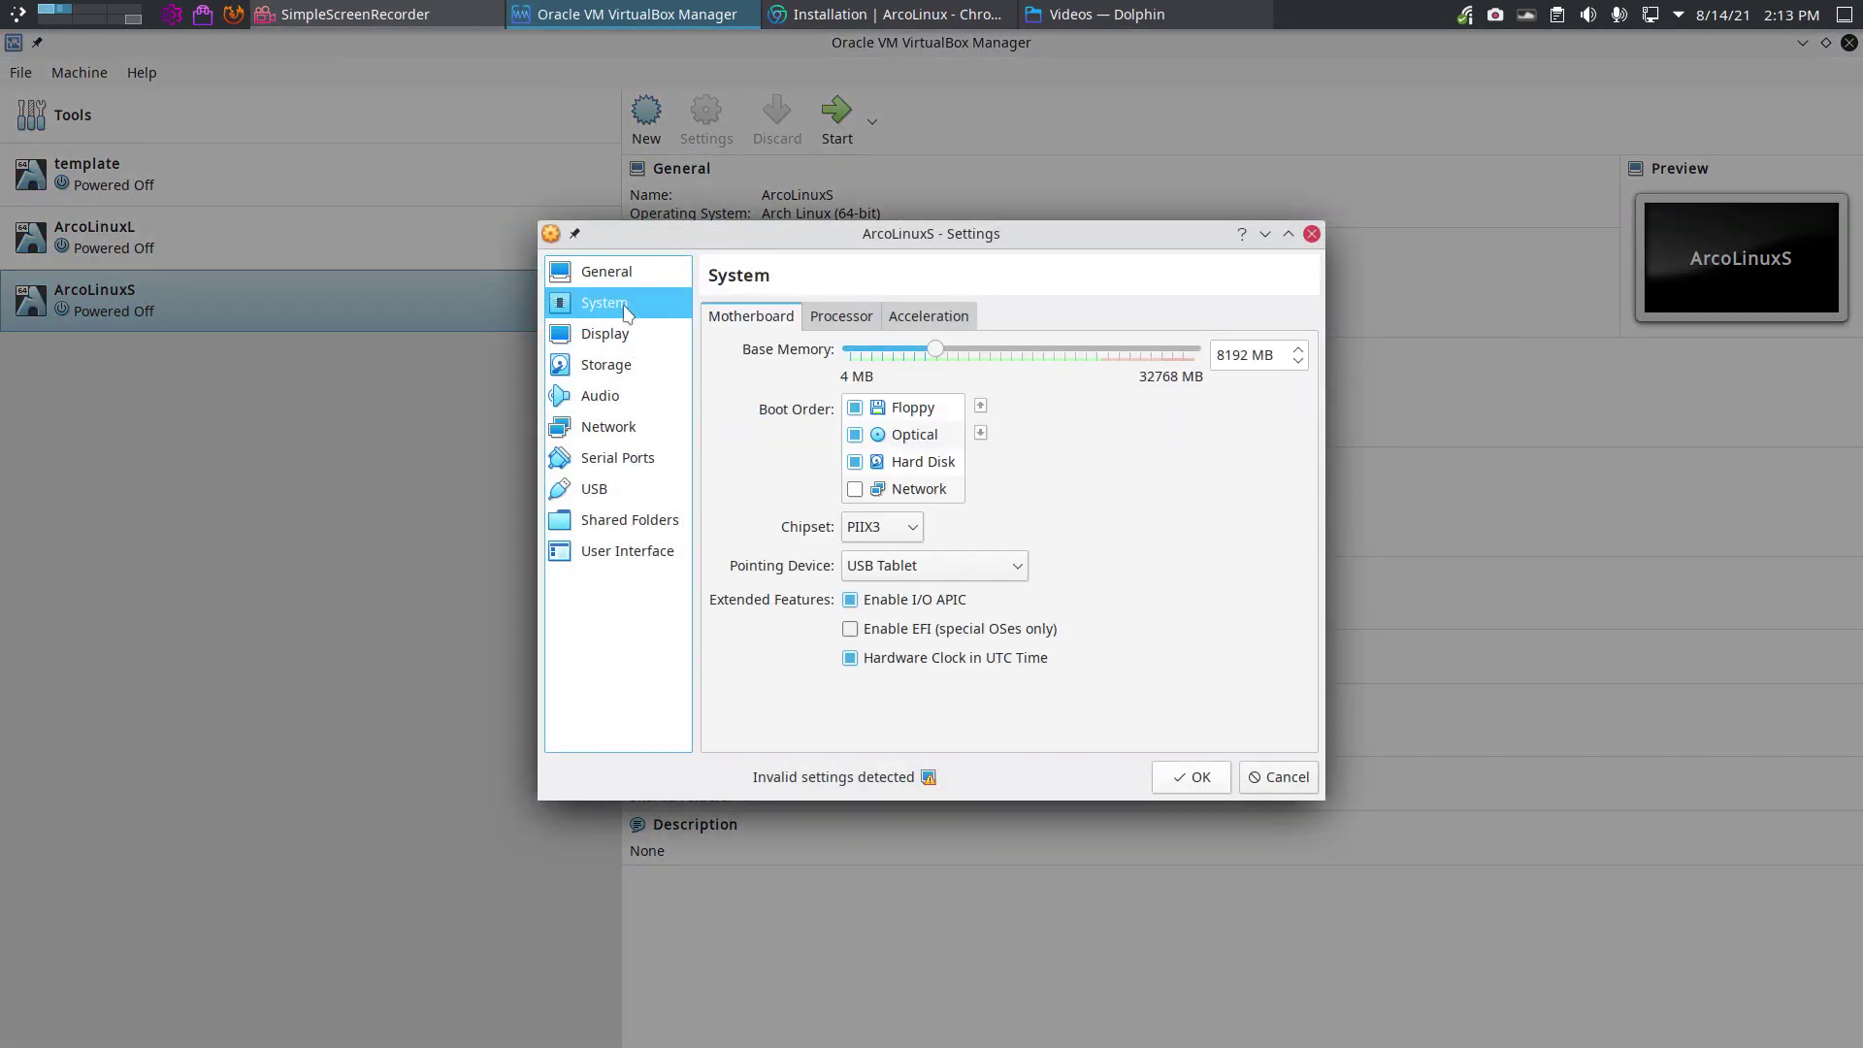
pyautogui.click(917, 630)
pyautogui.click(1194, 776)
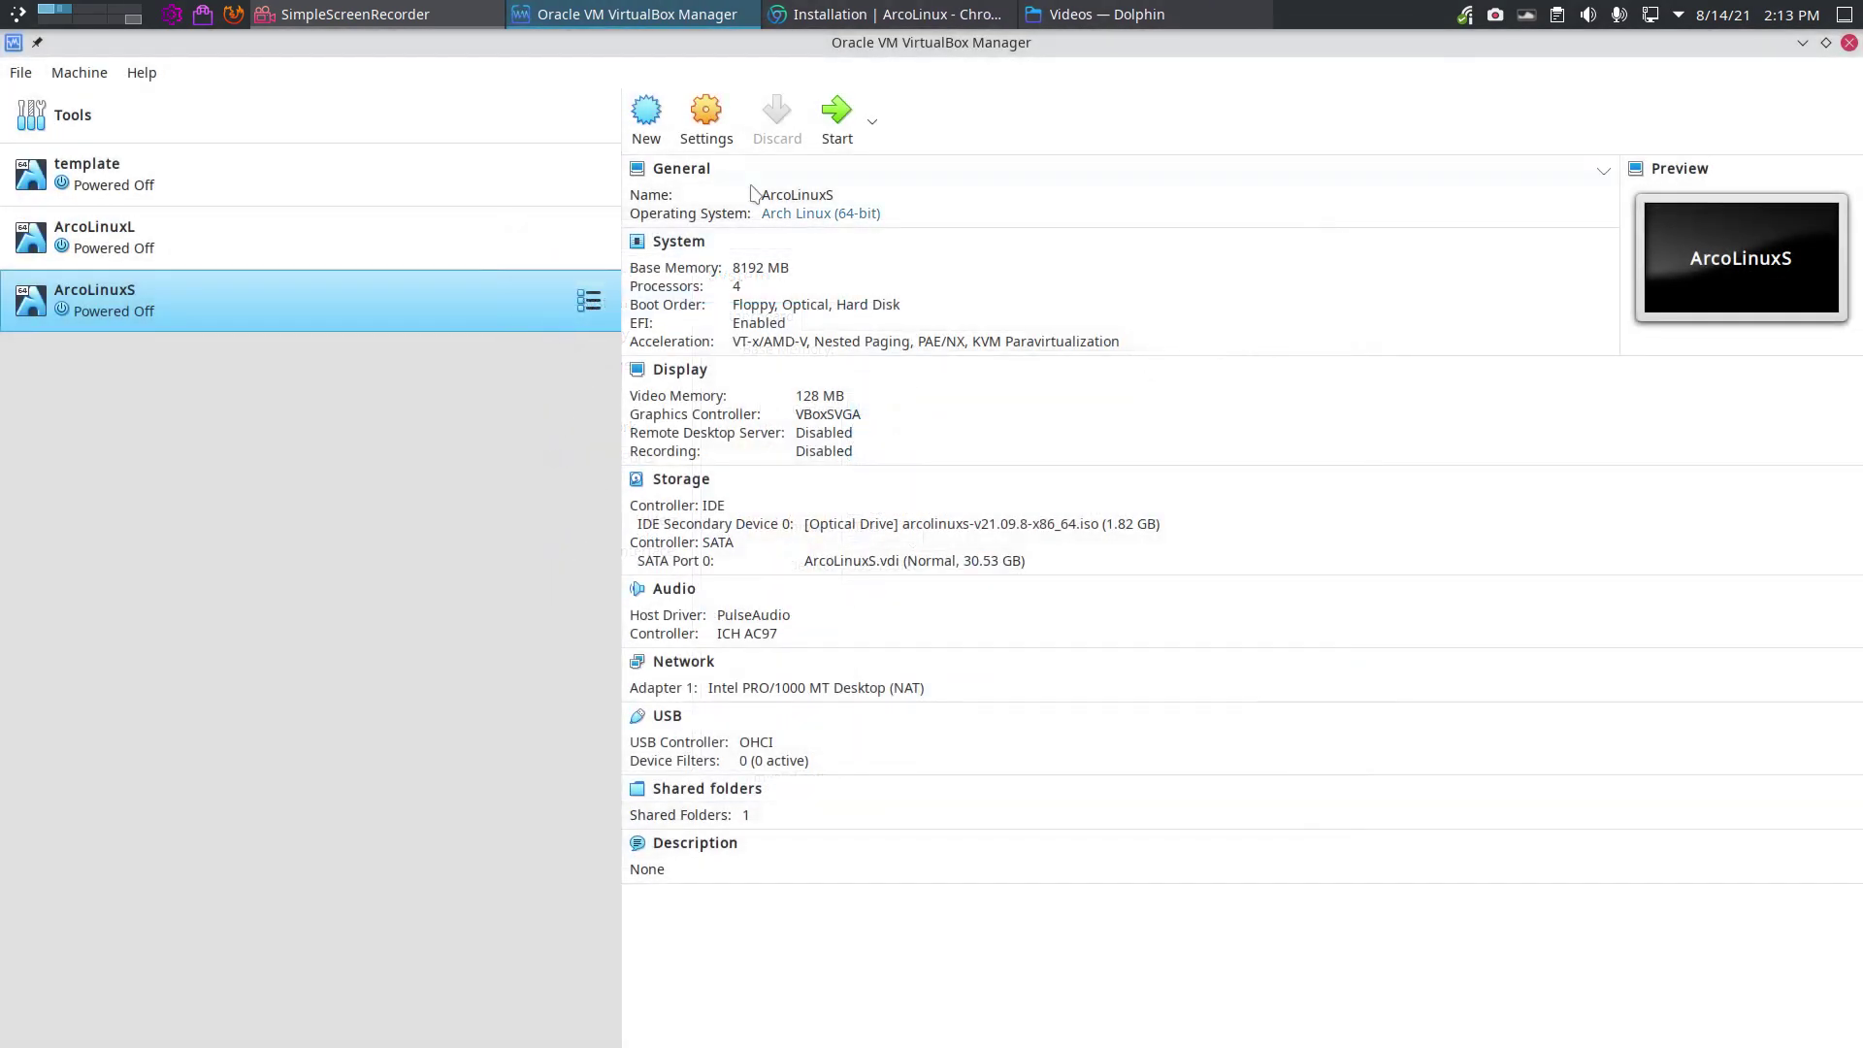
pyautogui.click(836, 115)
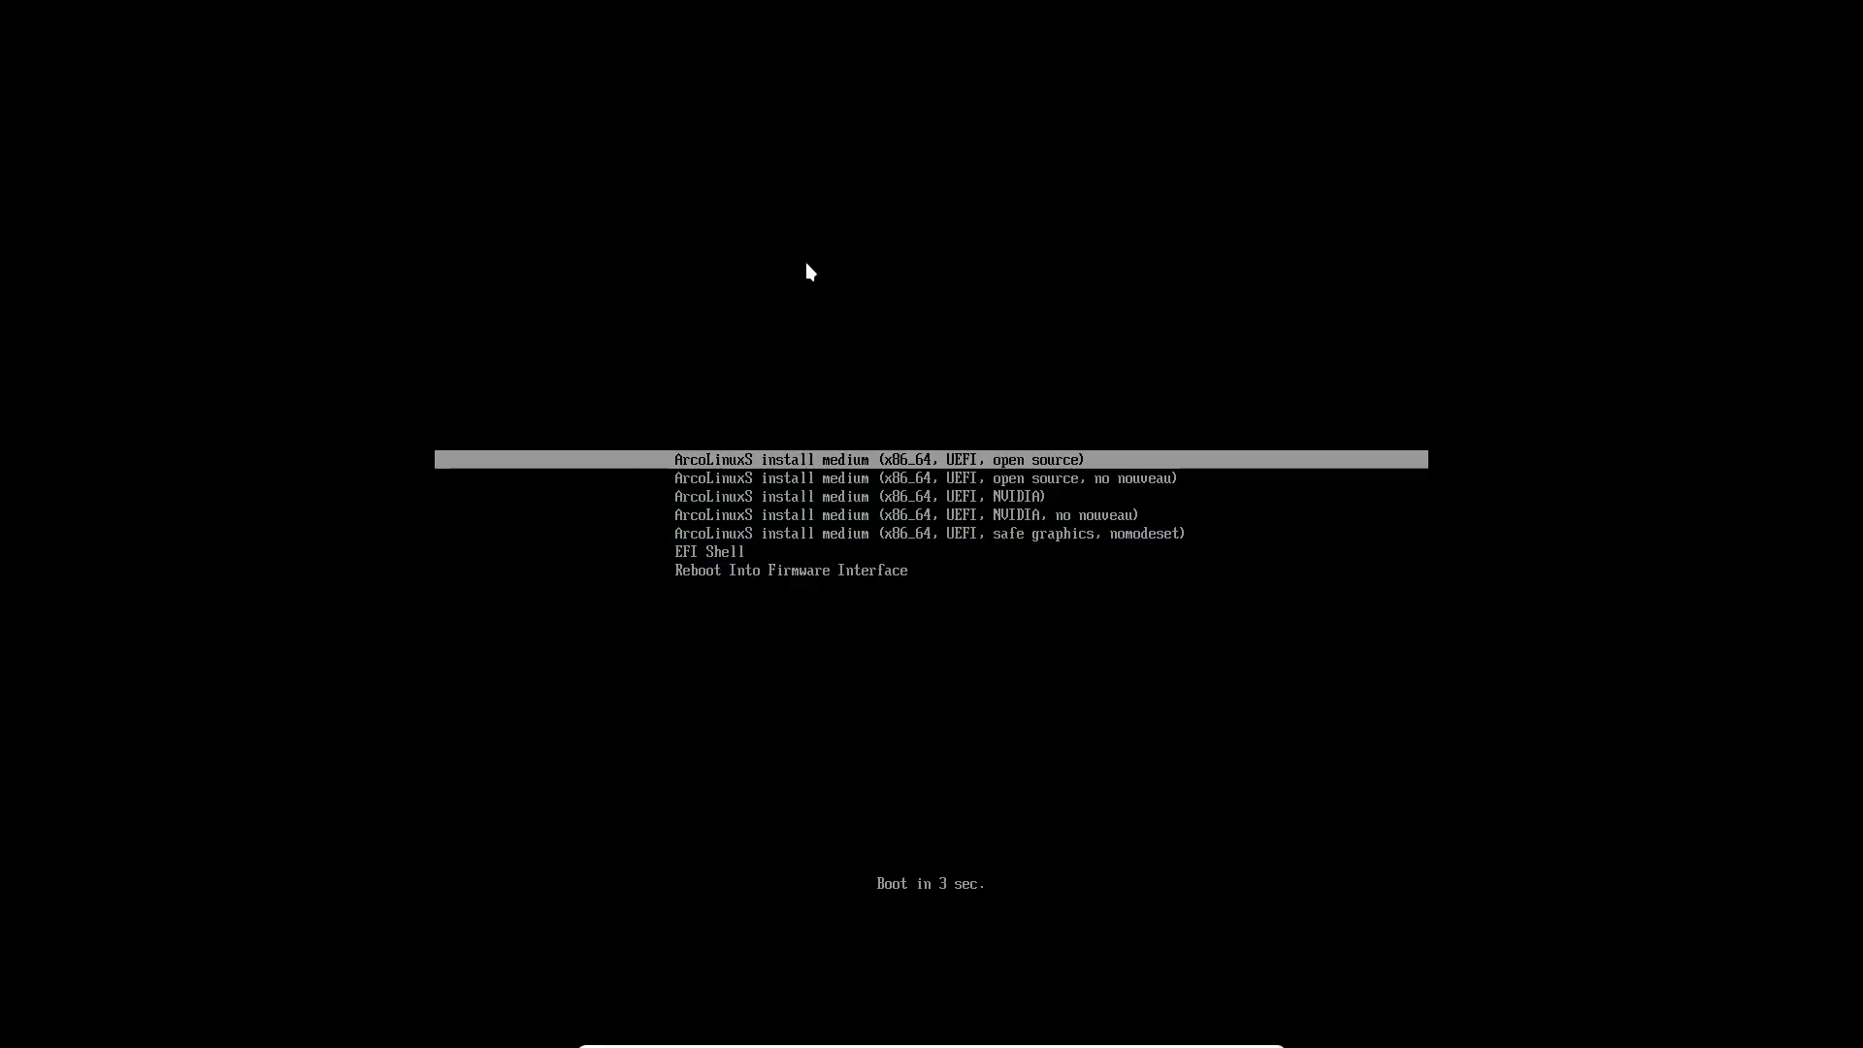
# Halt the UEFI boot countdown with the first install-medium entry selected
pyautogui.press('Down')
pyautogui.press('Down')
pyautogui.press('Down')
pyautogui.press('Down')
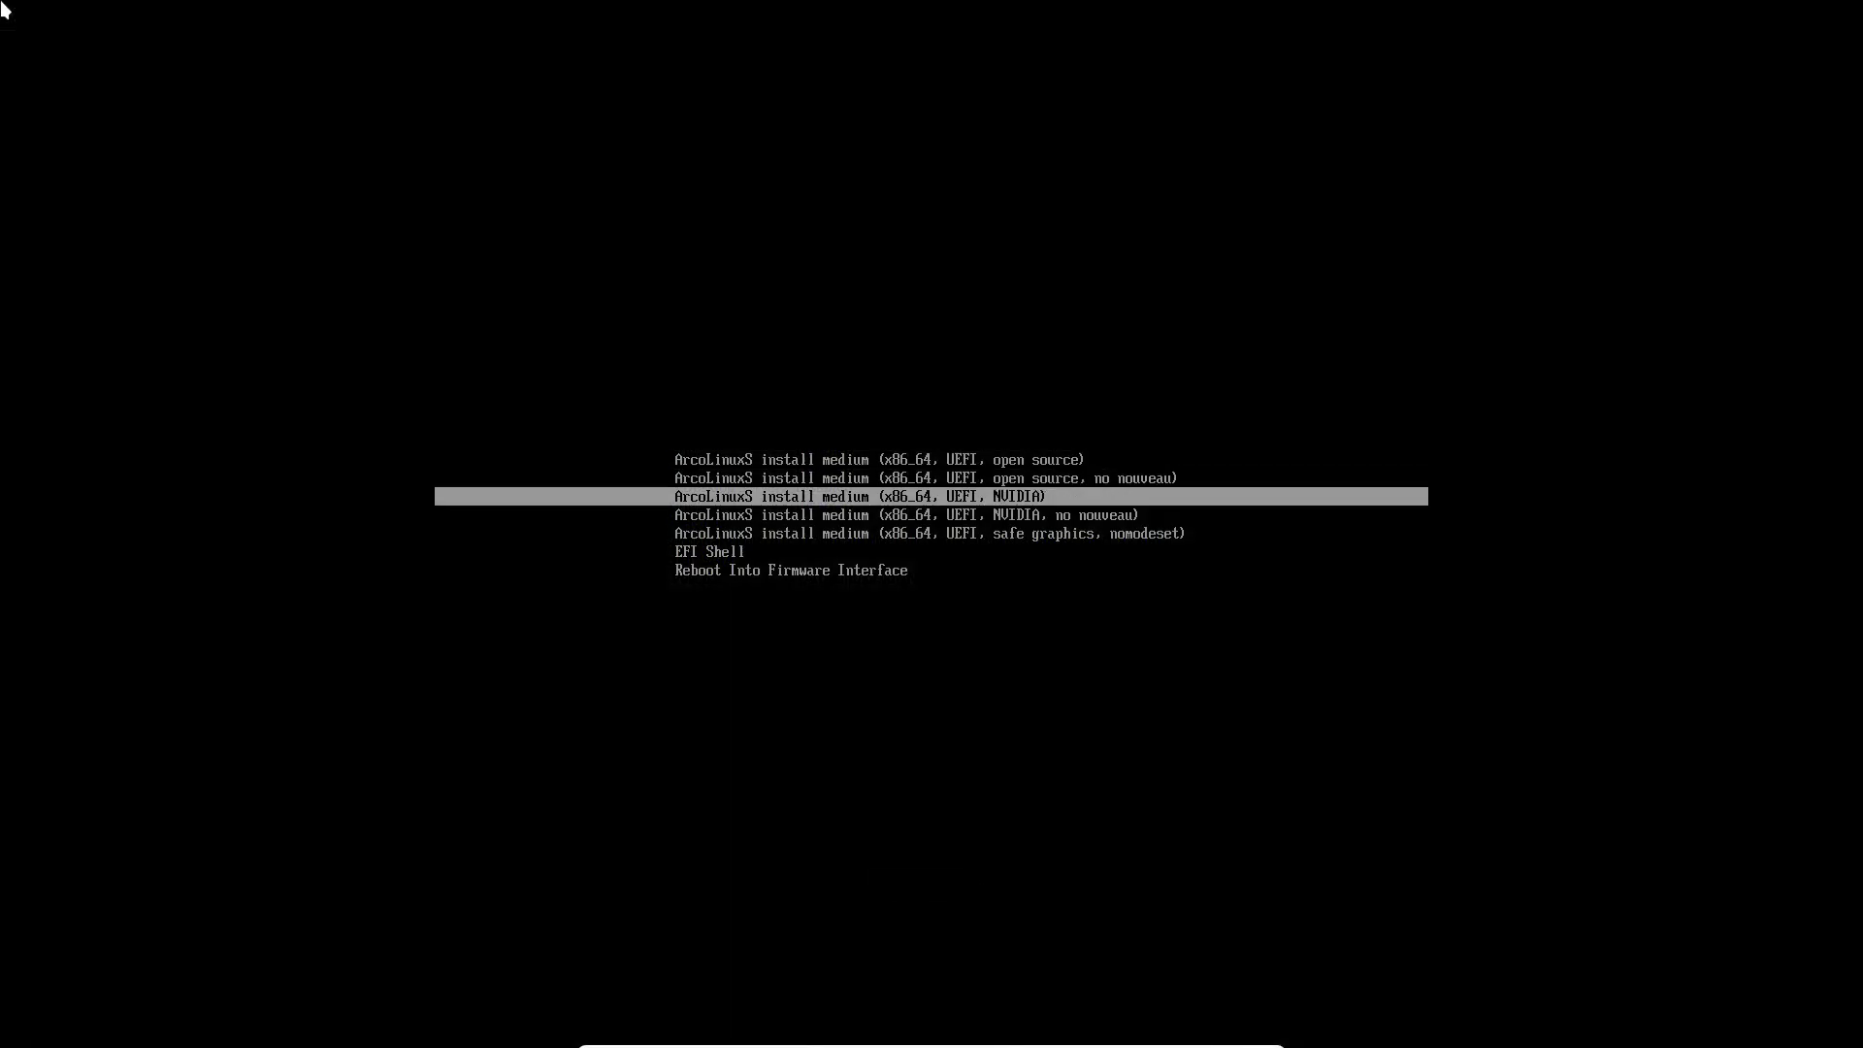
pyautogui.press('Up')
pyautogui.press('Up')
pyautogui.press('Up')
pyautogui.press('Up')
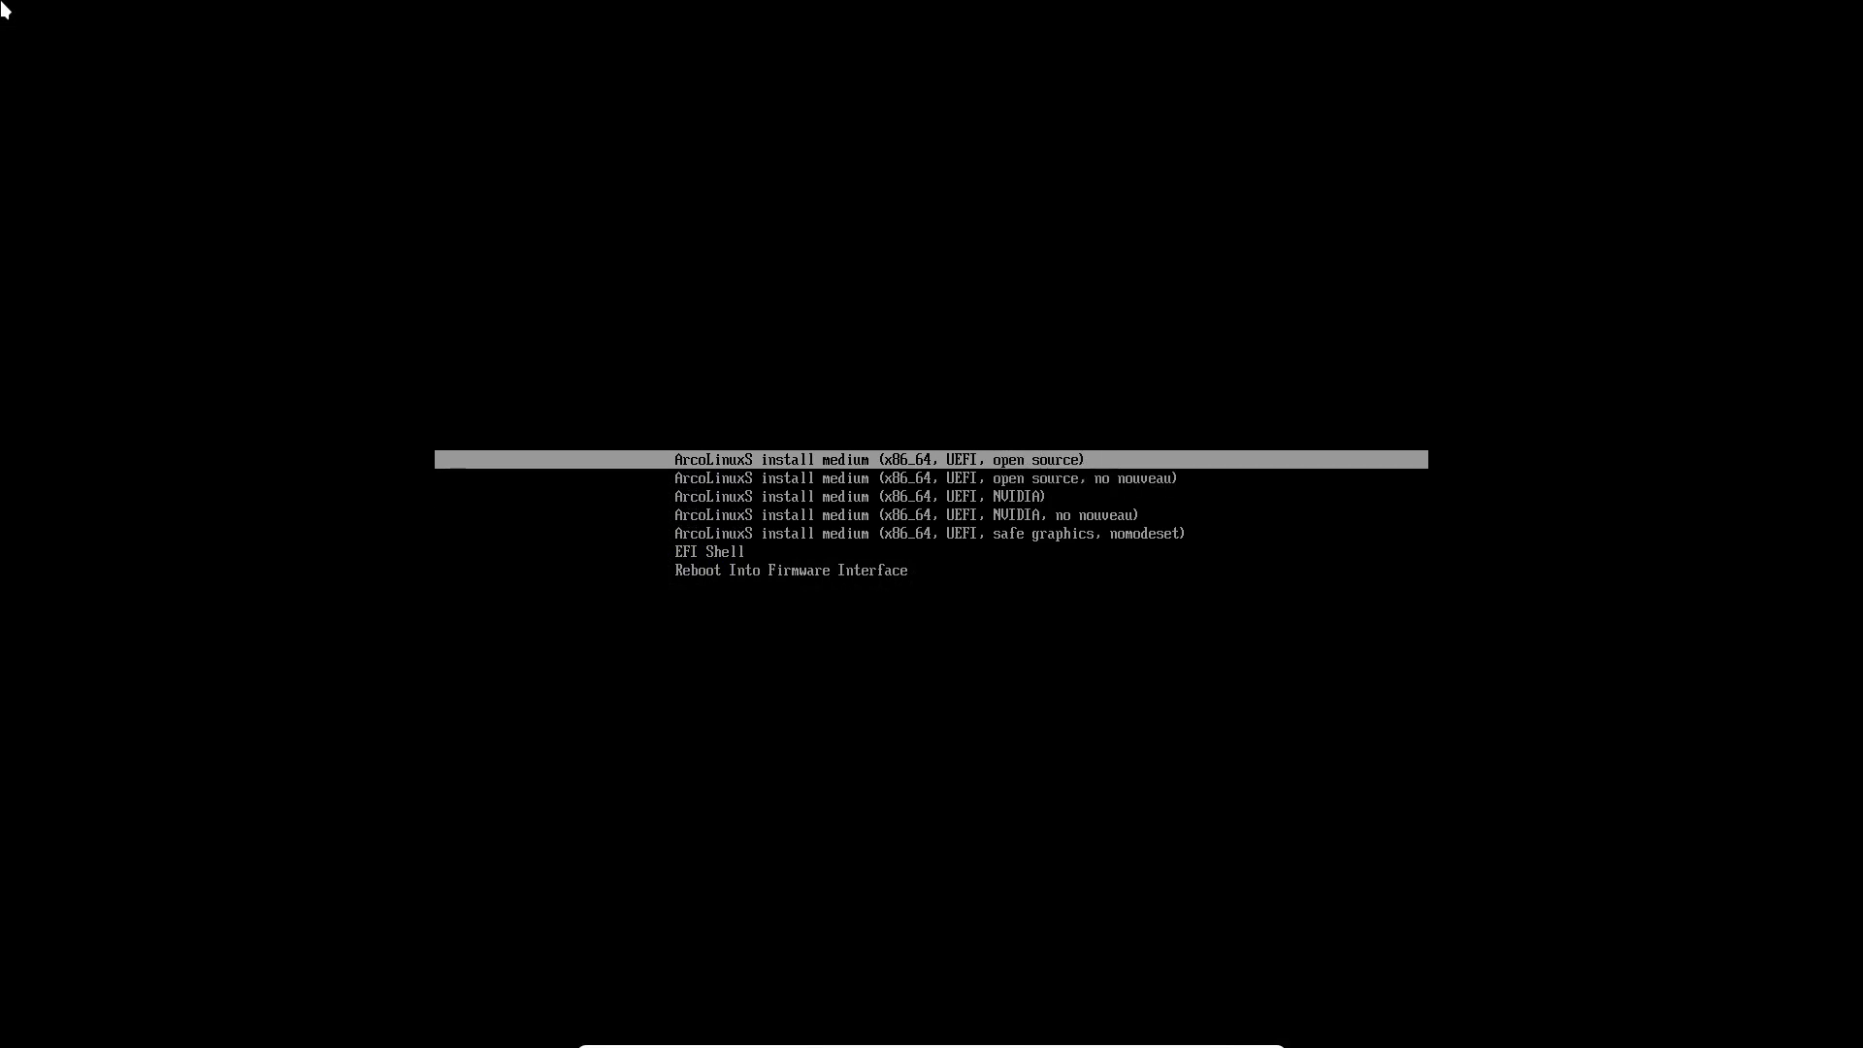
pyautogui.press('Down')
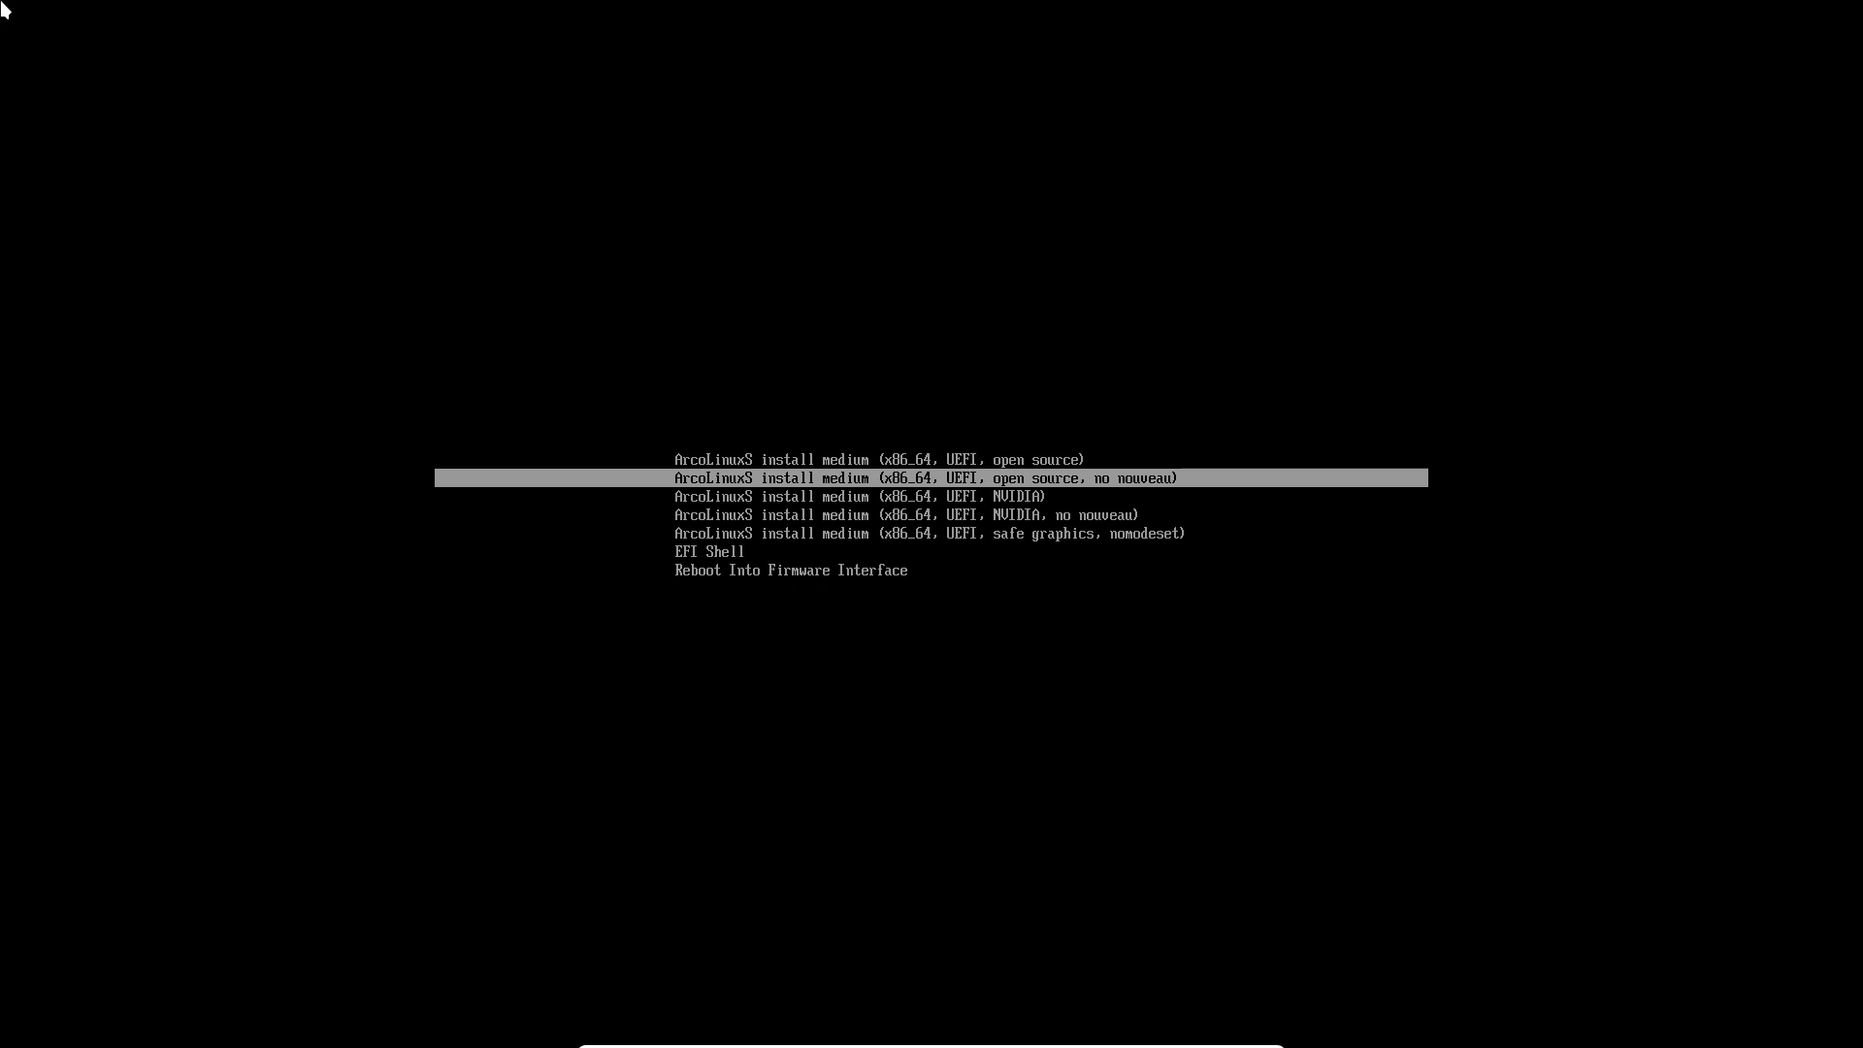
pyautogui.press('Down')
pyautogui.press('Down')
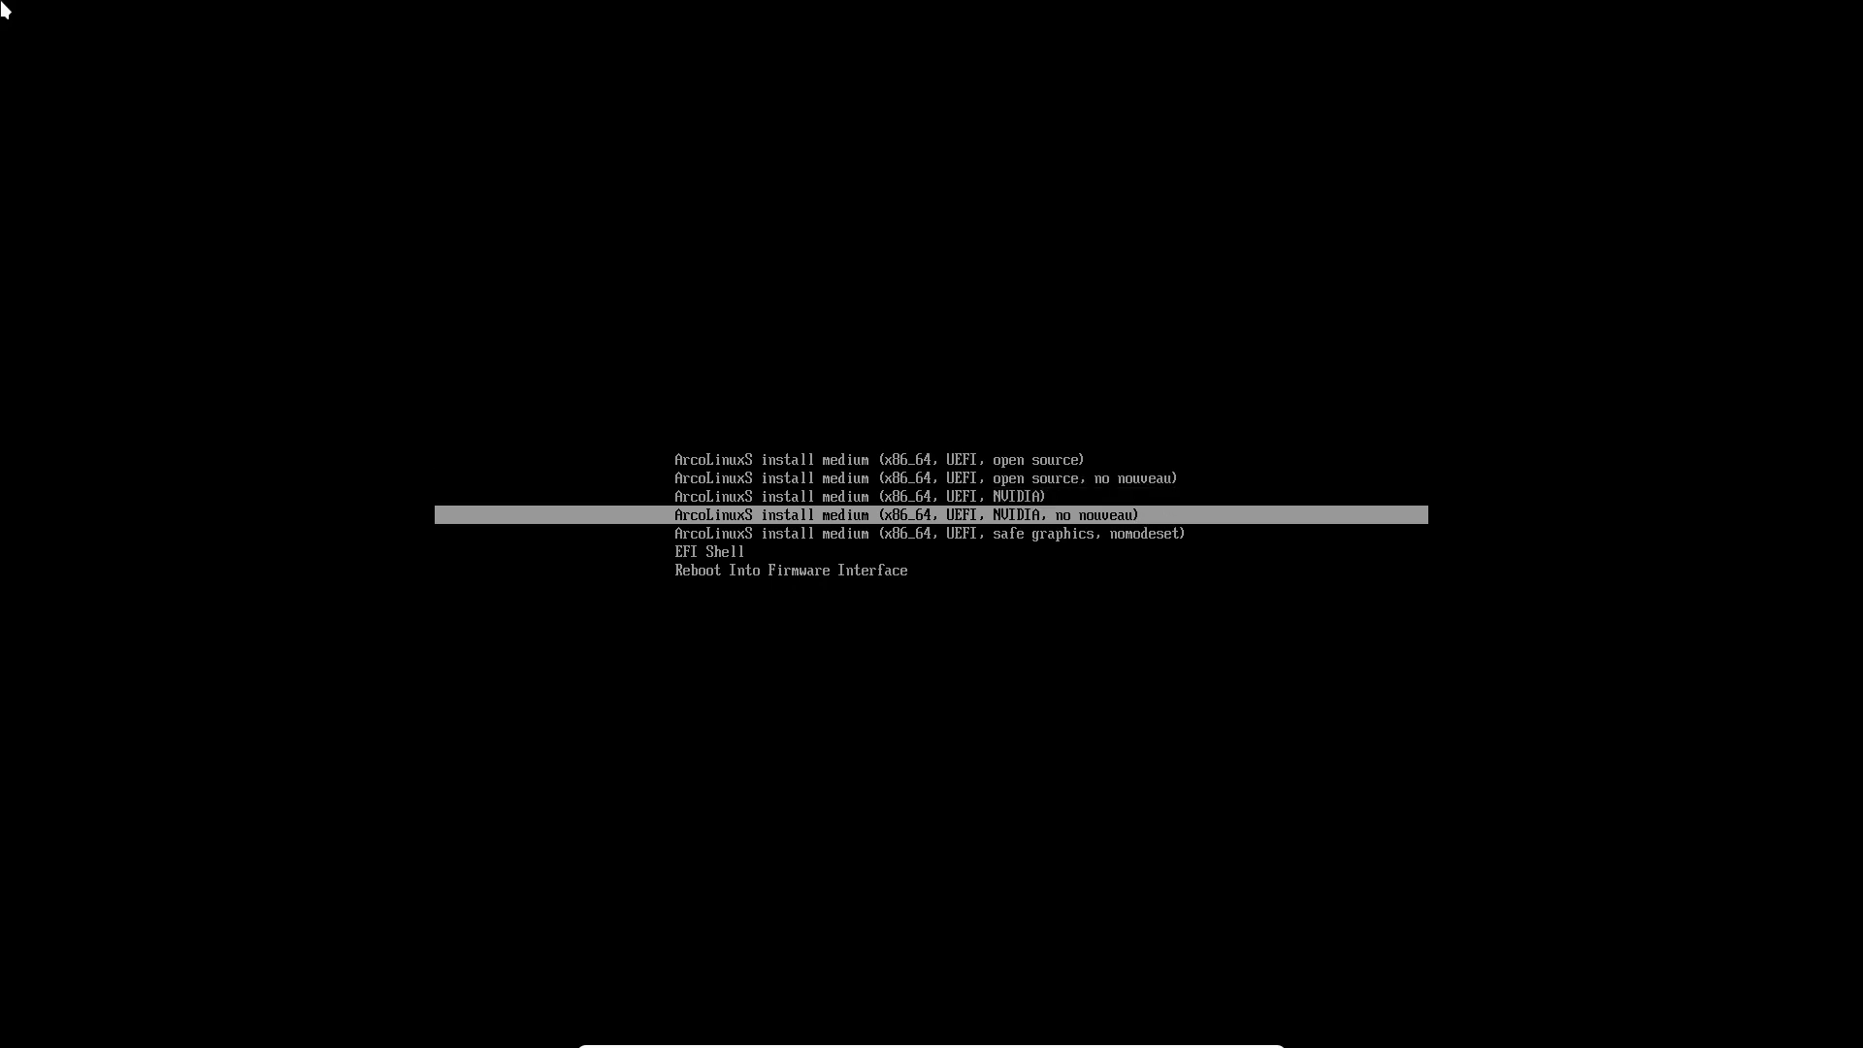
pyautogui.press('Down')
pyautogui.press('Up')
pyautogui.press('Up')
pyautogui.press('Up')
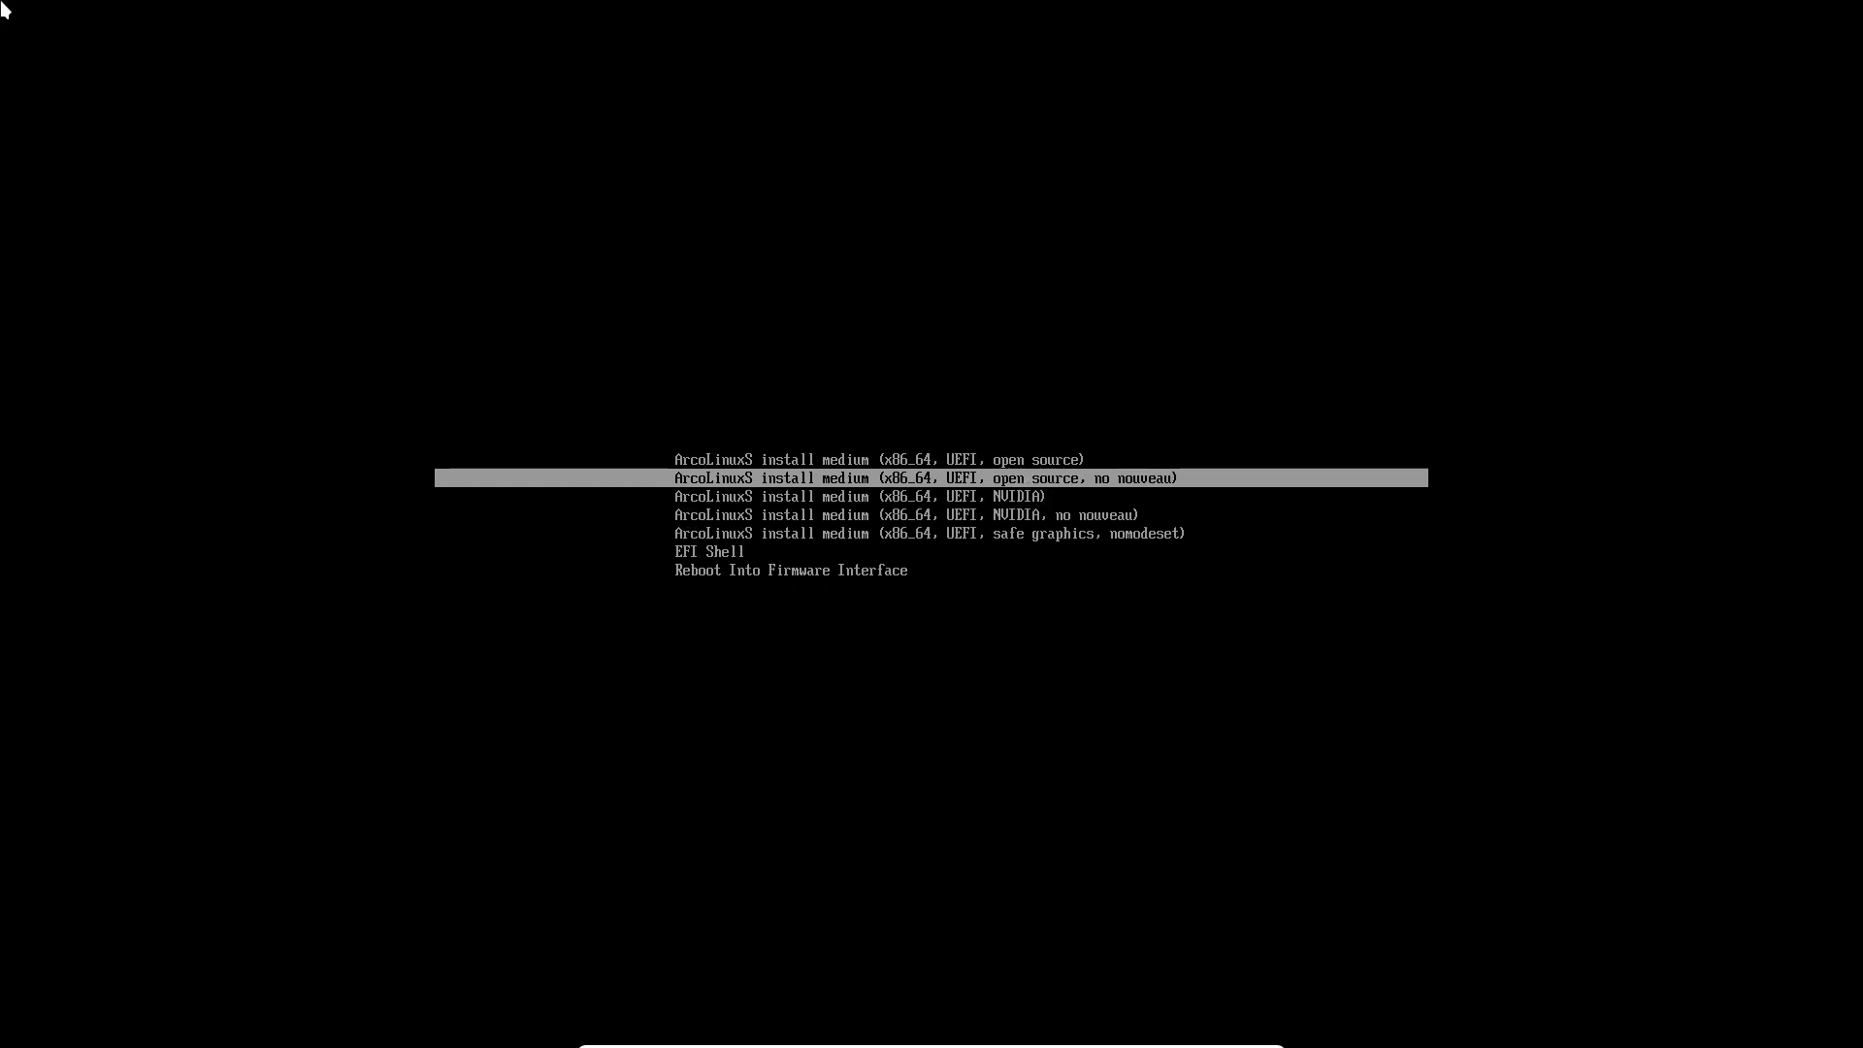
pyautogui.press('Up')
pyautogui.press('Down')
pyautogui.press('Down')
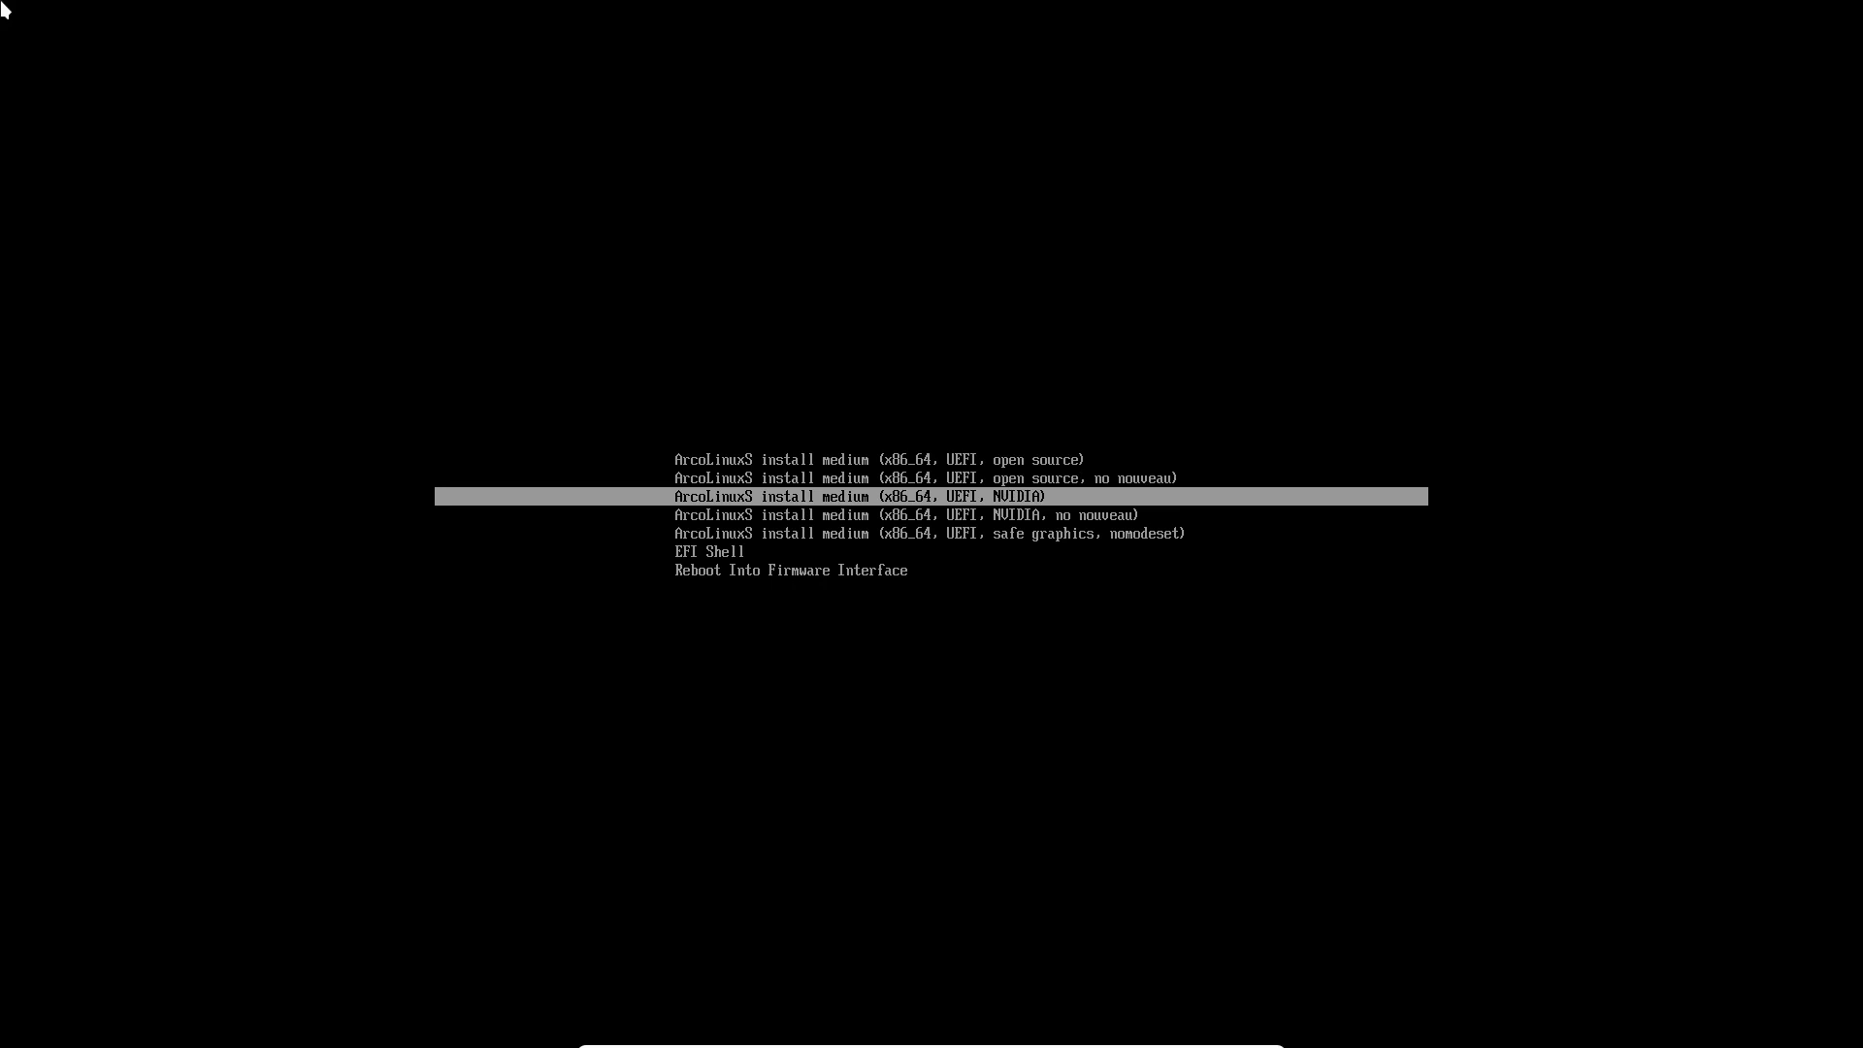
pyautogui.press('Down')
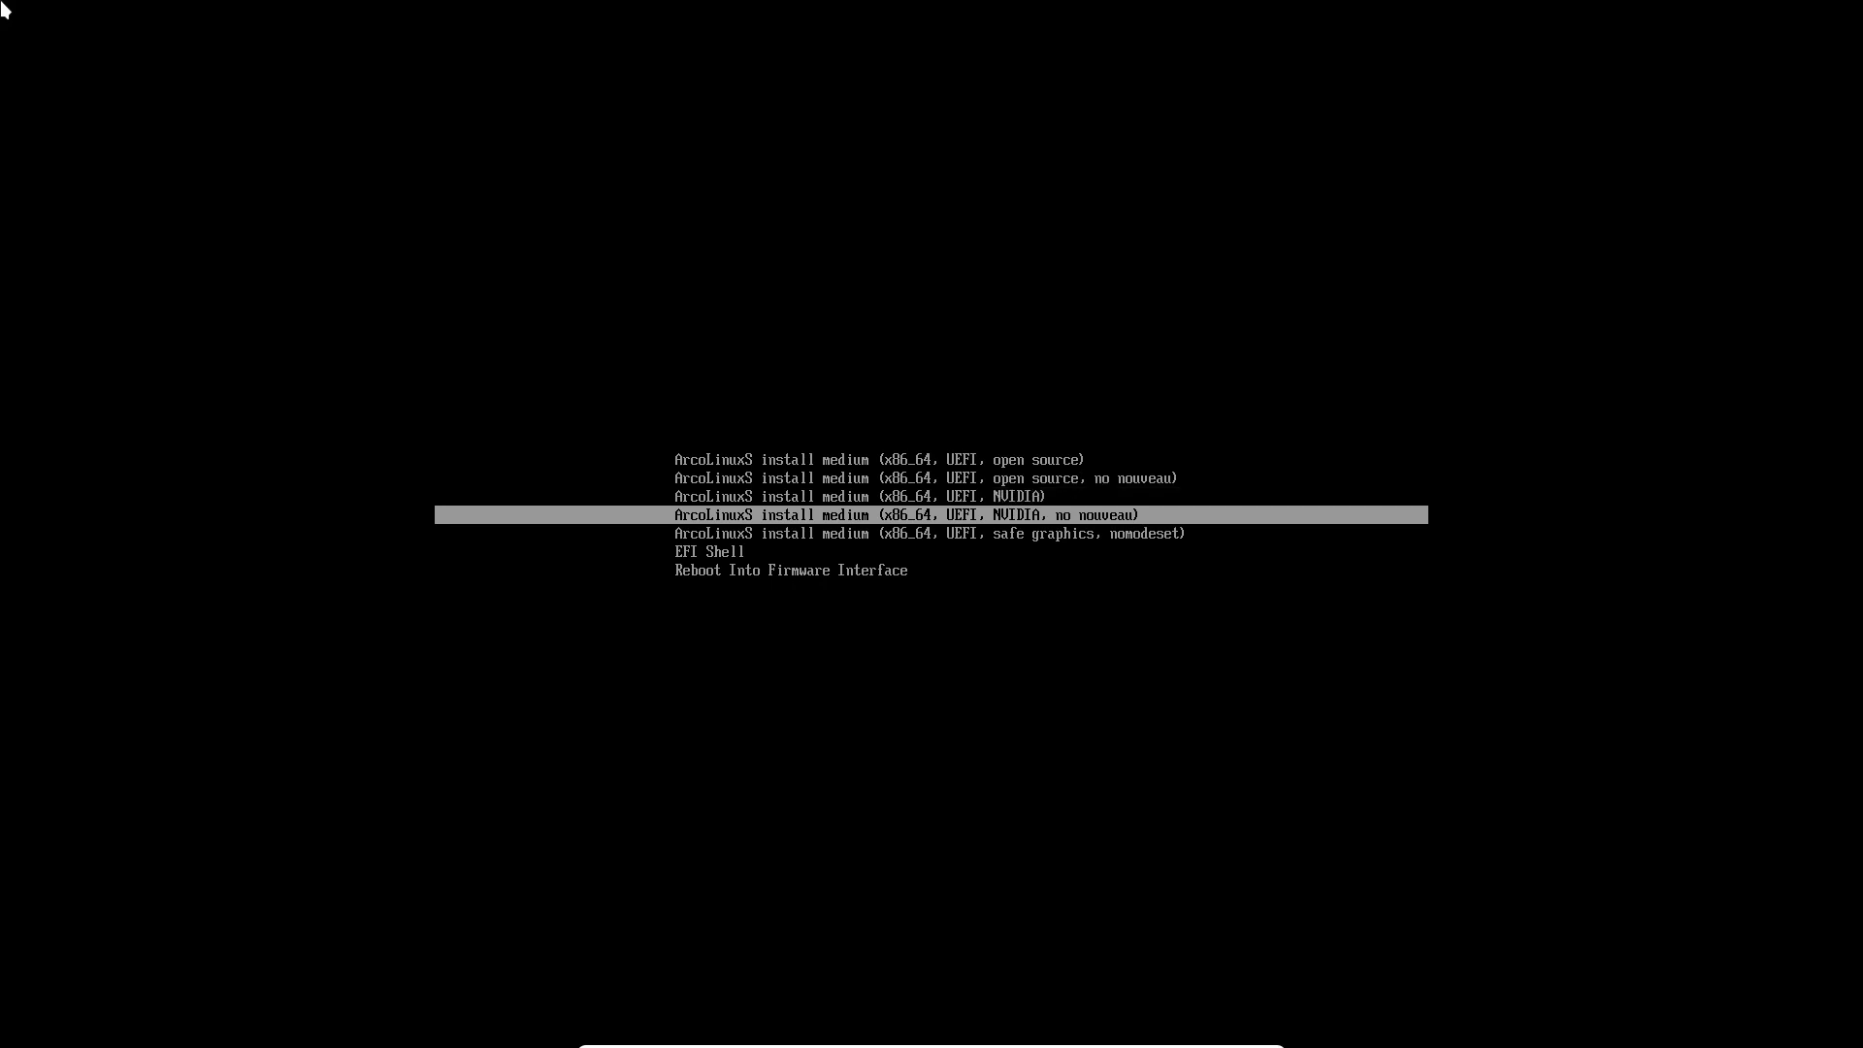
pyautogui.press('Up')
pyautogui.press('Up')
pyautogui.press('Up')
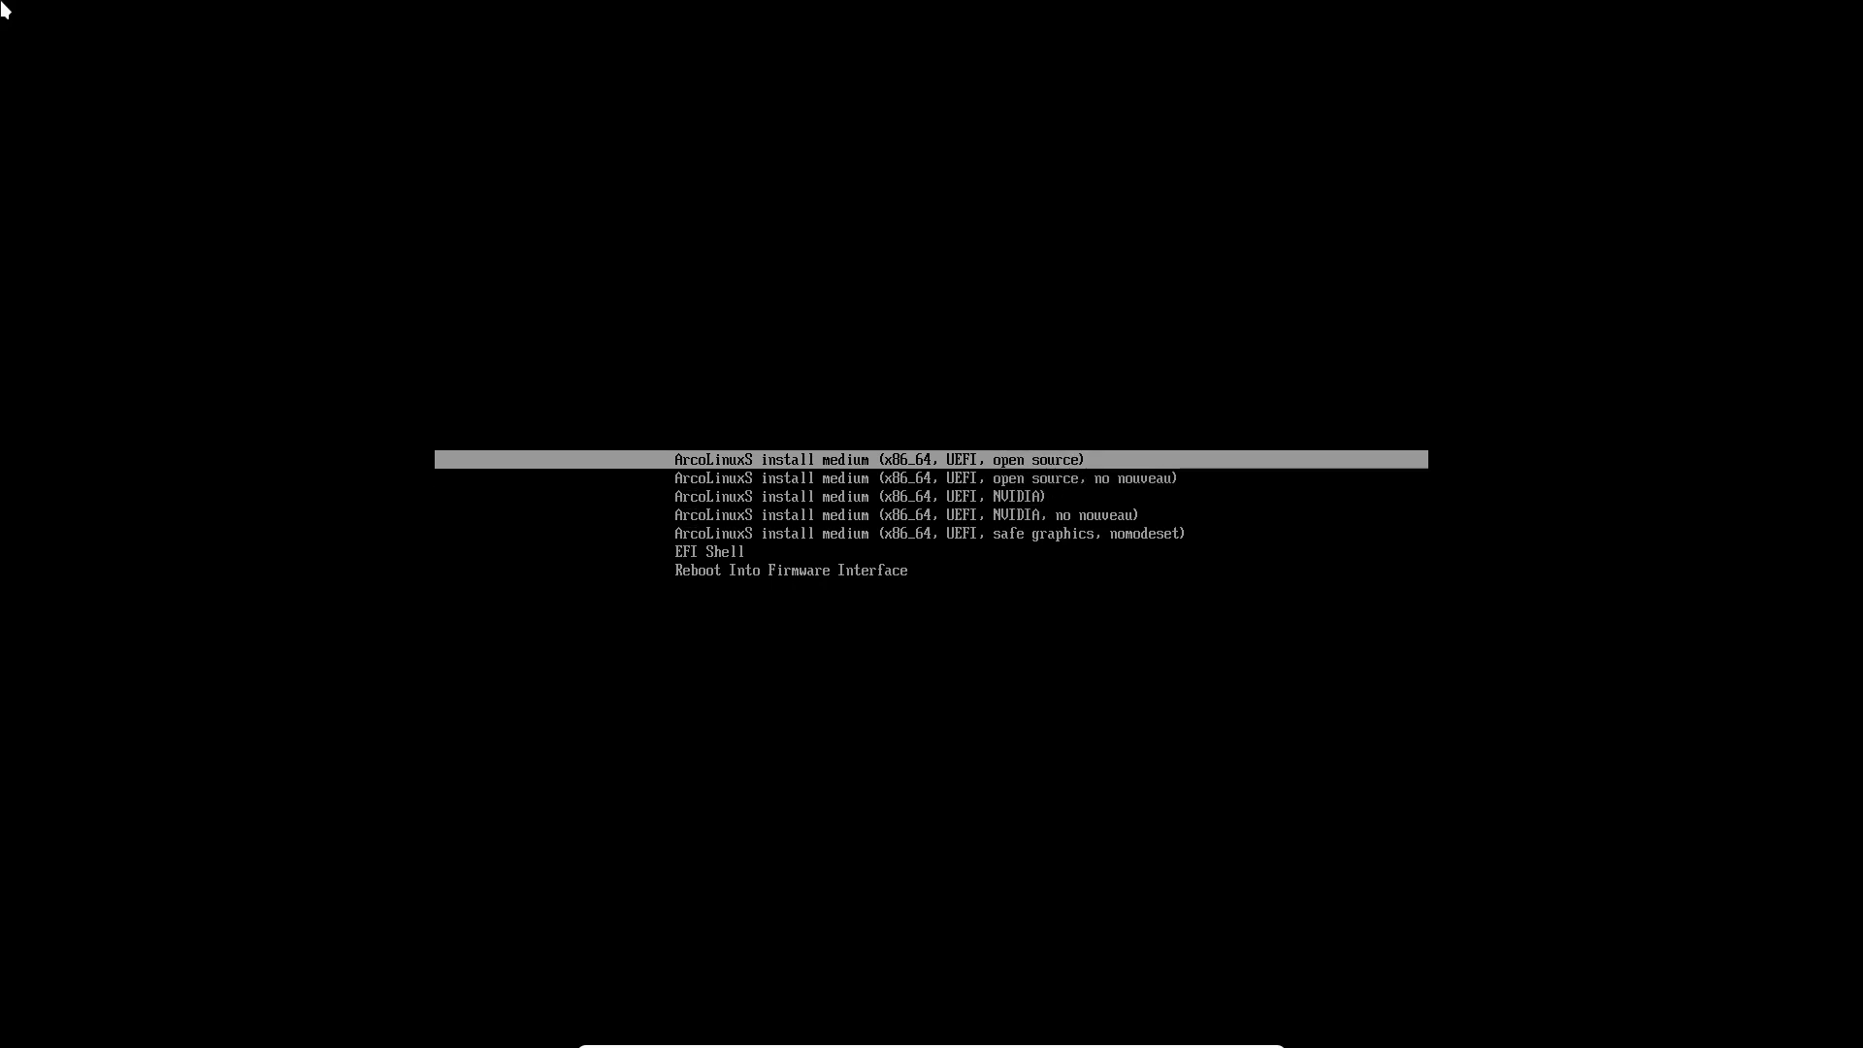
pyautogui.press('Down')
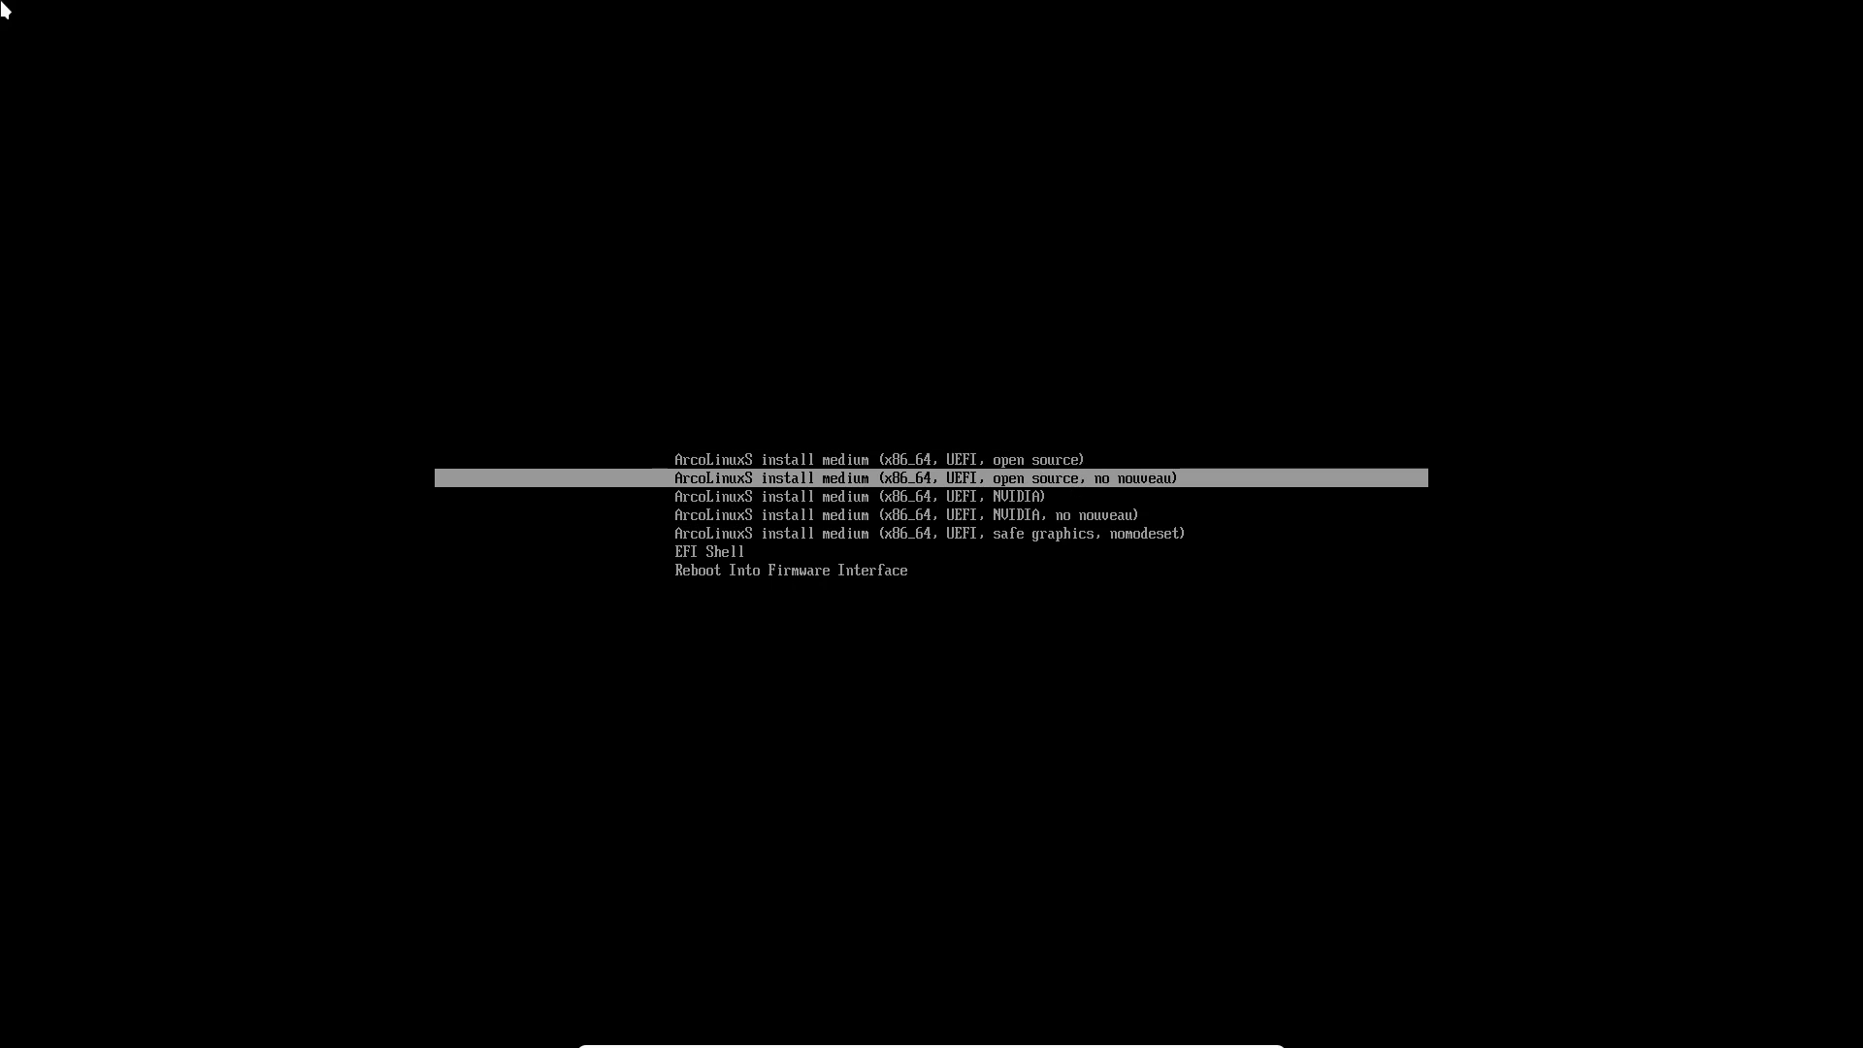
pyautogui.press('Down')
pyautogui.press('Down')
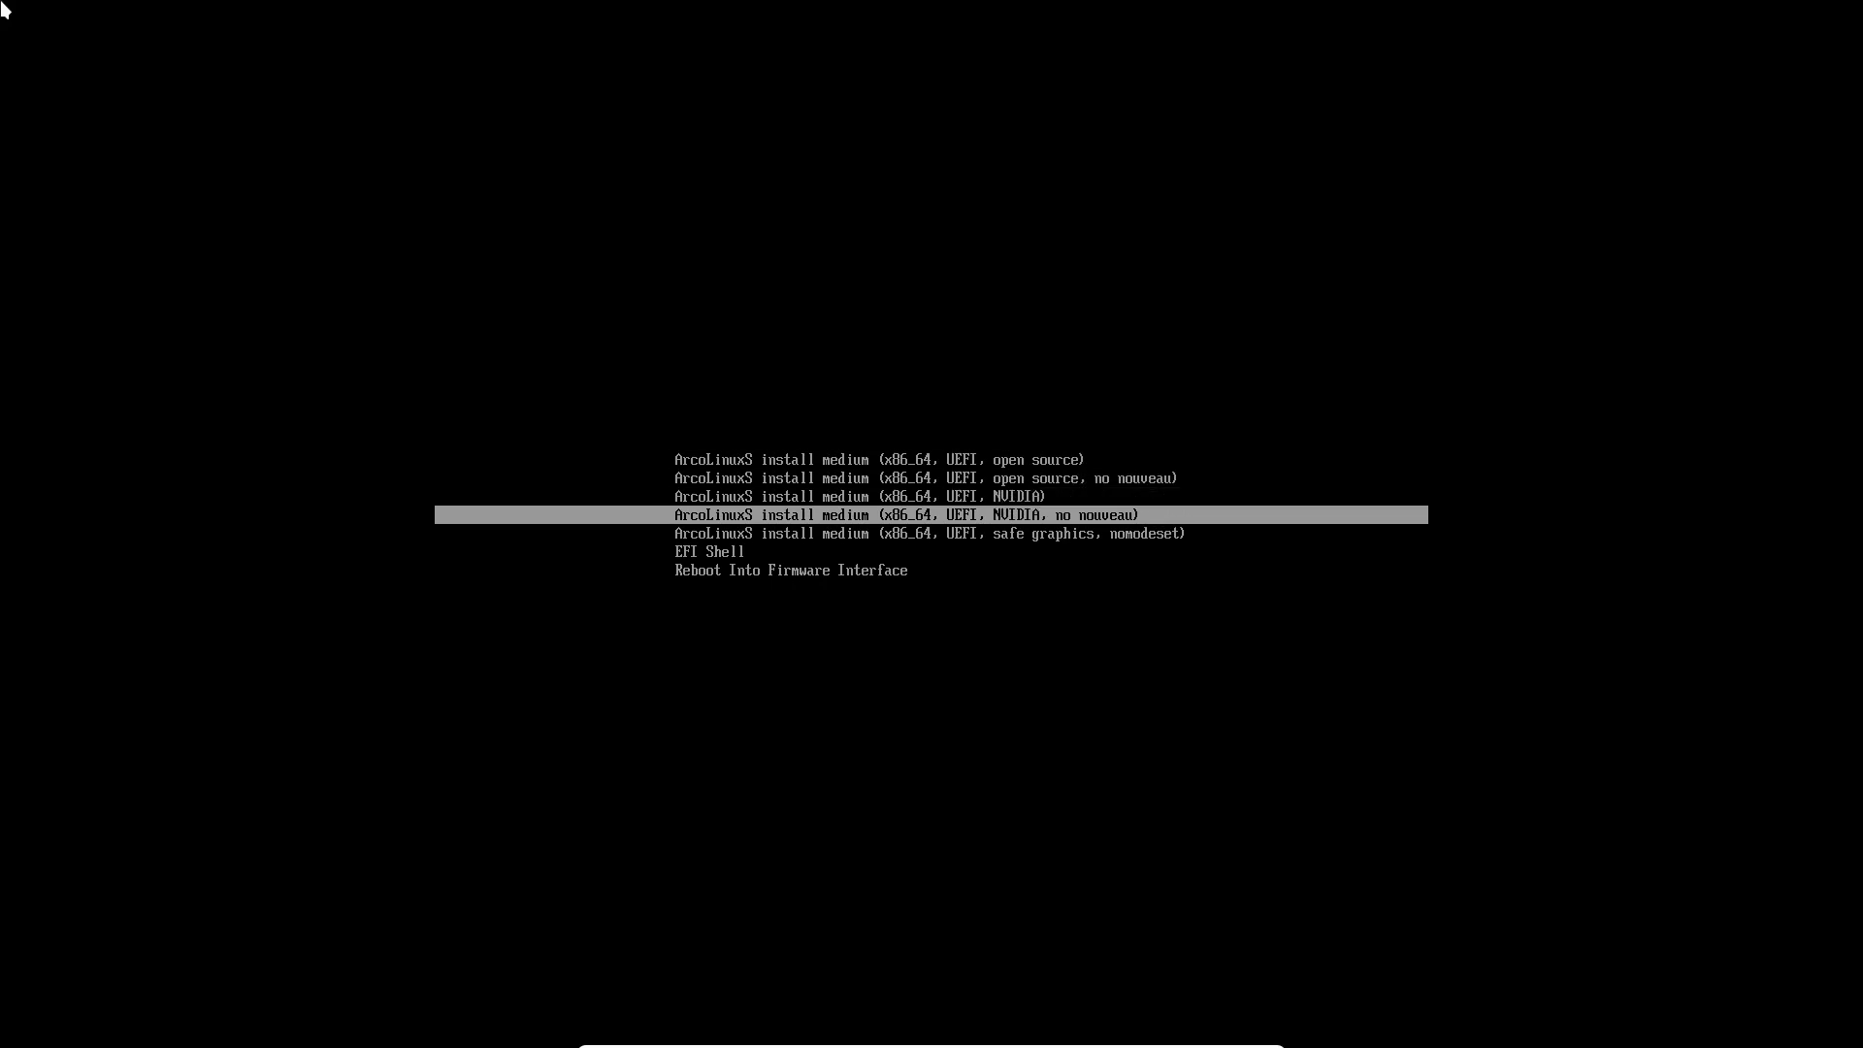
pyautogui.press('Down')
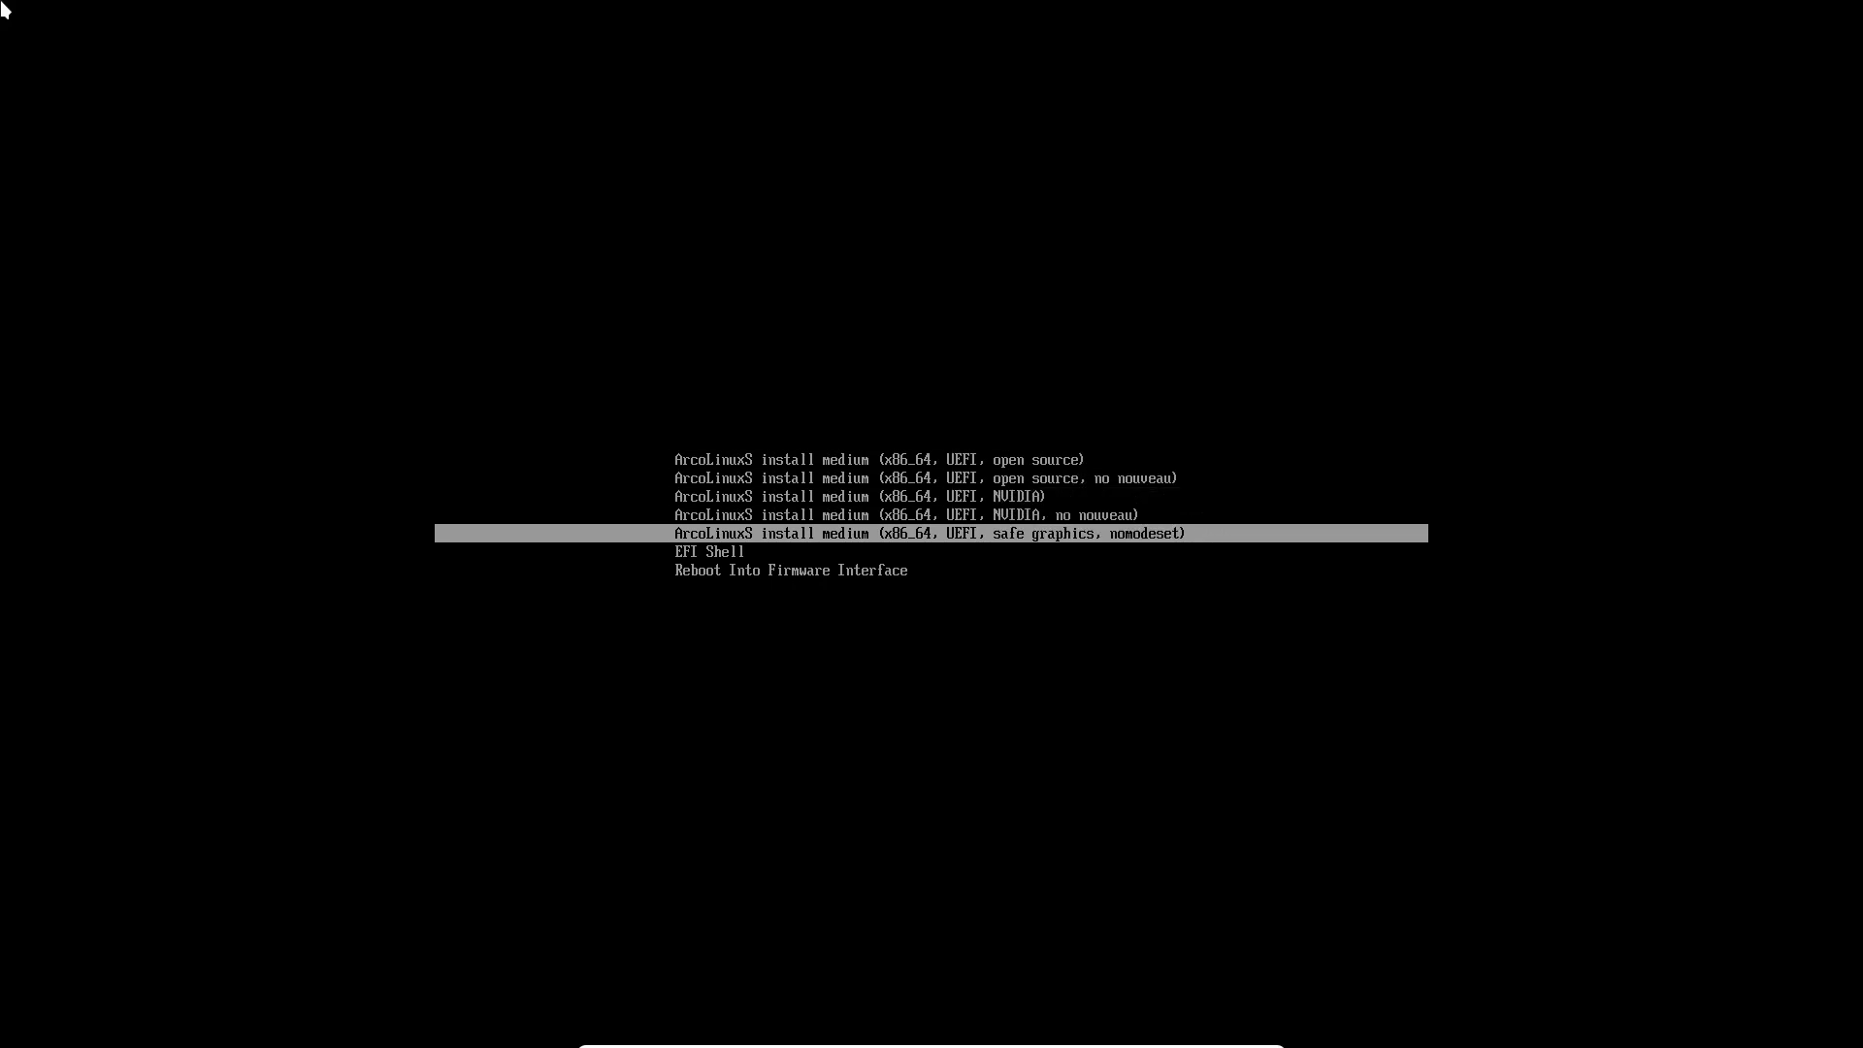
pyautogui.press('Up')
pyautogui.press('Up')
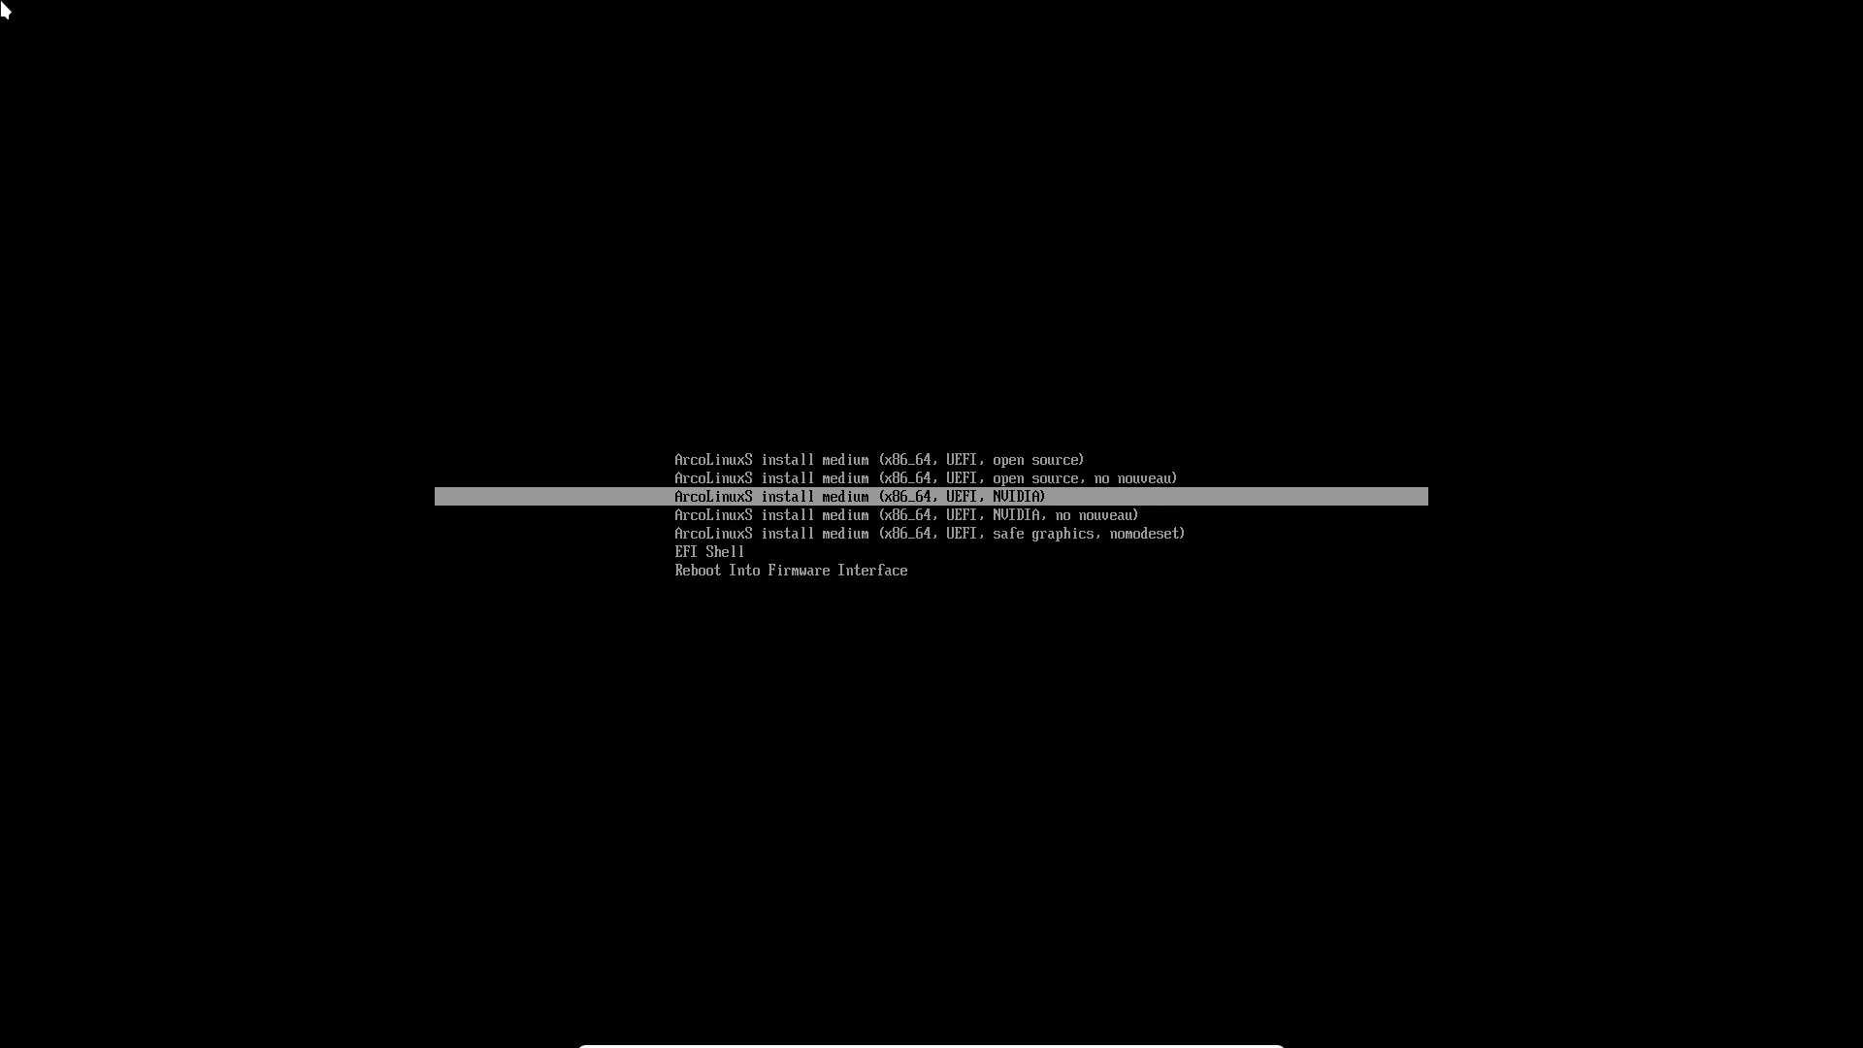
pyautogui.press('Down')
pyautogui.press('Down')
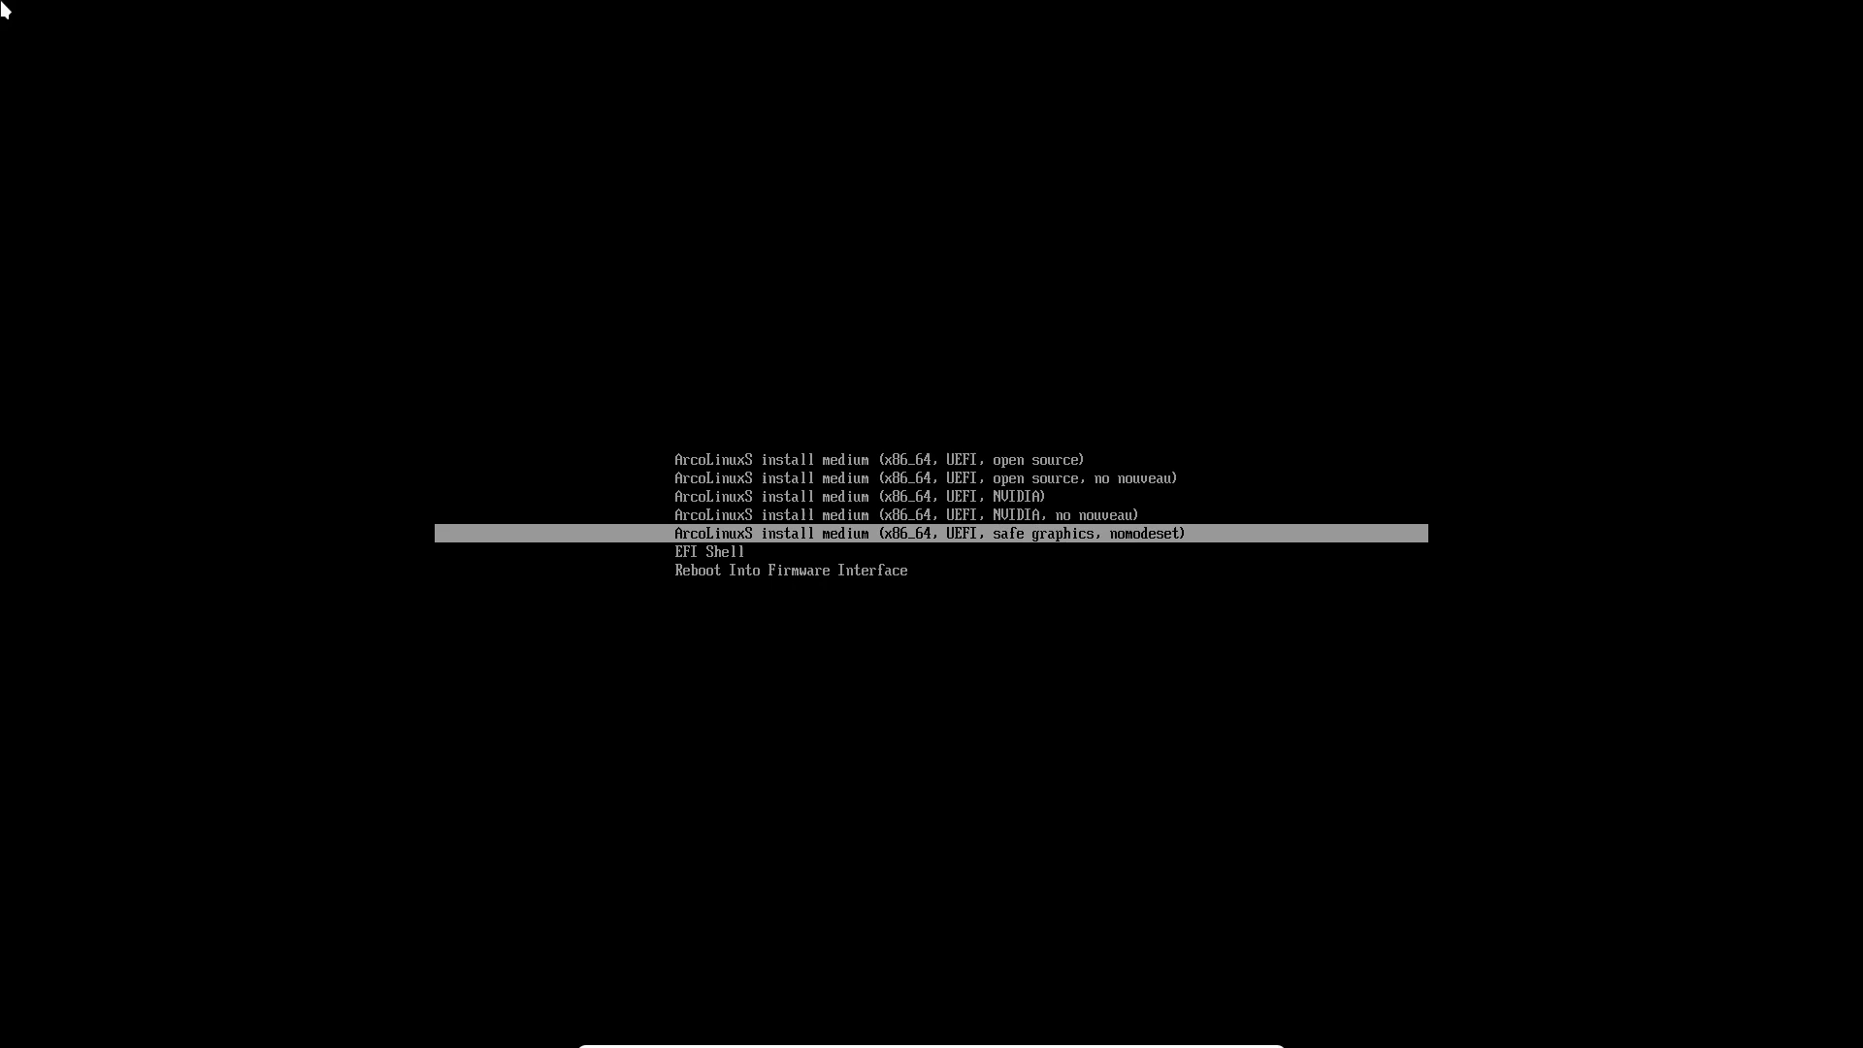
pyautogui.press('Up')
pyautogui.press('Up')
pyautogui.press('Up')
pyautogui.press('Up')
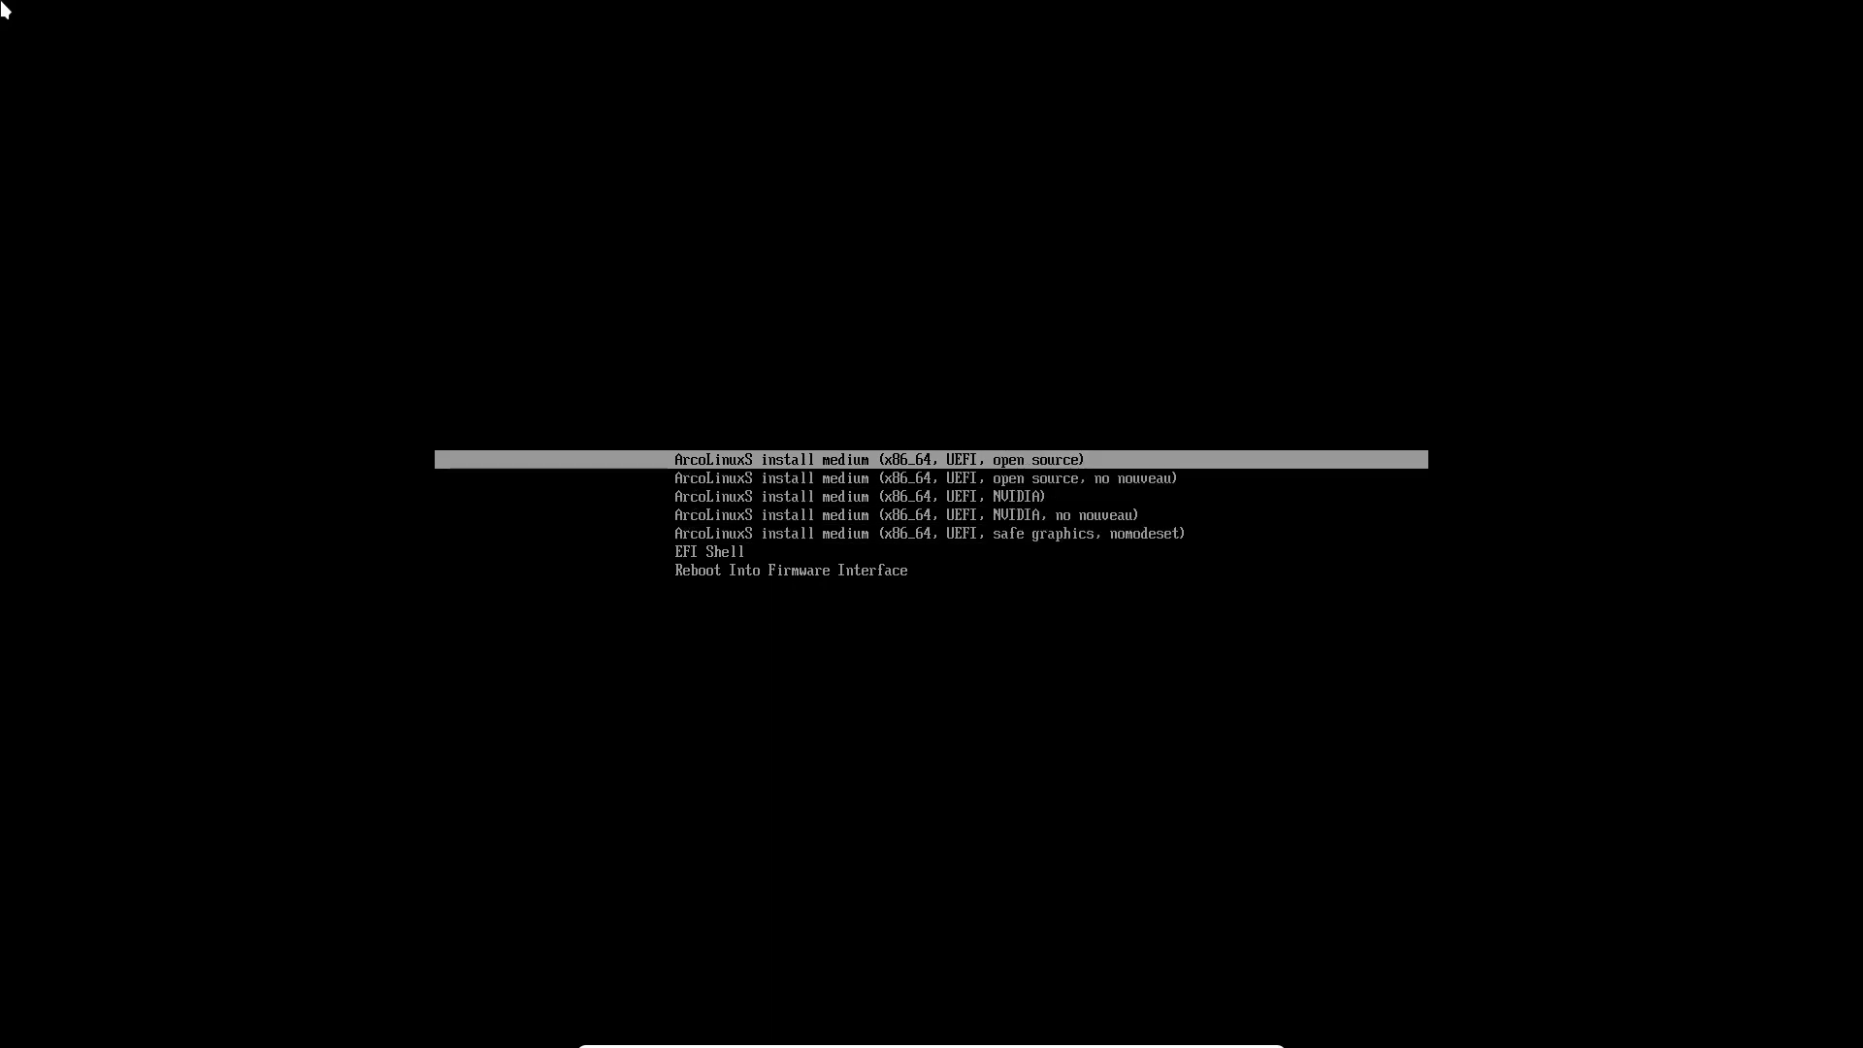
pyautogui.press('Down')
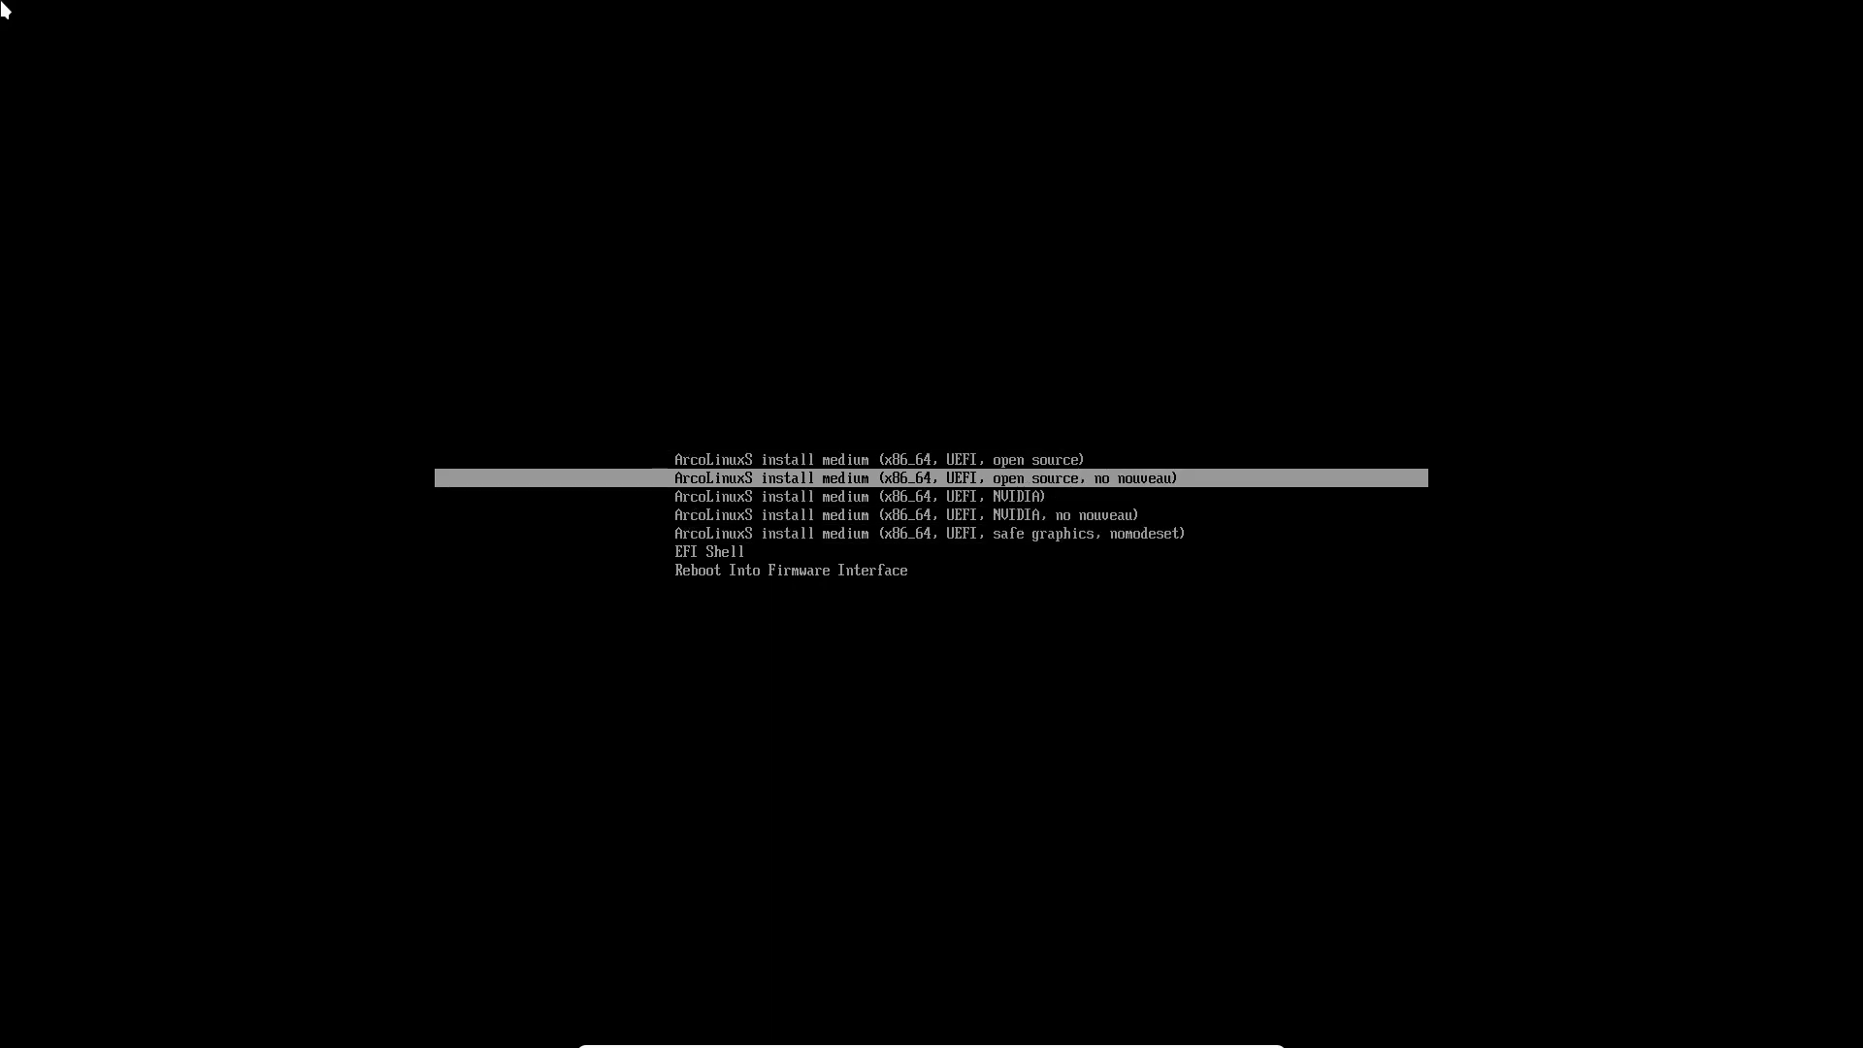
pyautogui.press('Up')
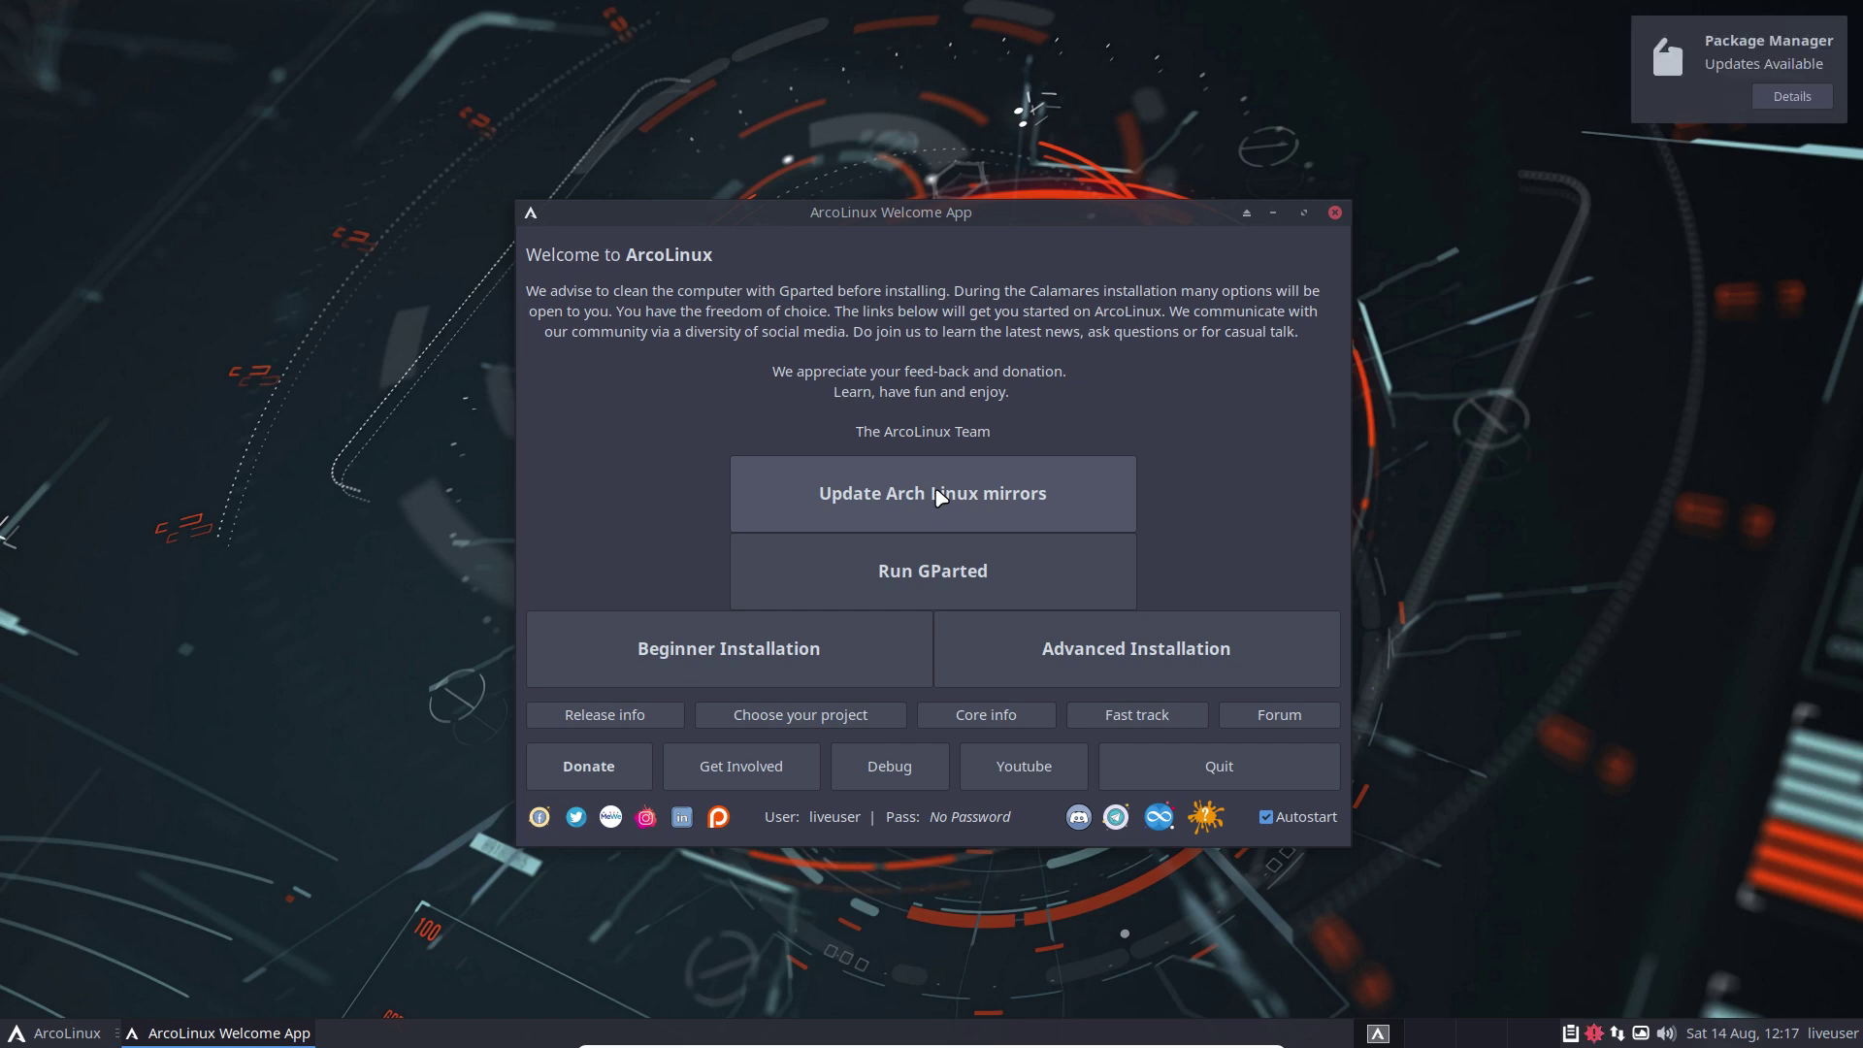
# Run 'Update Arch Linux mirrors' in the Welcome App and wait for DONE
pyautogui.click(939, 496)
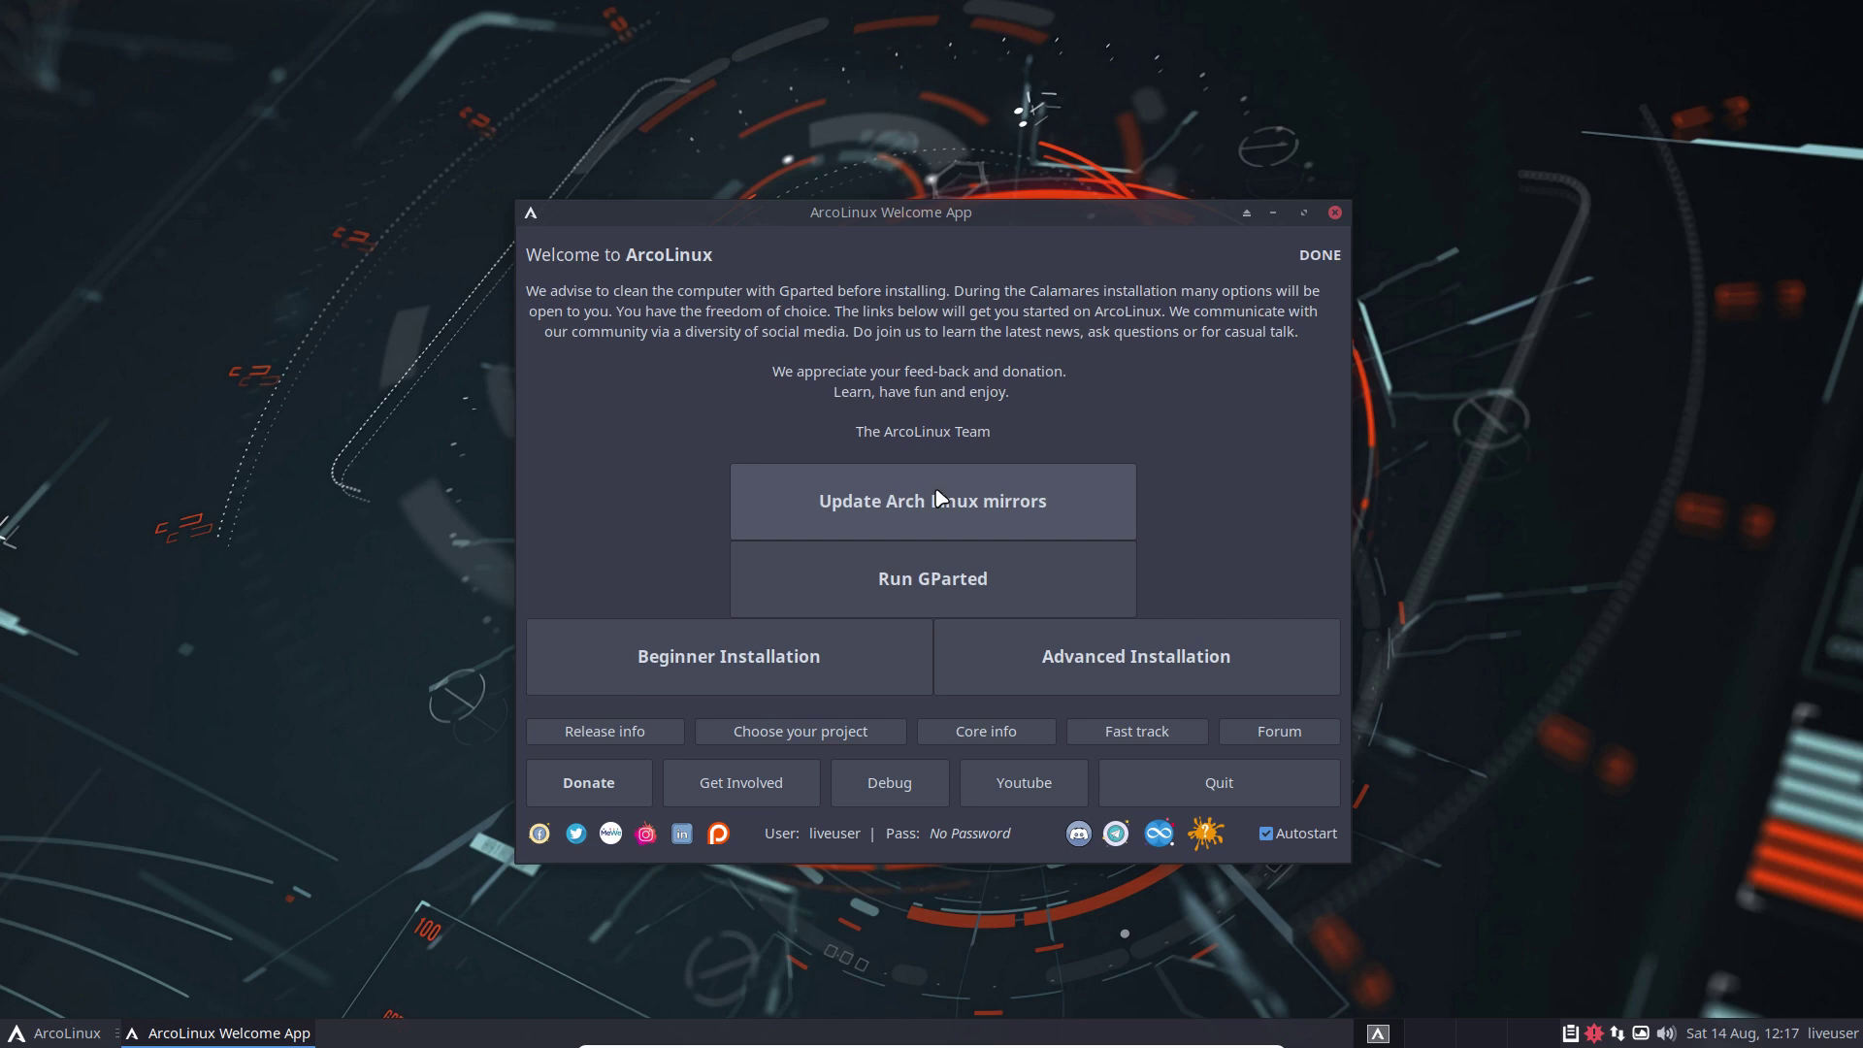
pyautogui.click(939, 580)
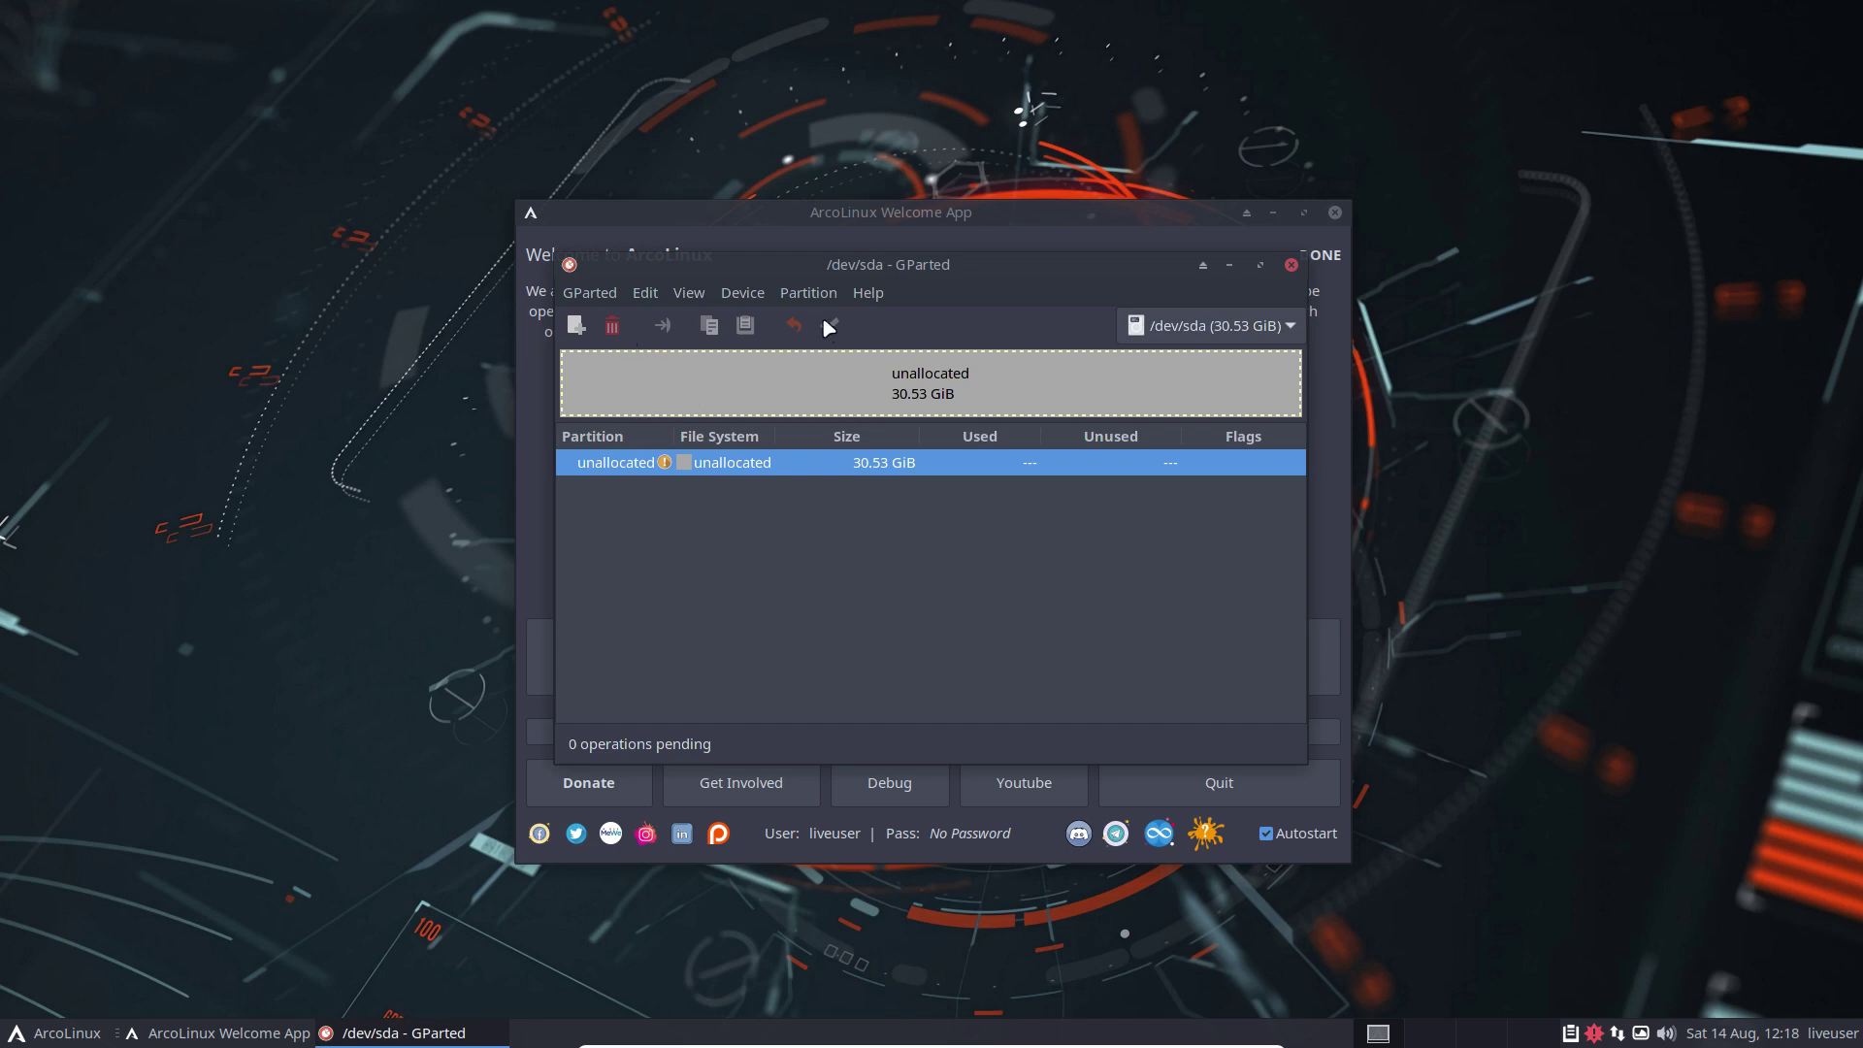
pyautogui.click(1292, 265)
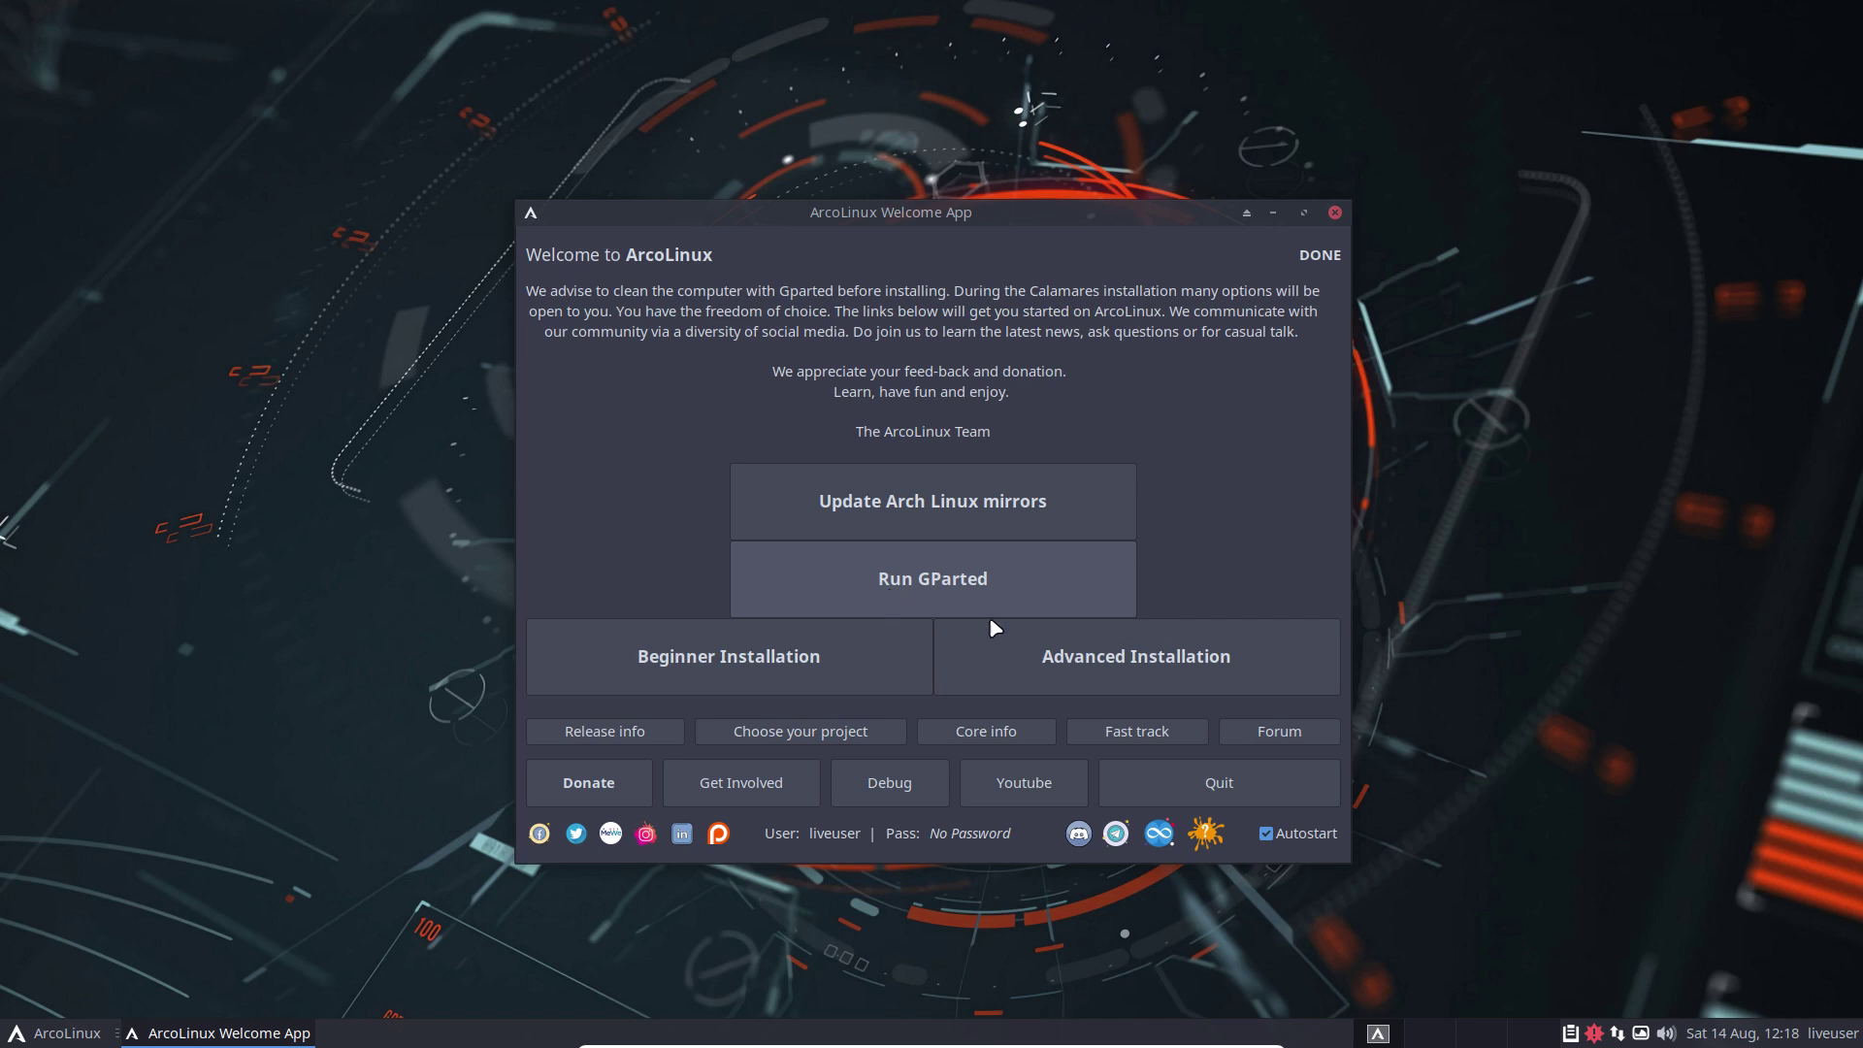
# Launch the ArcoLinux installer and pass the Kernel page with no extra kernels ticked
pyautogui.click(1057, 660)
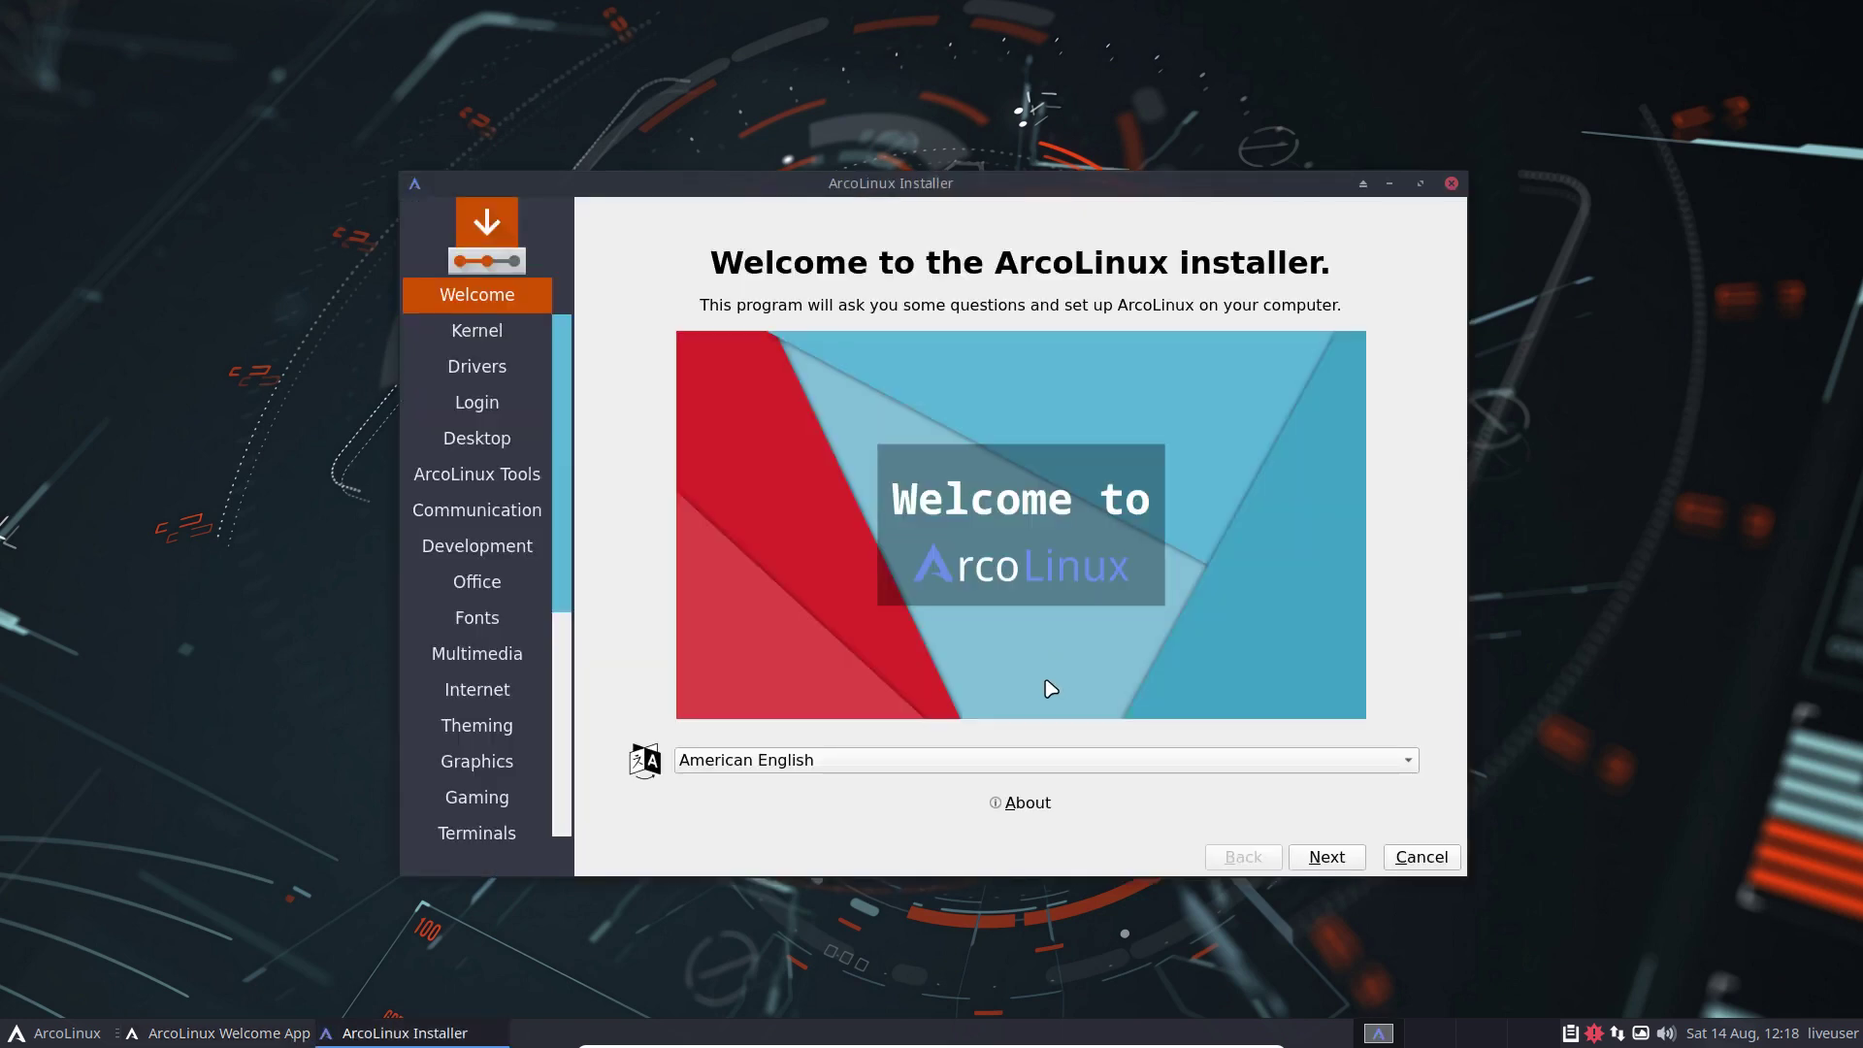
pyautogui.click(1029, 804)
pyautogui.click(1124, 659)
pyautogui.click(1327, 857)
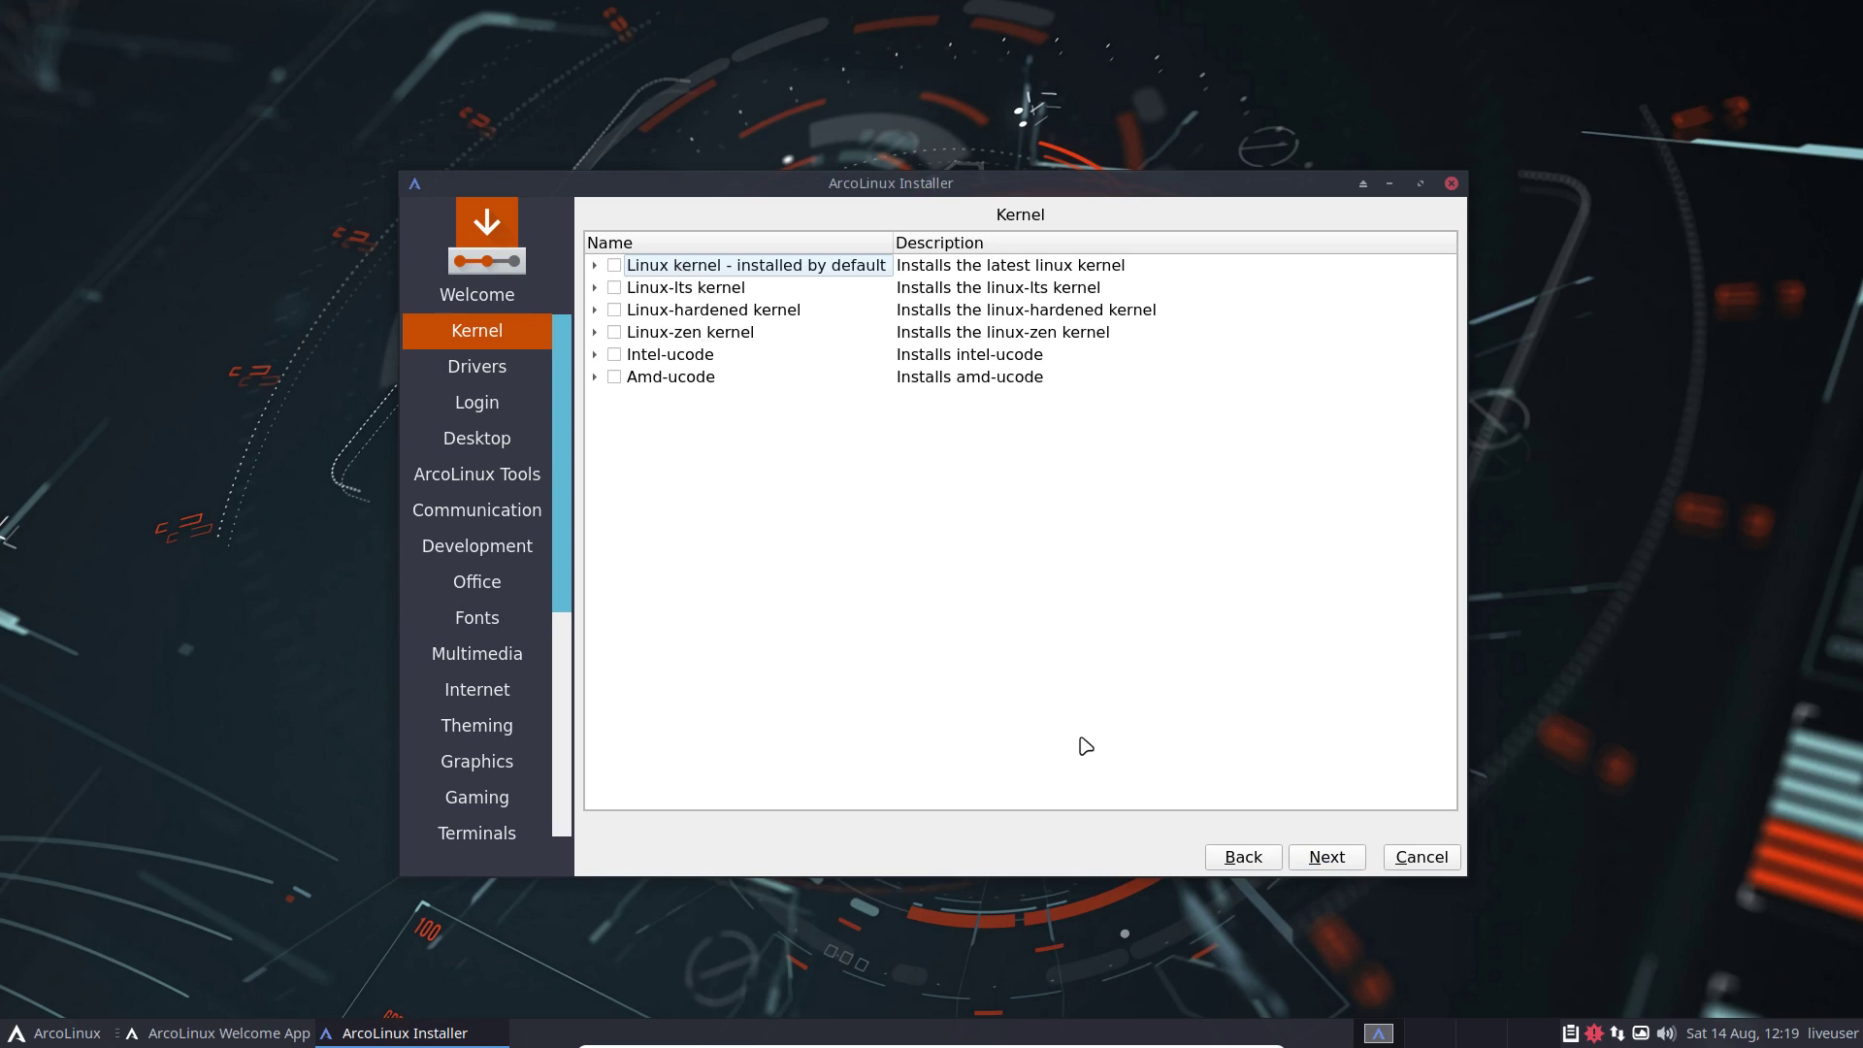
pyautogui.click(1344, 865)
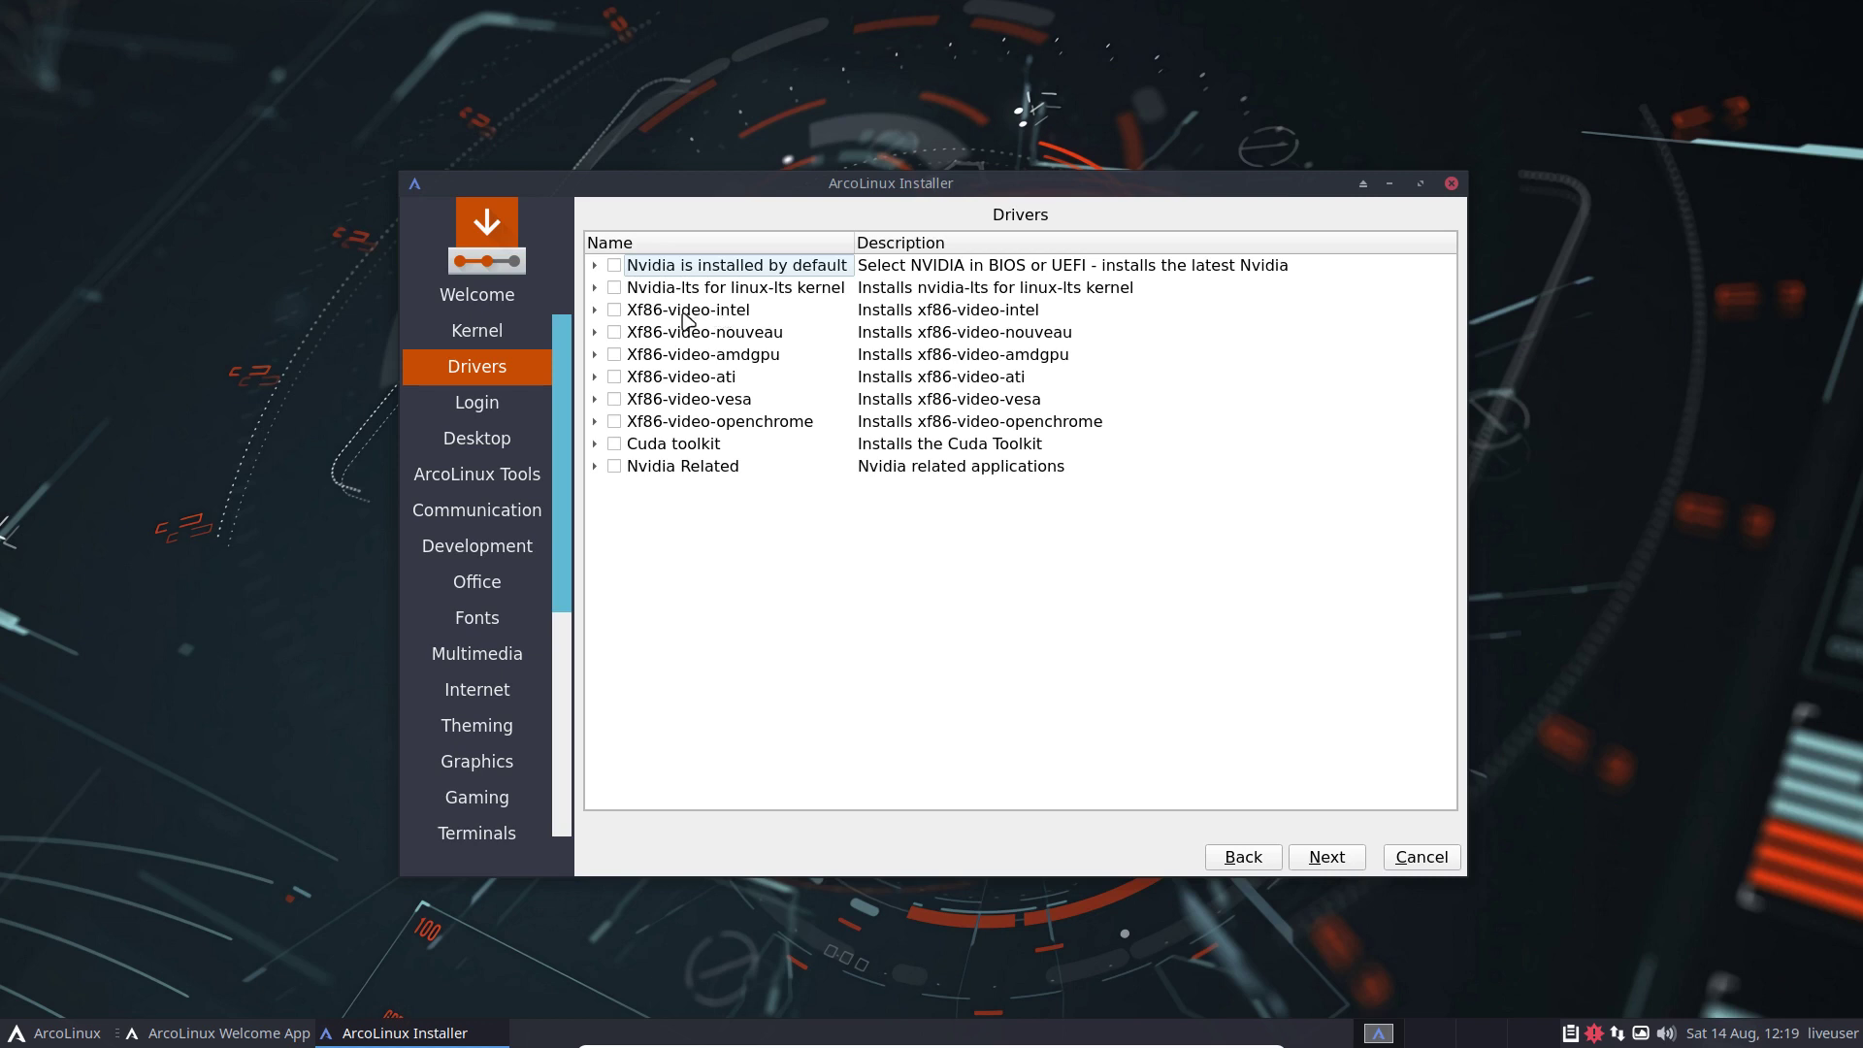
# Leave all Nvidia and Xf86 driver options unticked and advance to the Login page
pyautogui.click(614, 313)
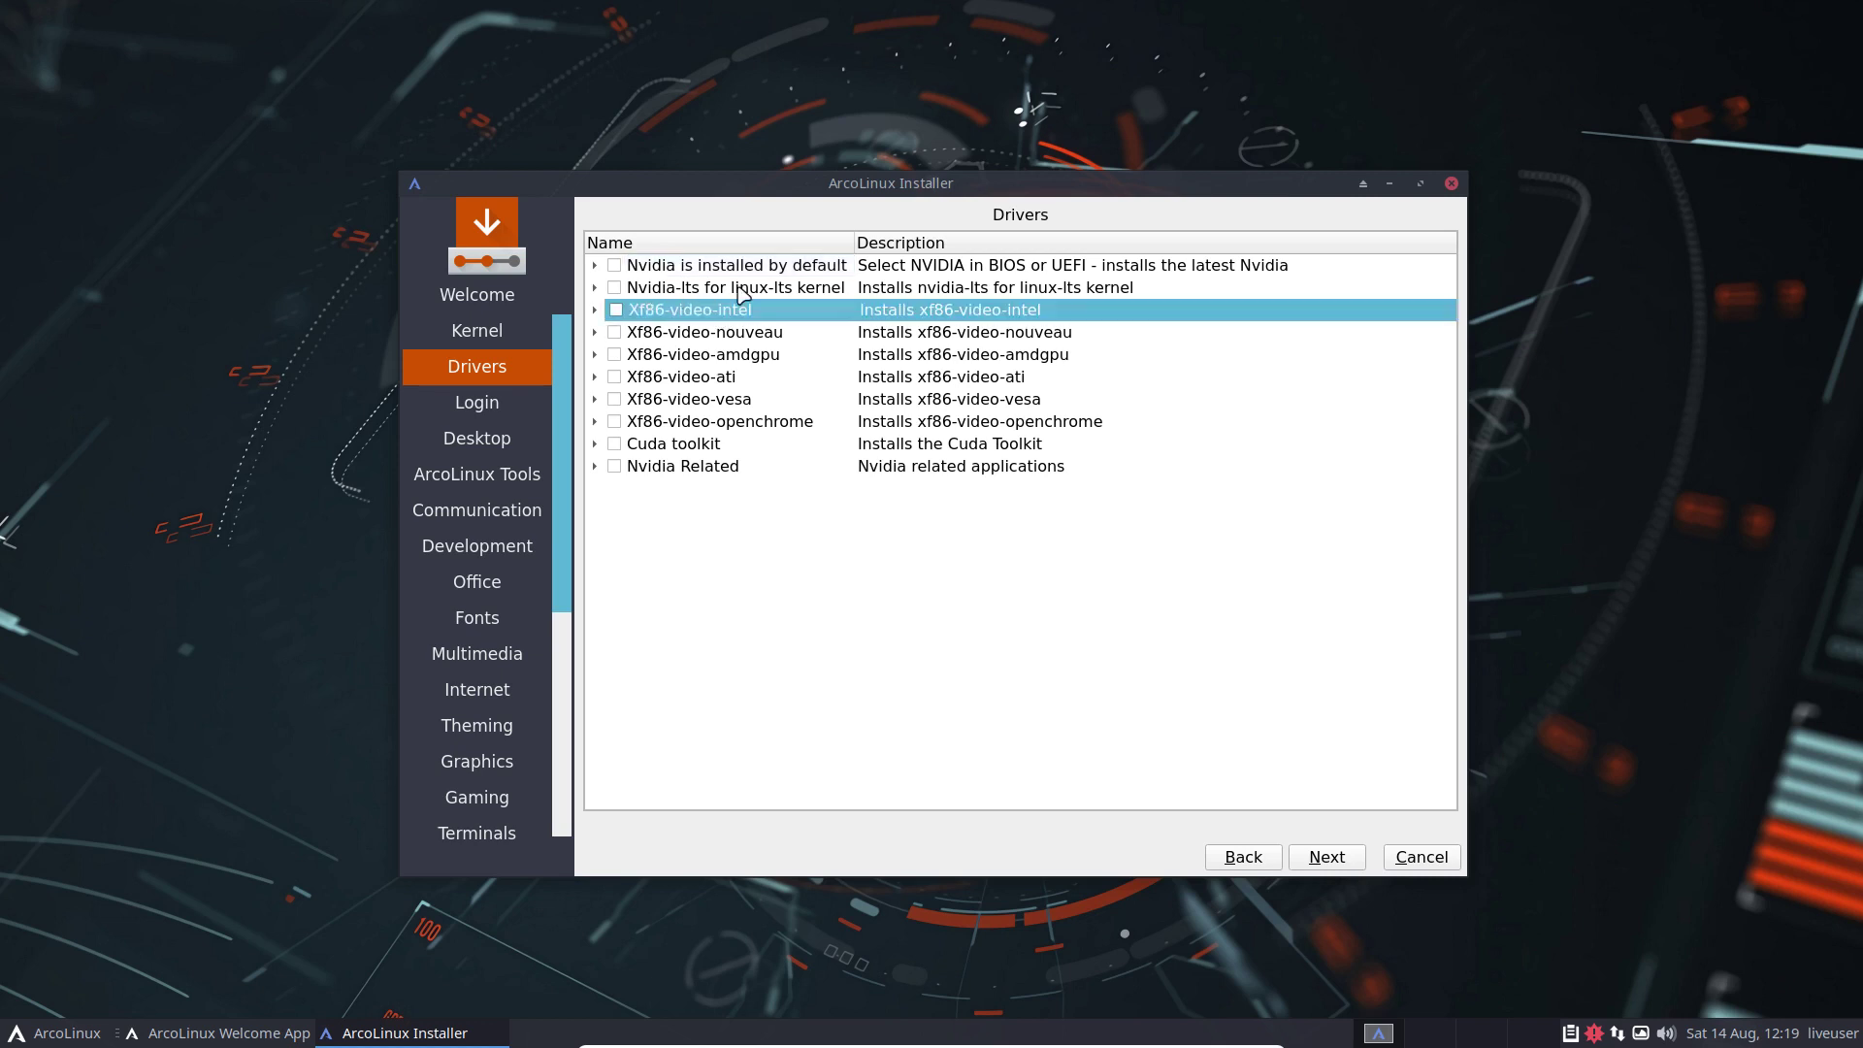
pyautogui.click(908, 266)
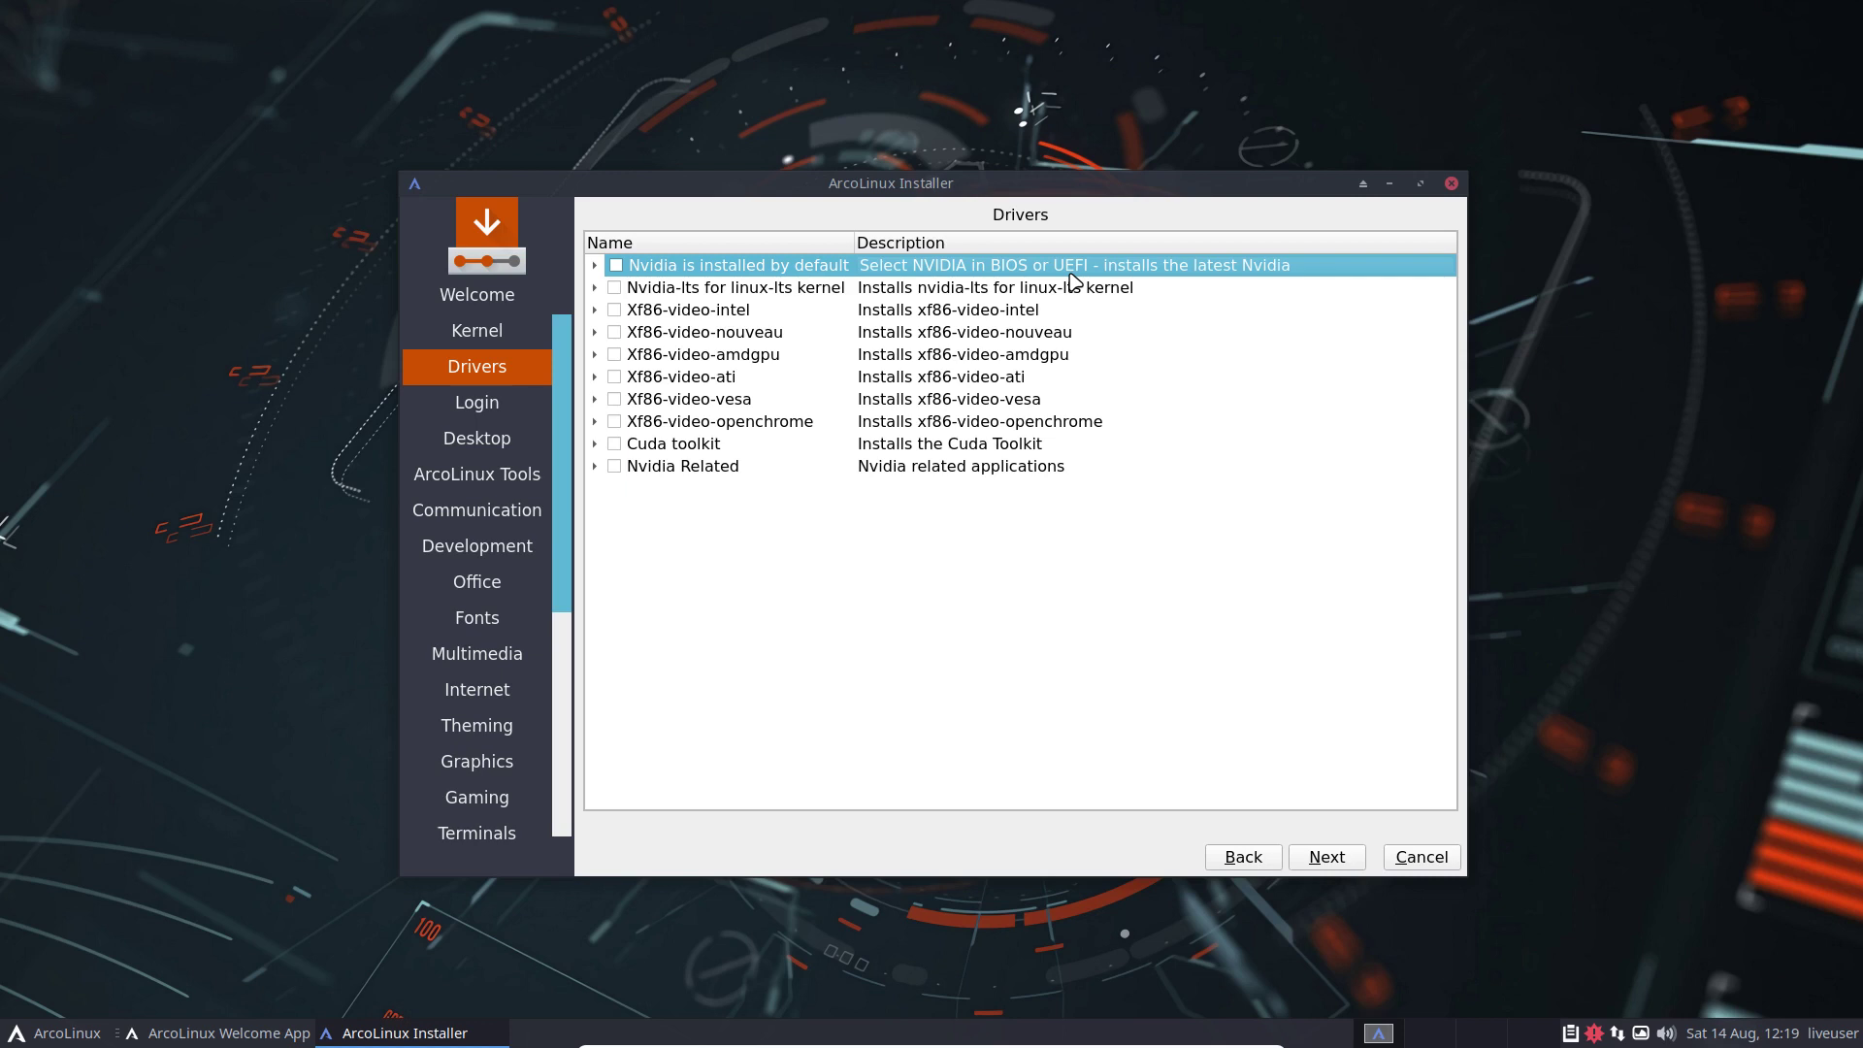
pyautogui.click(976, 293)
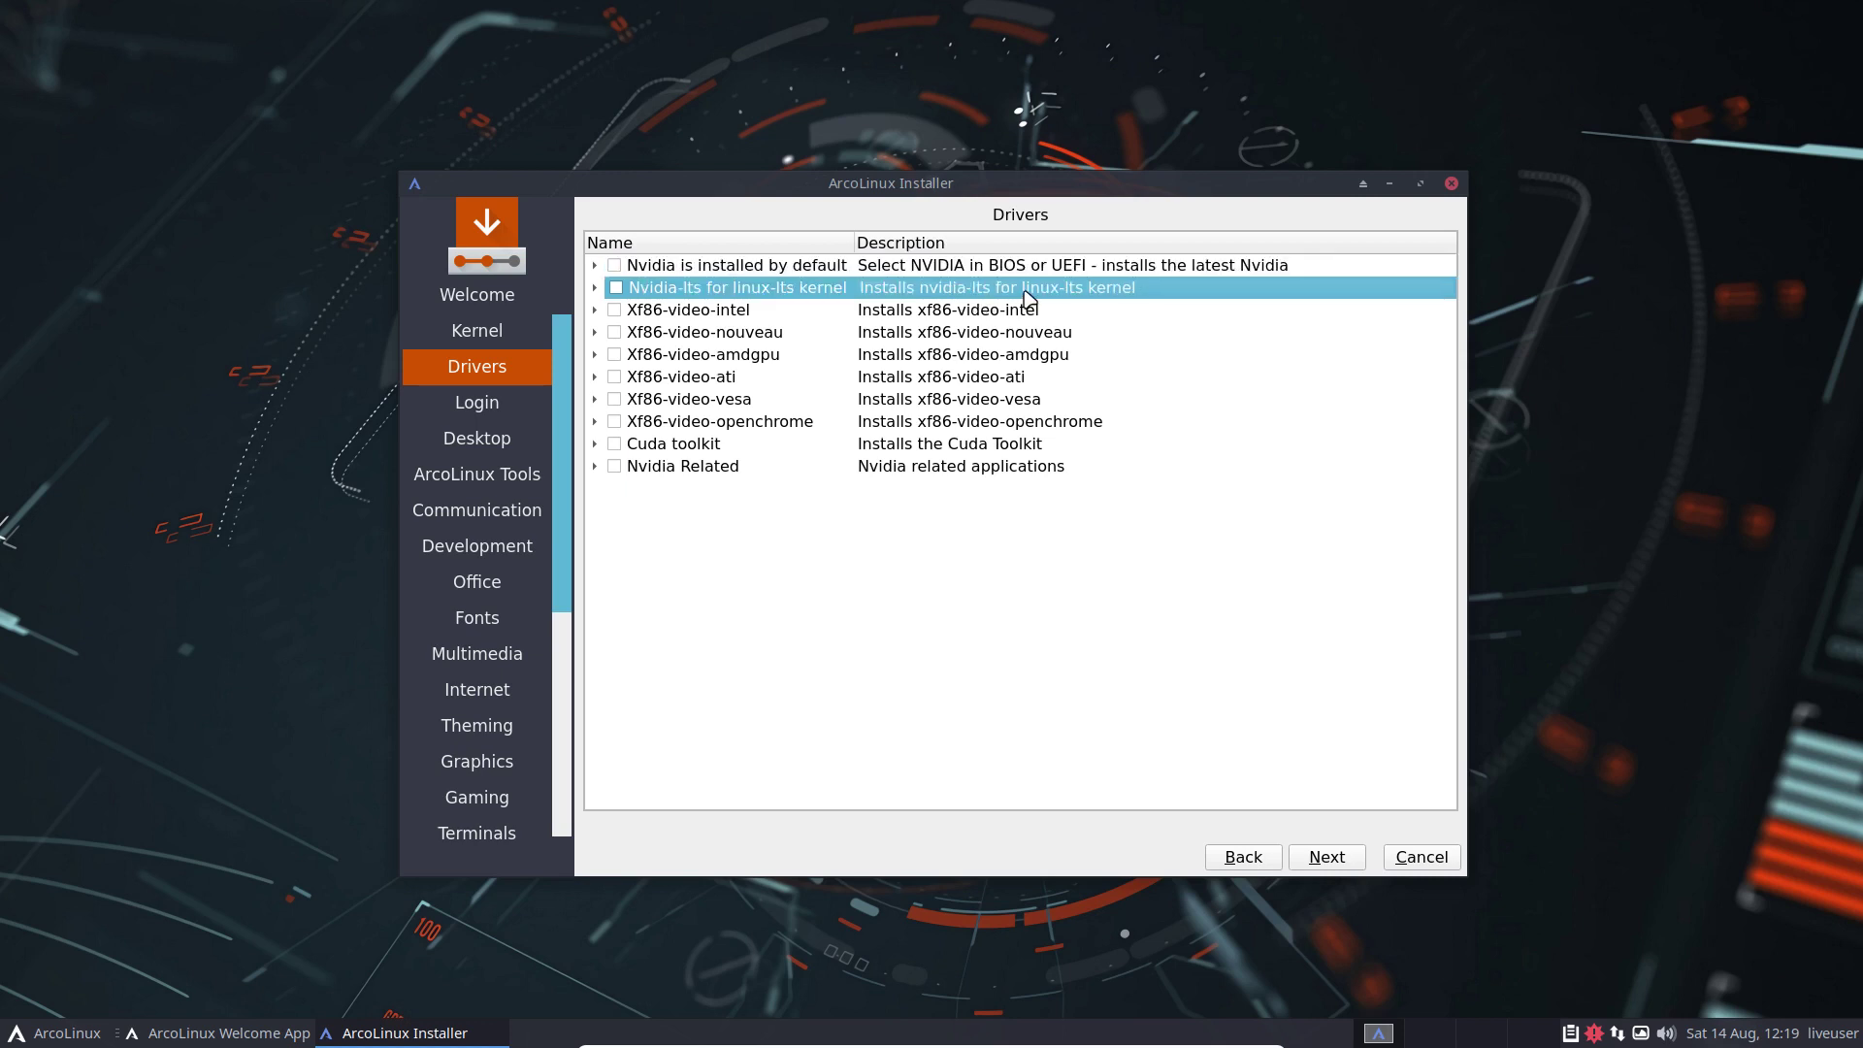
pyautogui.click(594, 288)
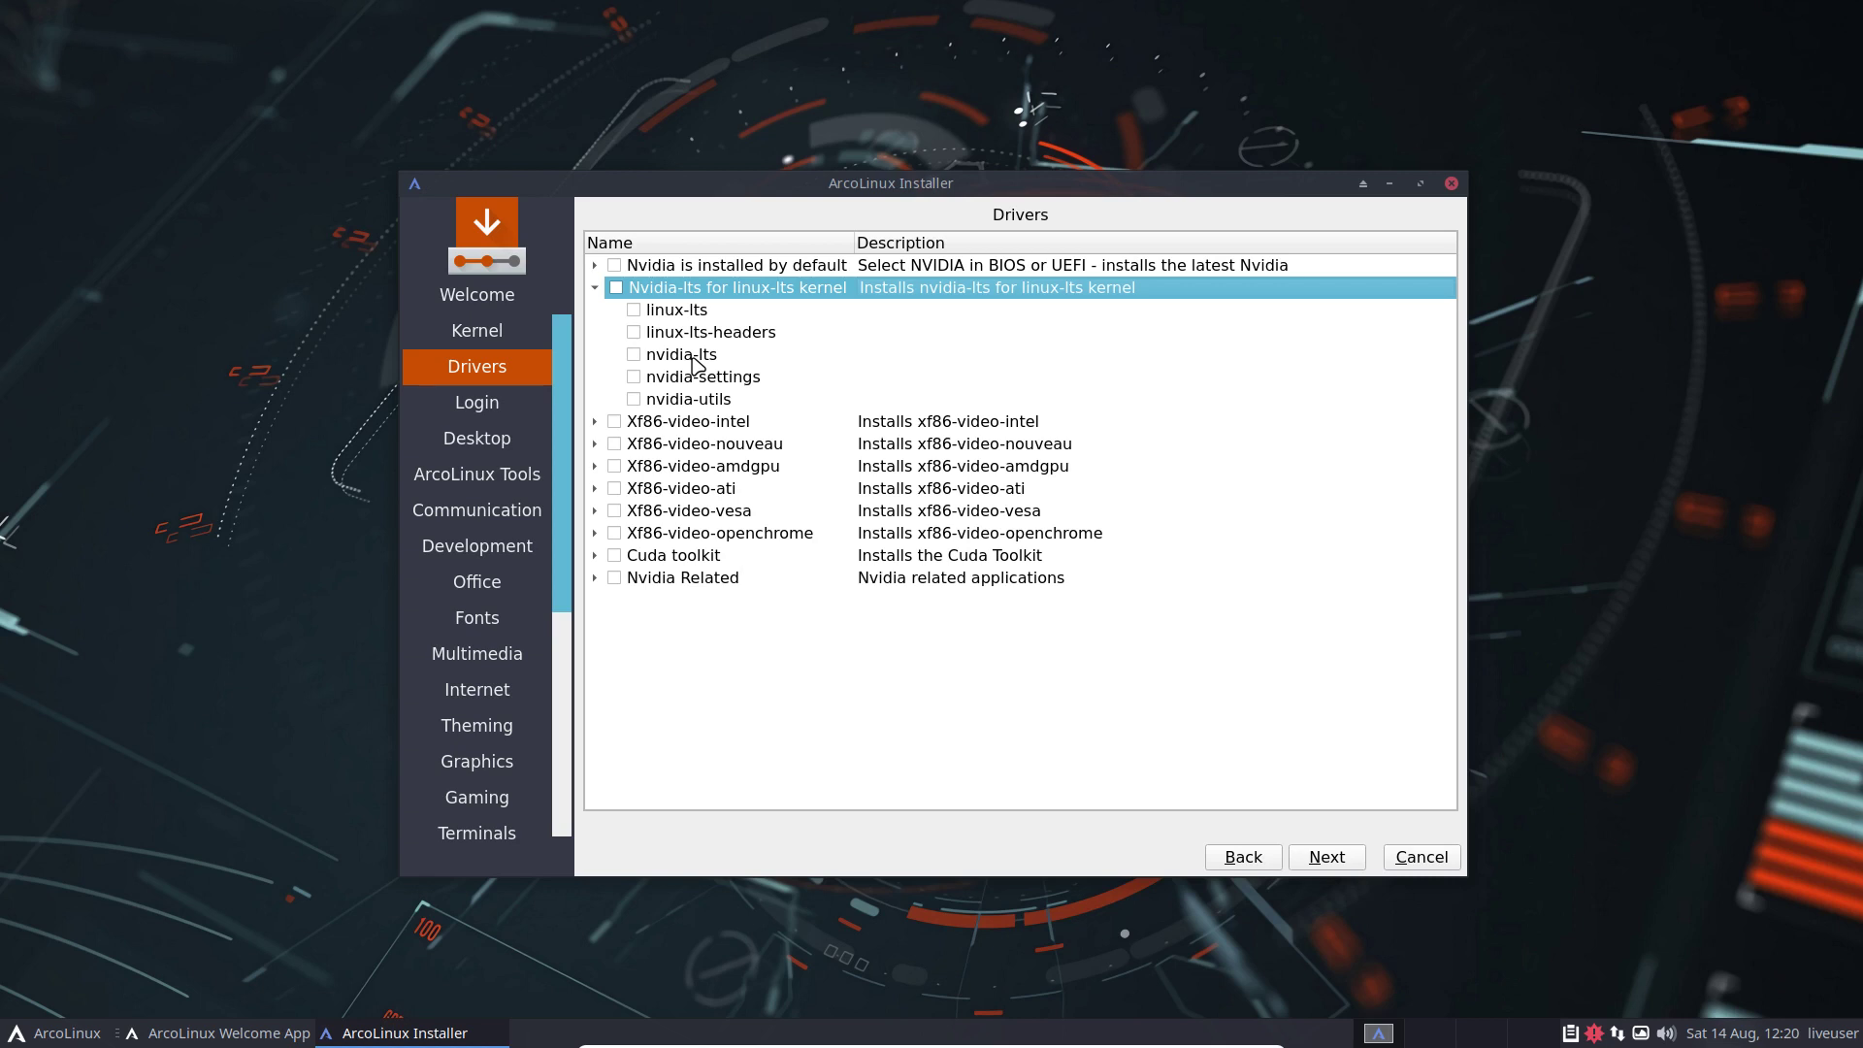
pyautogui.click(595, 289)
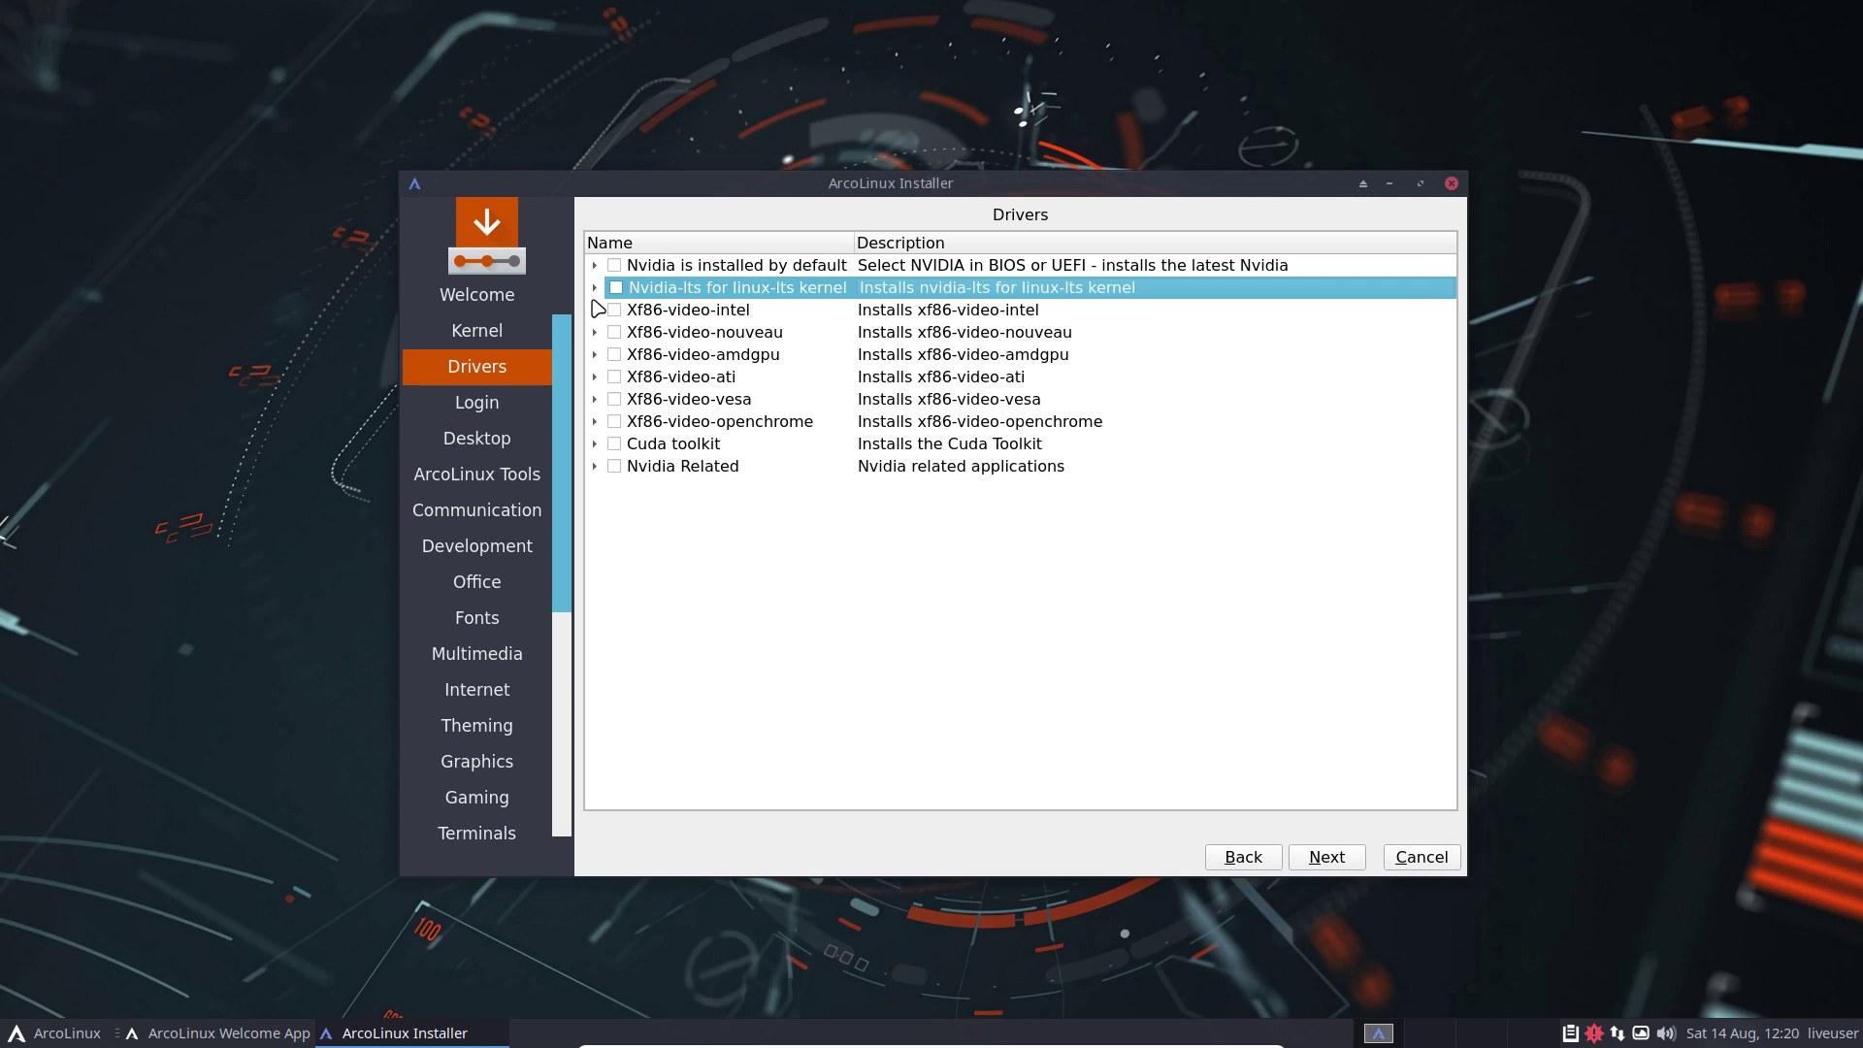
pyautogui.click(1321, 859)
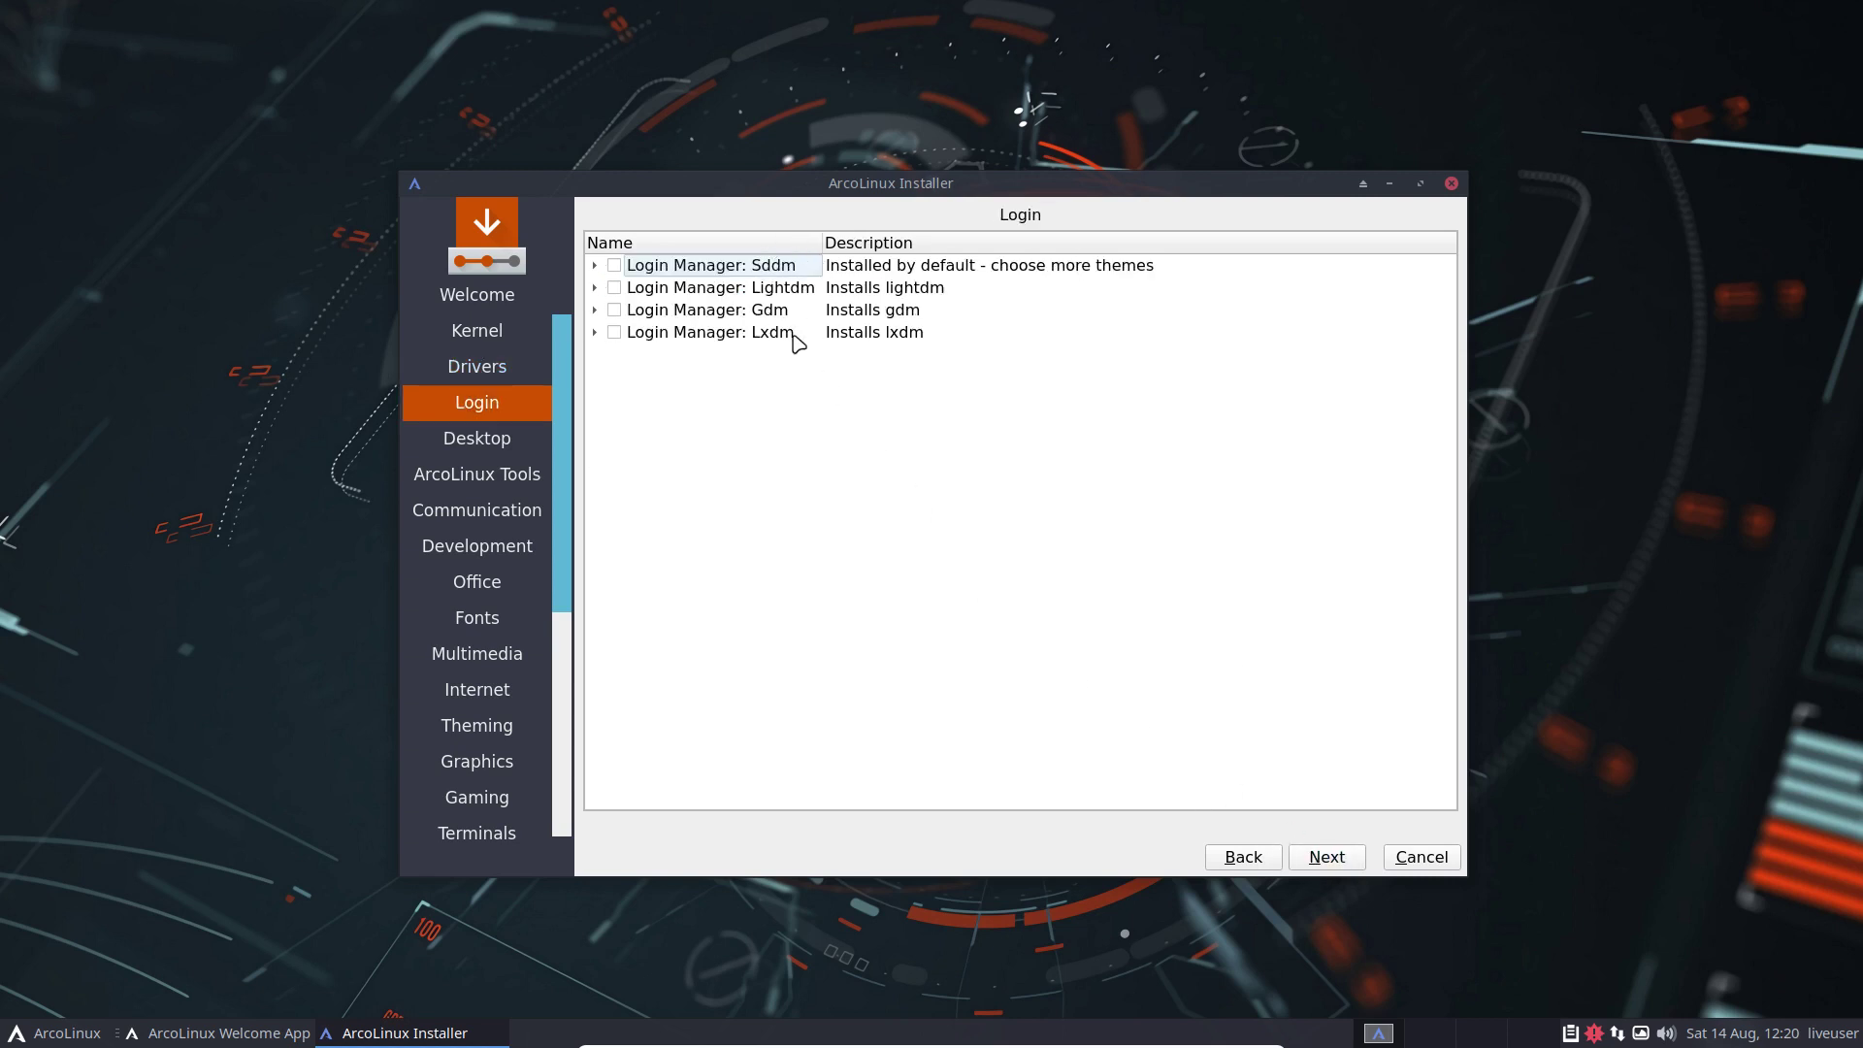
# Keep the default login manager and advance to the Desktop page
pyautogui.click(1328, 859)
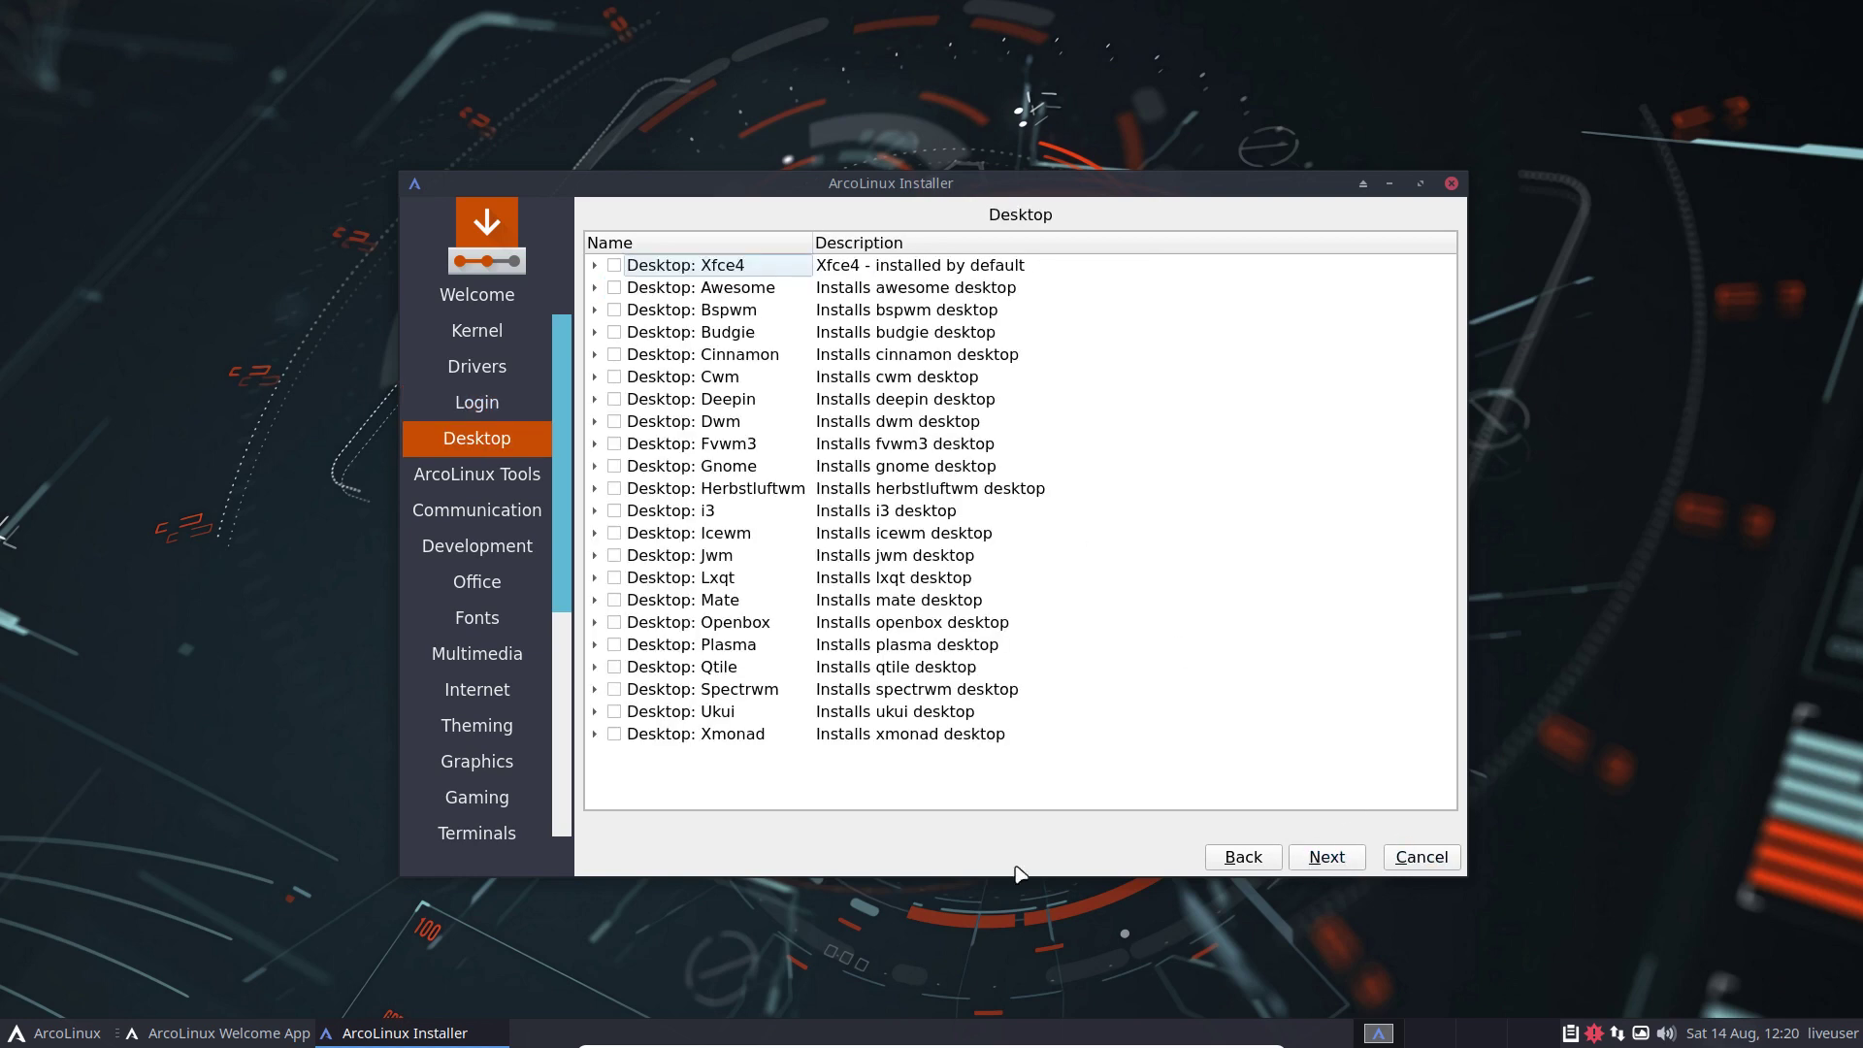
pyautogui.click(17, 1034)
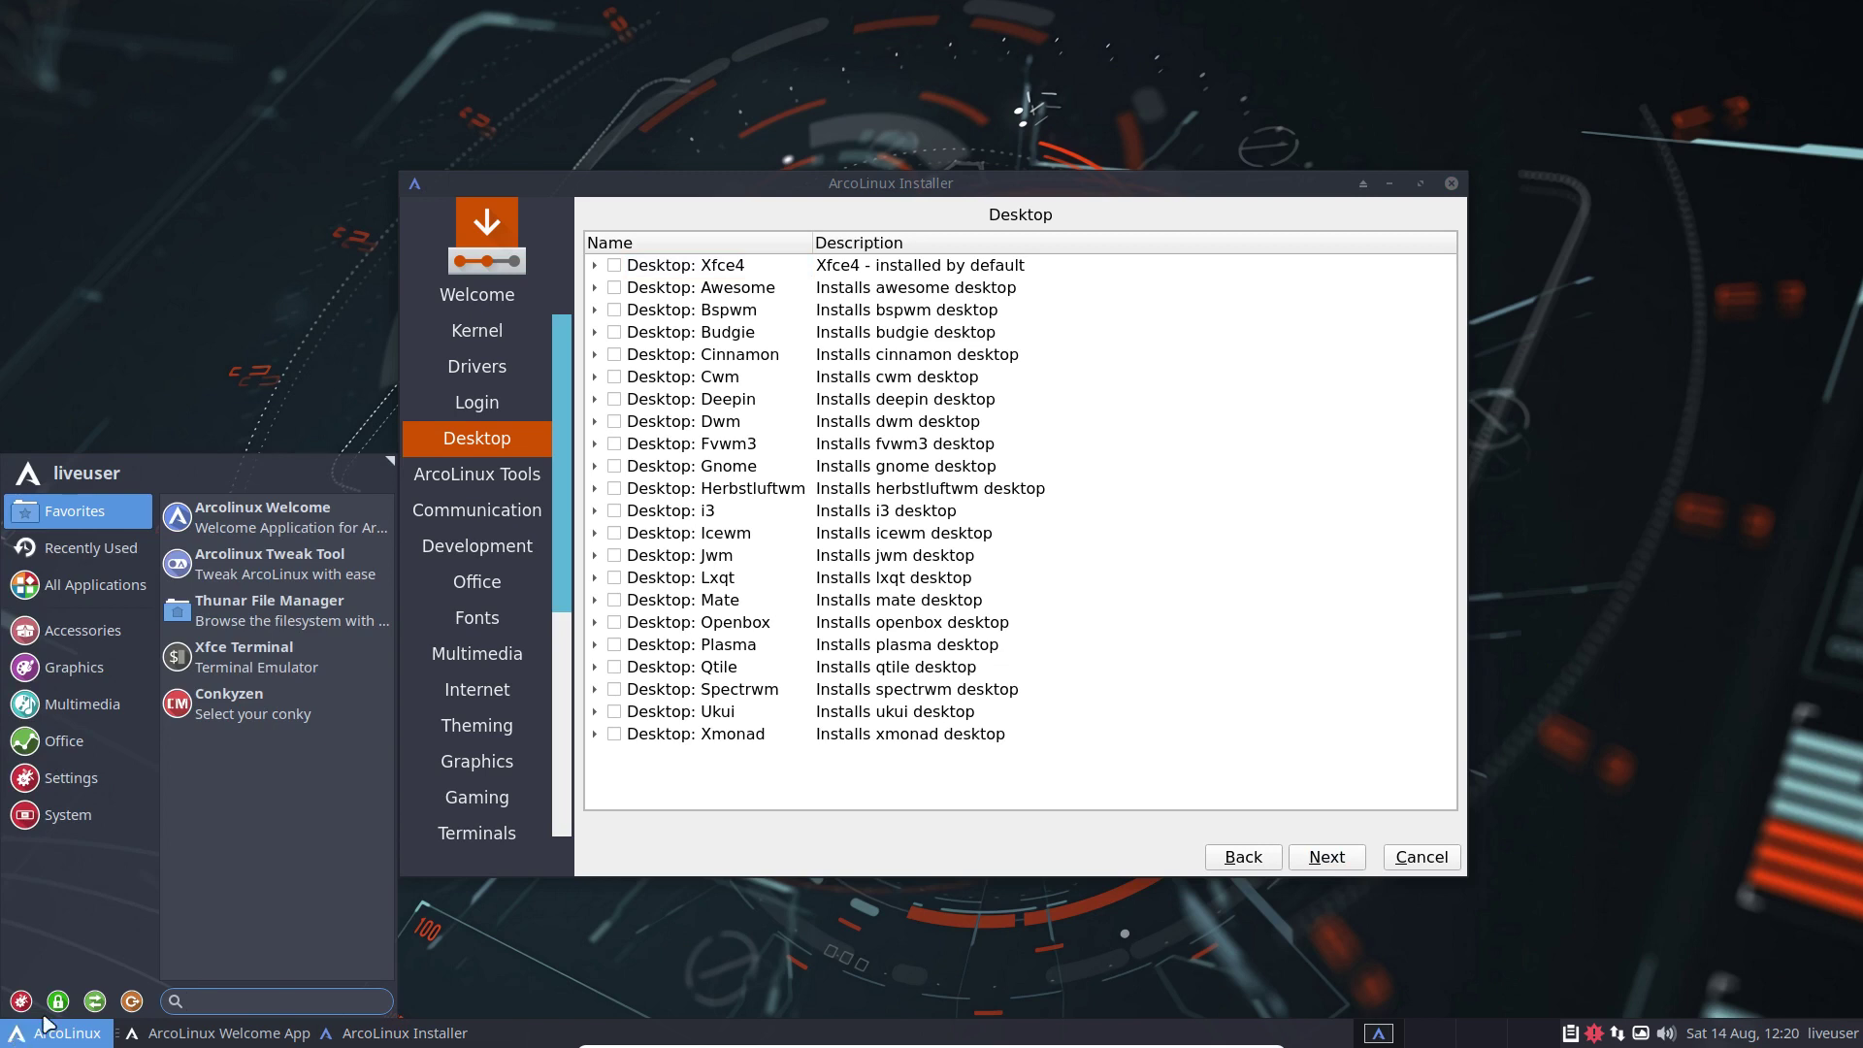
pyautogui.click(820, 783)
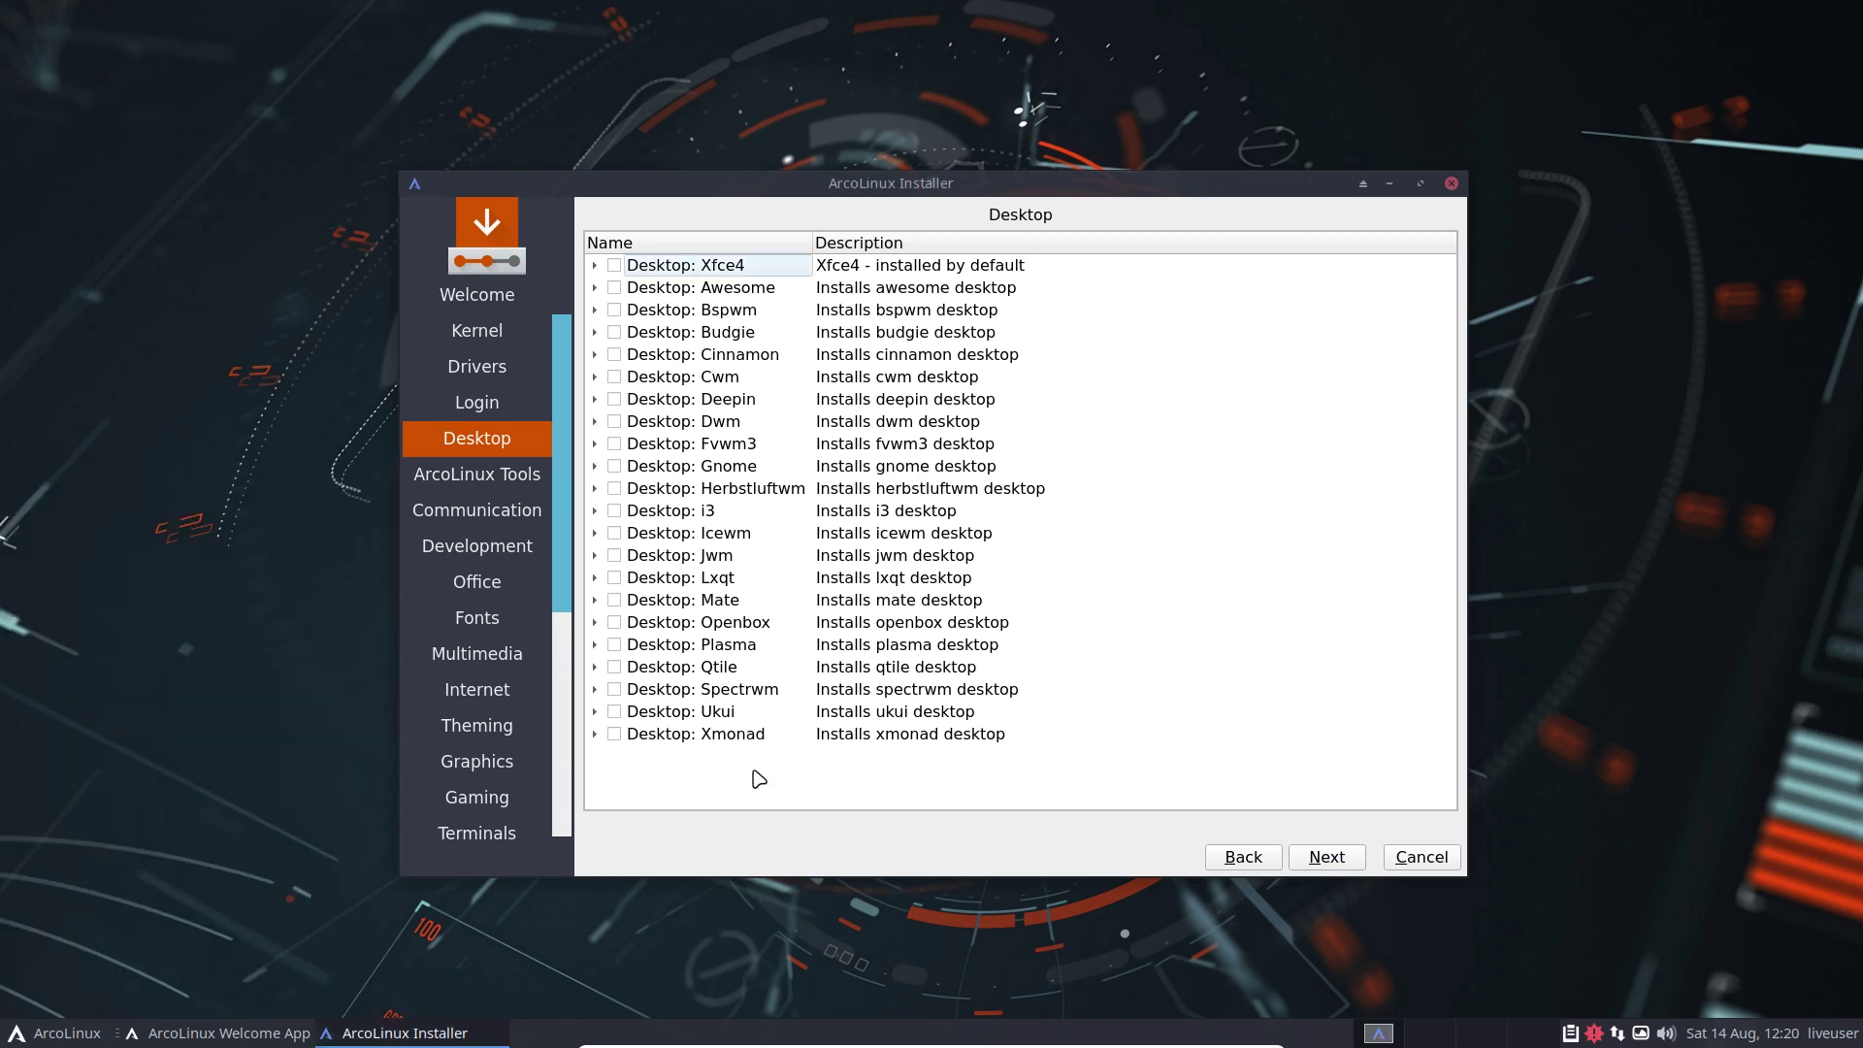
# Inspect Qtile's bundled packages, leave Qtile unticked, and continue to ArcoLinux Tools
pyautogui.click(613, 676)
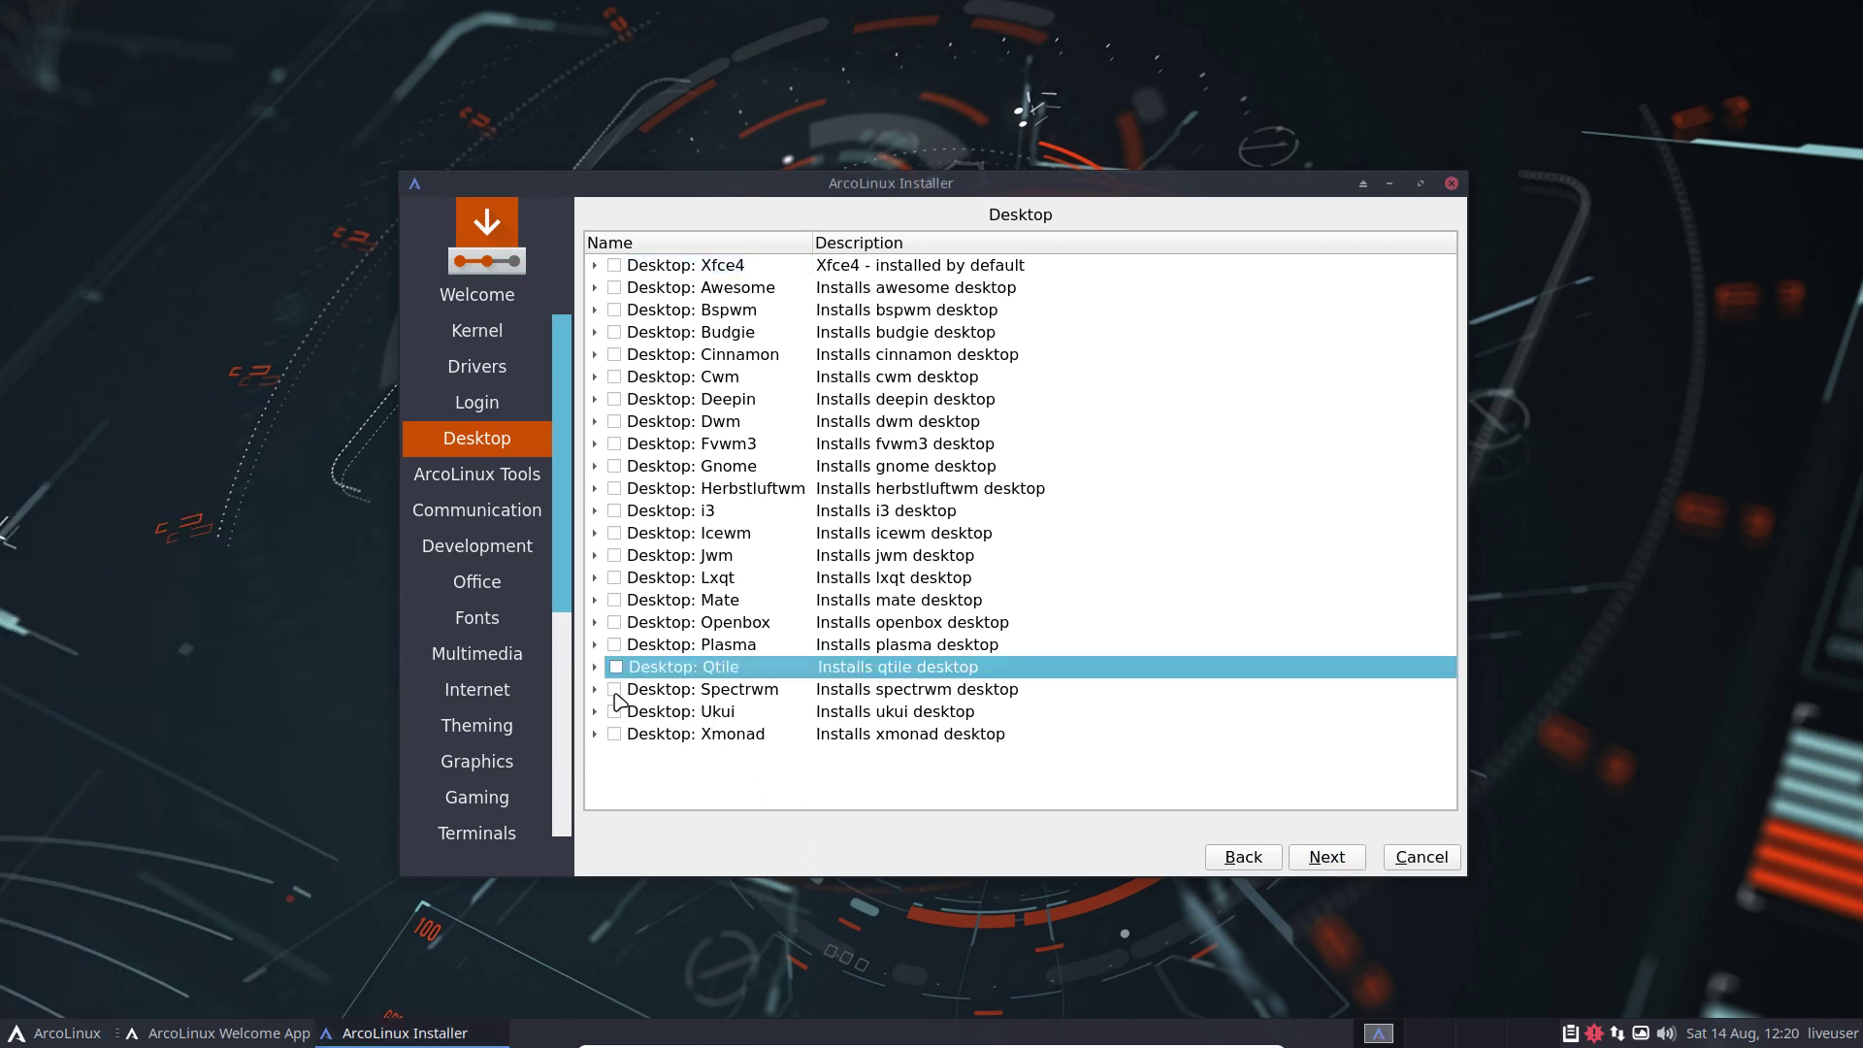
pyautogui.click(616, 669)
pyautogui.click(594, 666)
pyautogui.scroll(-5, 662, 713)
pyautogui.scroll(-4, 662, 713)
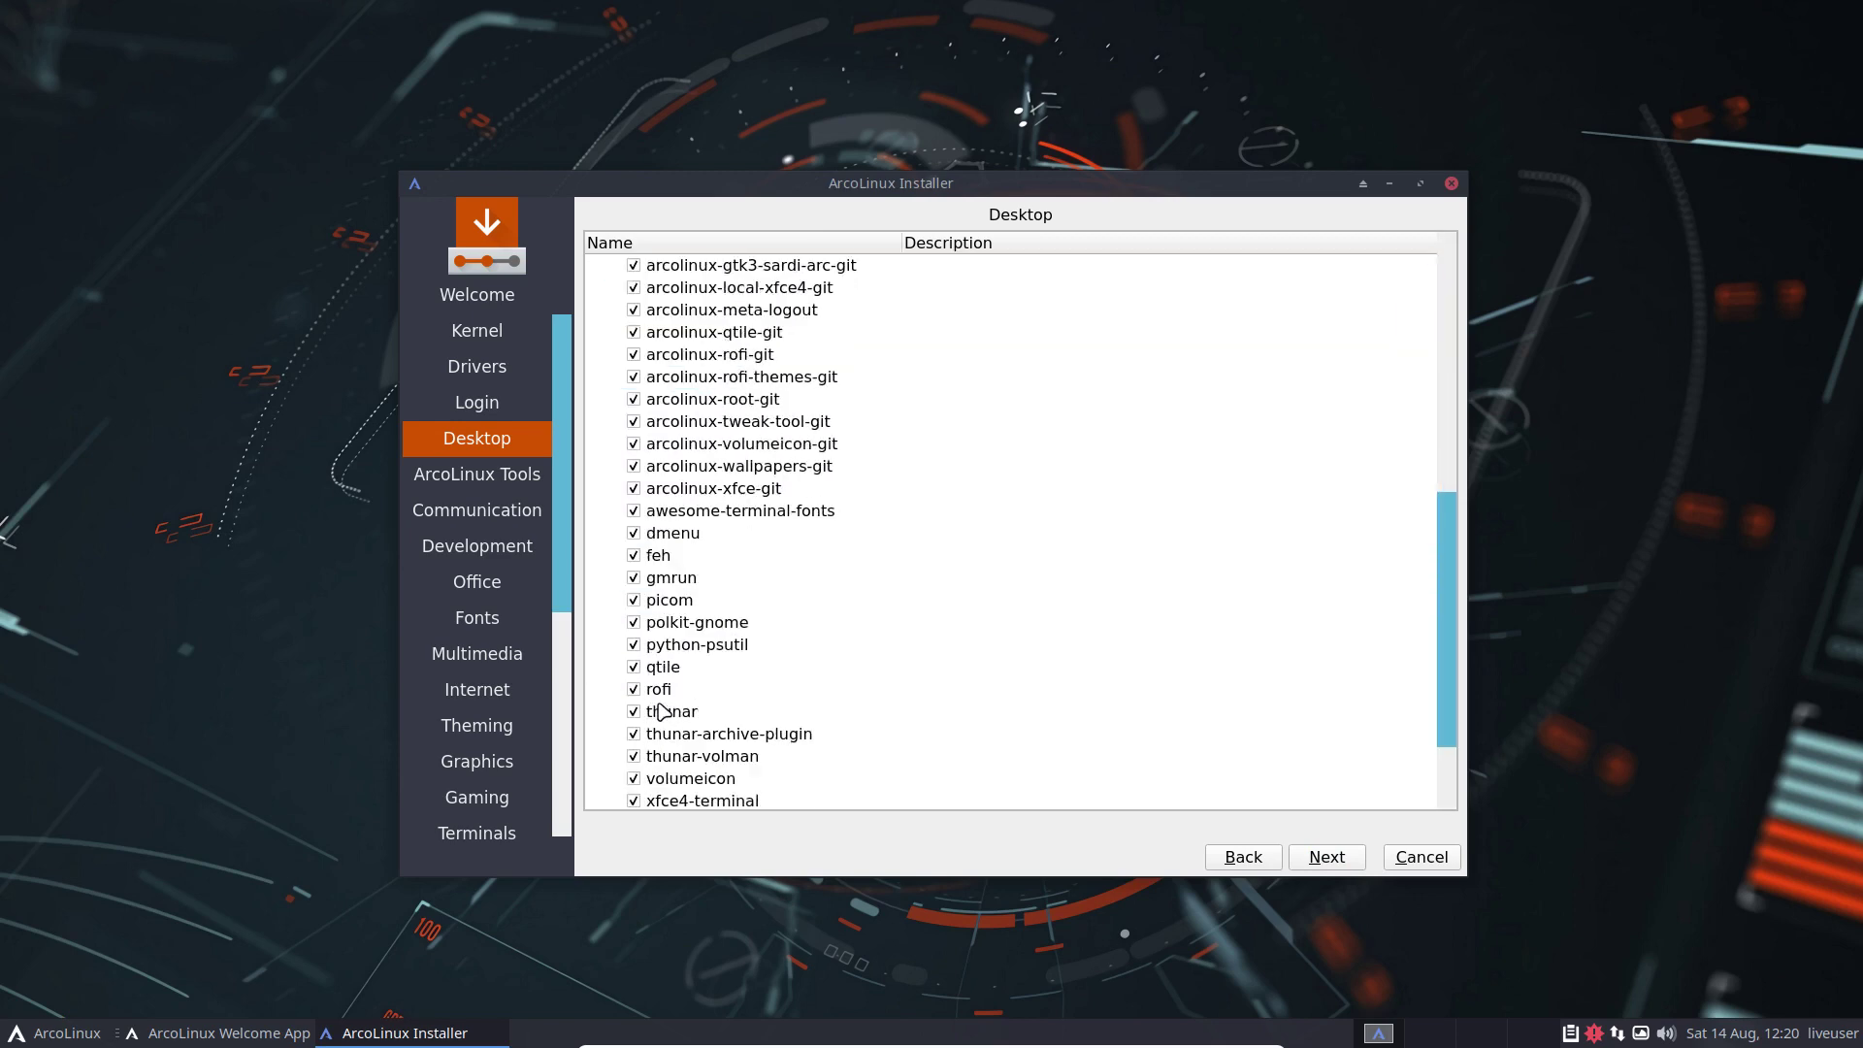
pyautogui.scroll(7, 663, 714)
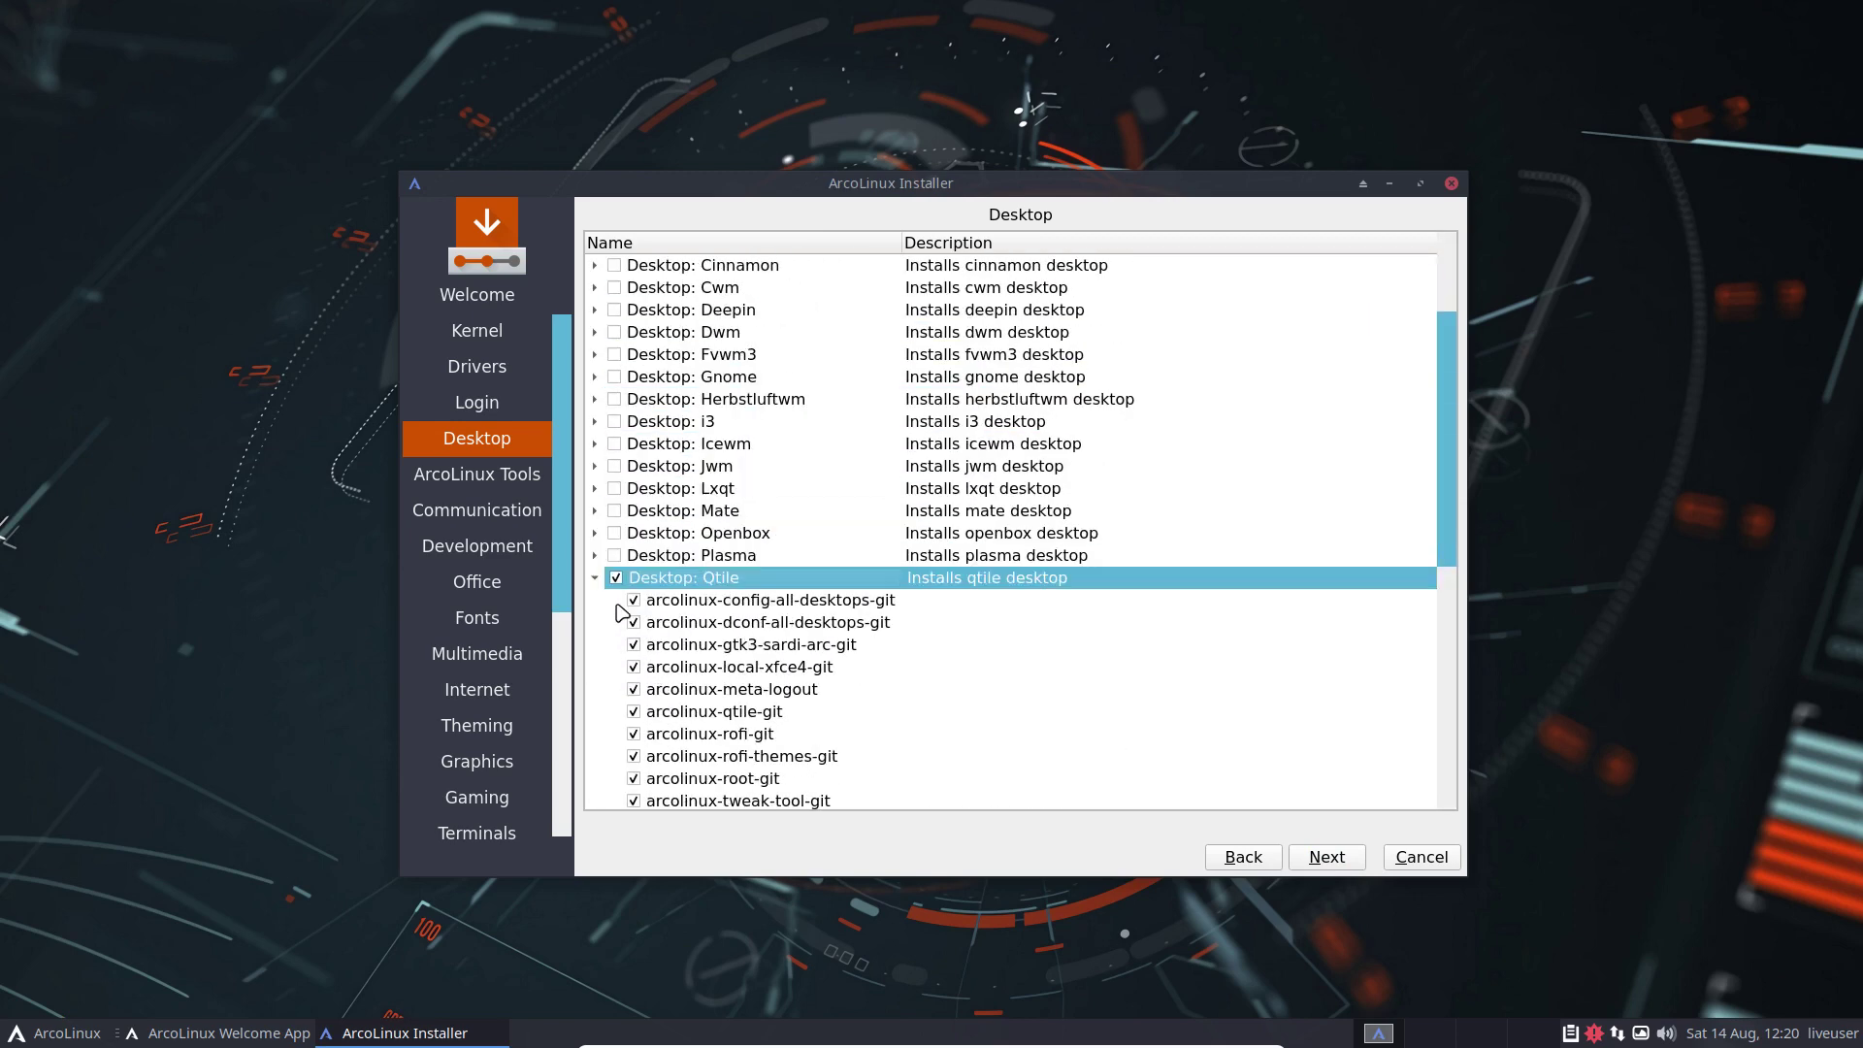
pyautogui.click(594, 577)
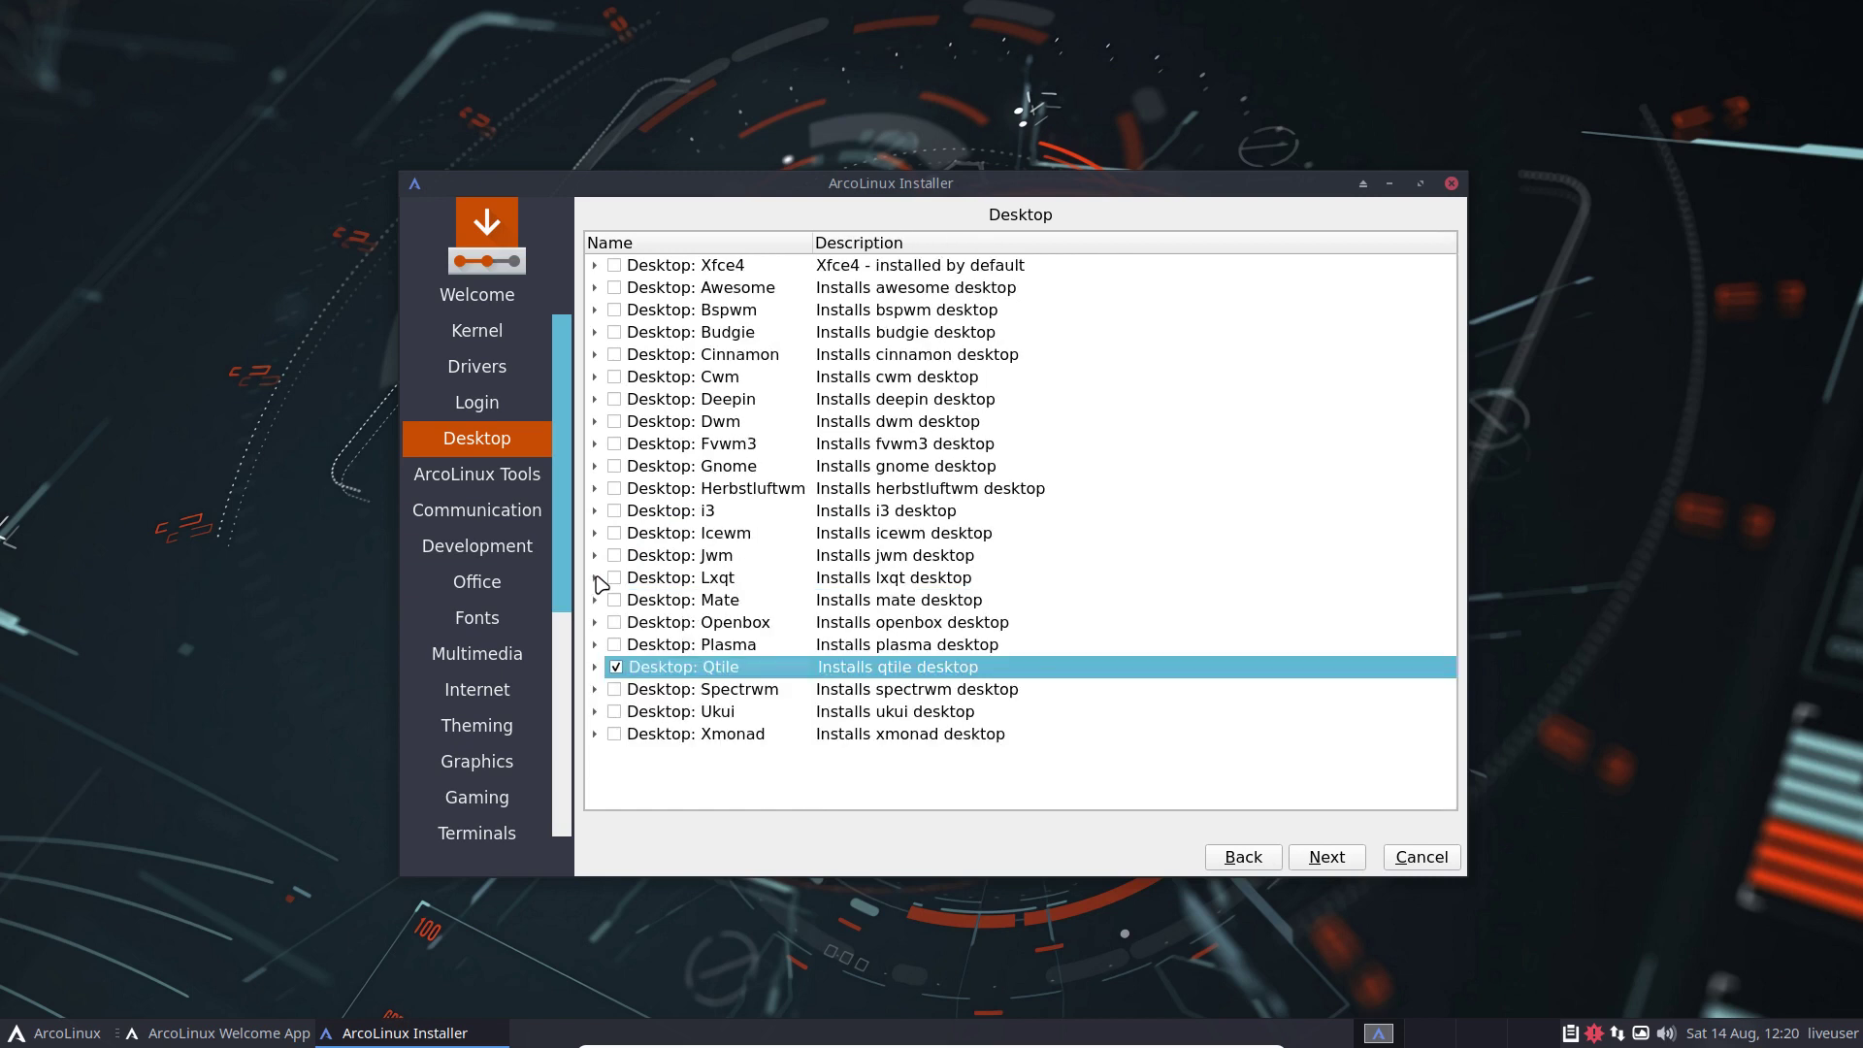
pyautogui.click(615, 666)
pyautogui.click(1328, 858)
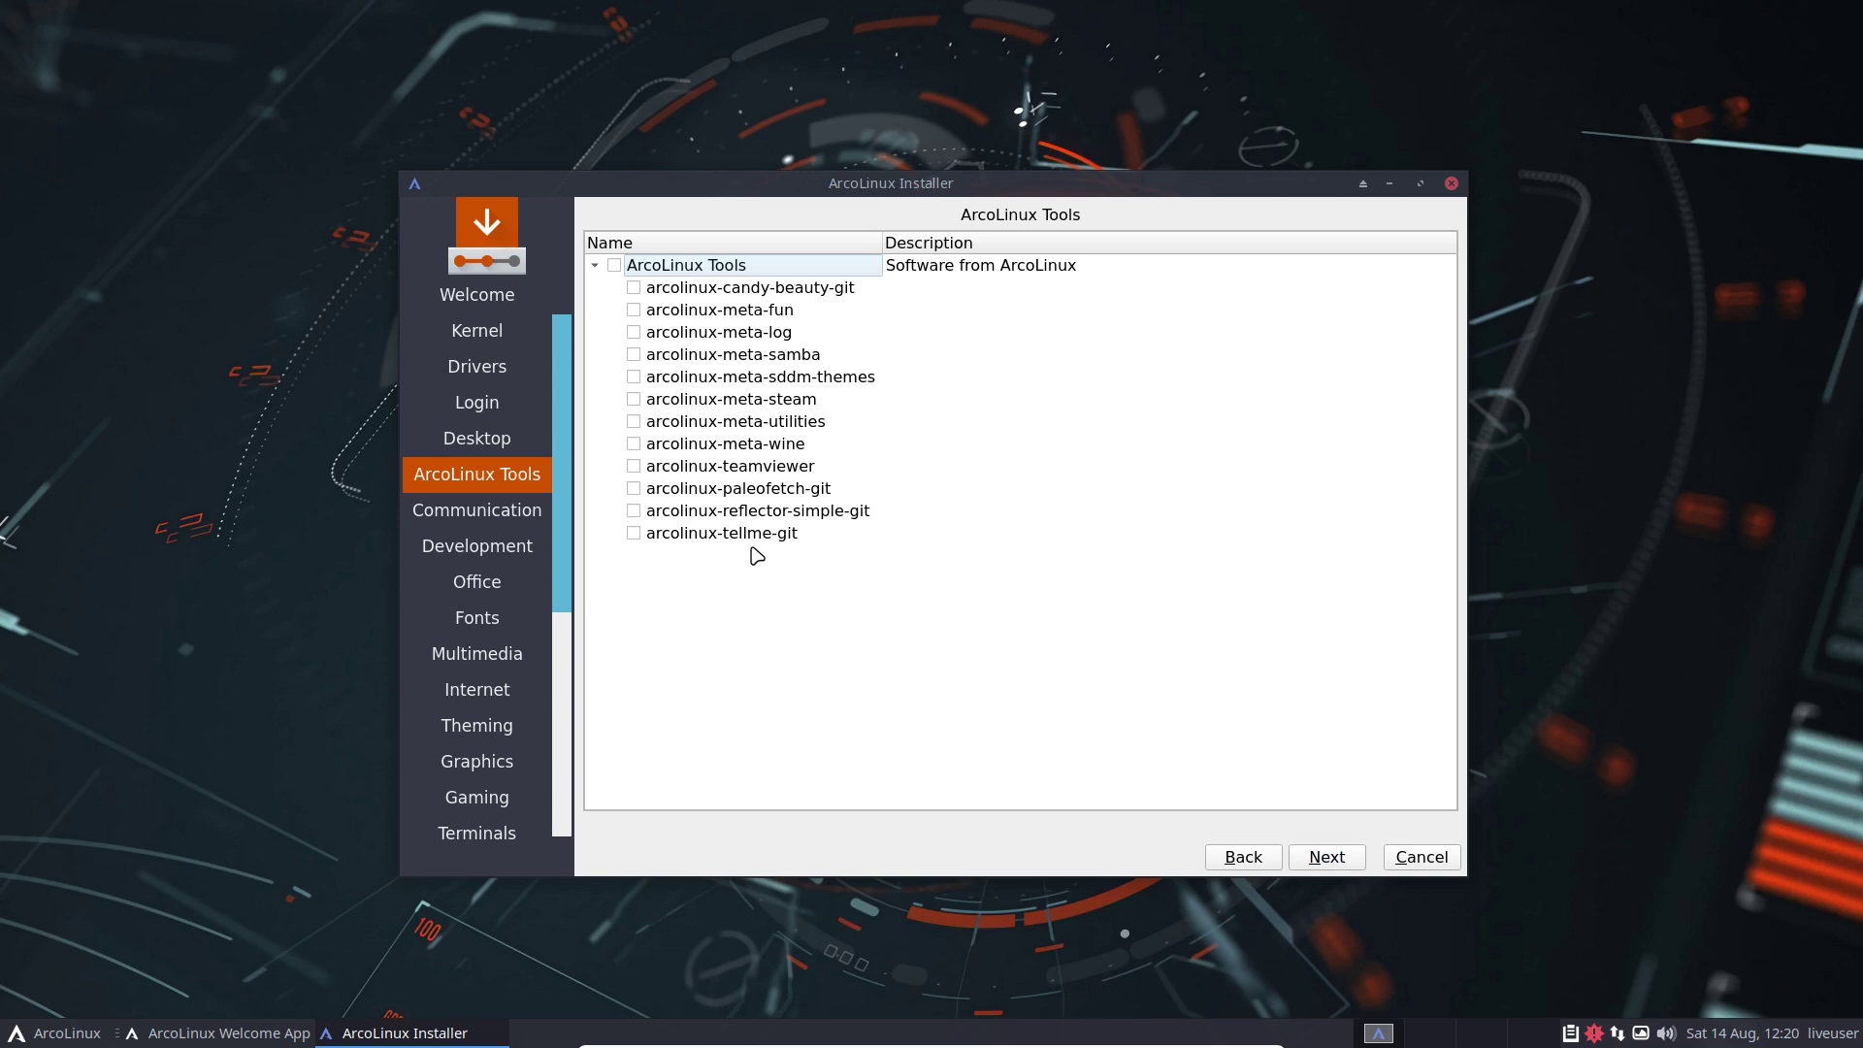
# Select arcolinux-meta-steam, then page through the package groups from Communication to Gaming
pyautogui.click(792, 401)
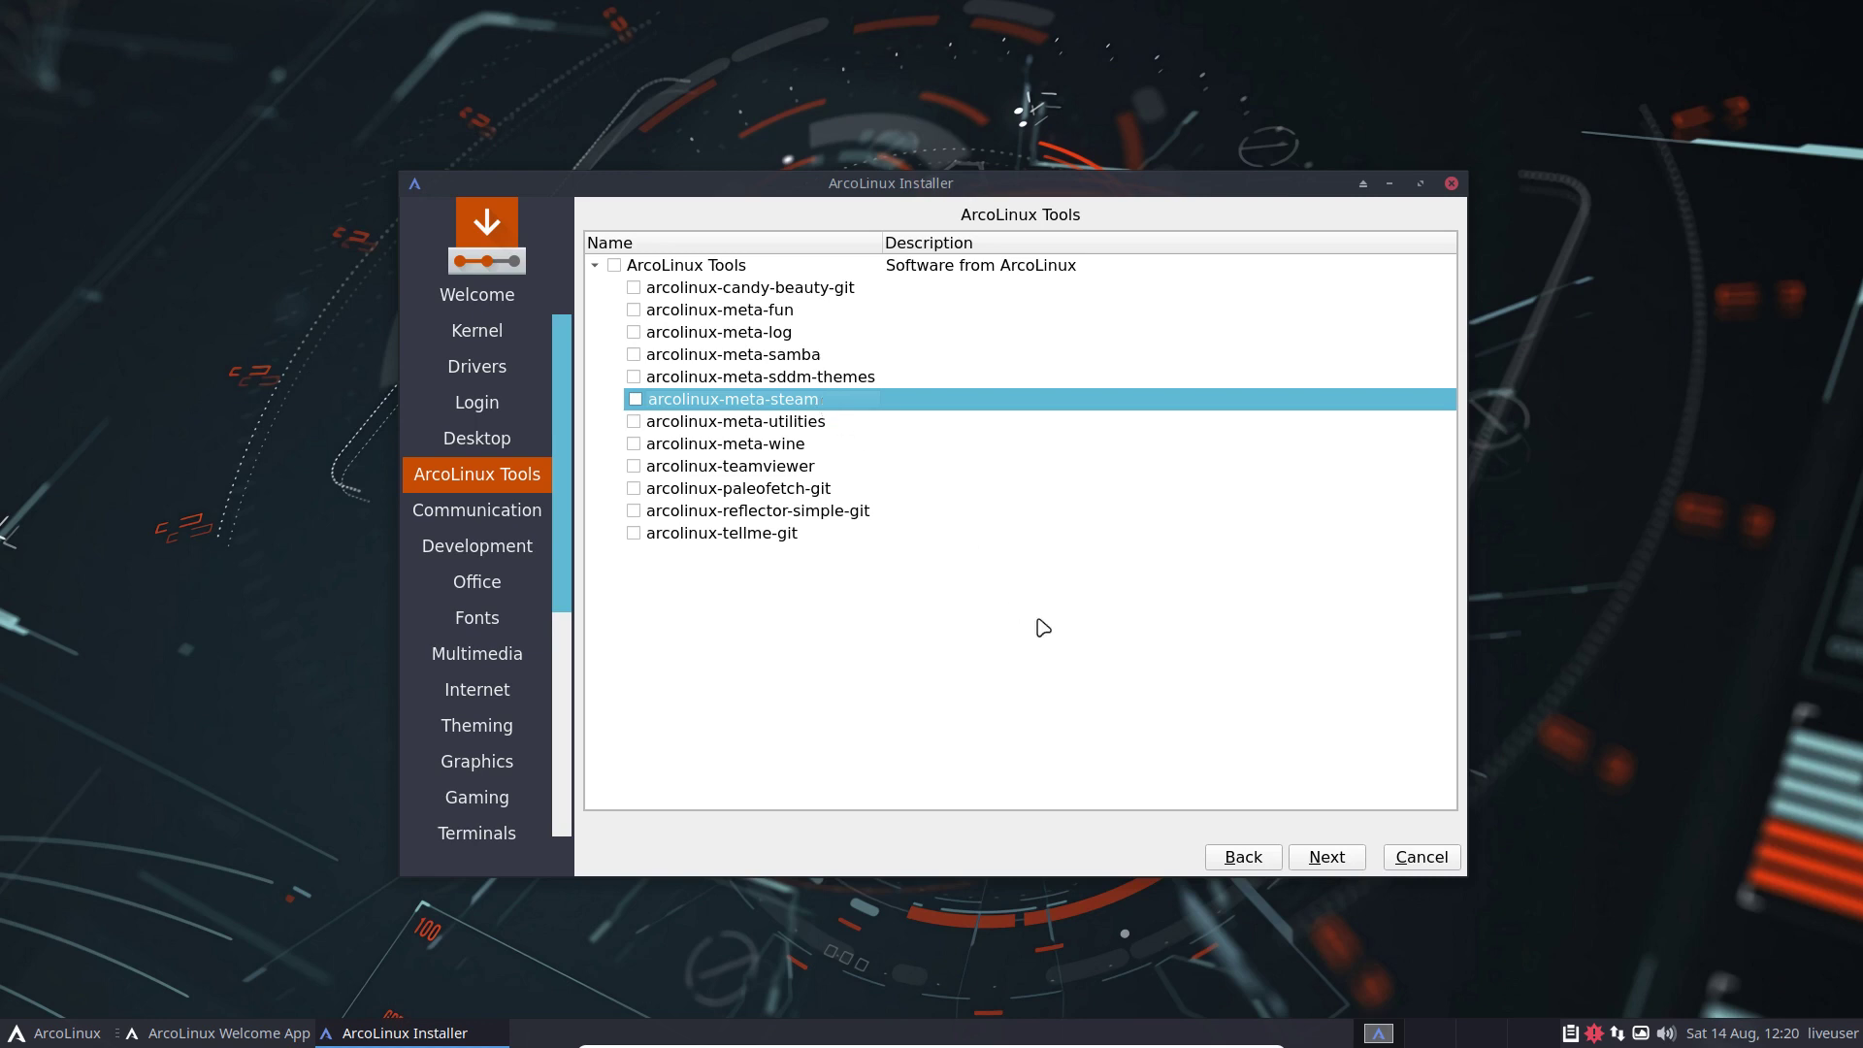
pyautogui.click(1327, 857)
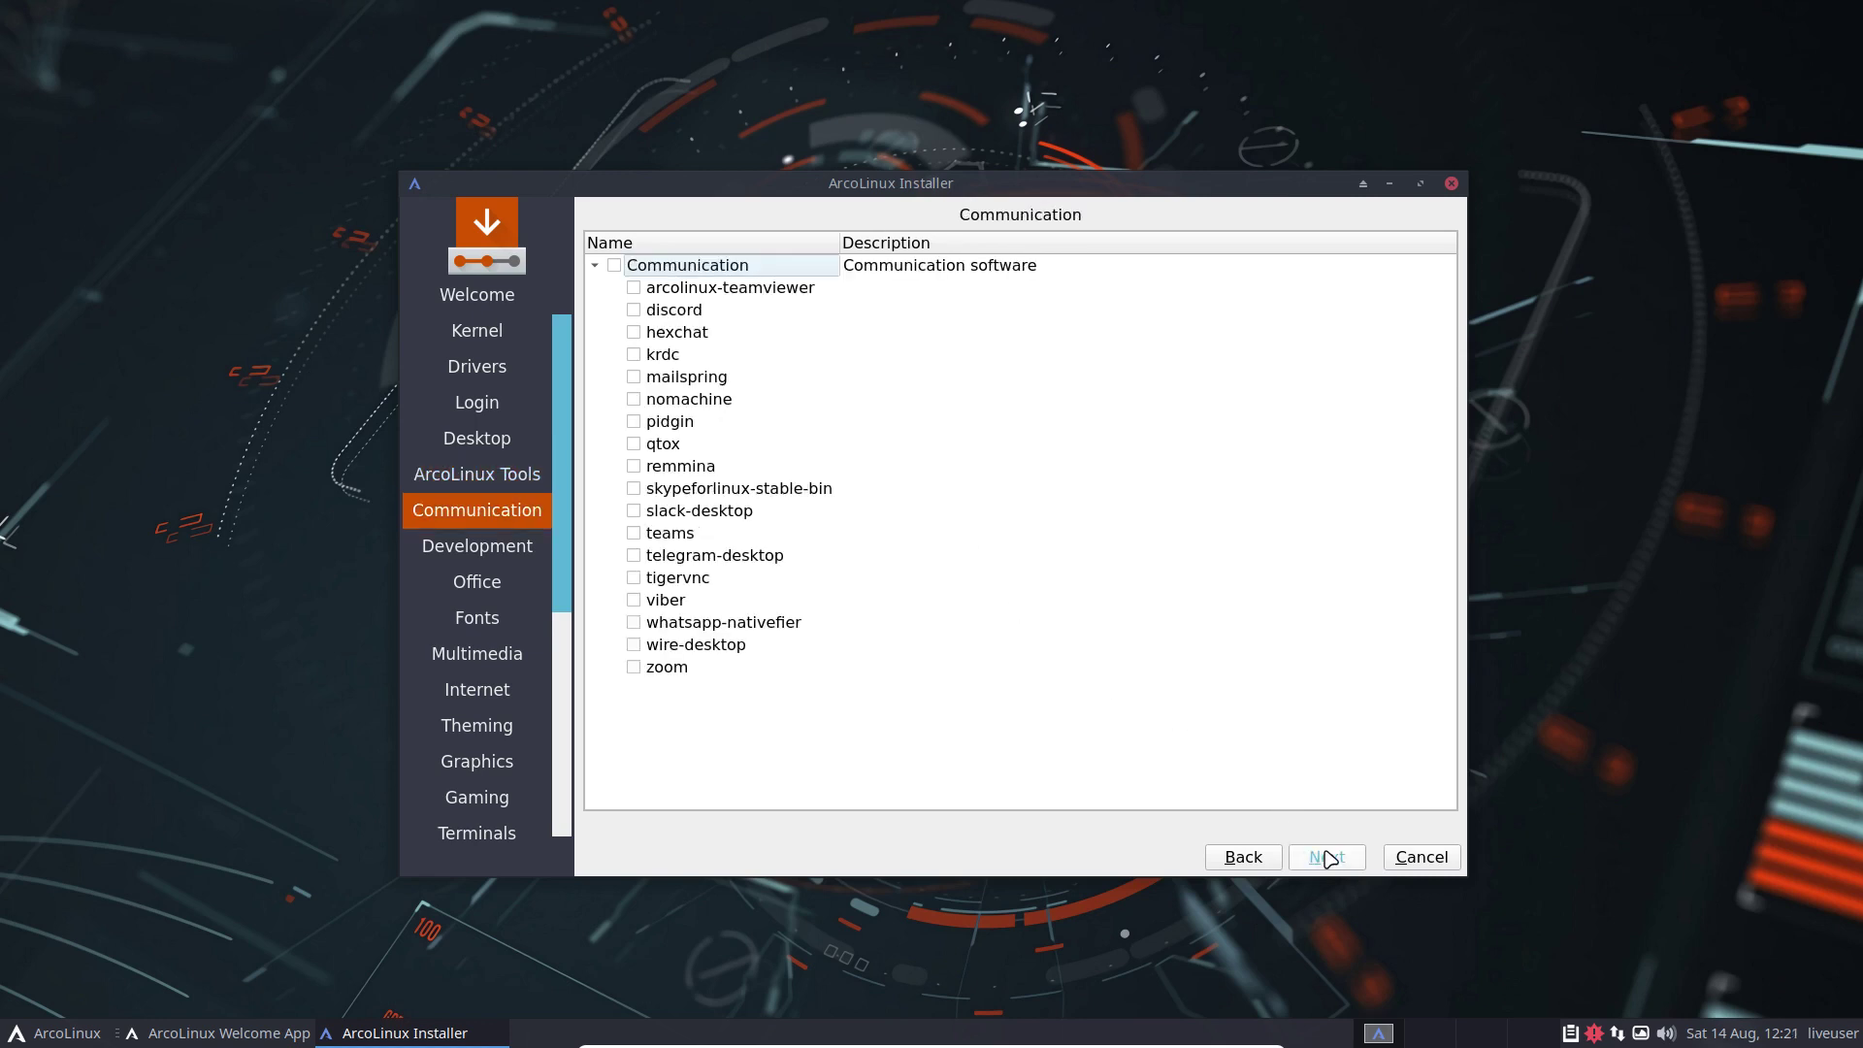
pyautogui.click(1328, 857)
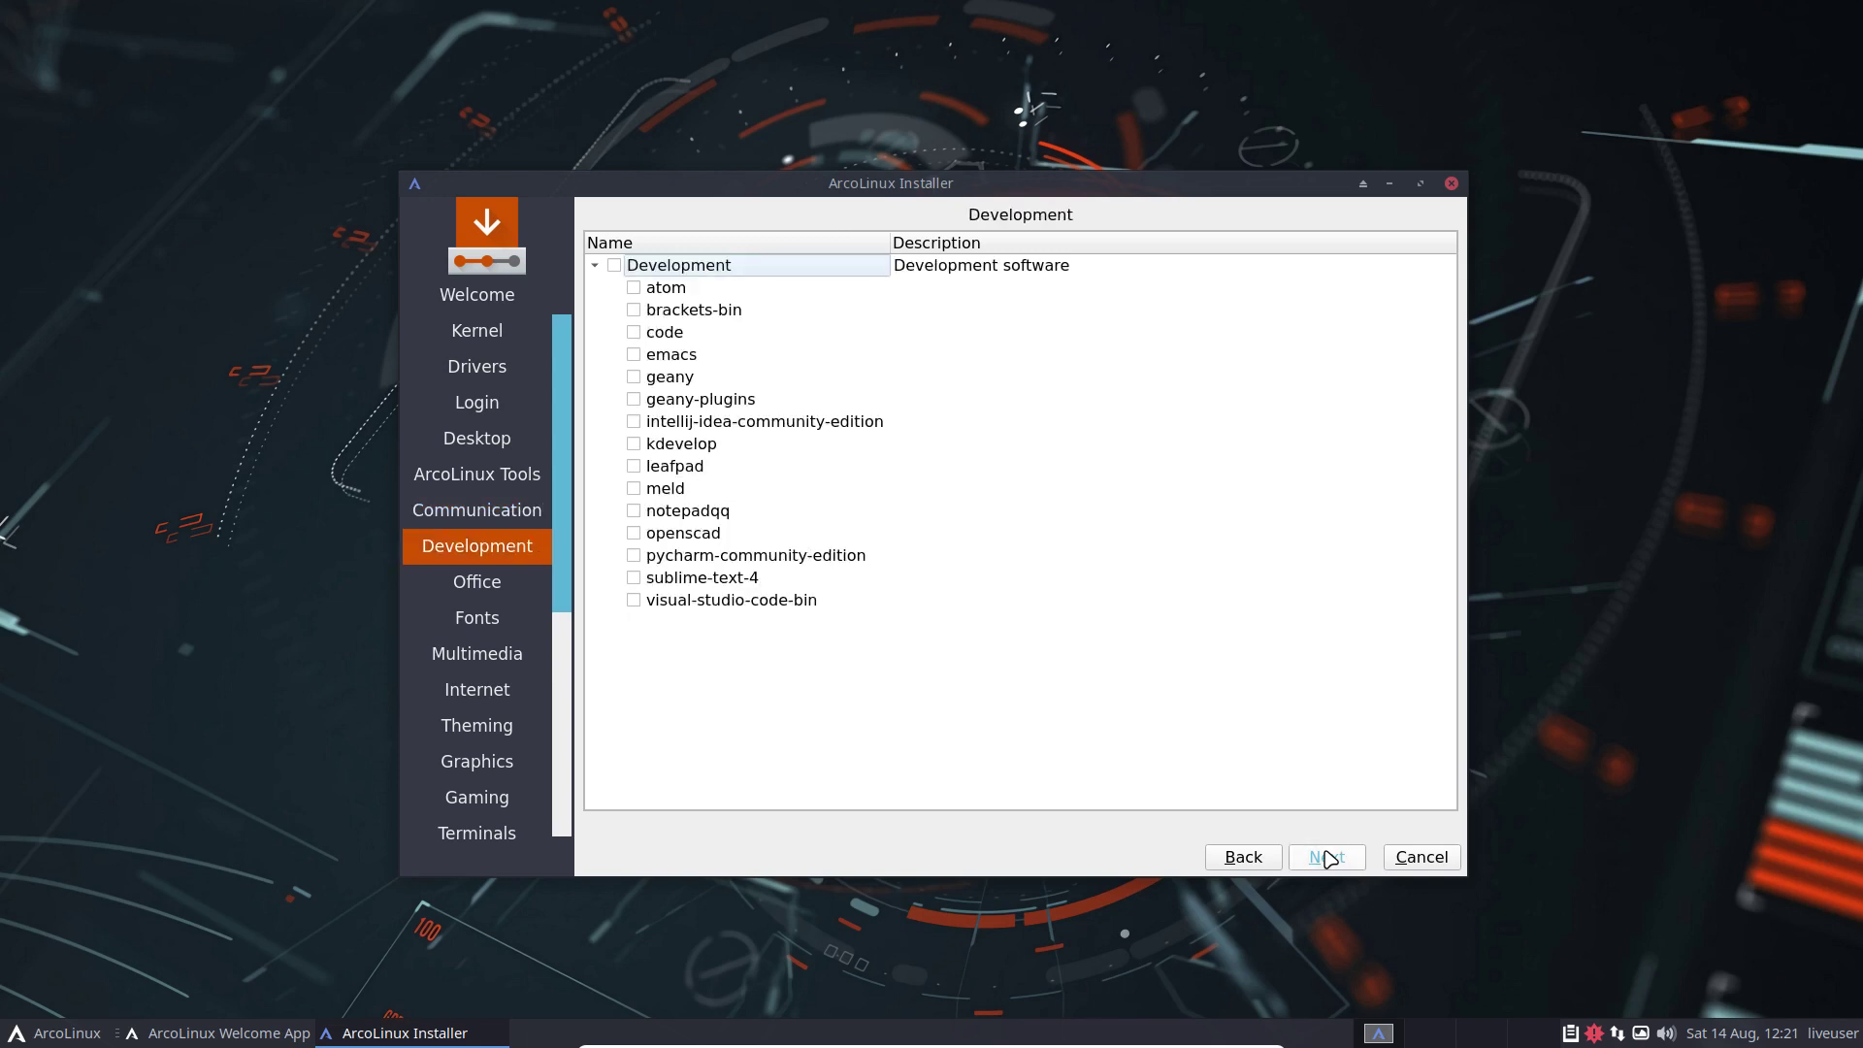
pyautogui.click(1327, 858)
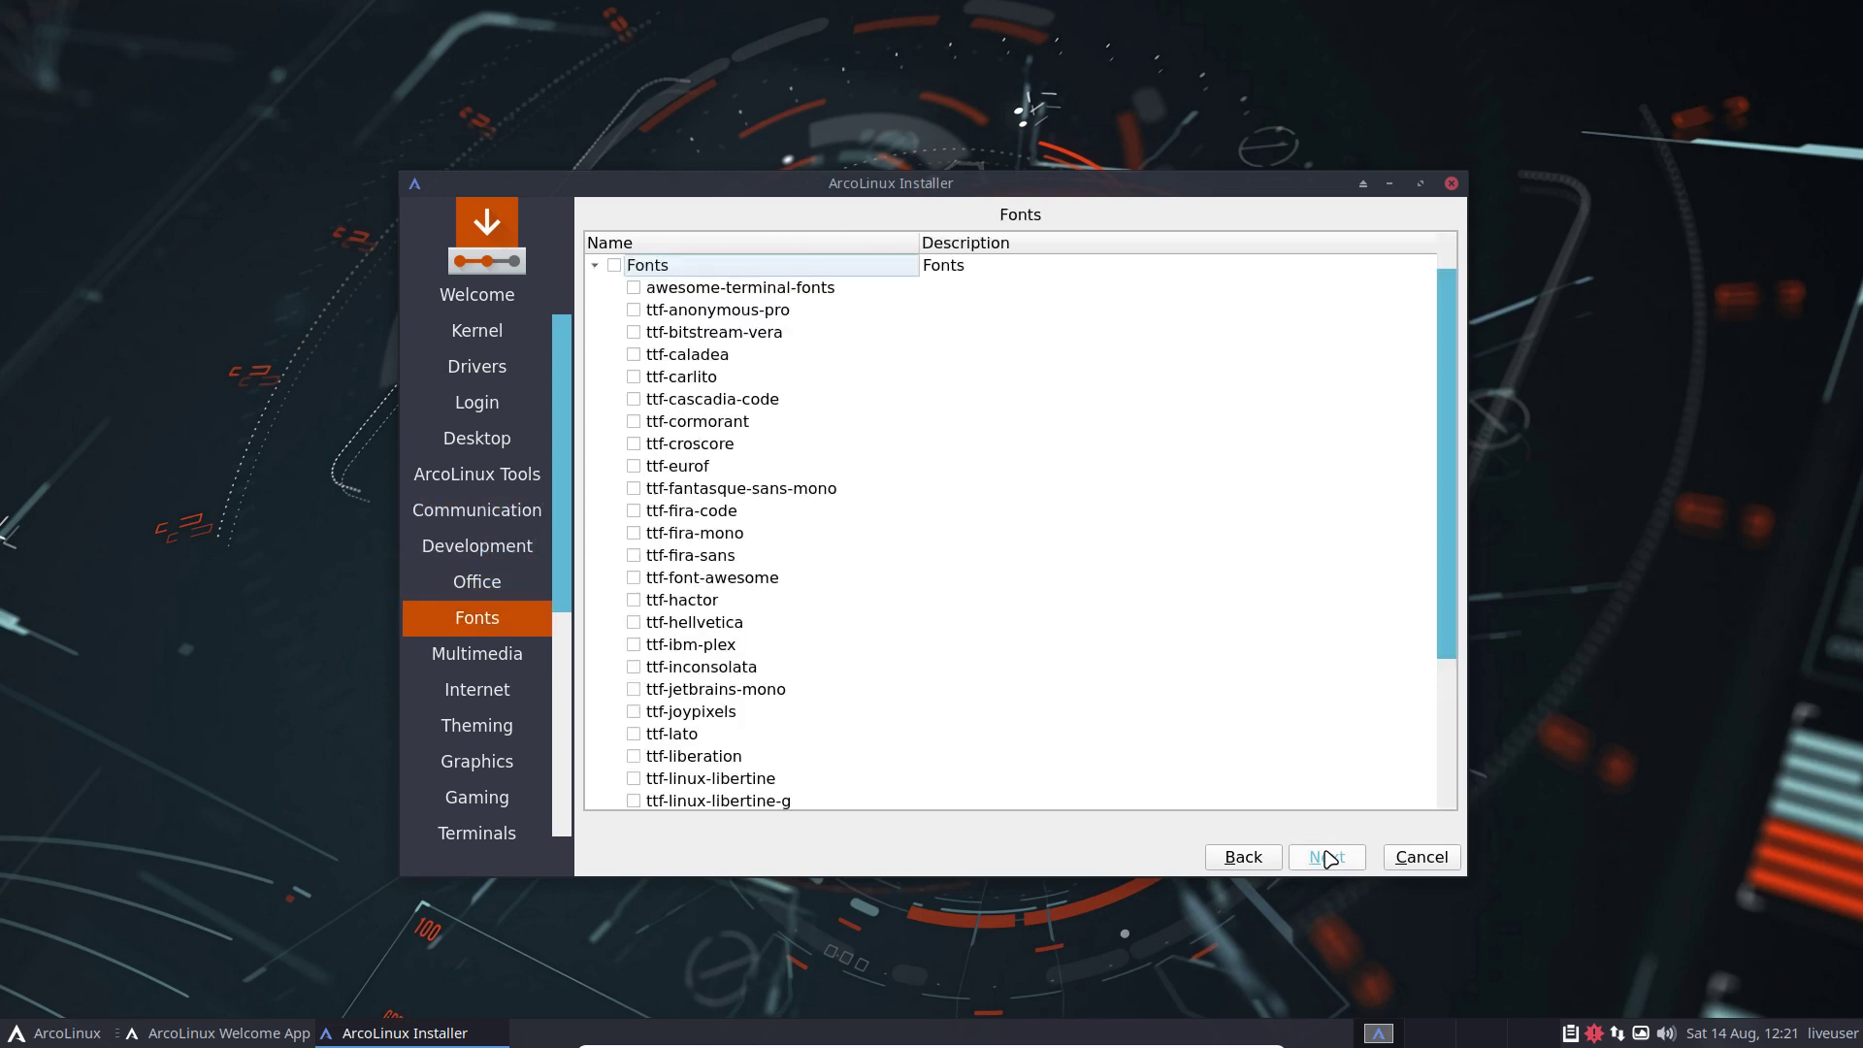
pyautogui.click(1328, 858)
pyautogui.click(1327, 858)
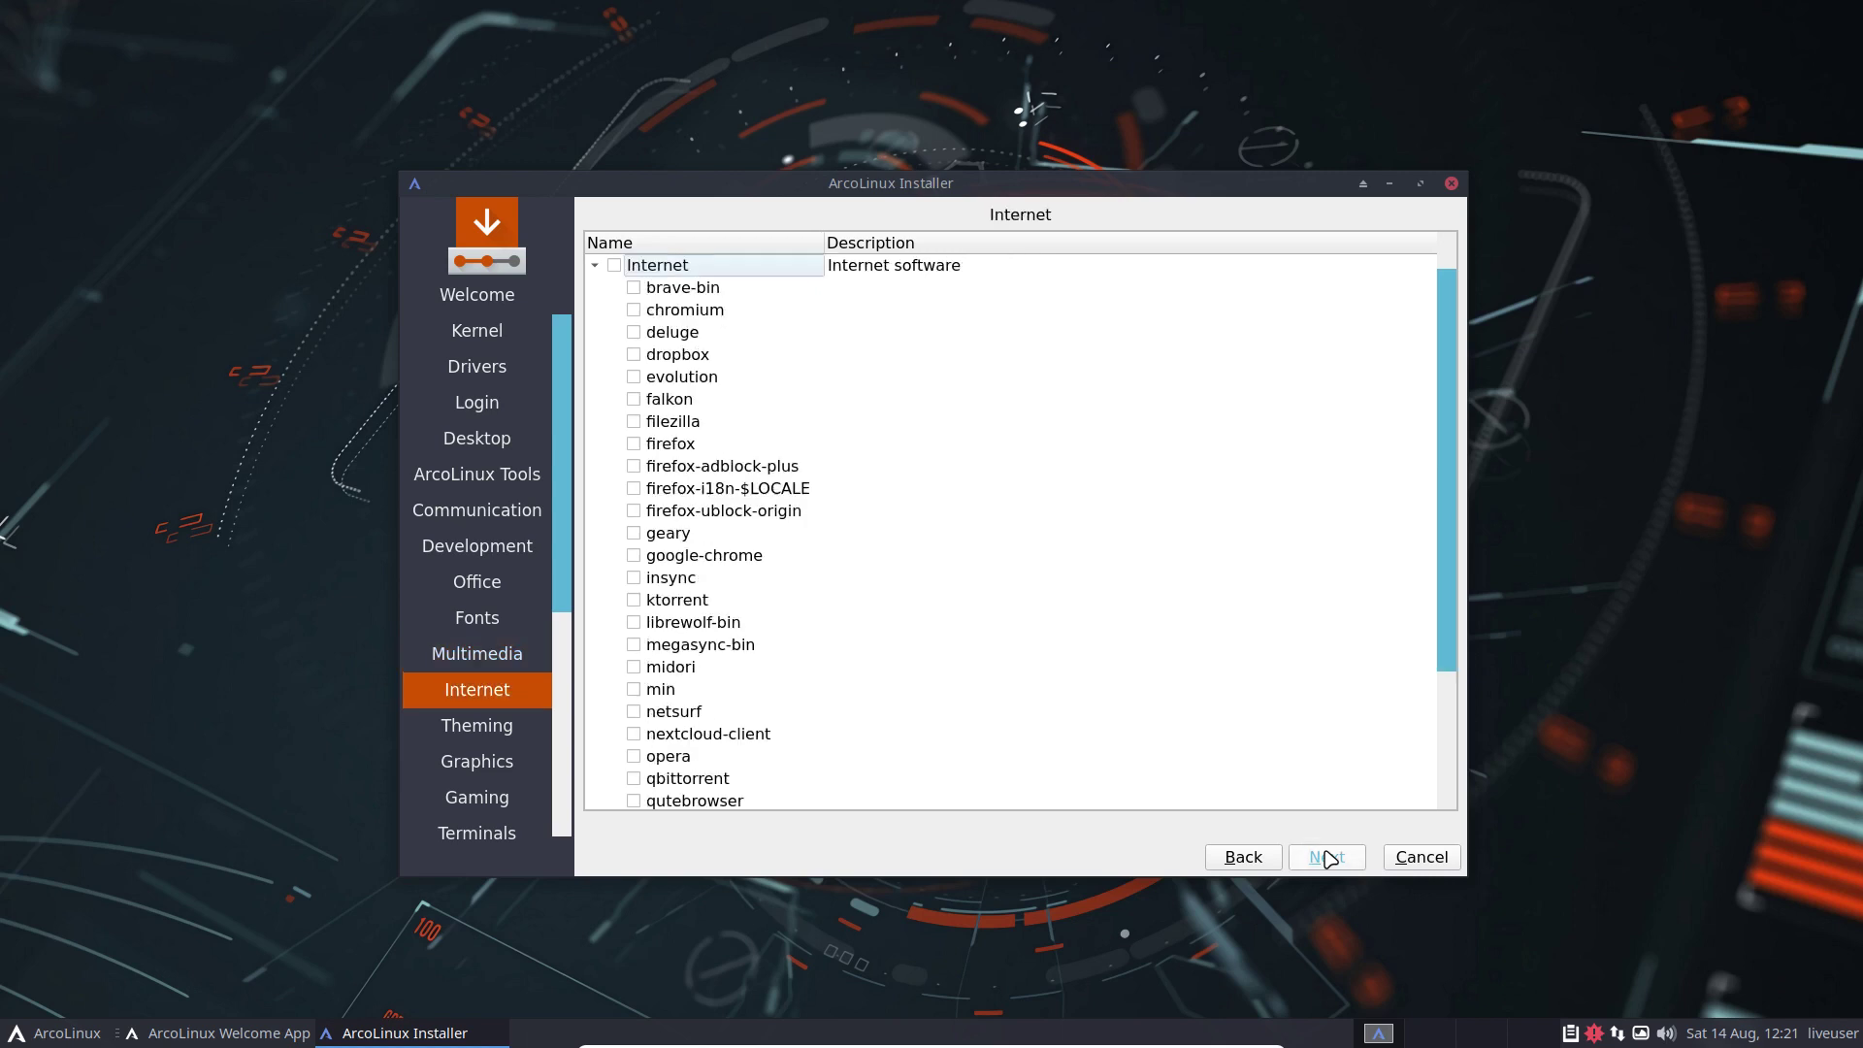
pyautogui.click(1328, 858)
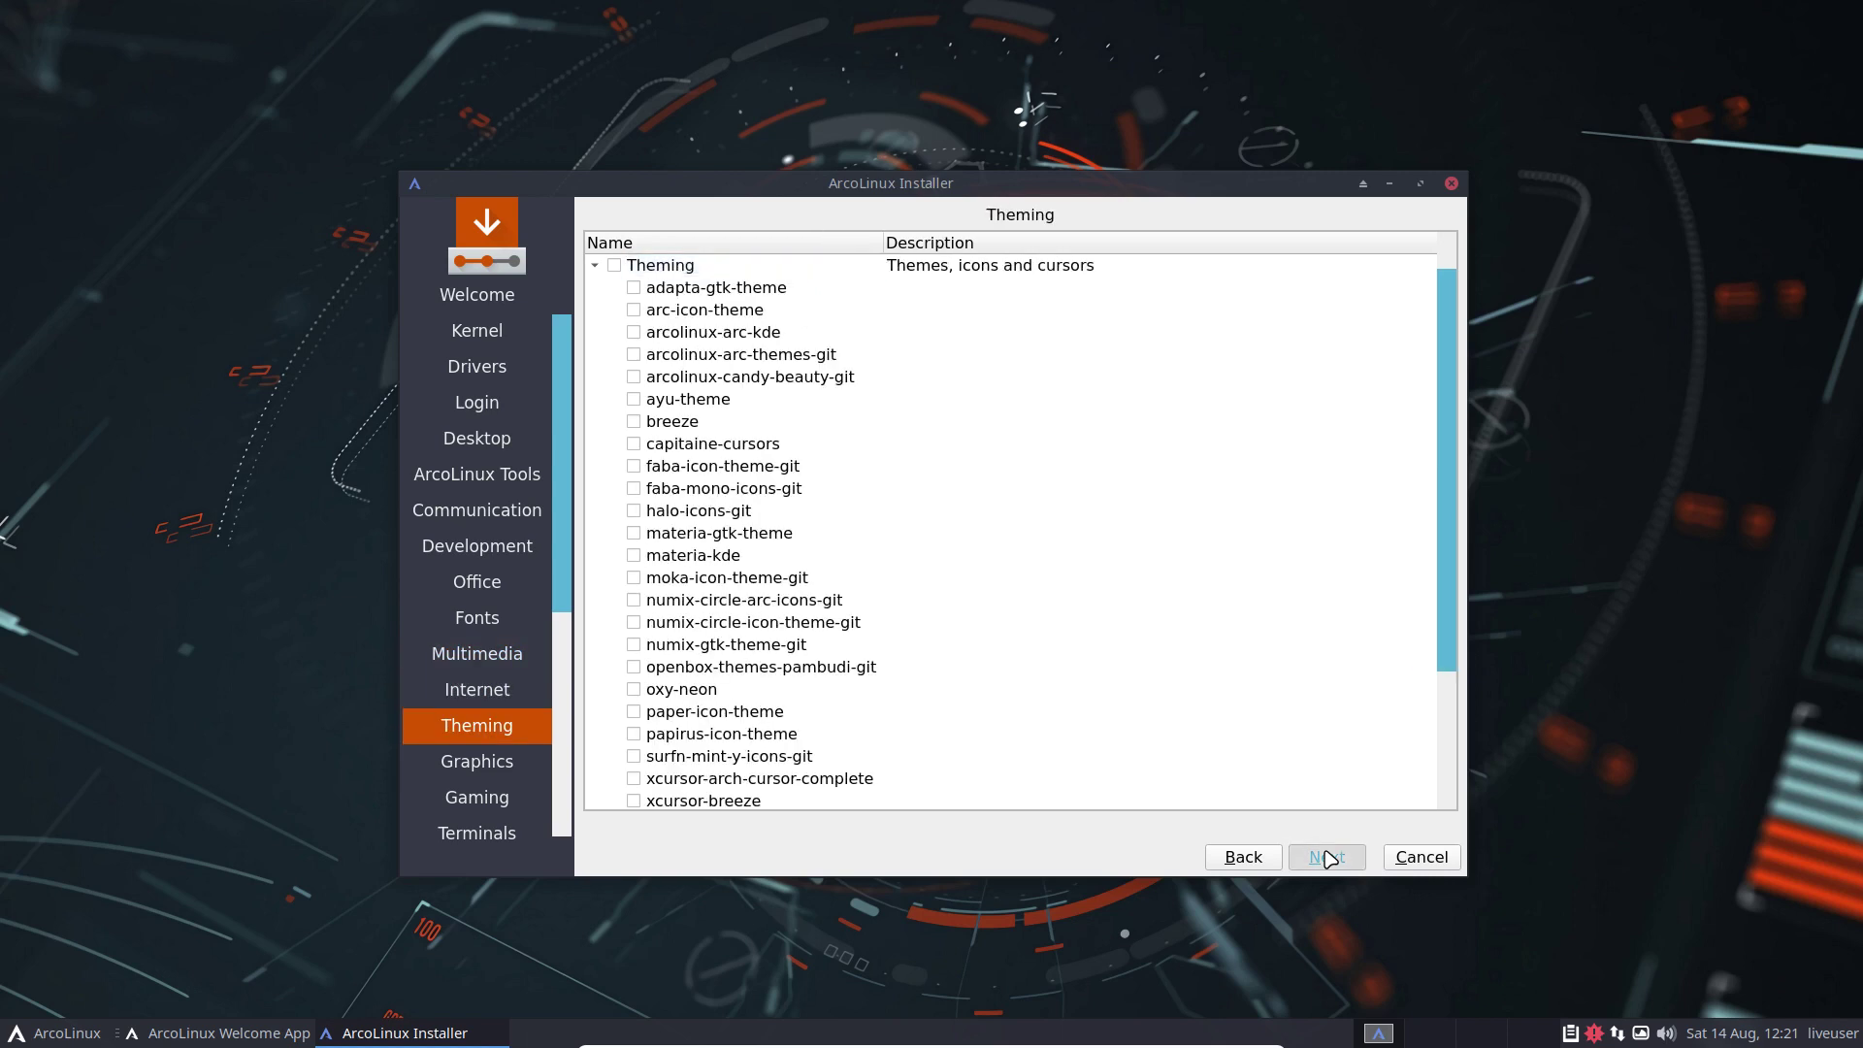
pyautogui.click(1327, 857)
pyautogui.click(1327, 858)
# Skip the remaining package pages to the Europe/Brussels location step, then request cancelling the install
pyautogui.click(1327, 858)
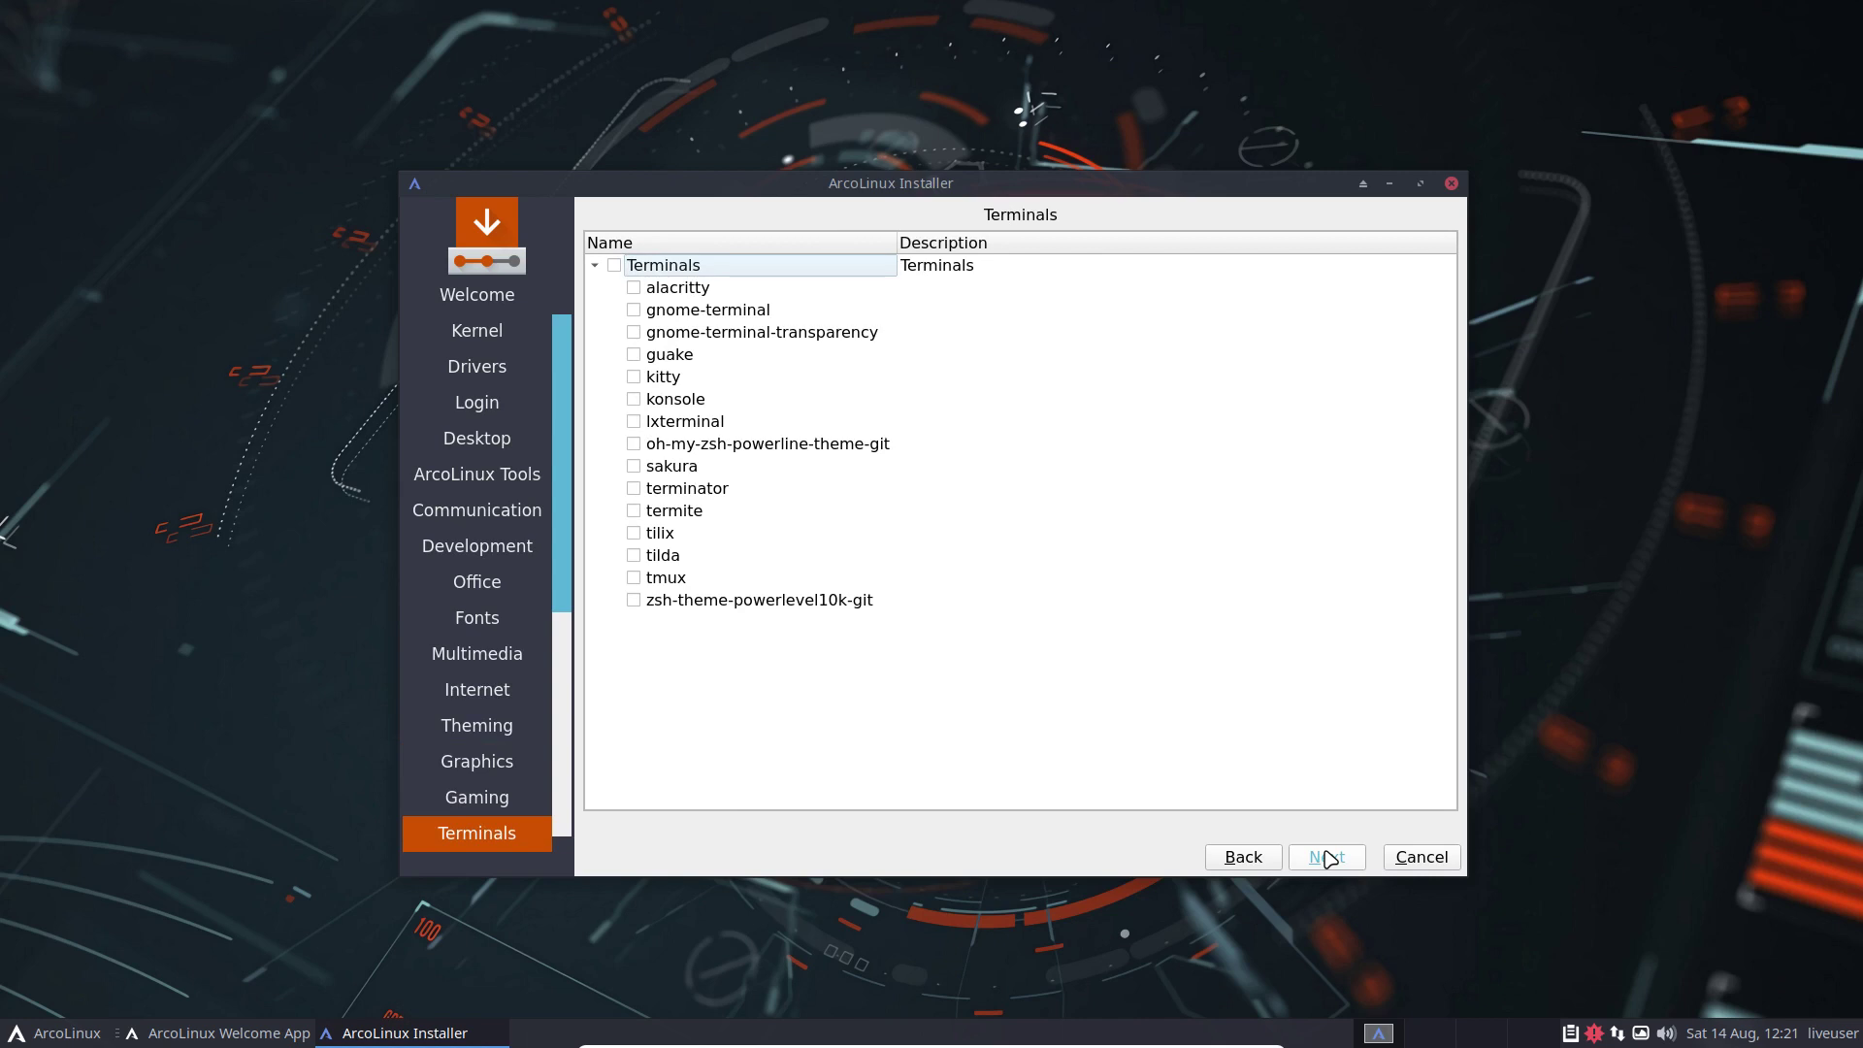
pyautogui.click(1327, 858)
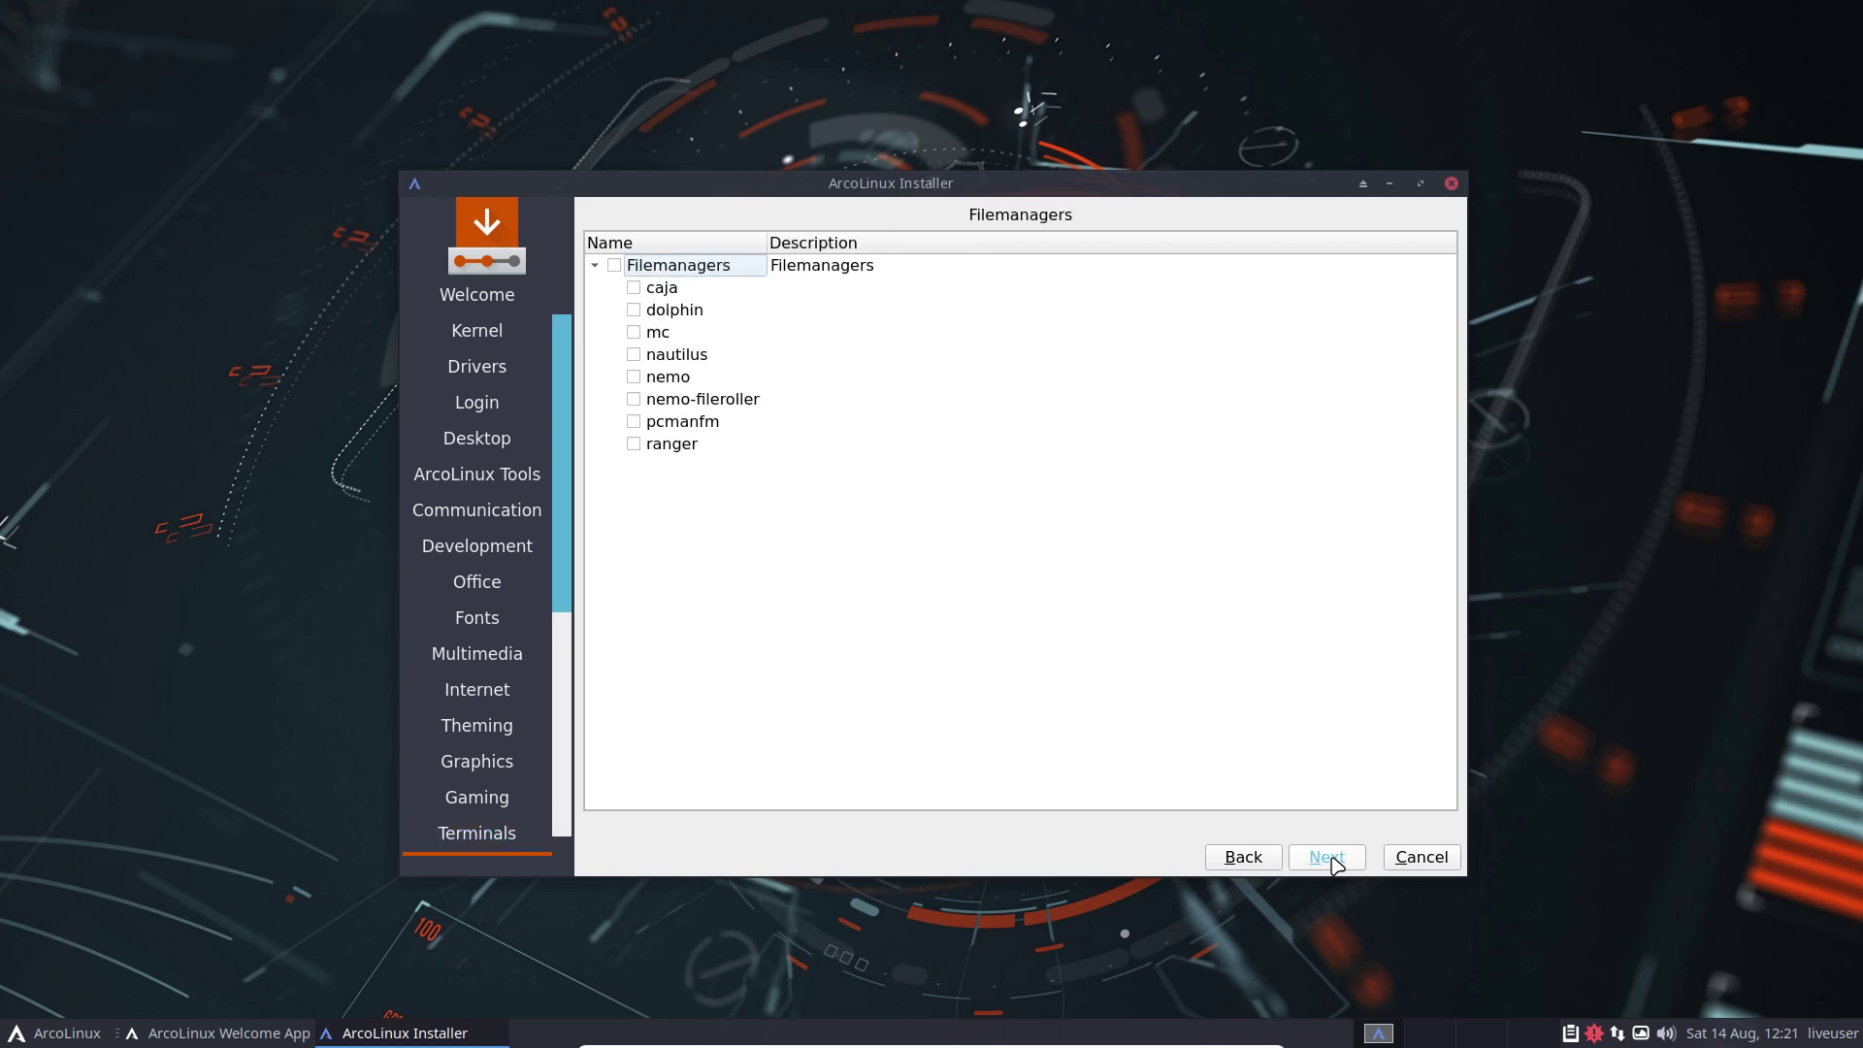
pyautogui.click(1327, 858)
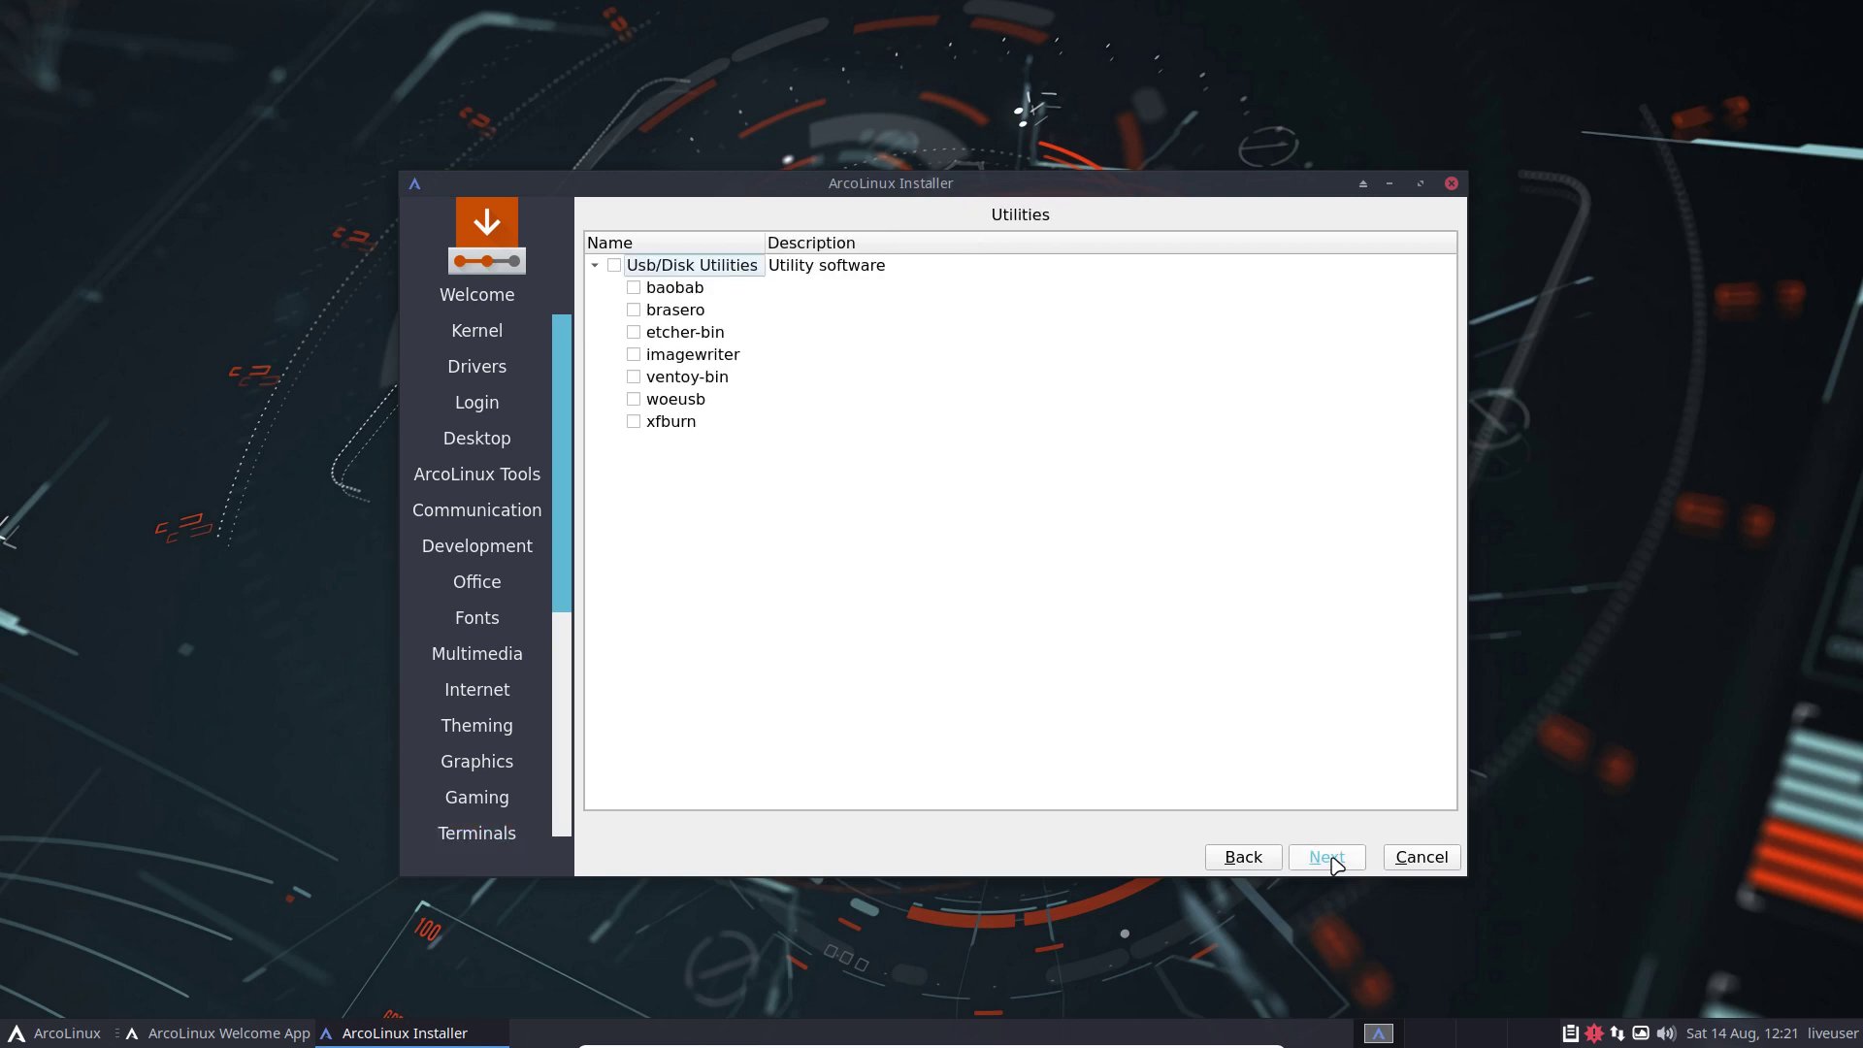
pyautogui.click(1327, 858)
pyautogui.click(1328, 858)
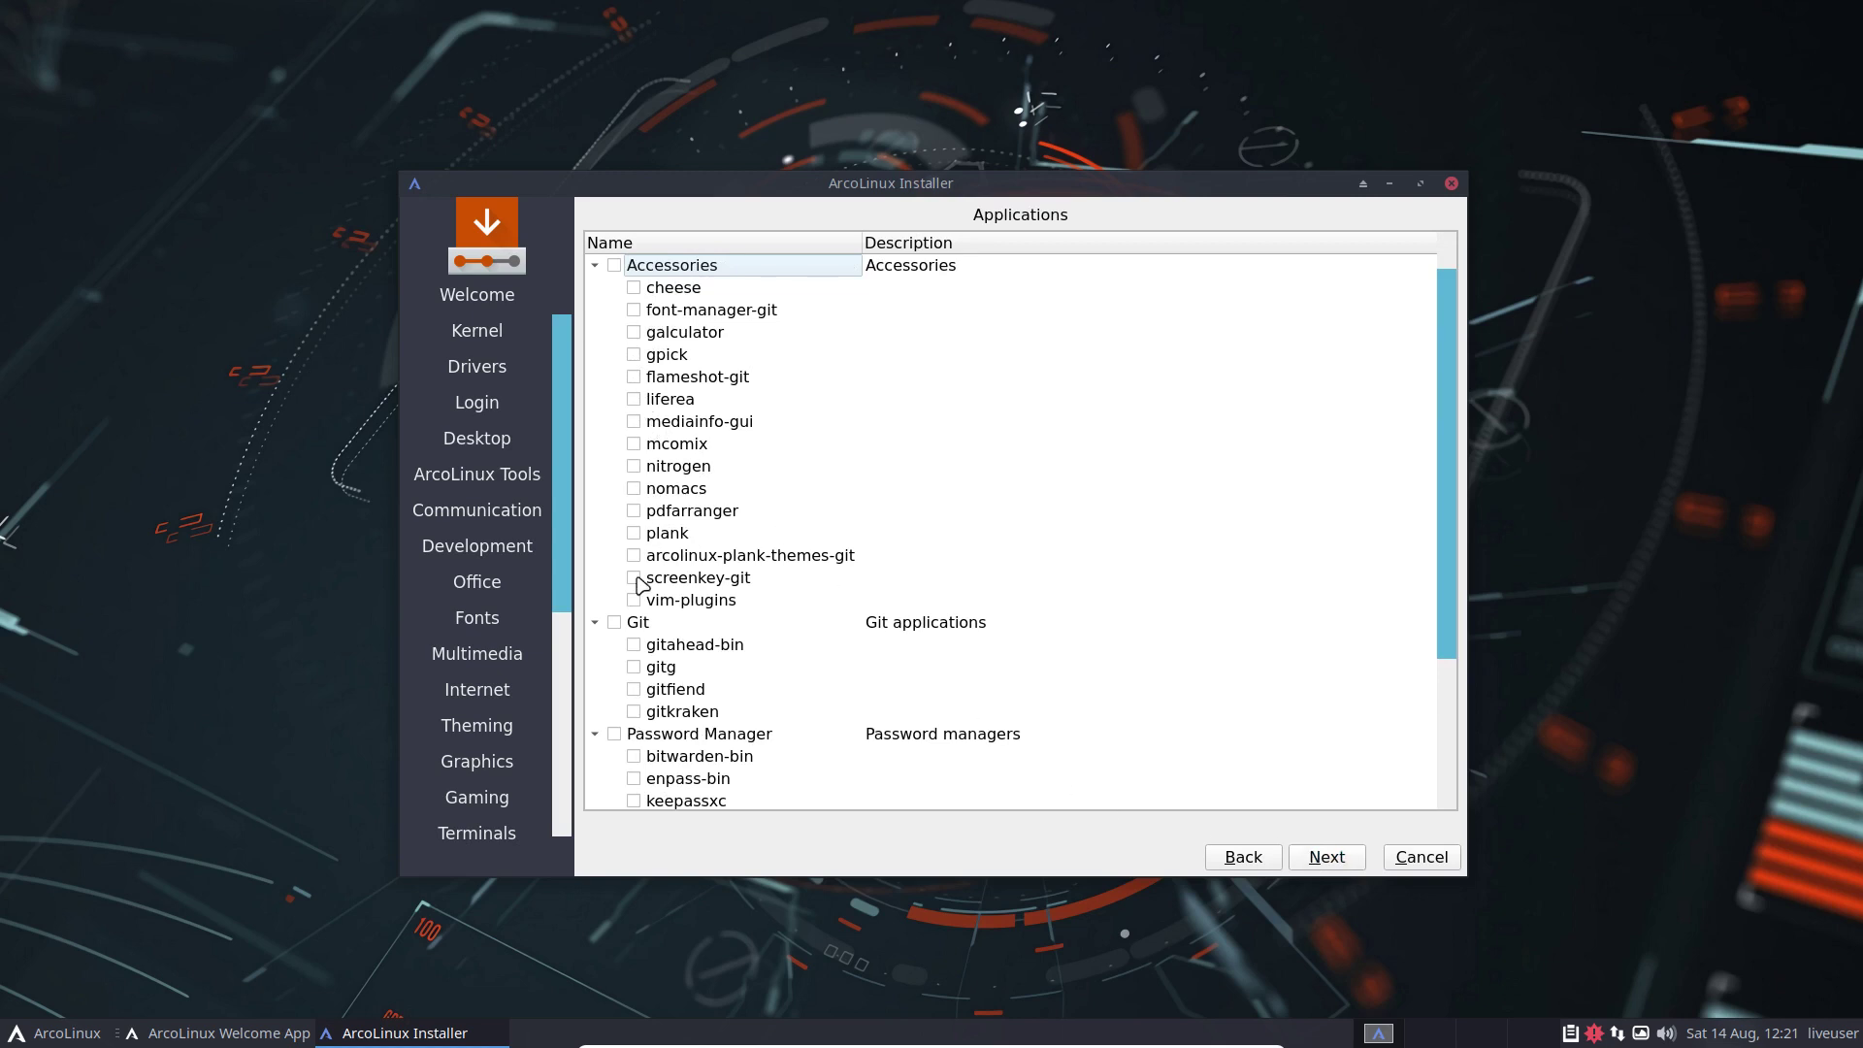
pyautogui.click(1327, 857)
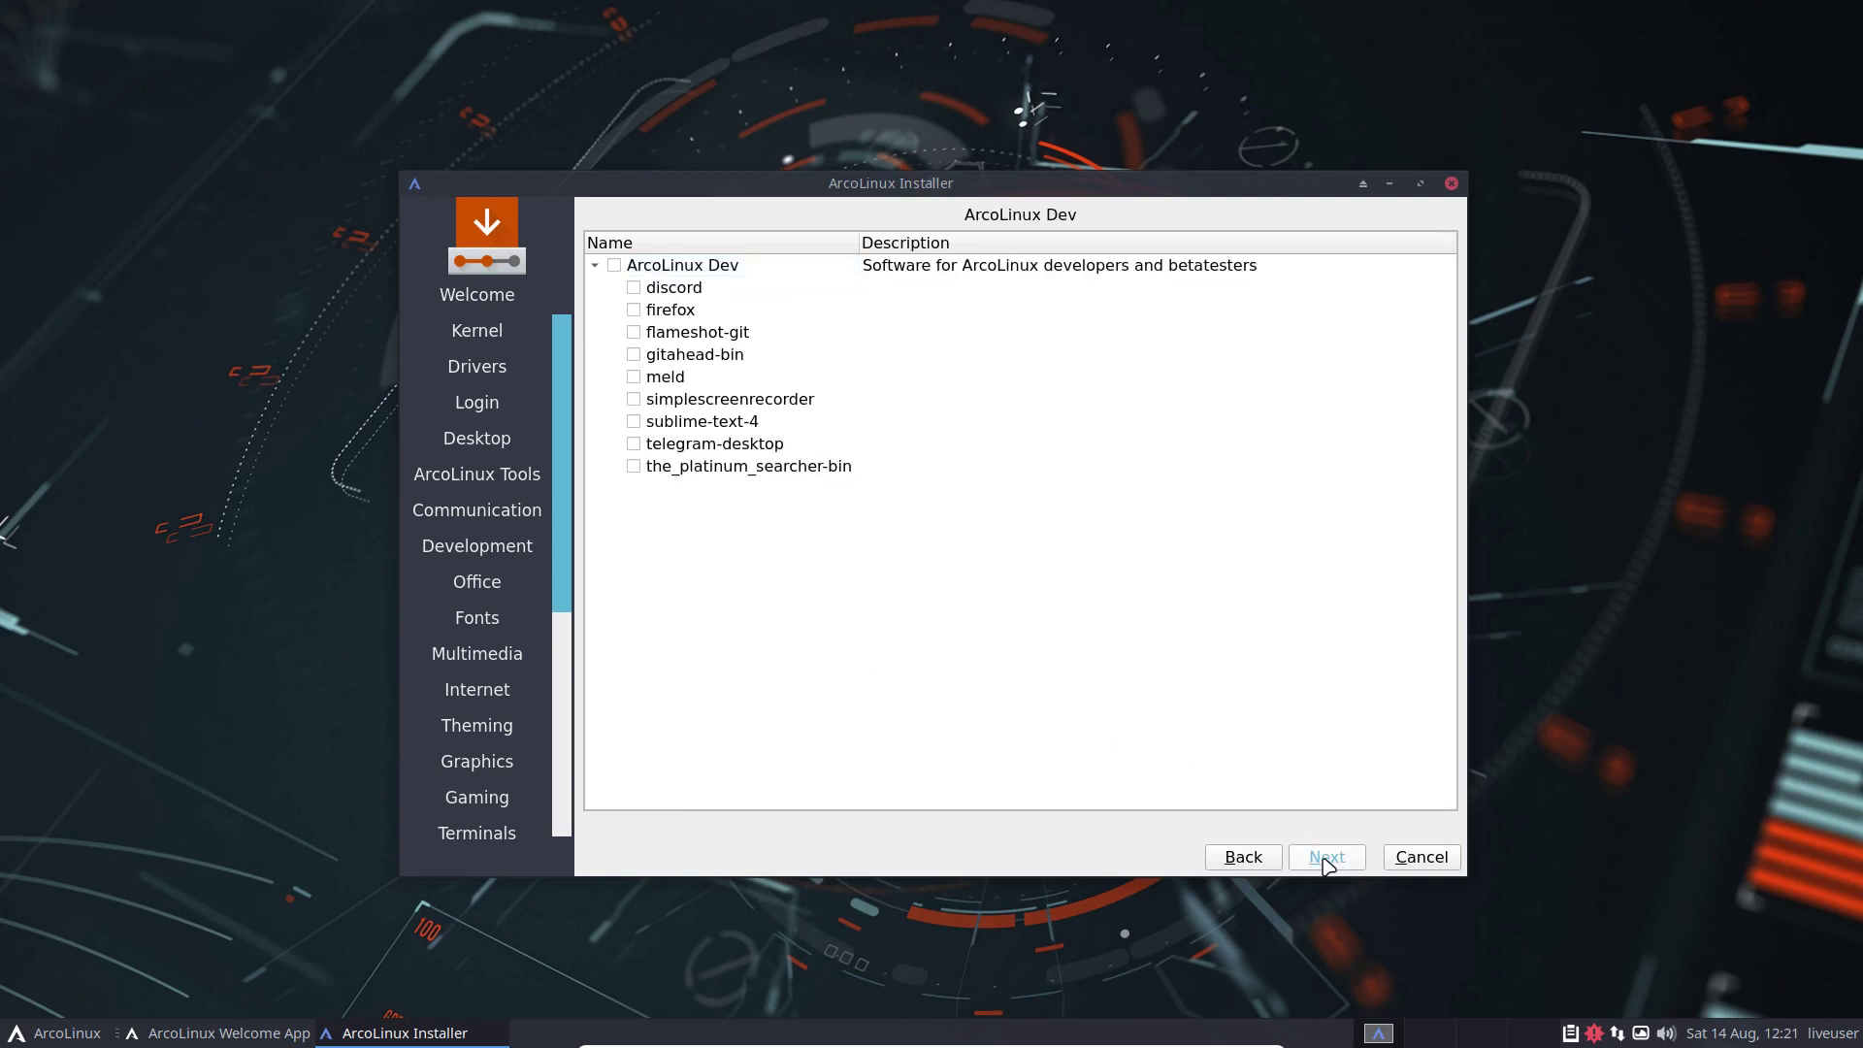
pyautogui.click(1325, 858)
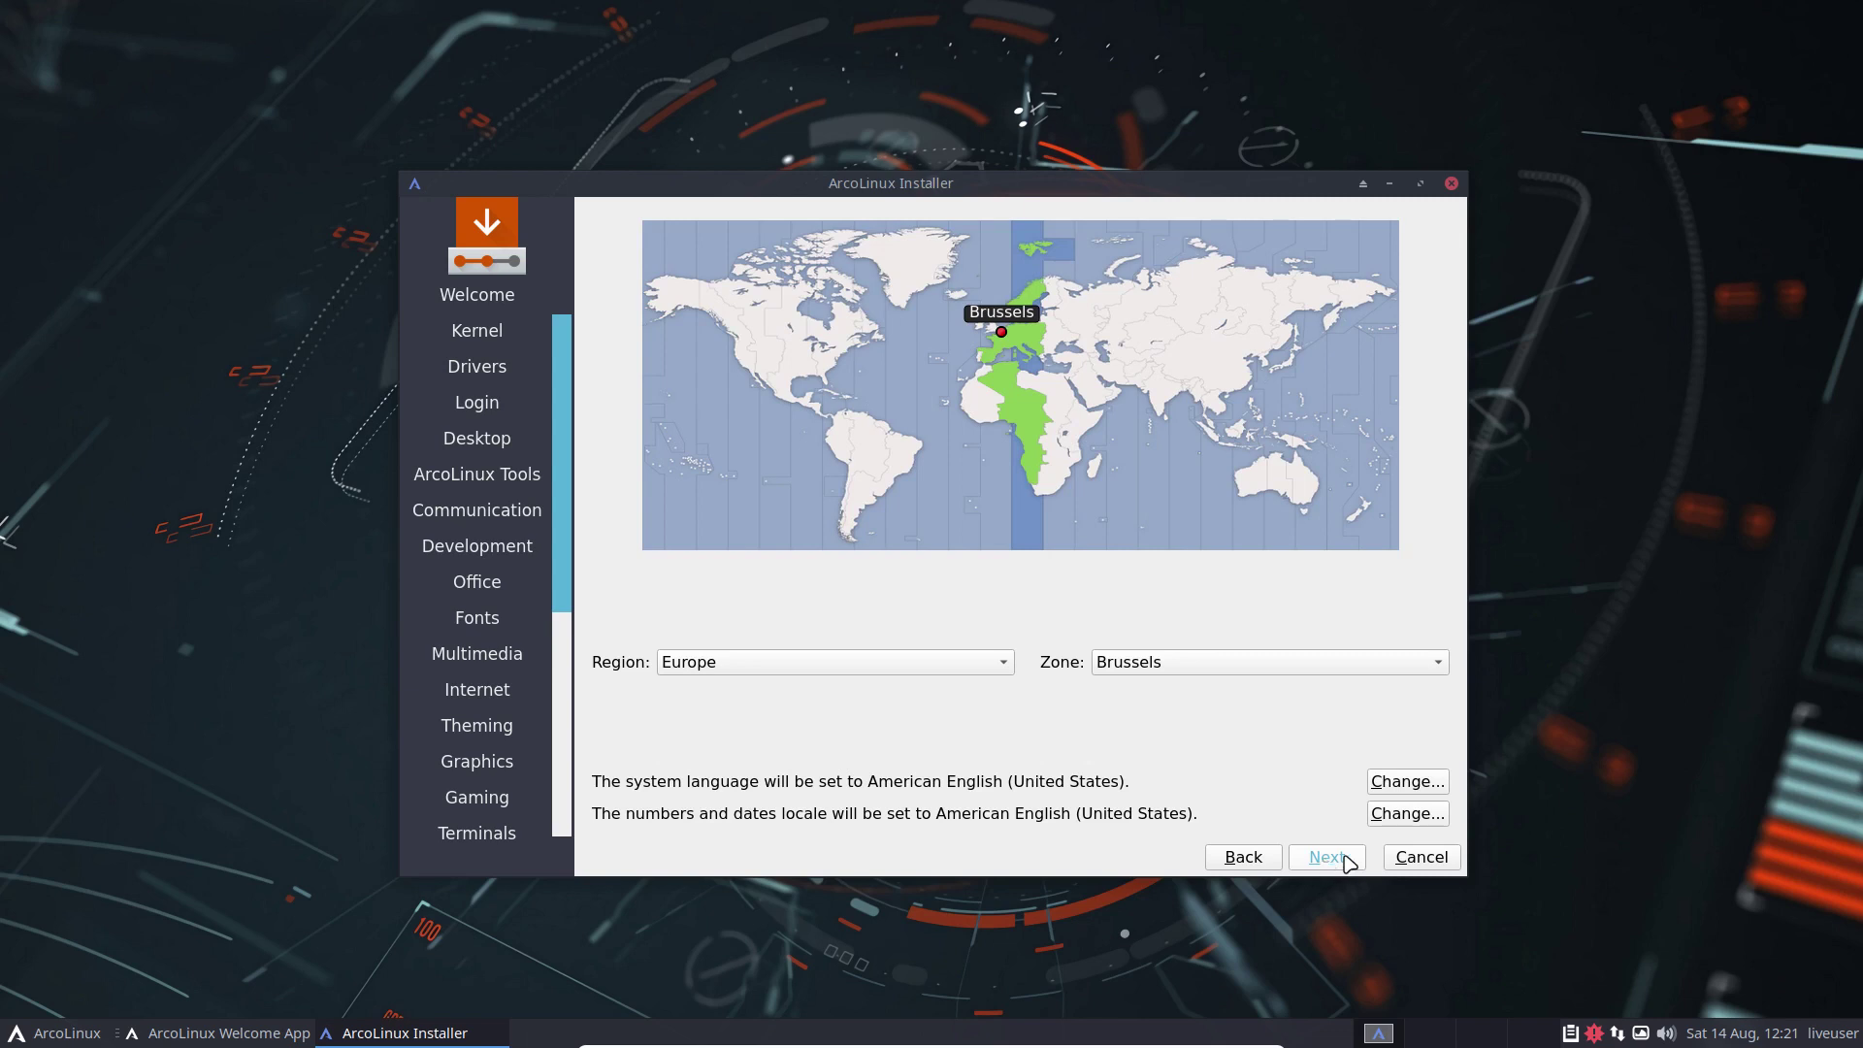
pyautogui.click(1399, 859)
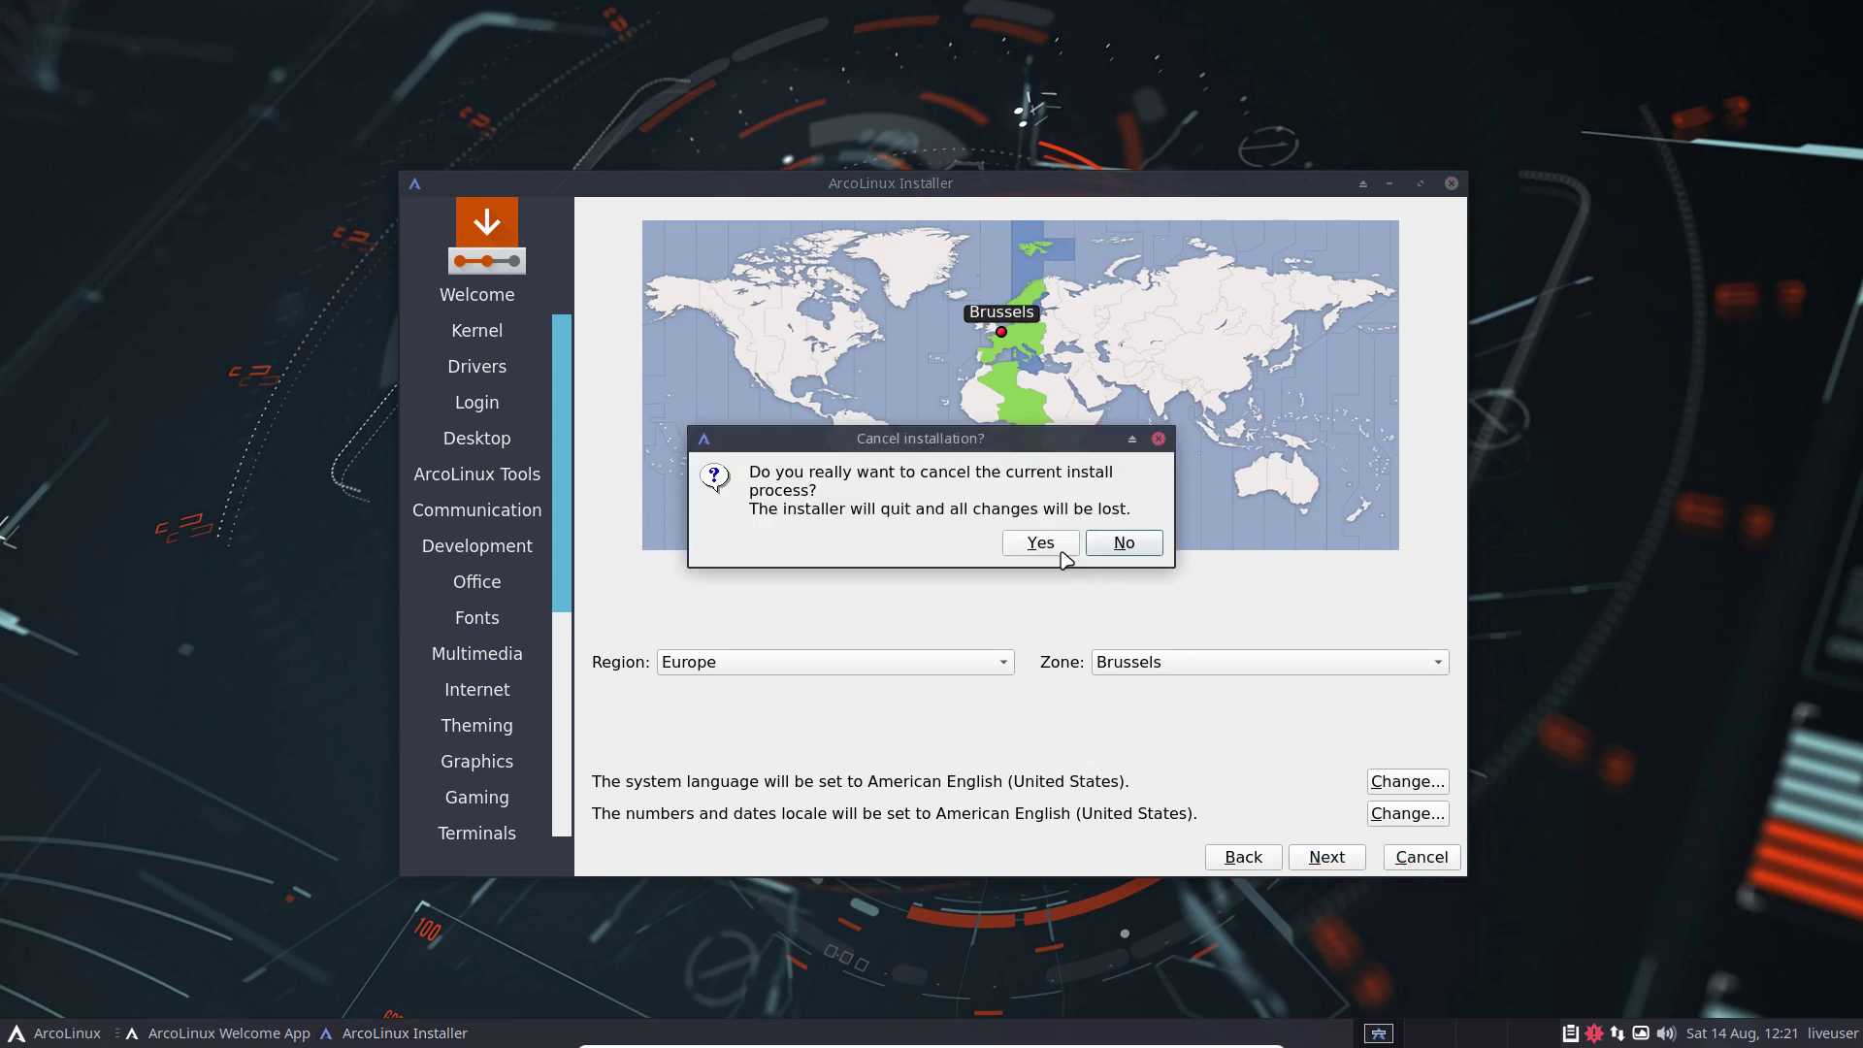
# Quit the installer, relaunch Beginner Installation, keep American English and review the About information
pyautogui.click(1048, 545)
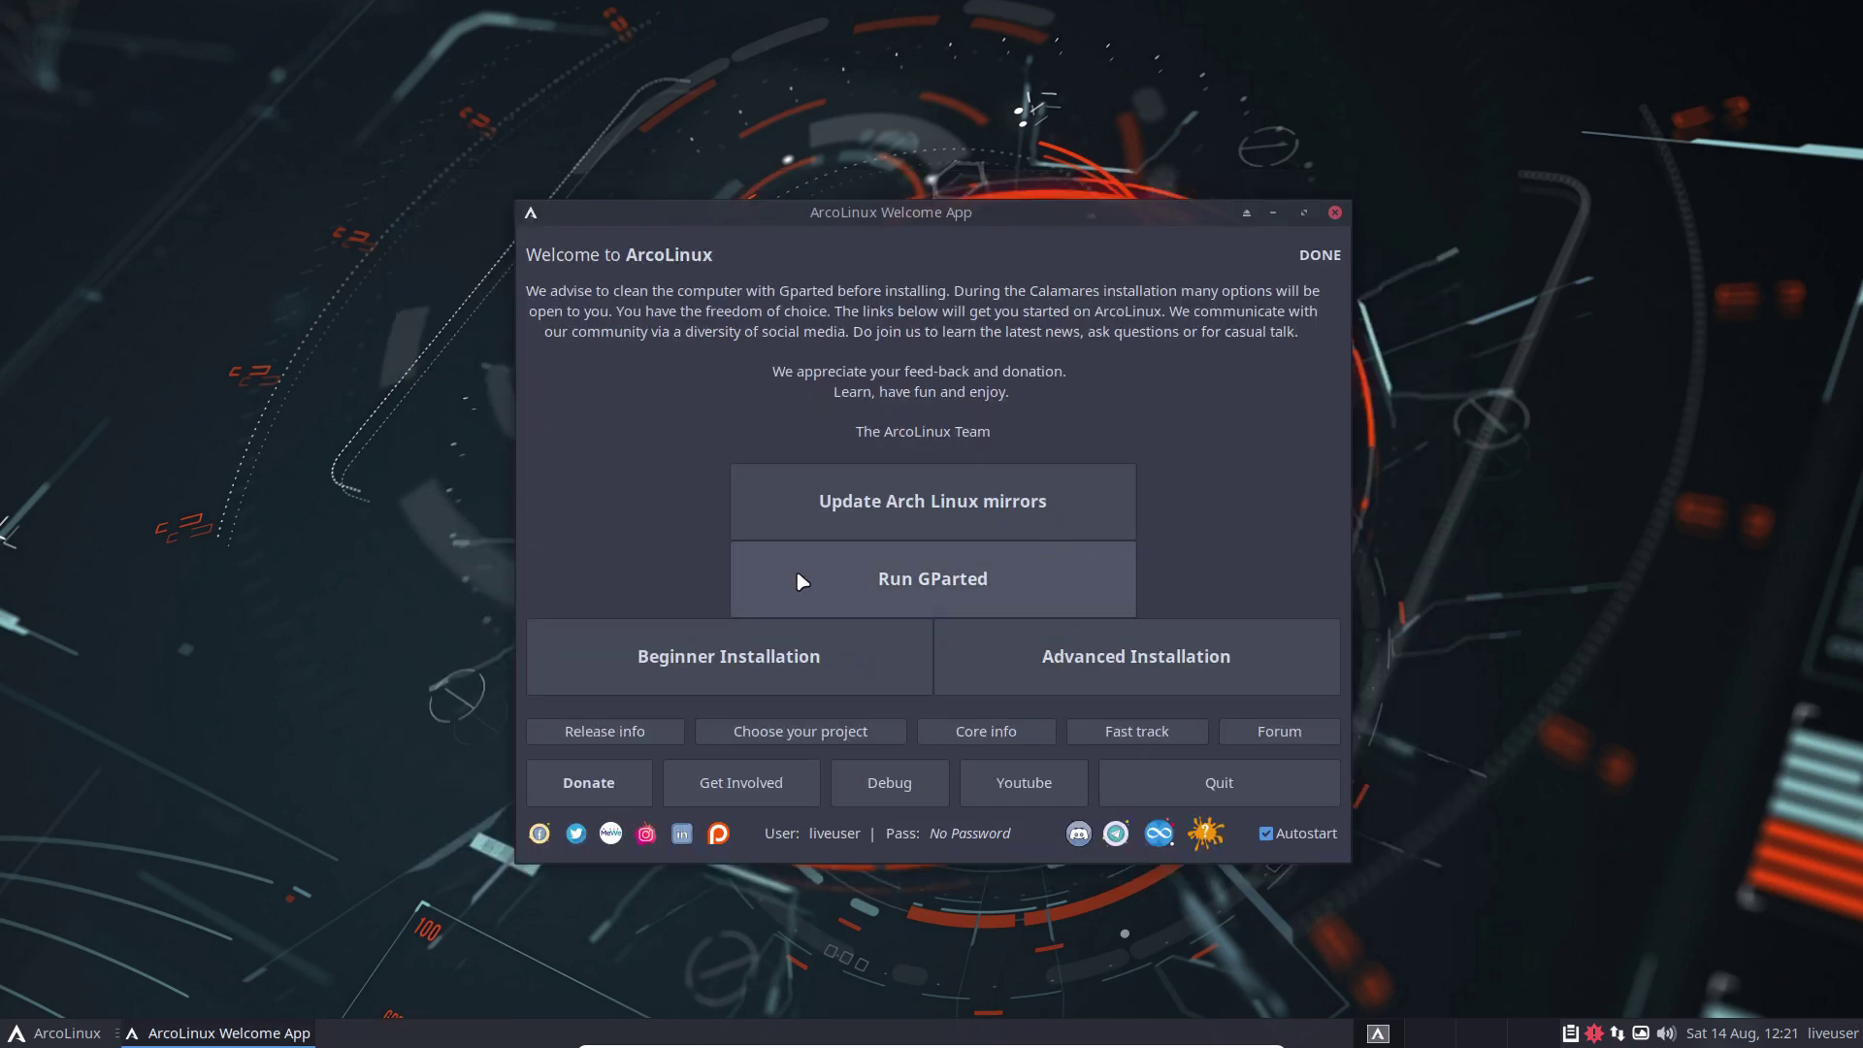
pyautogui.click(694, 659)
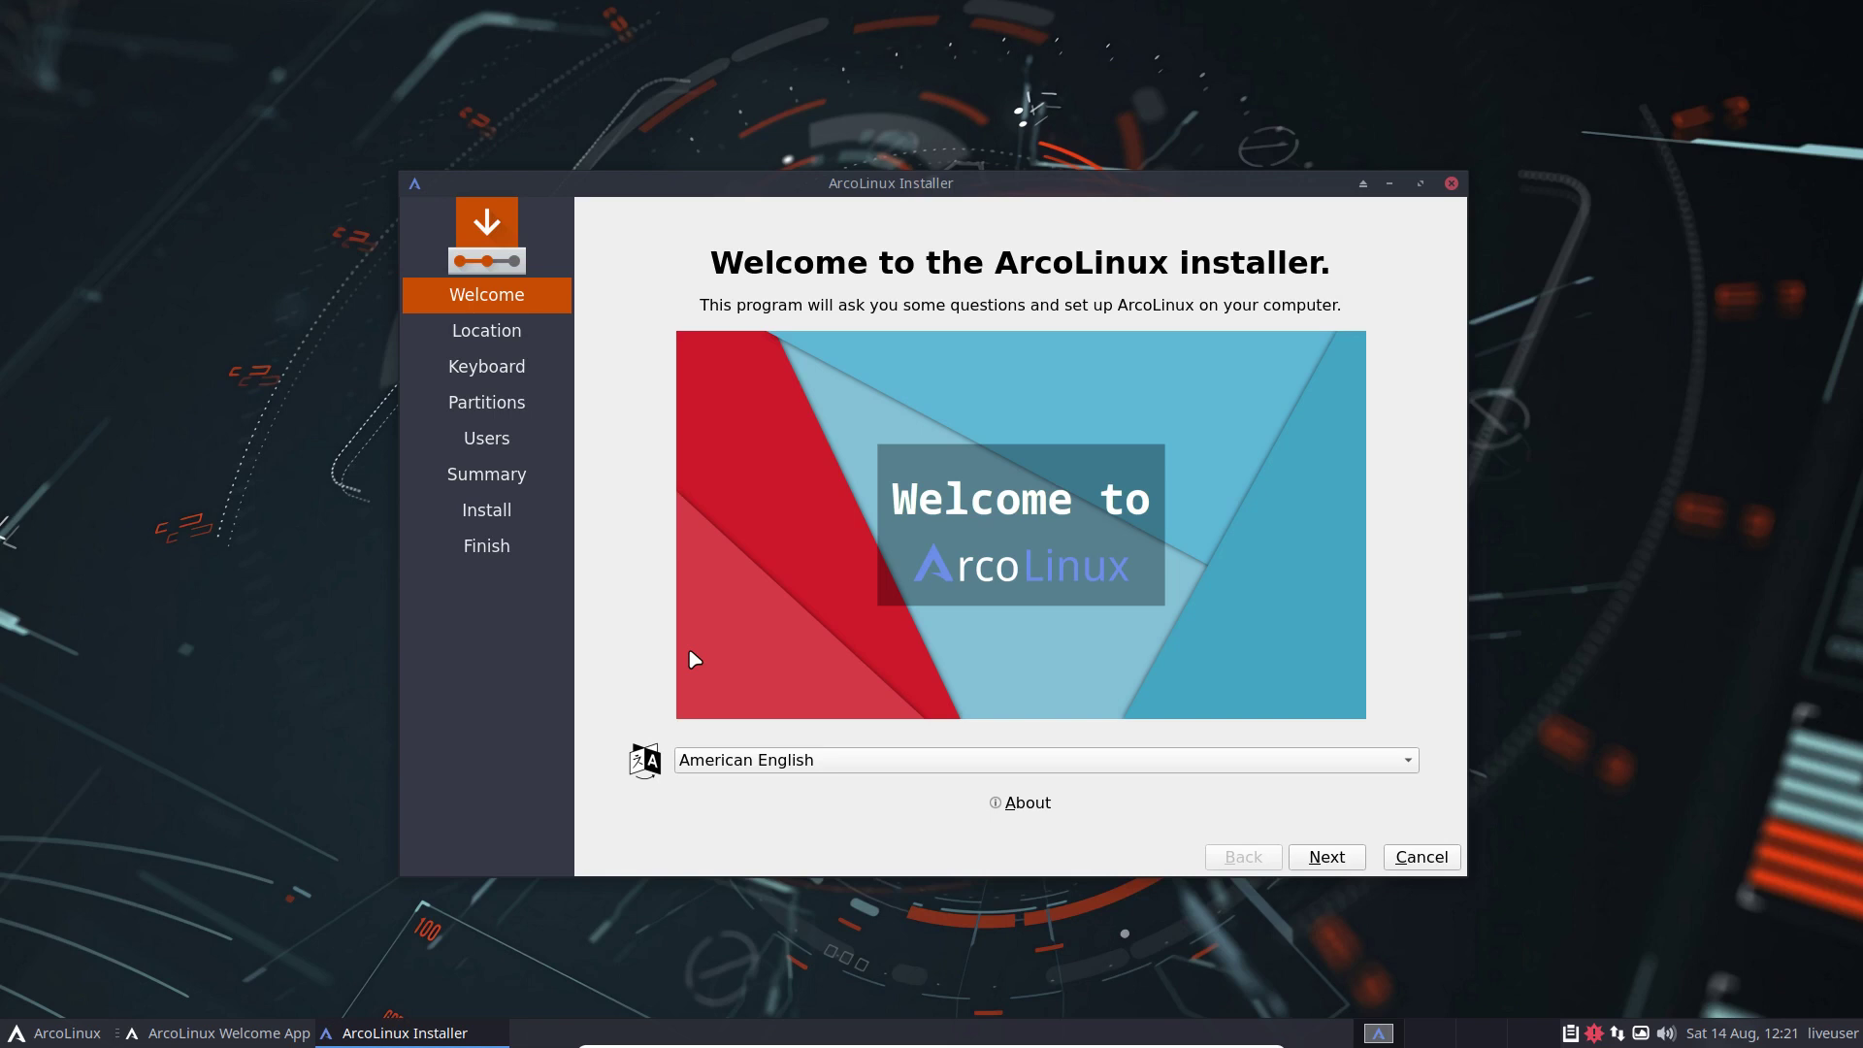
pyautogui.click(767, 761)
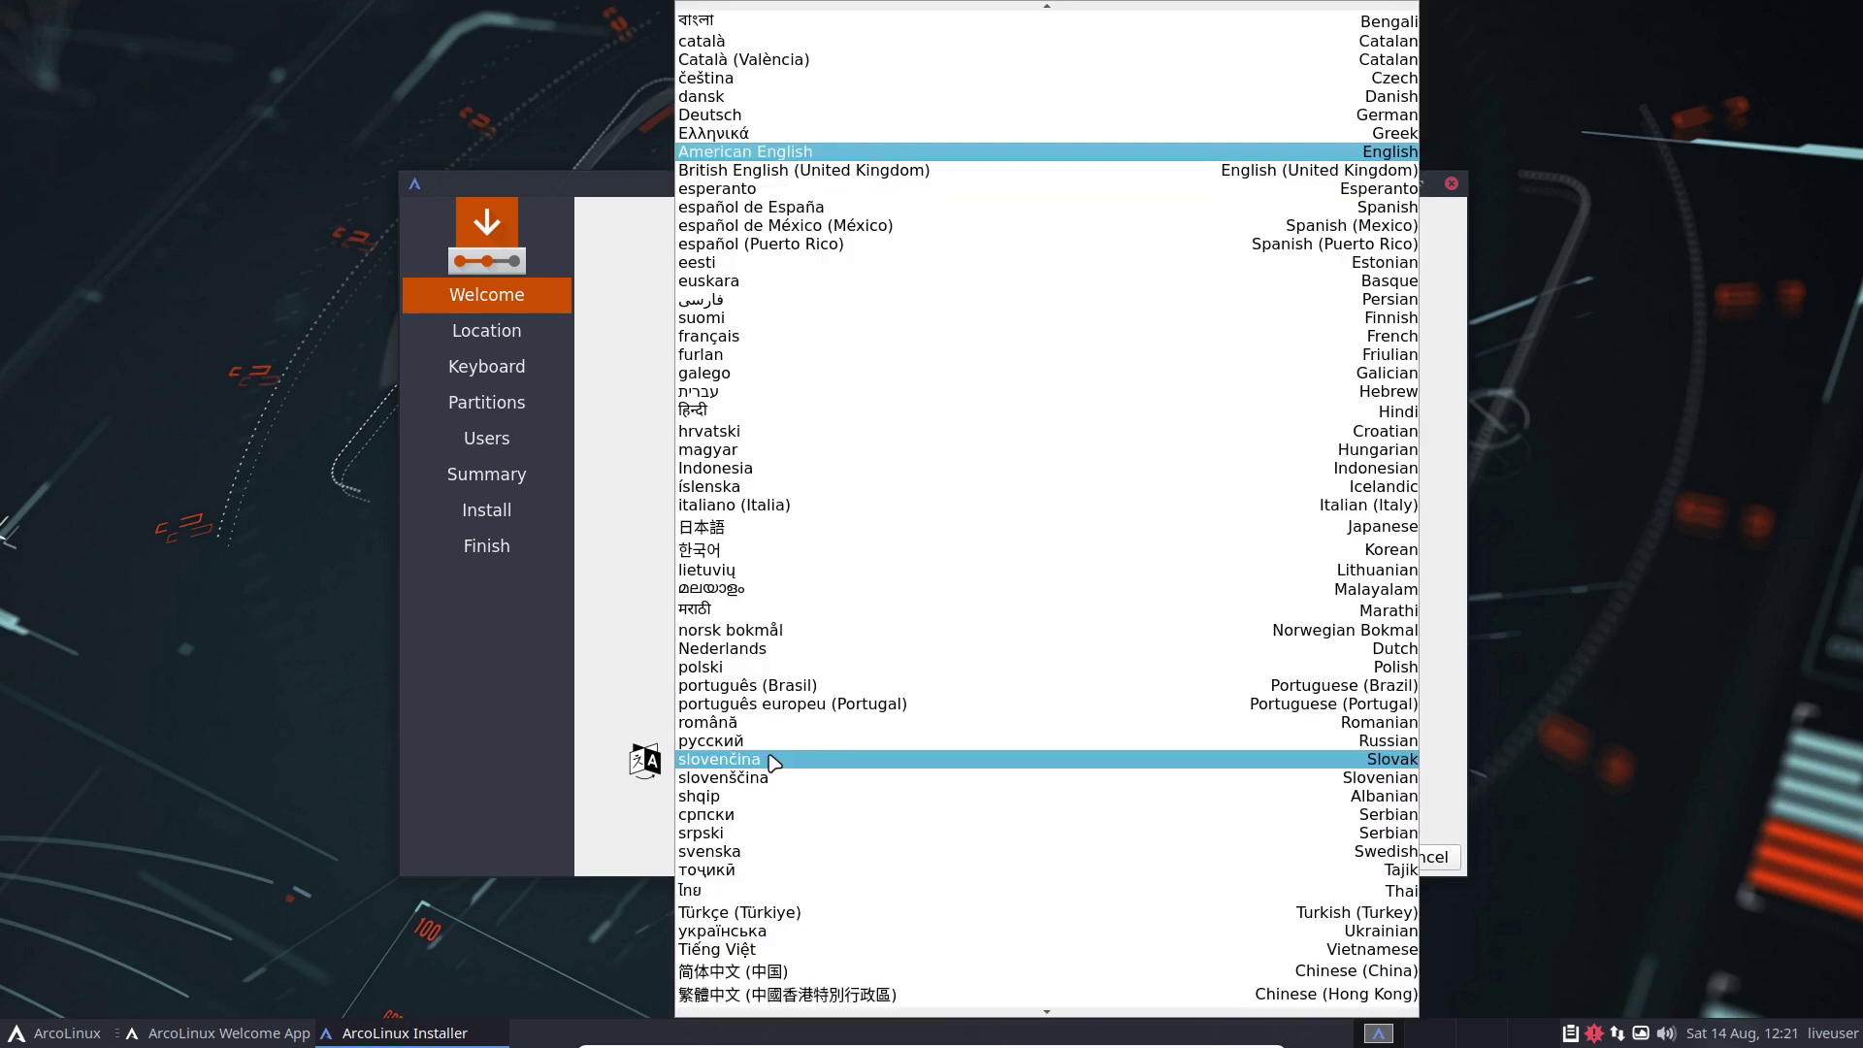
pyautogui.click(613, 743)
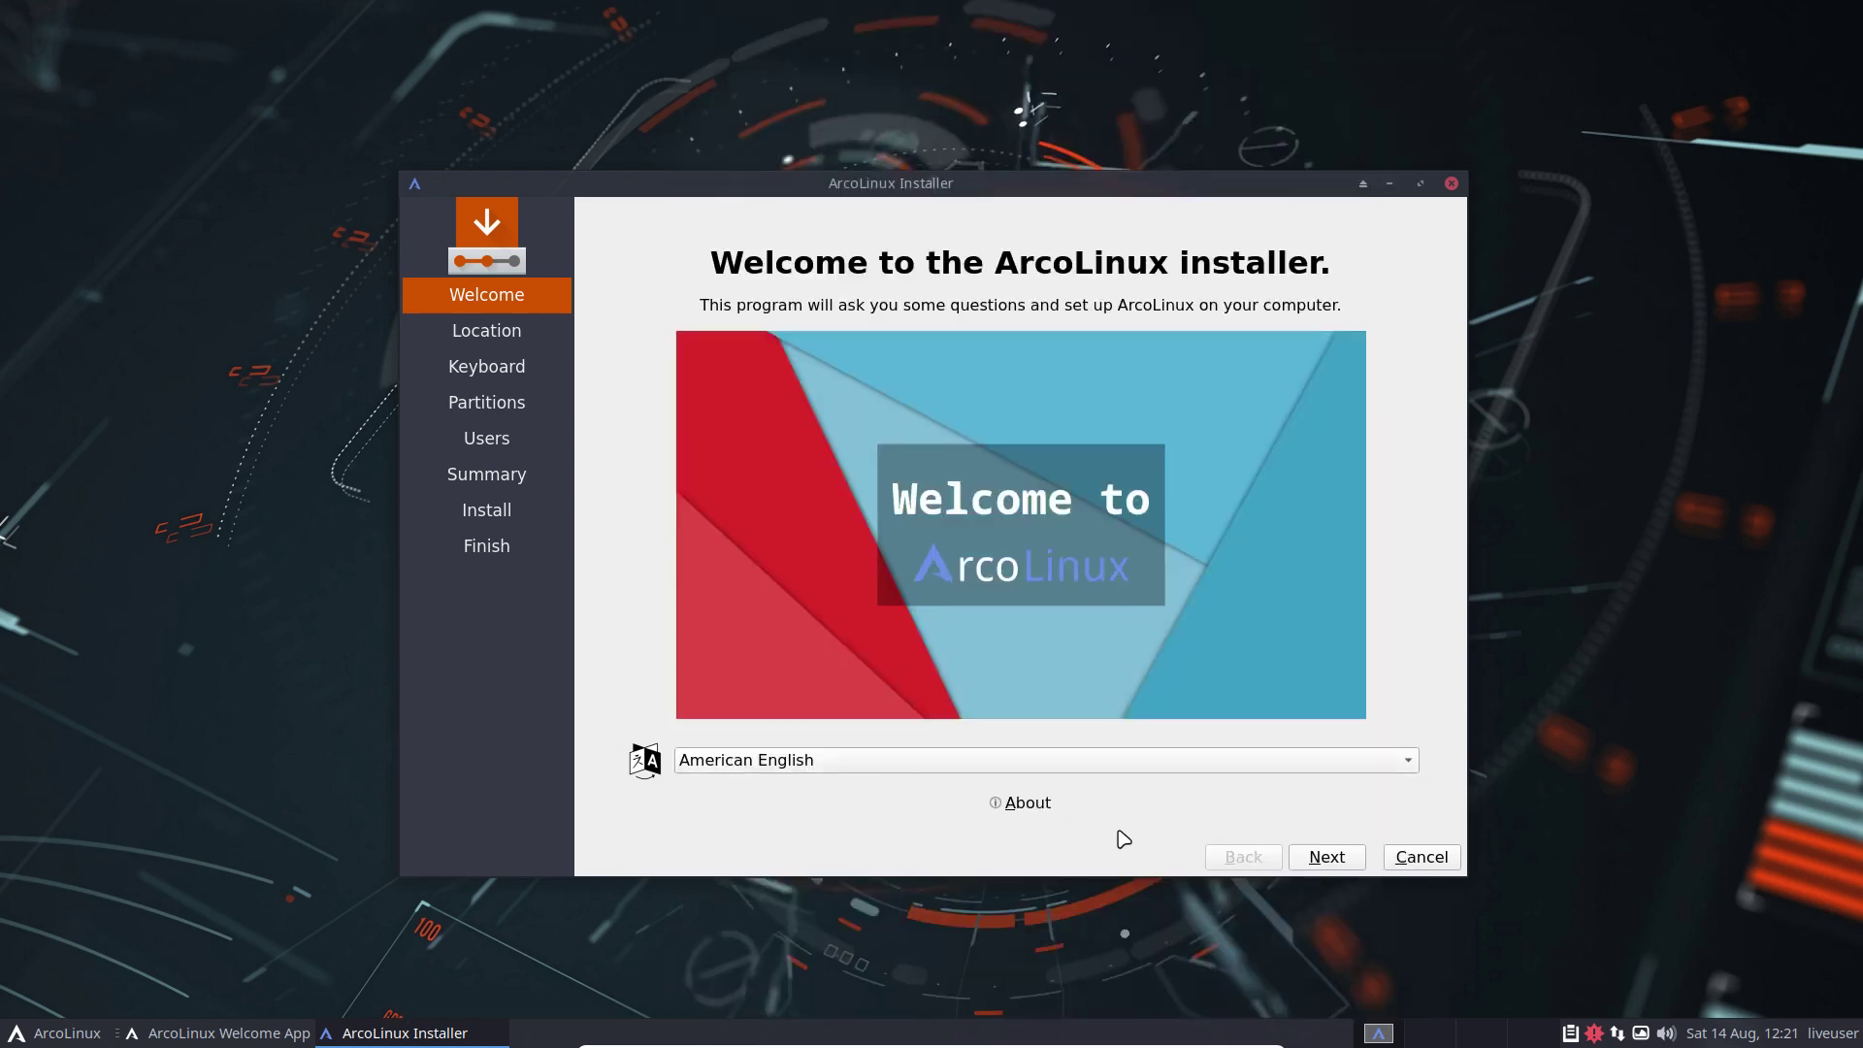
pyautogui.click(1028, 802)
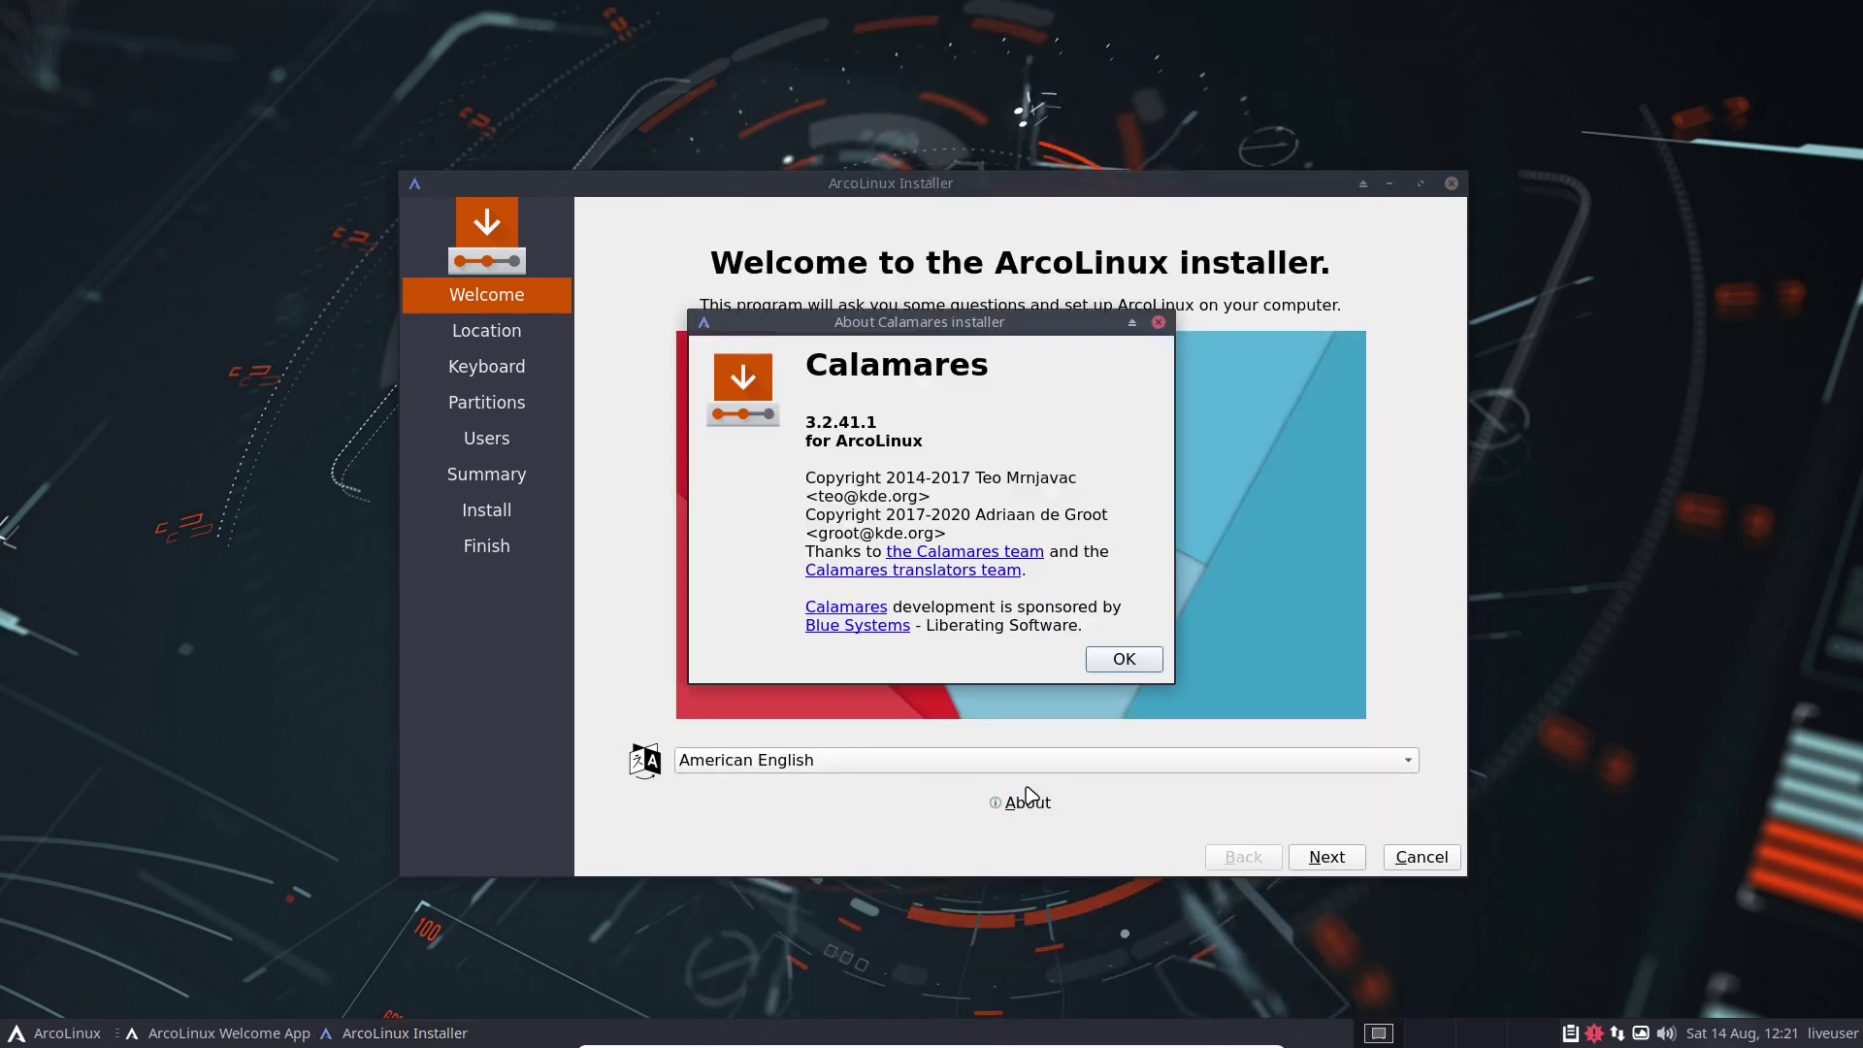
pyautogui.click(1116, 658)
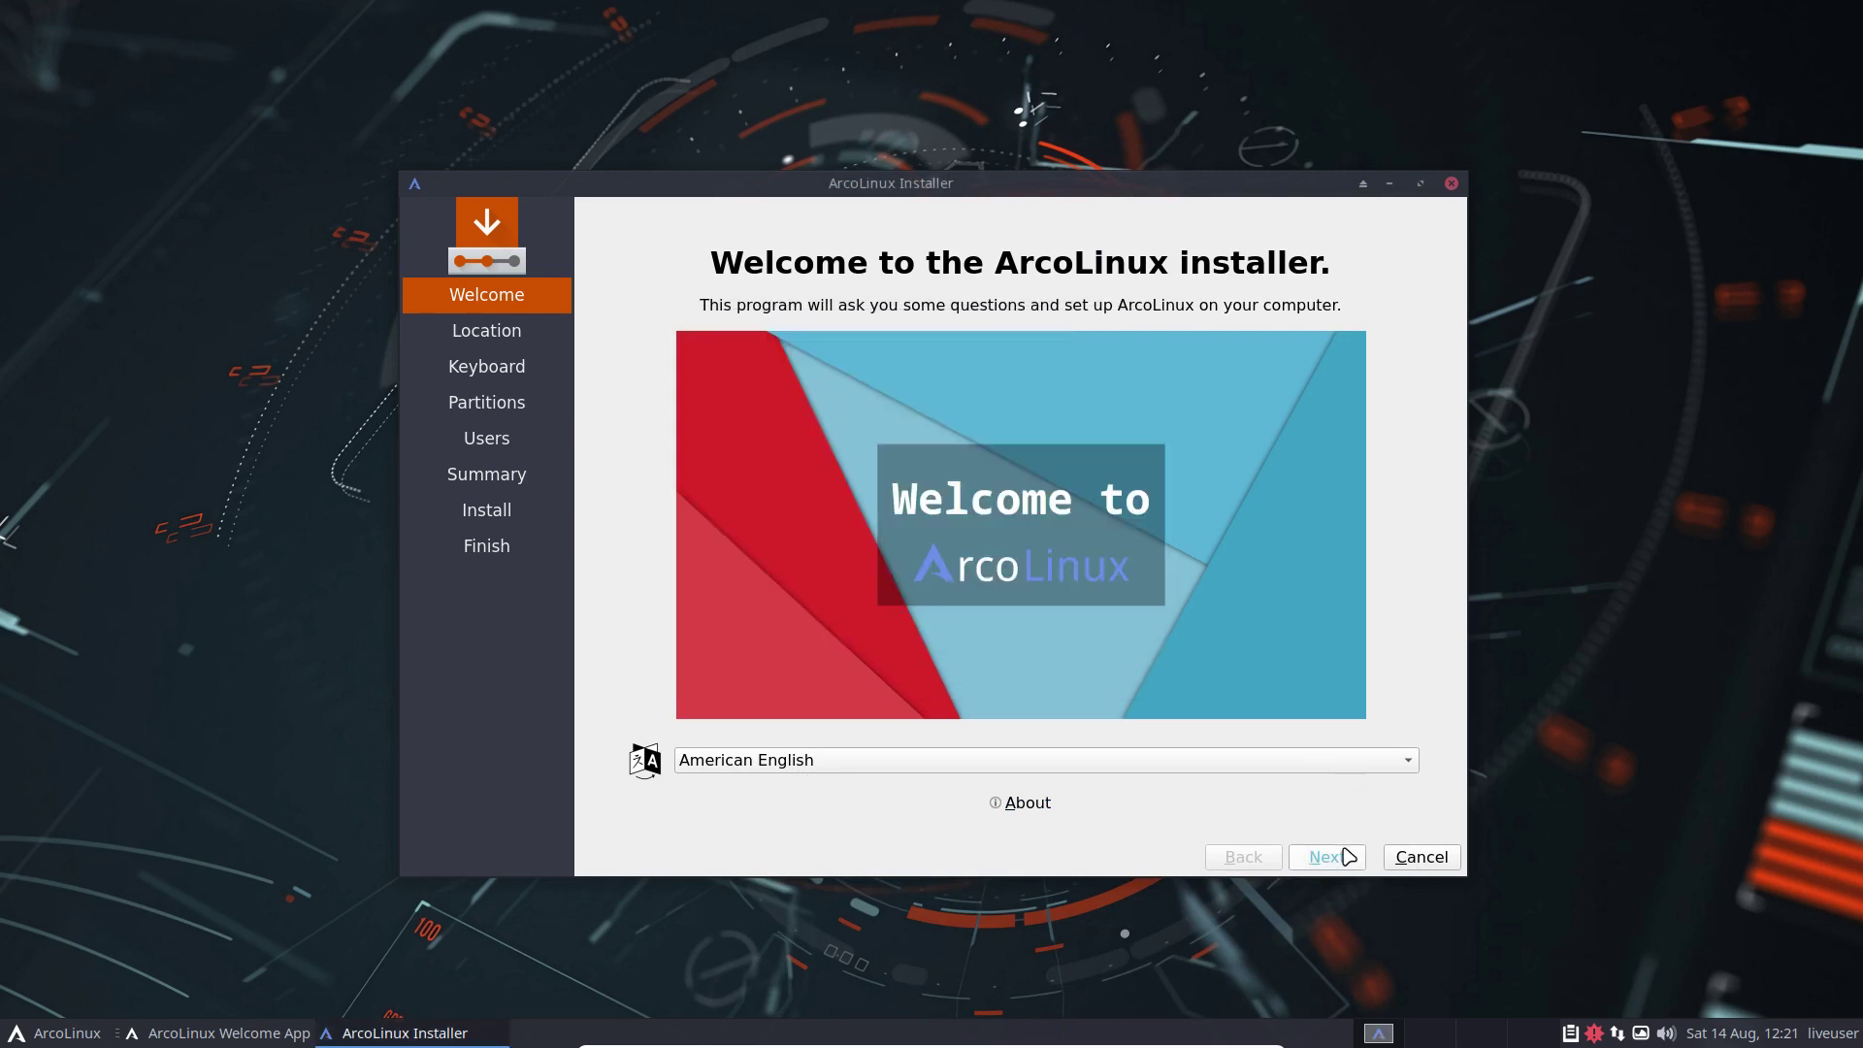
# Pass Welcome, keep Europe/Brussels, pick the Belgian keyboard layout and continue to Partitions
pyautogui.click(1347, 857)
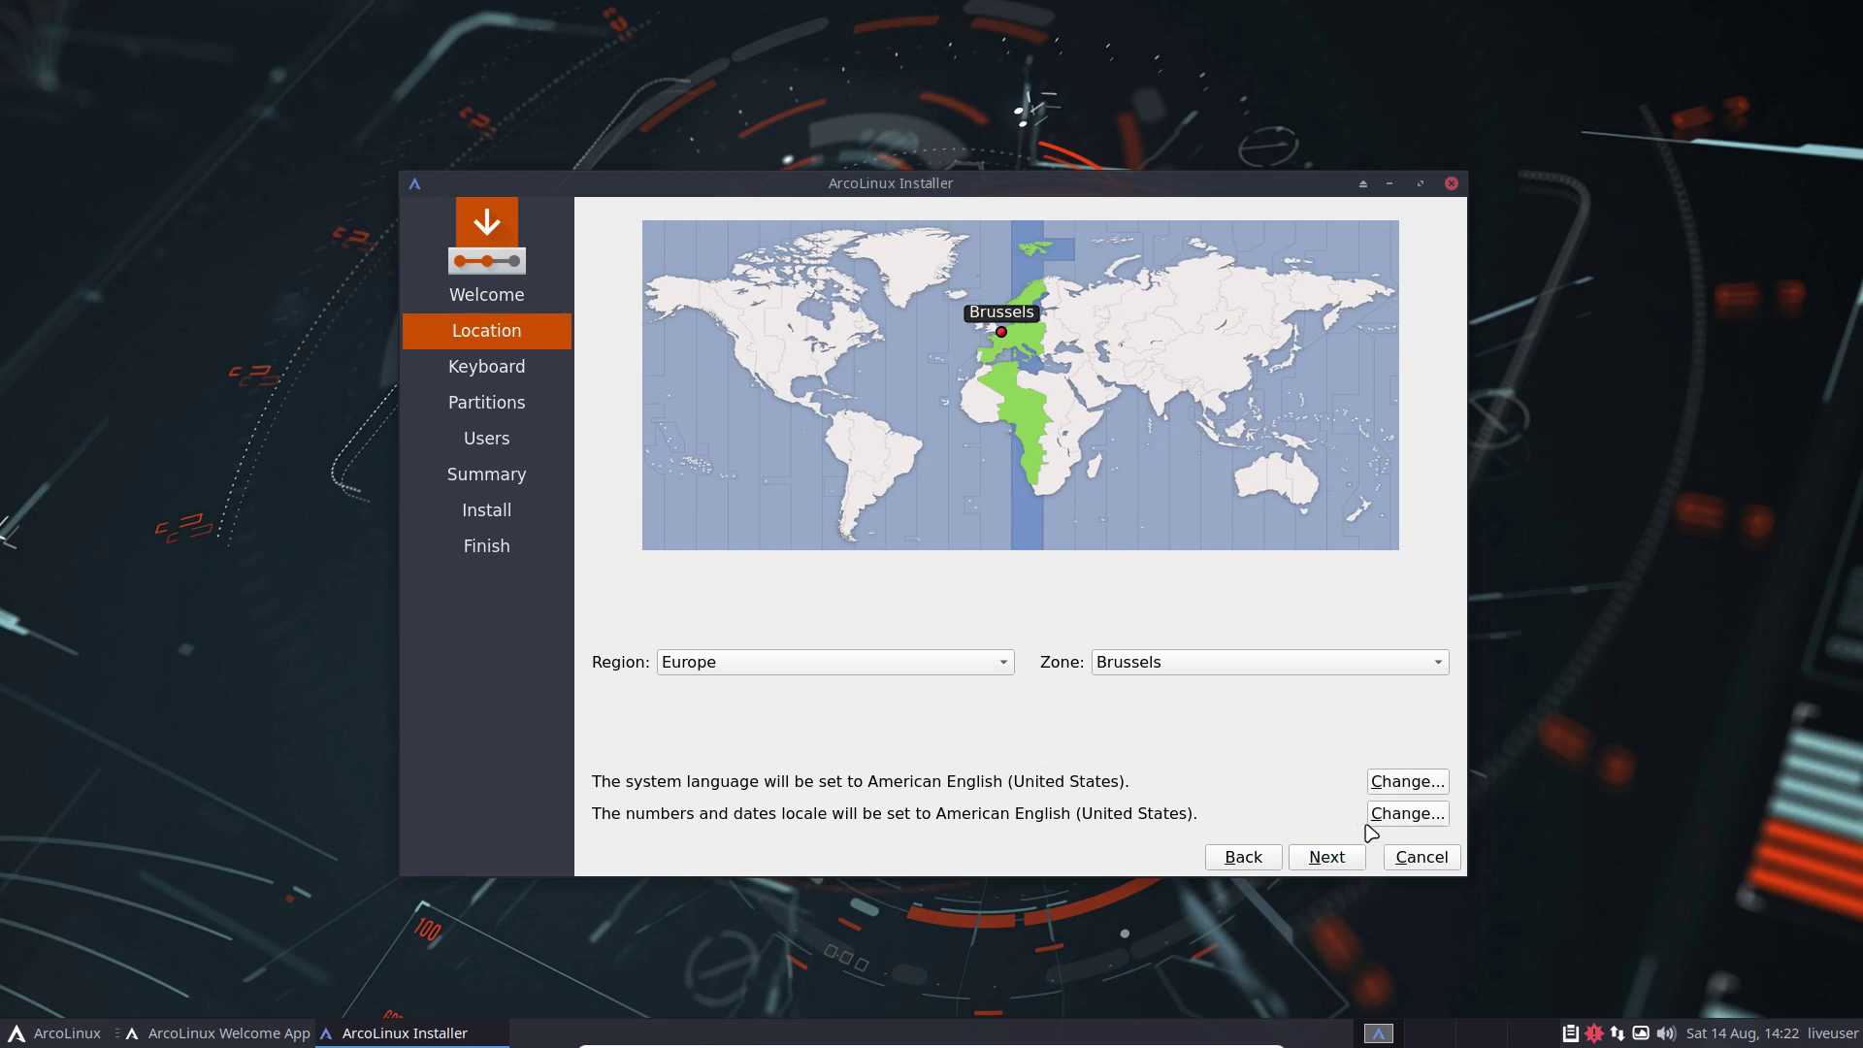
pyautogui.click(1330, 859)
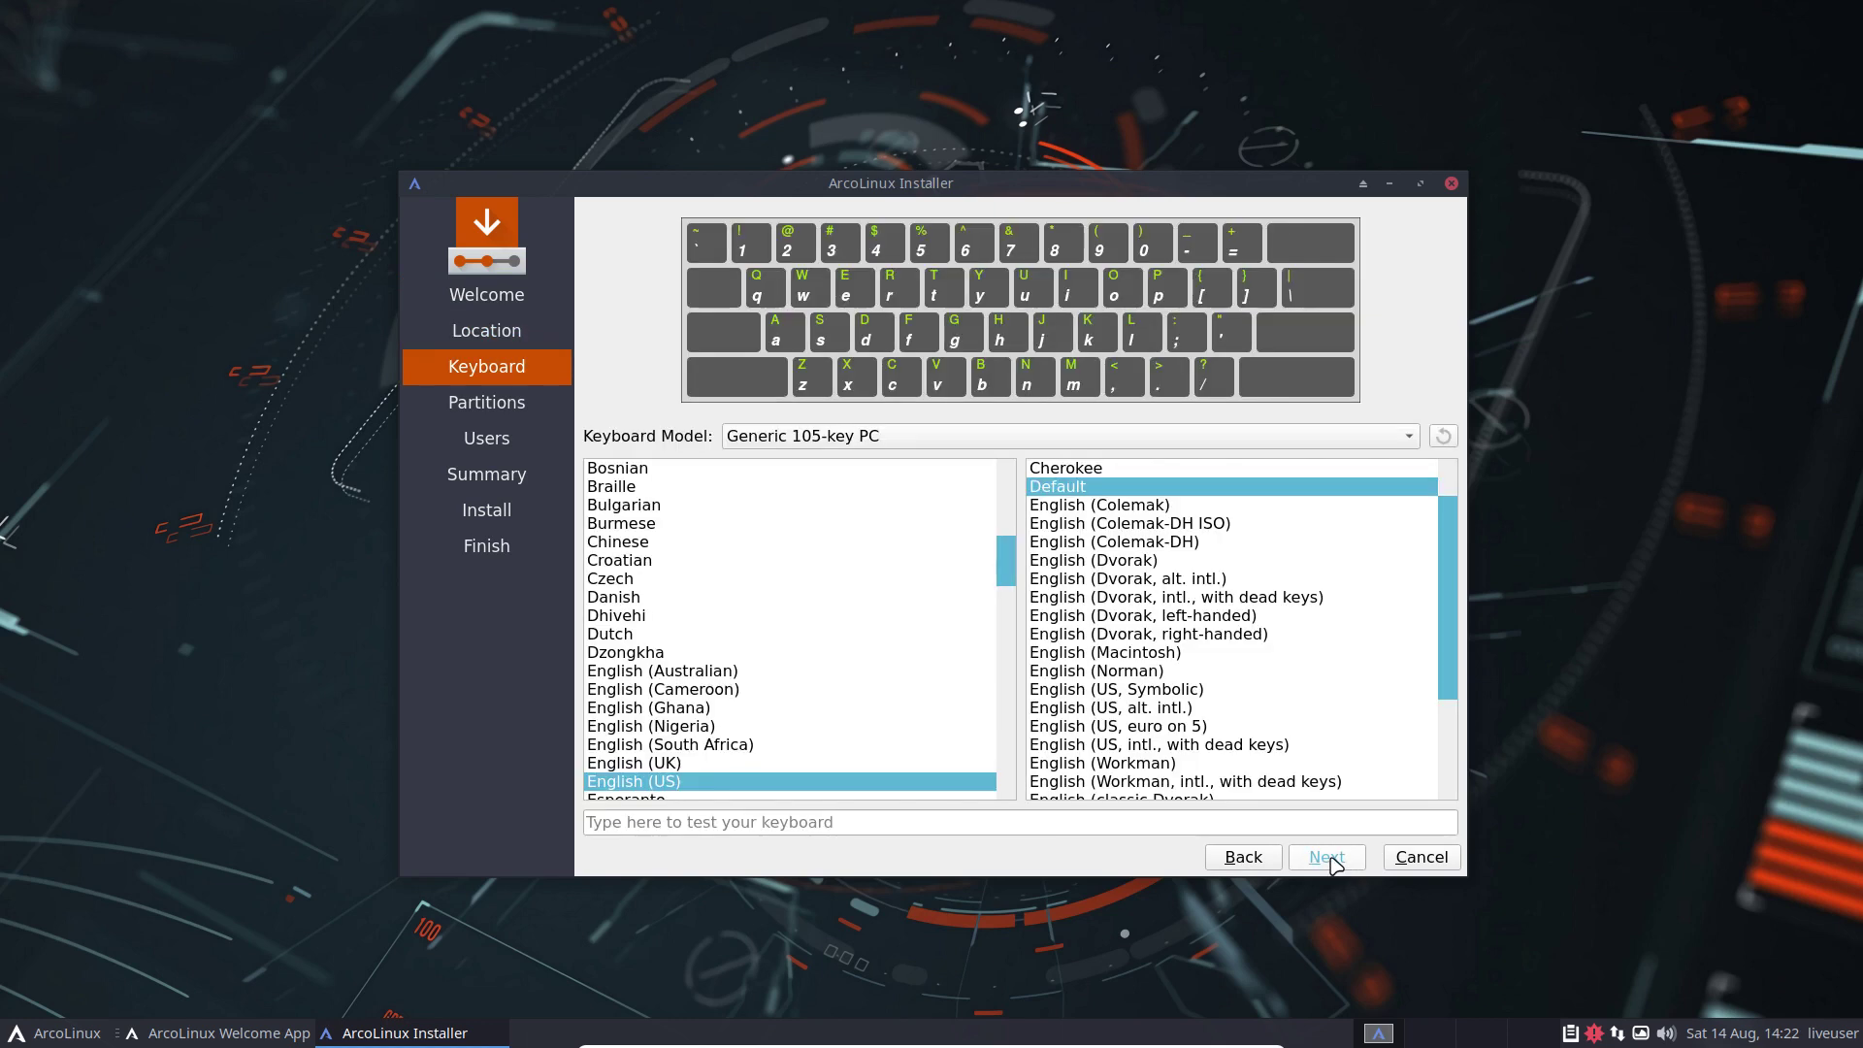
pyautogui.scroll(4, 747, 629)
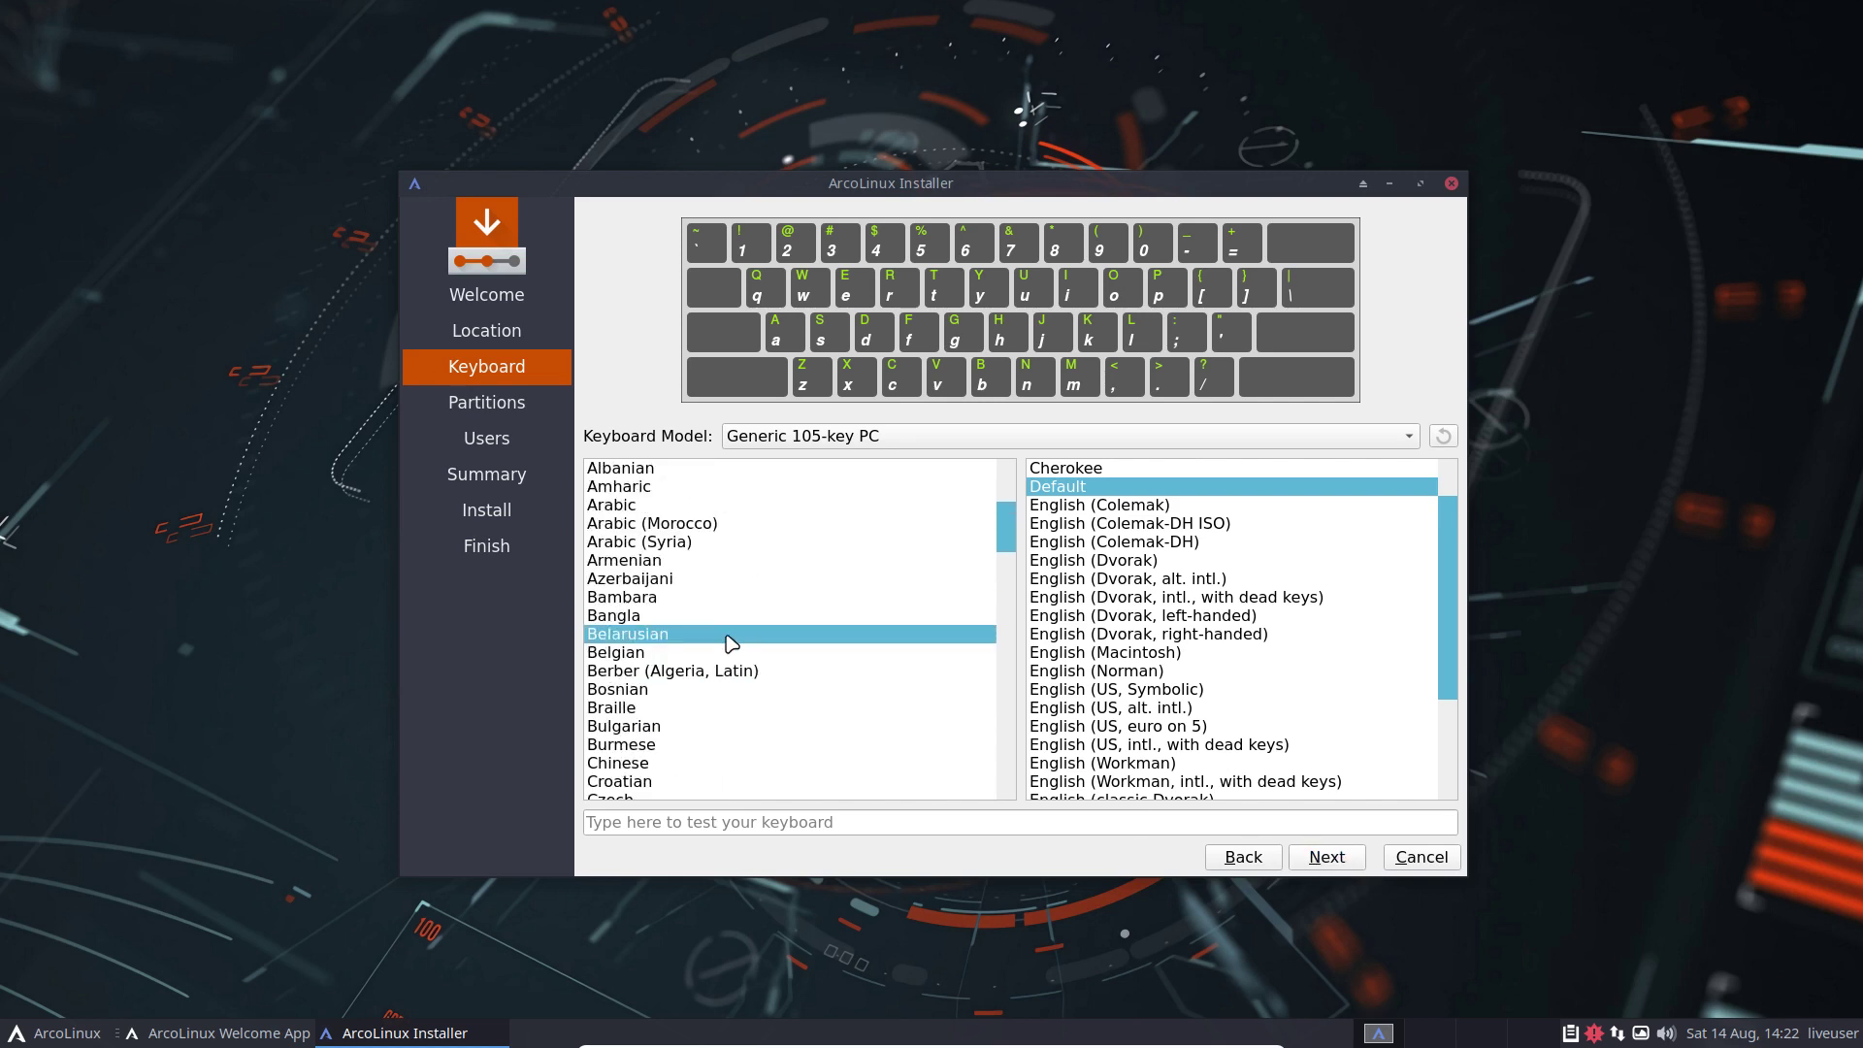
pyautogui.click(713, 652)
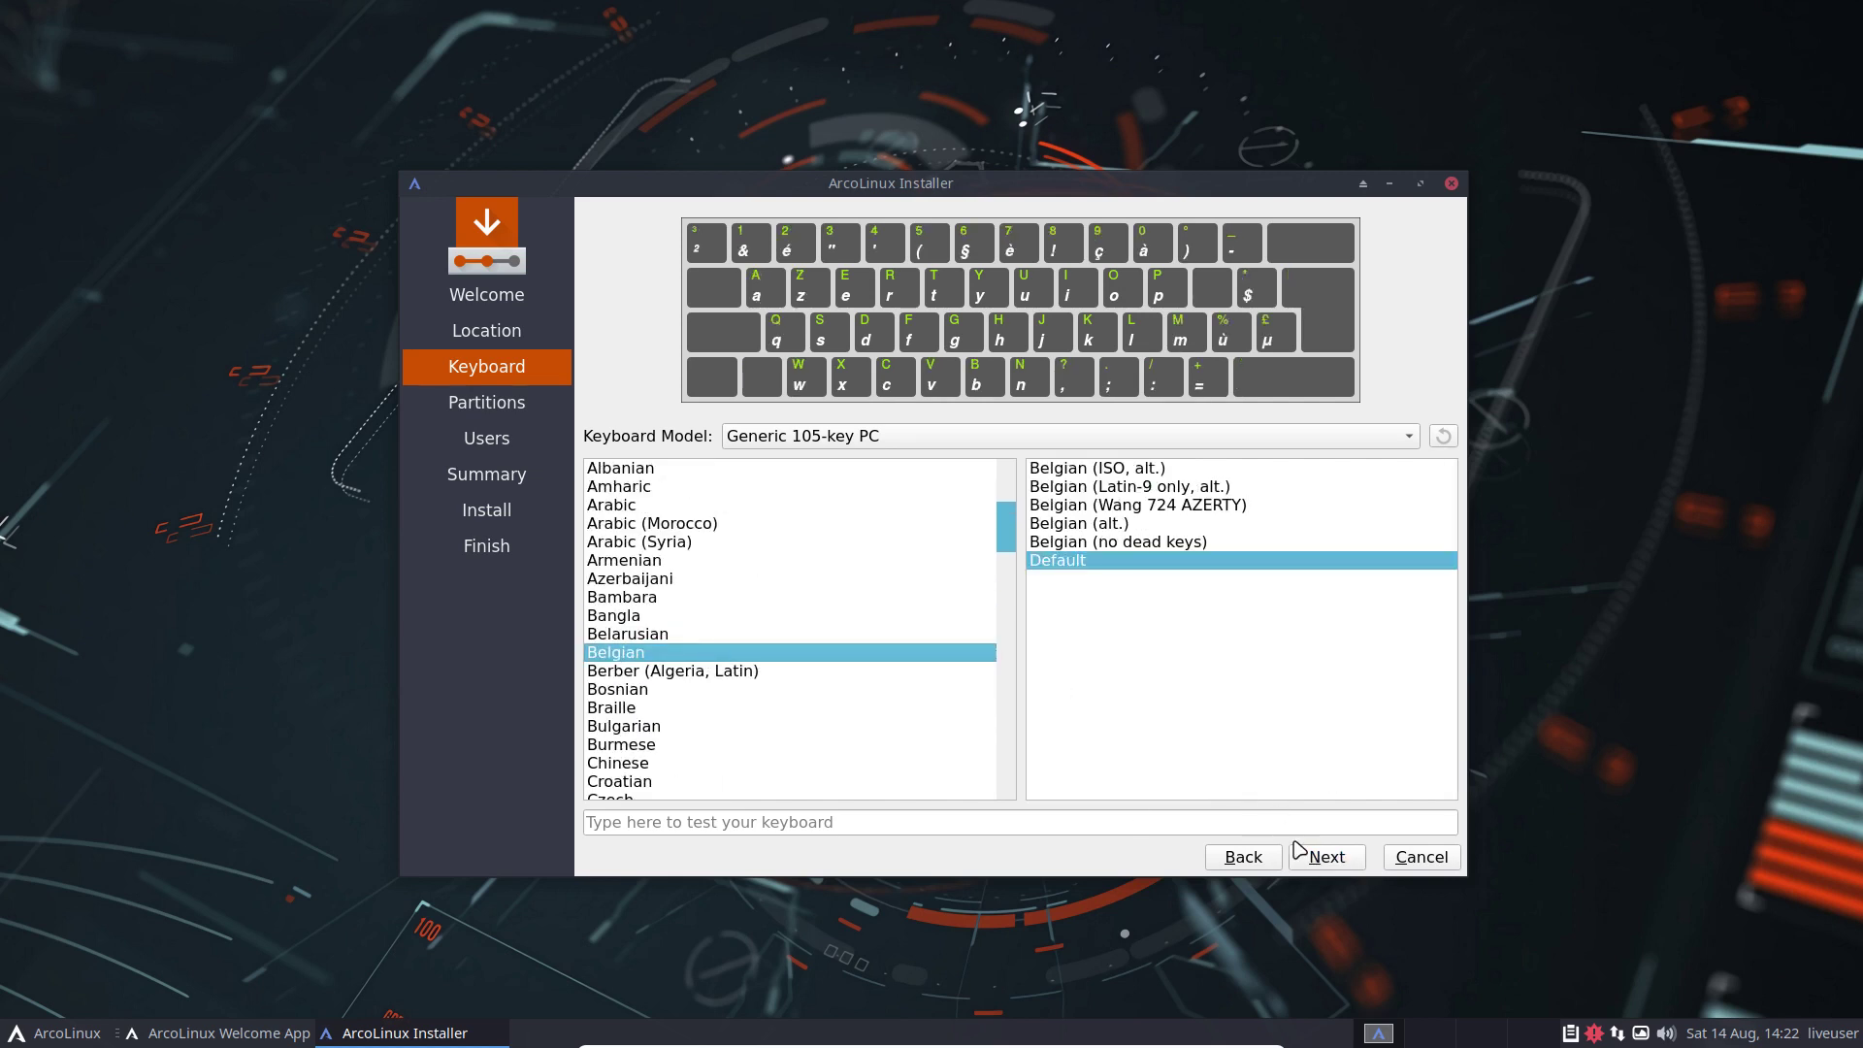
pyautogui.click(1322, 860)
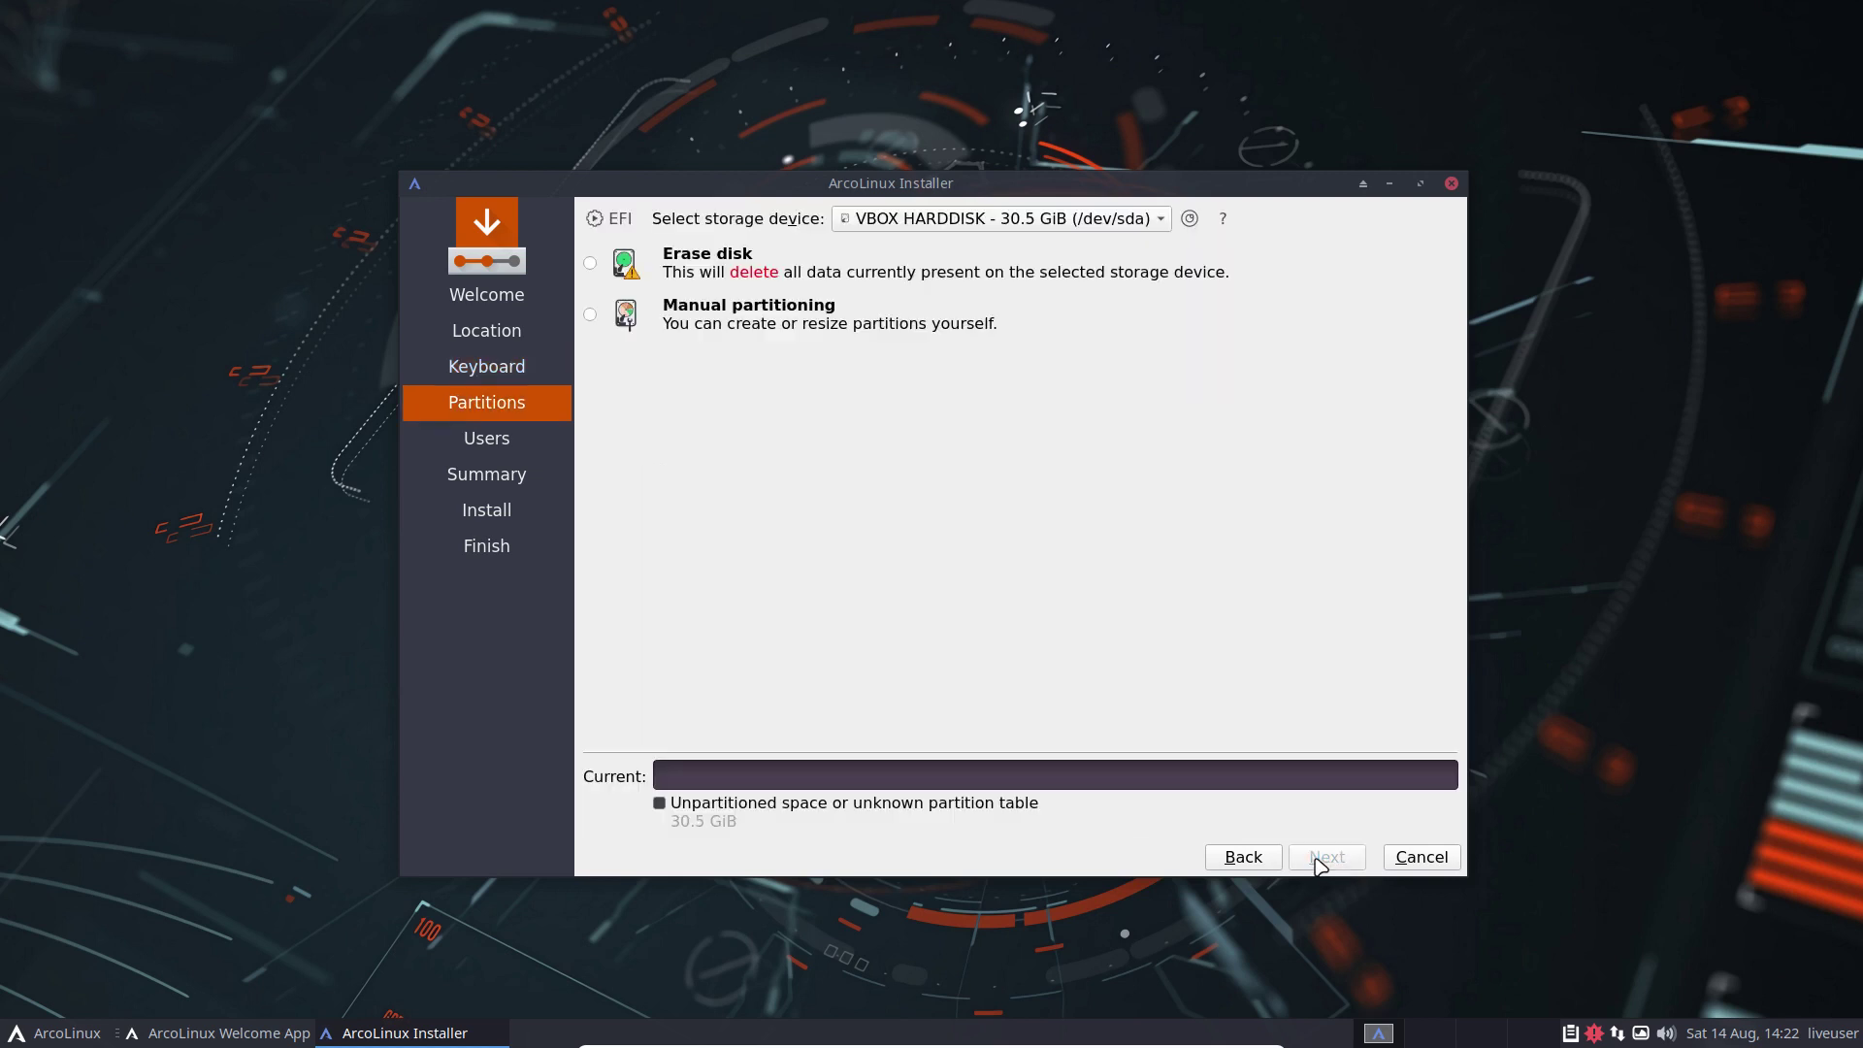
# Choose Erase disk, try Swap (with Hibernate), set btrfs, then switch swap to No Swap
pyautogui.click(706, 260)
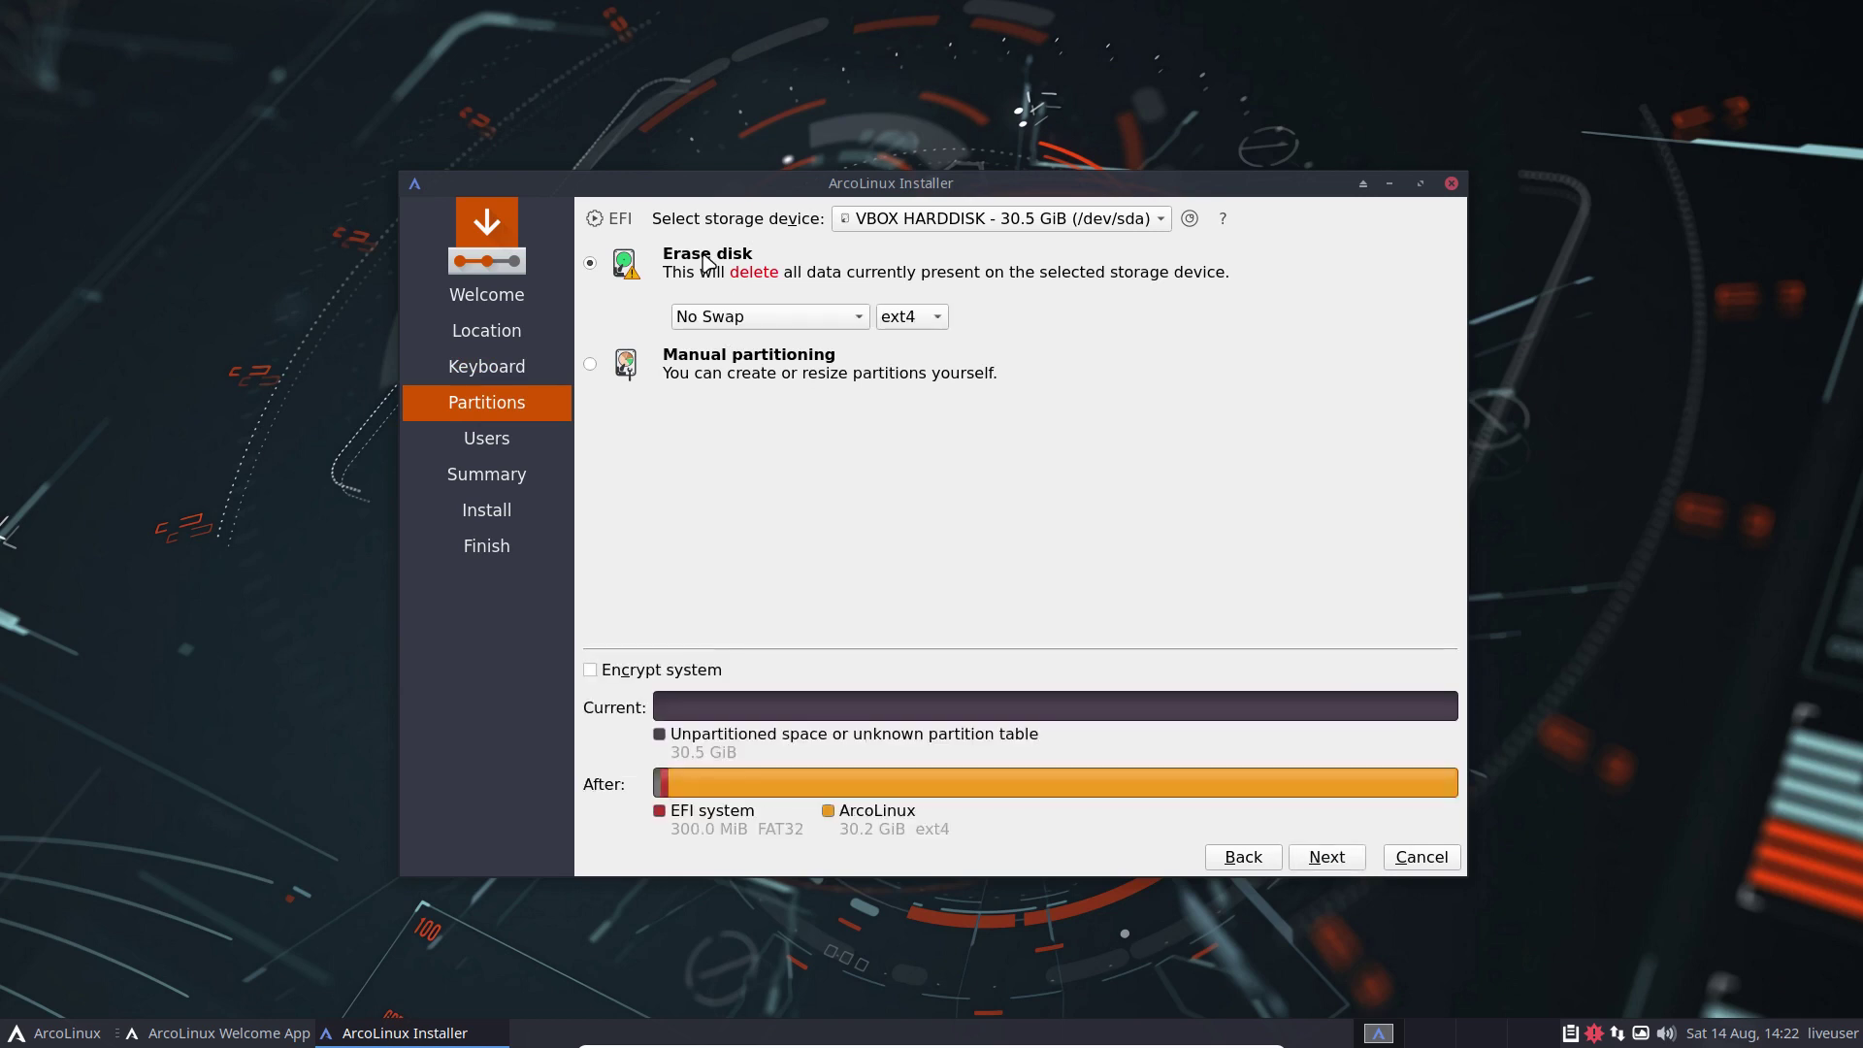
pyautogui.click(730, 321)
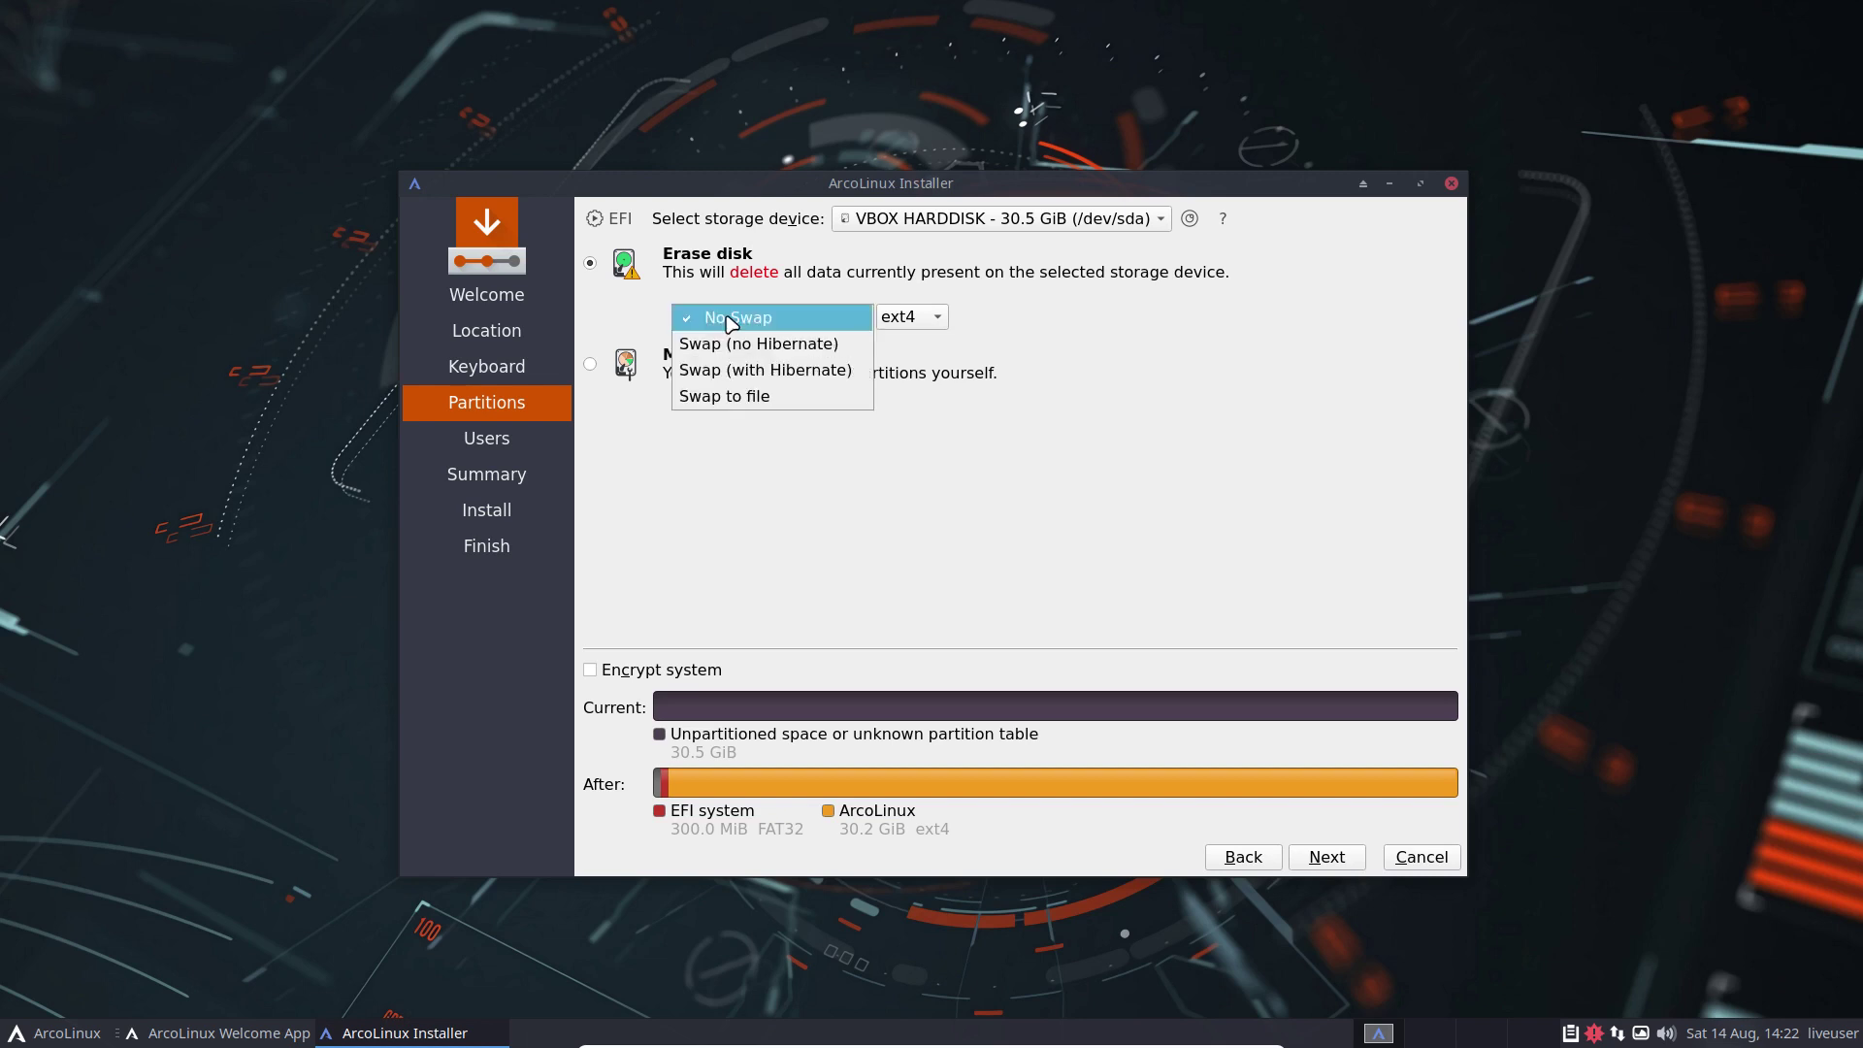
pyautogui.click(771, 377)
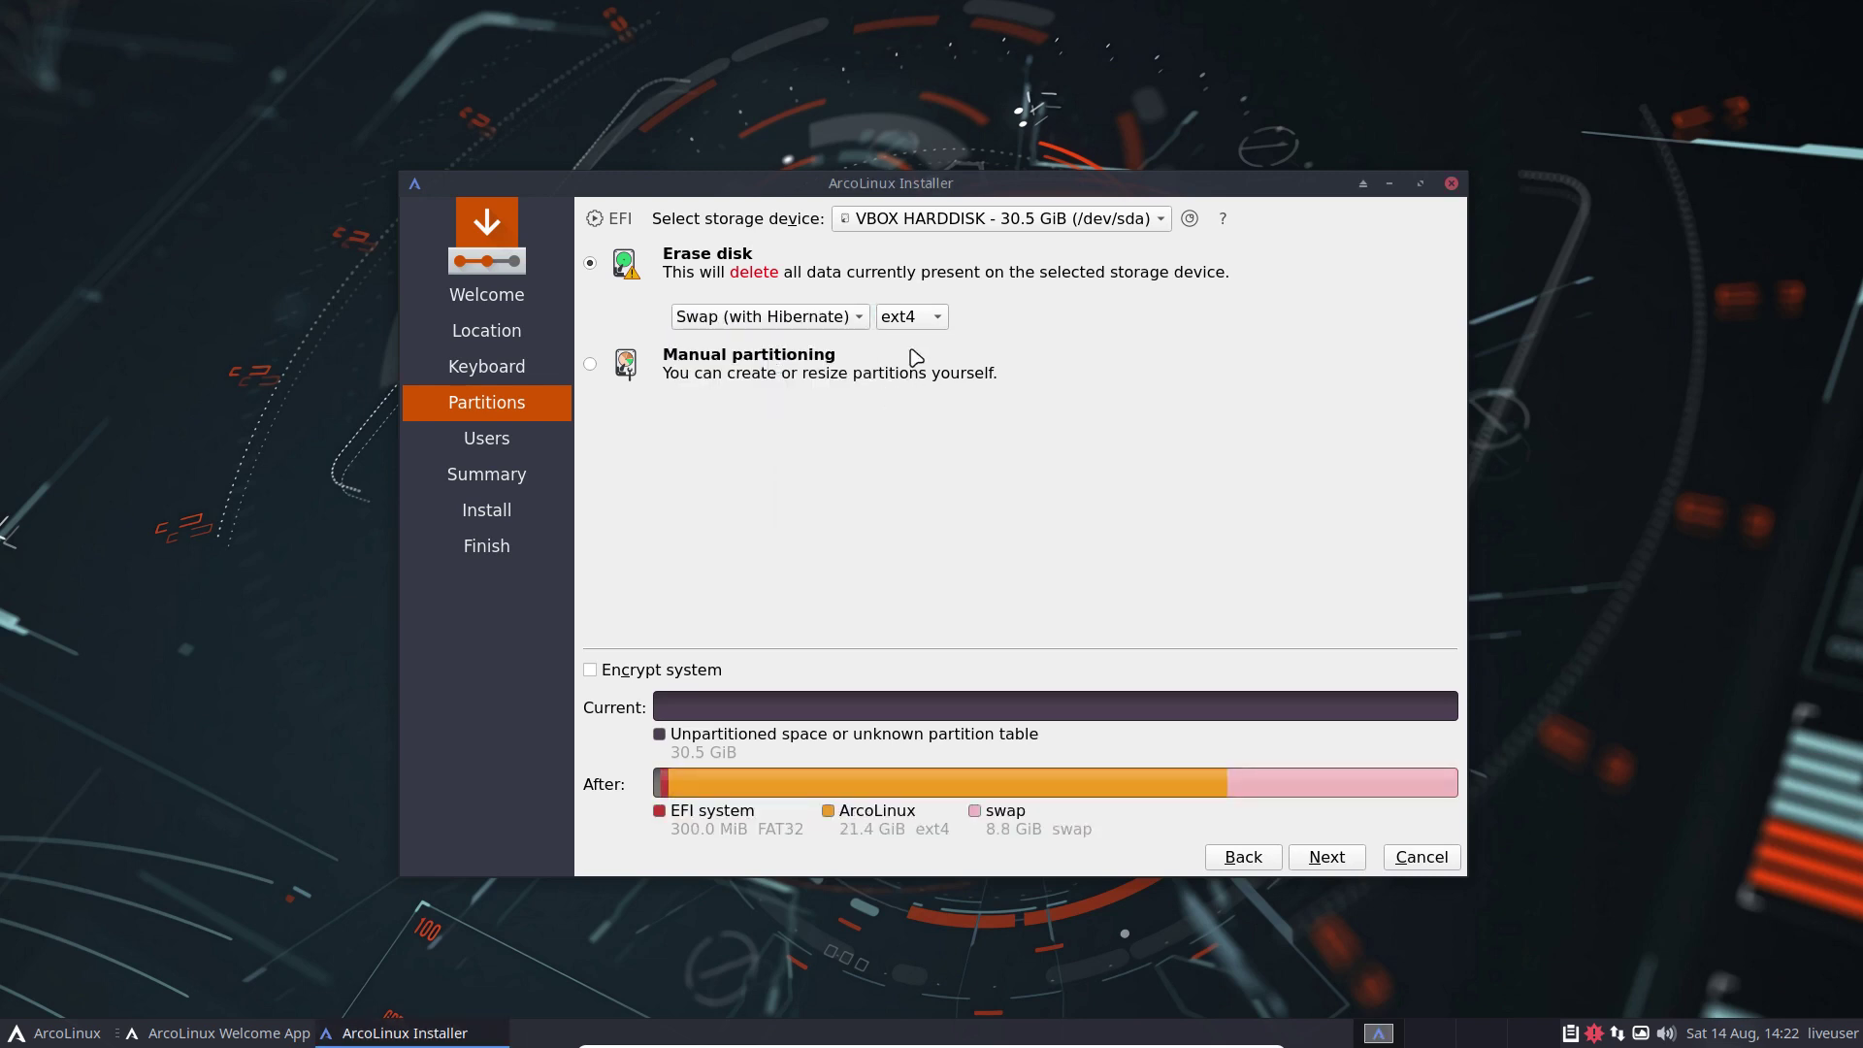
pyautogui.click(930, 317)
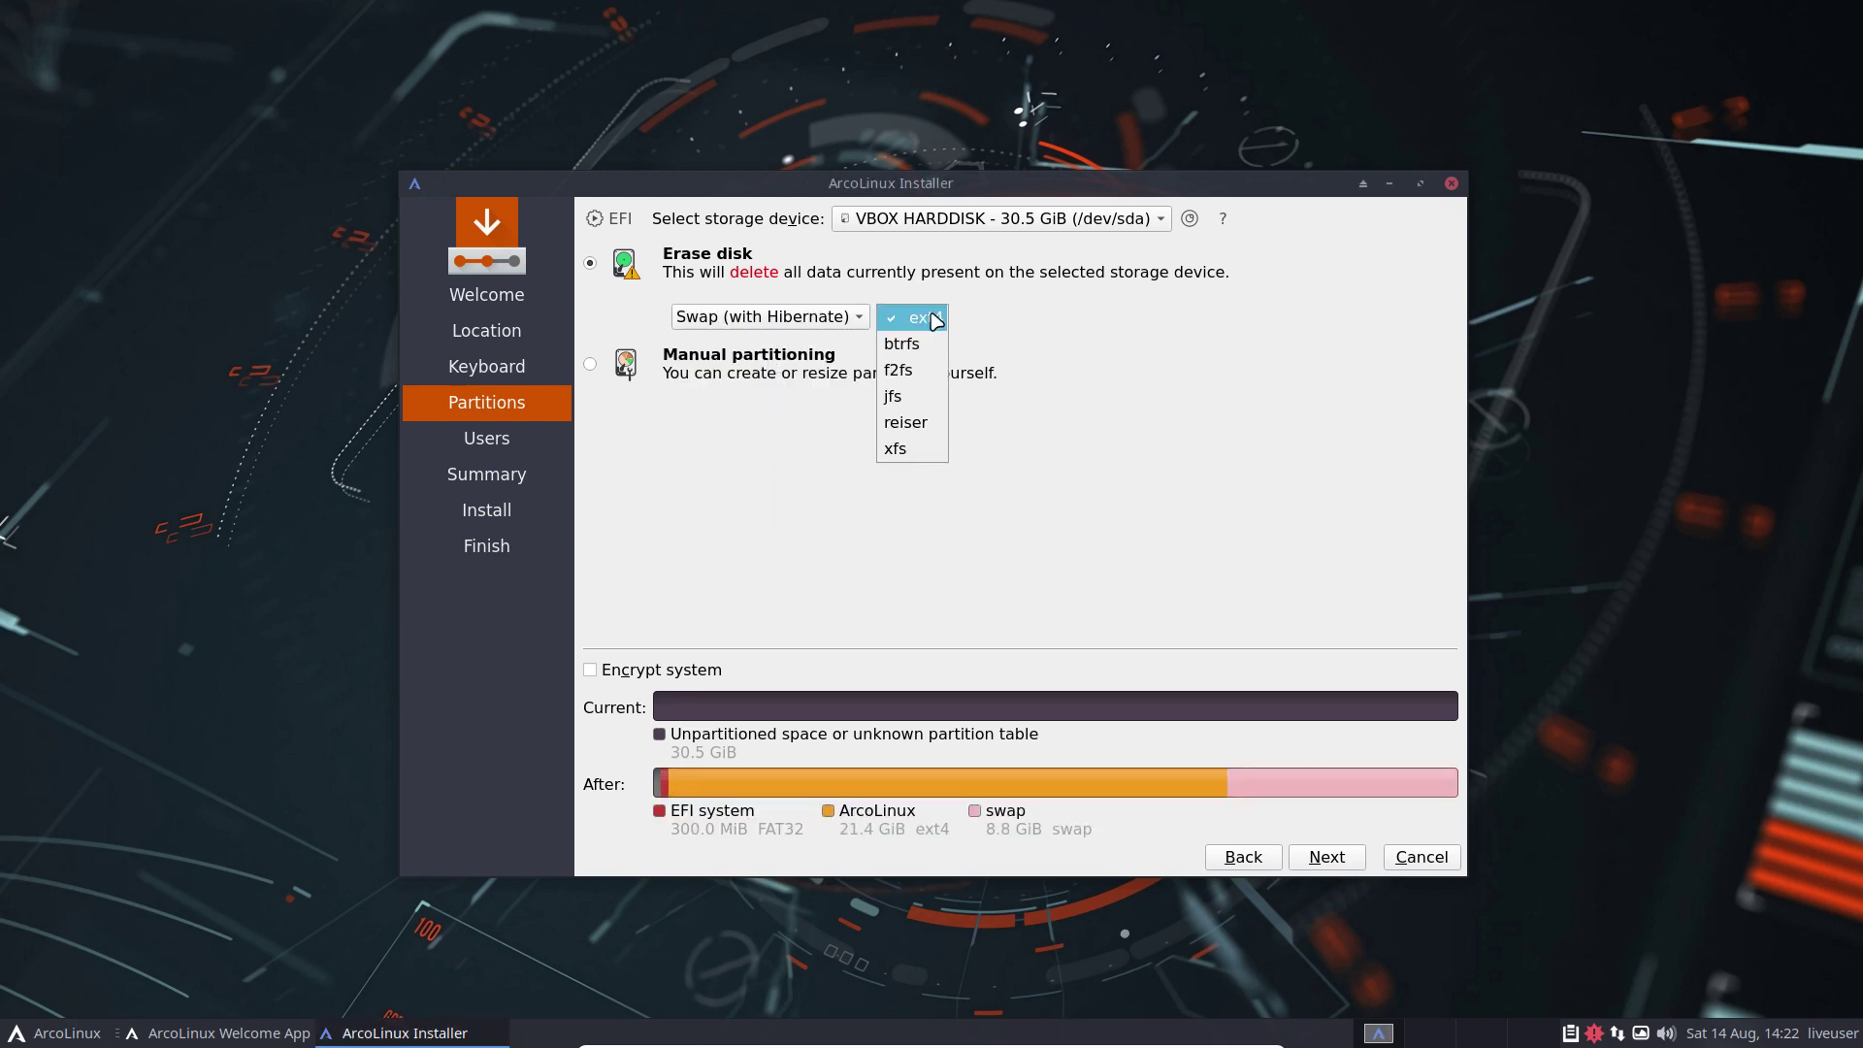
pyautogui.click(928, 340)
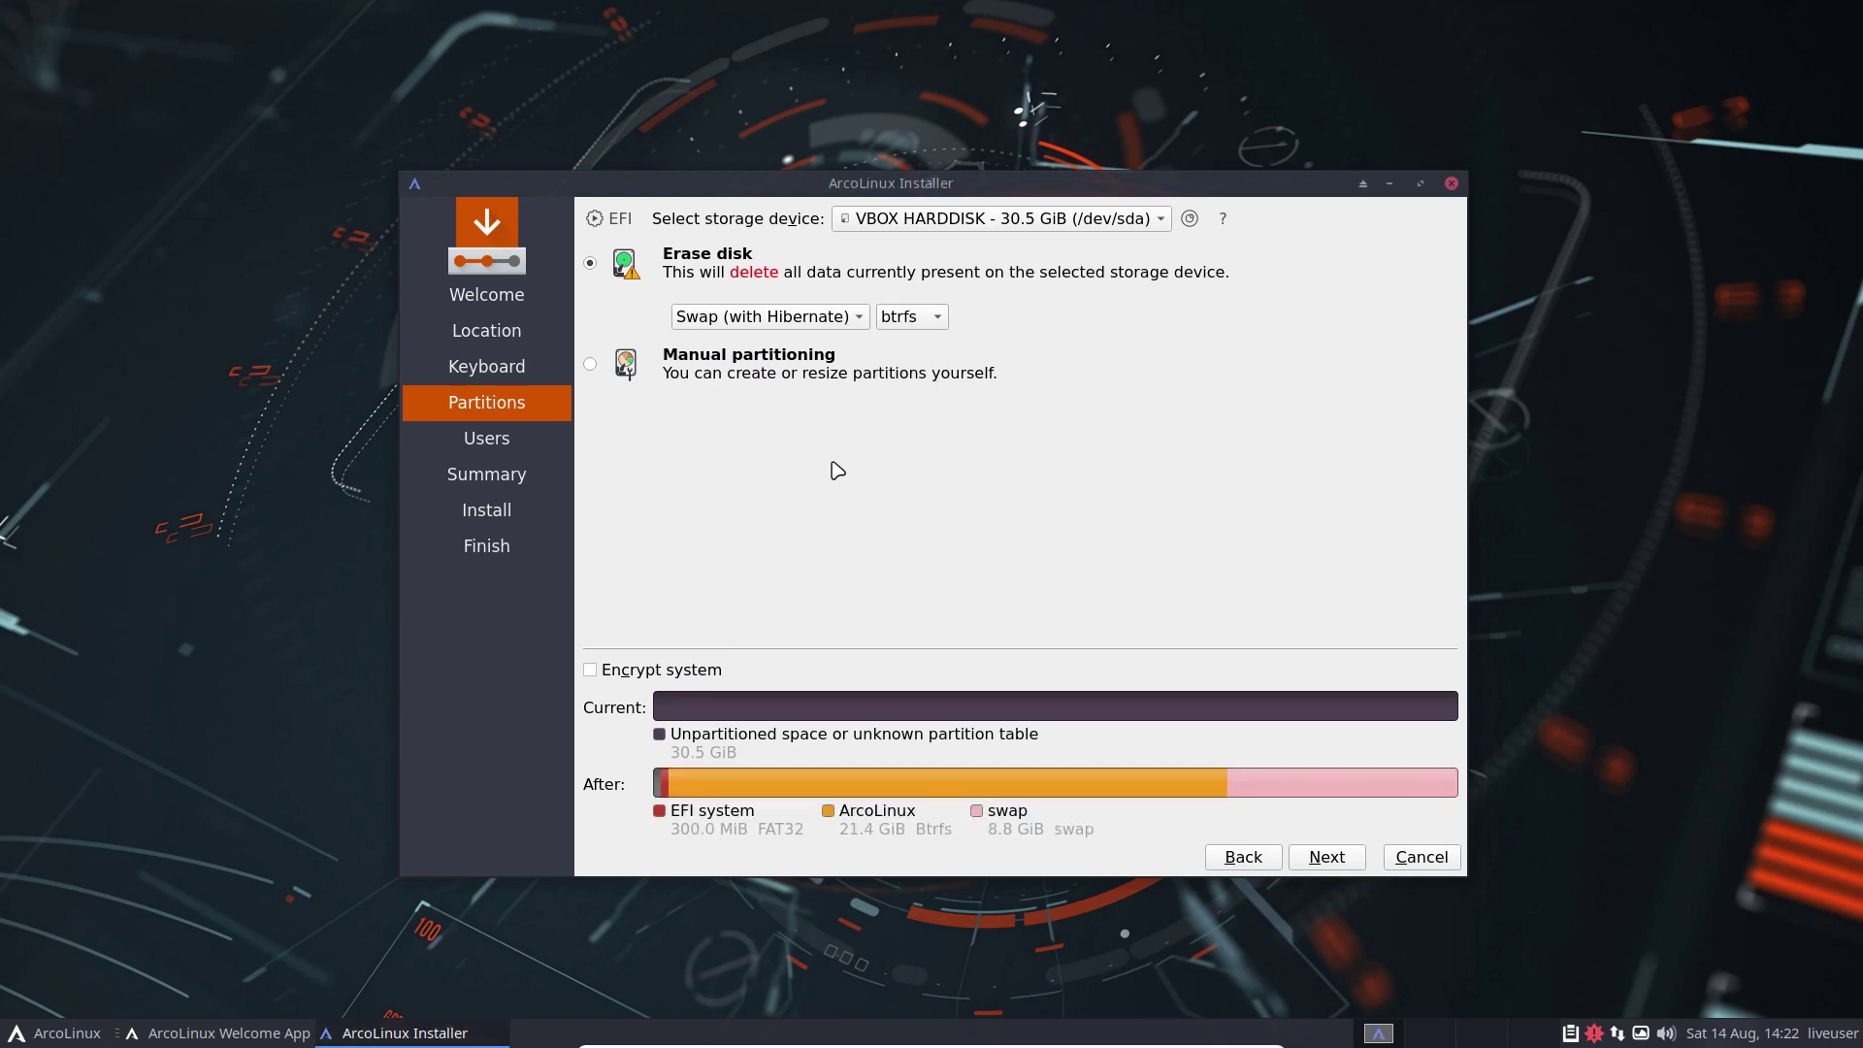
pyautogui.click(813, 319)
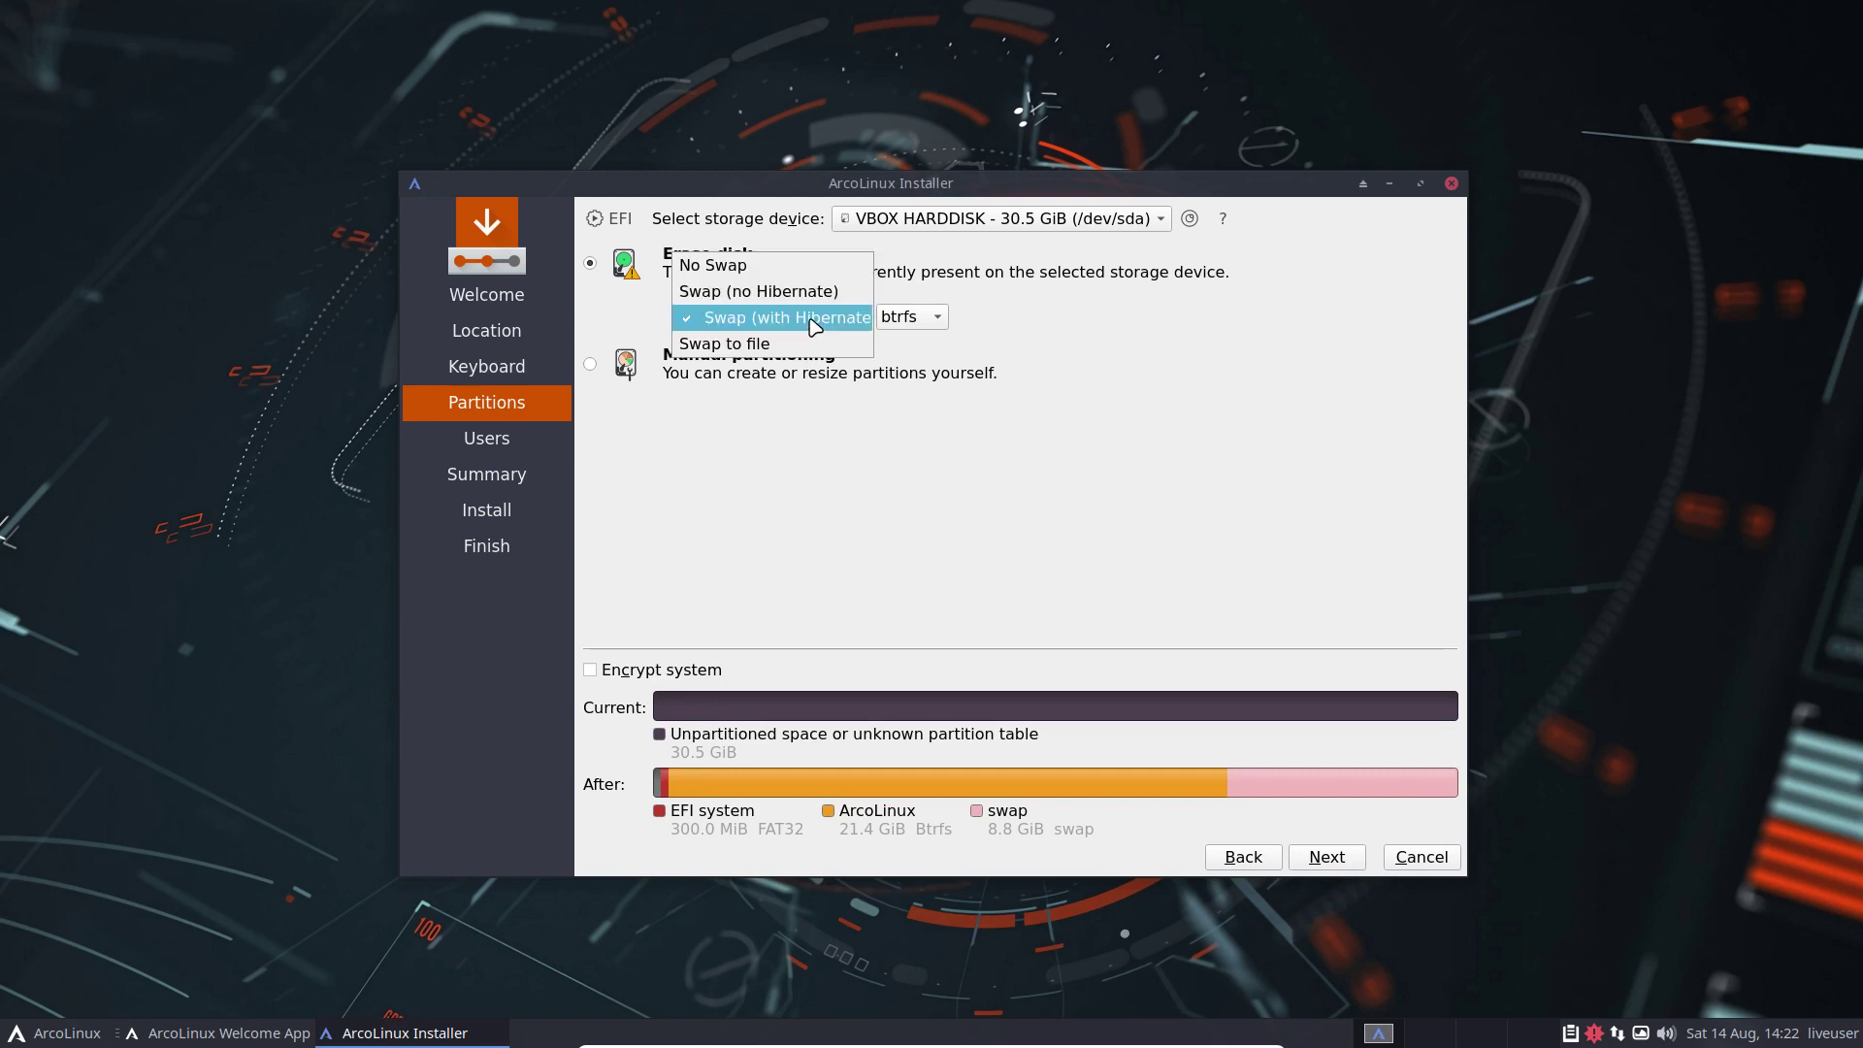
pyautogui.click(798, 268)
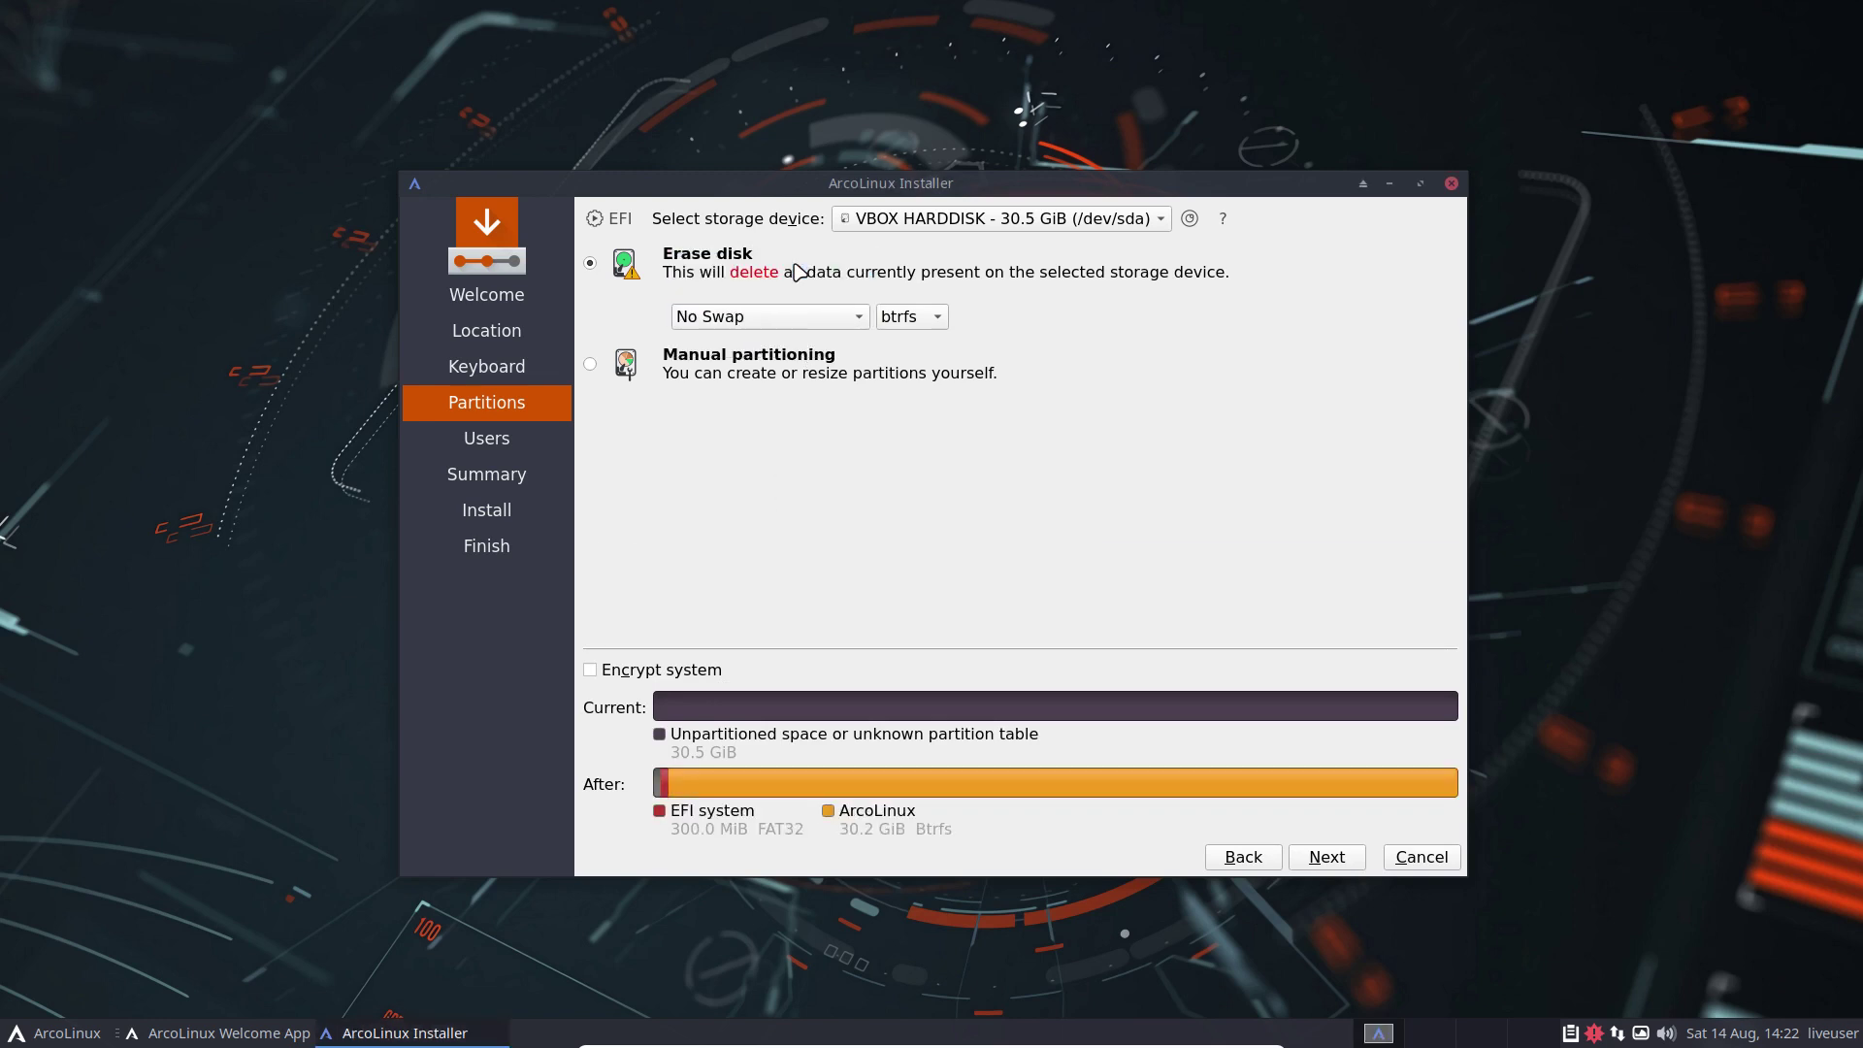
# Try Swap (no Hibernate) and Swap (with Hibernate), then settle on Swap to file
pyautogui.click(816, 328)
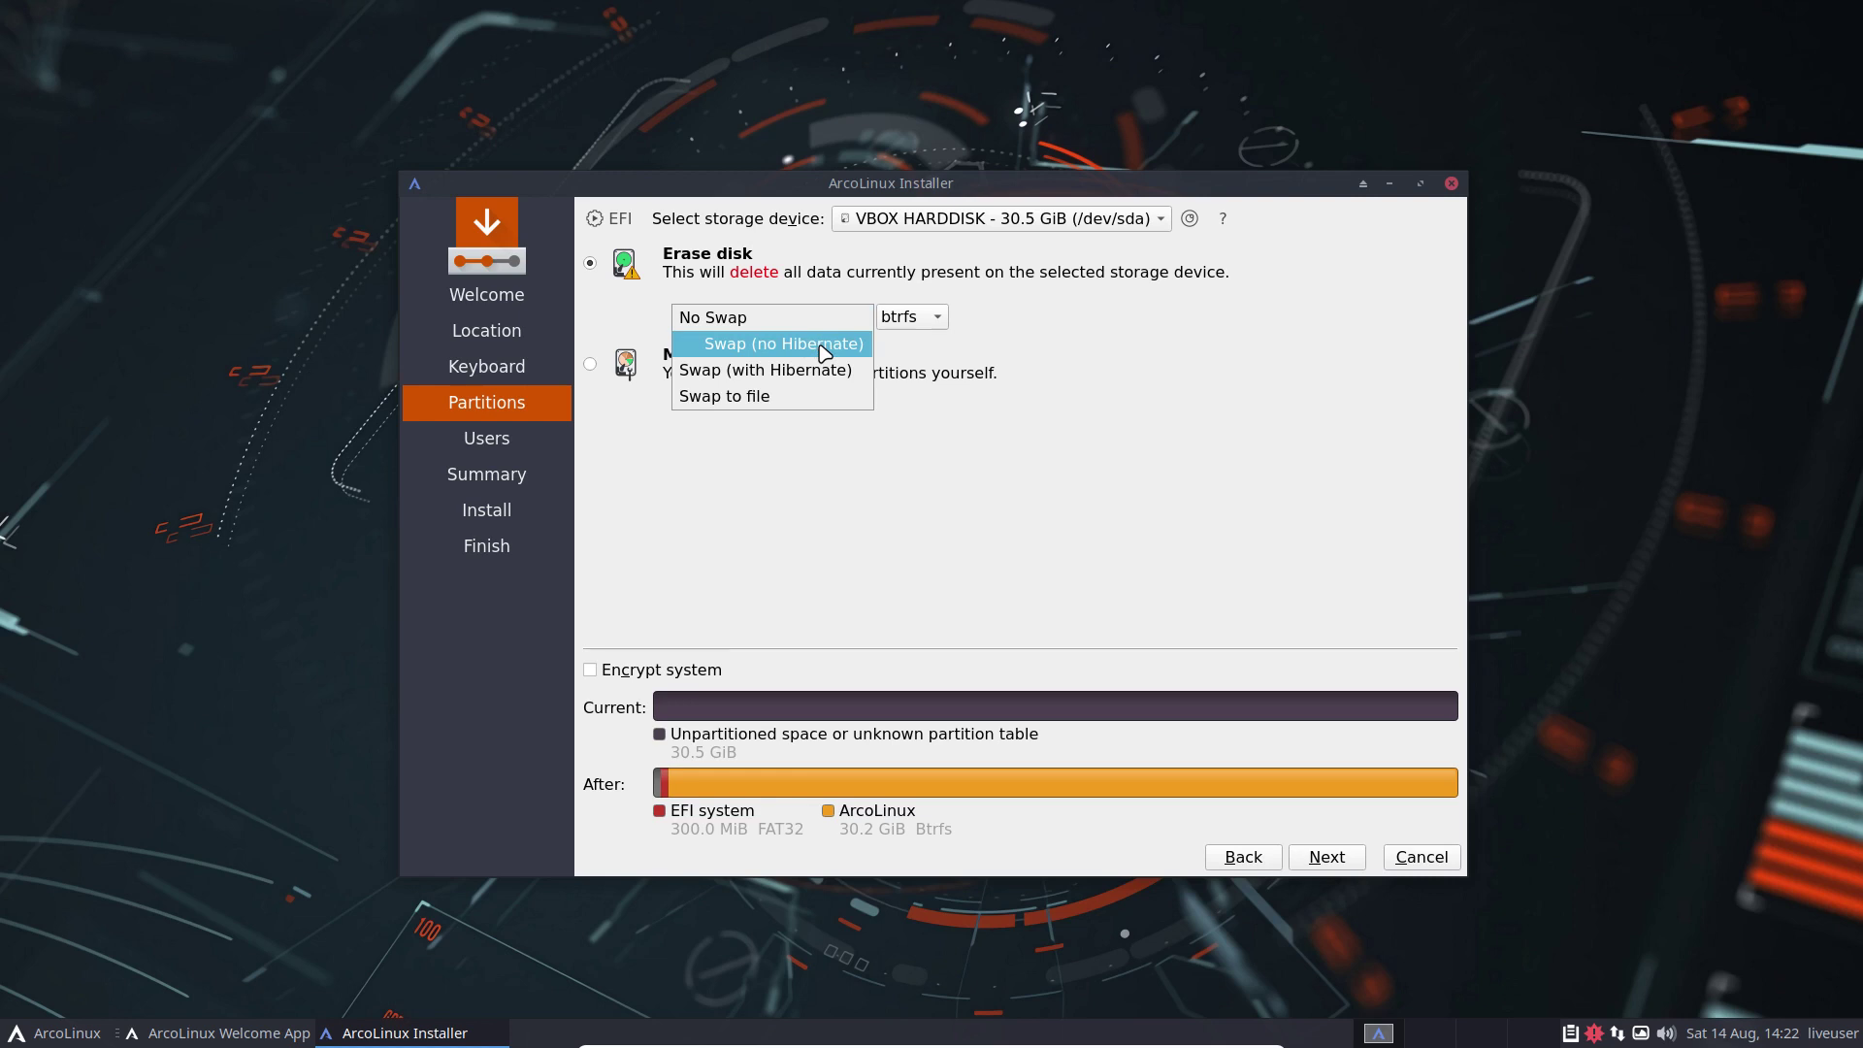
pyautogui.click(823, 346)
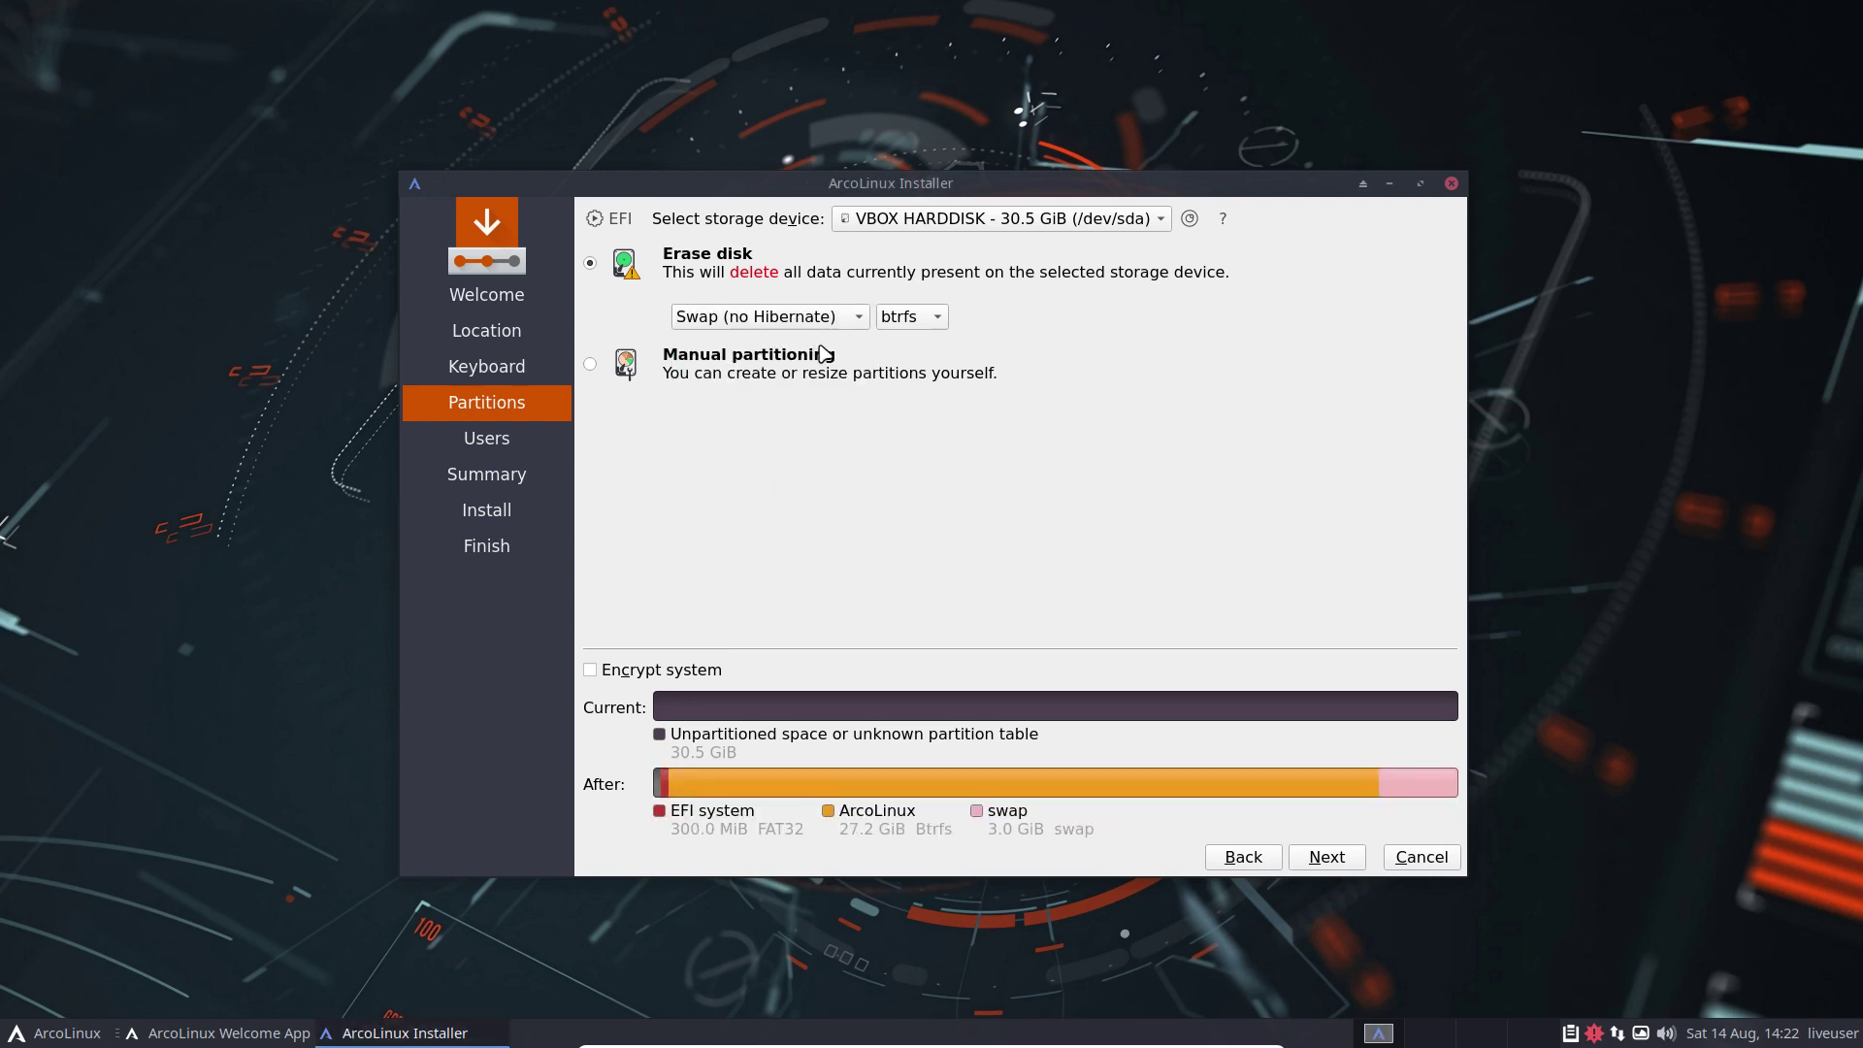
pyautogui.click(825, 318)
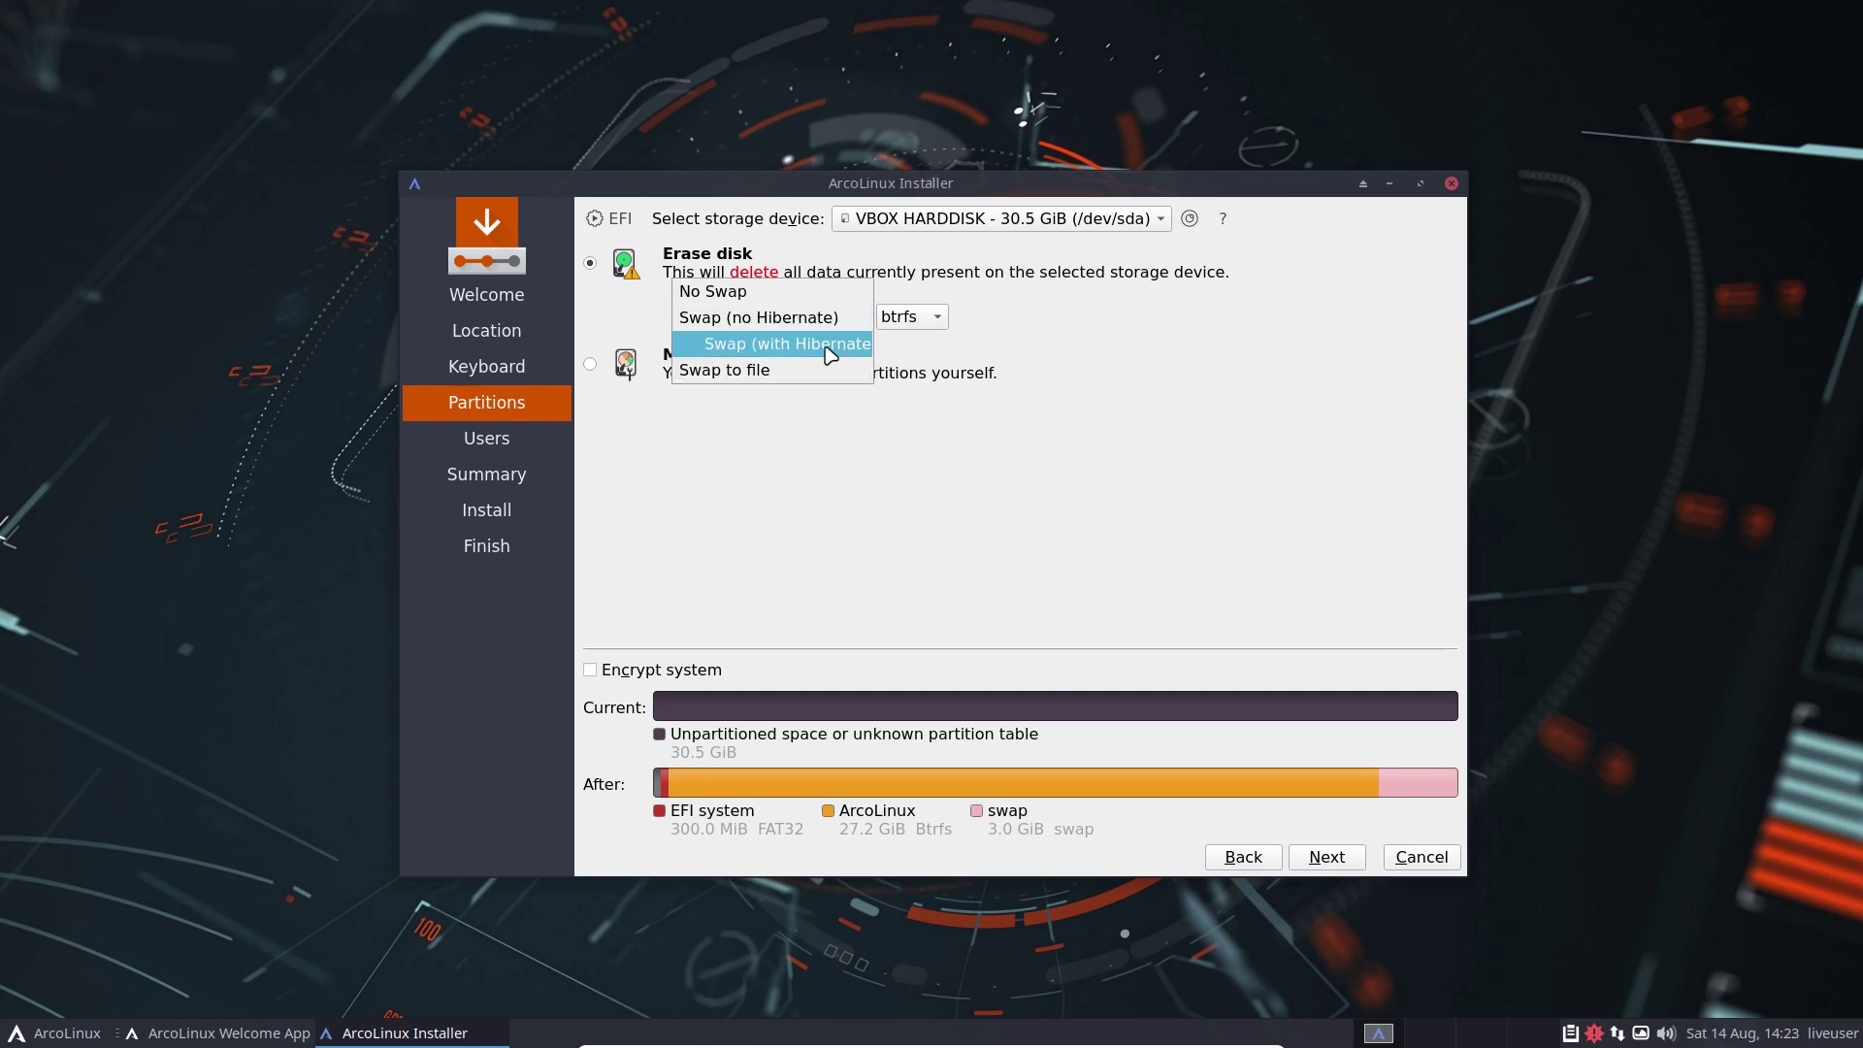
pyautogui.click(830, 344)
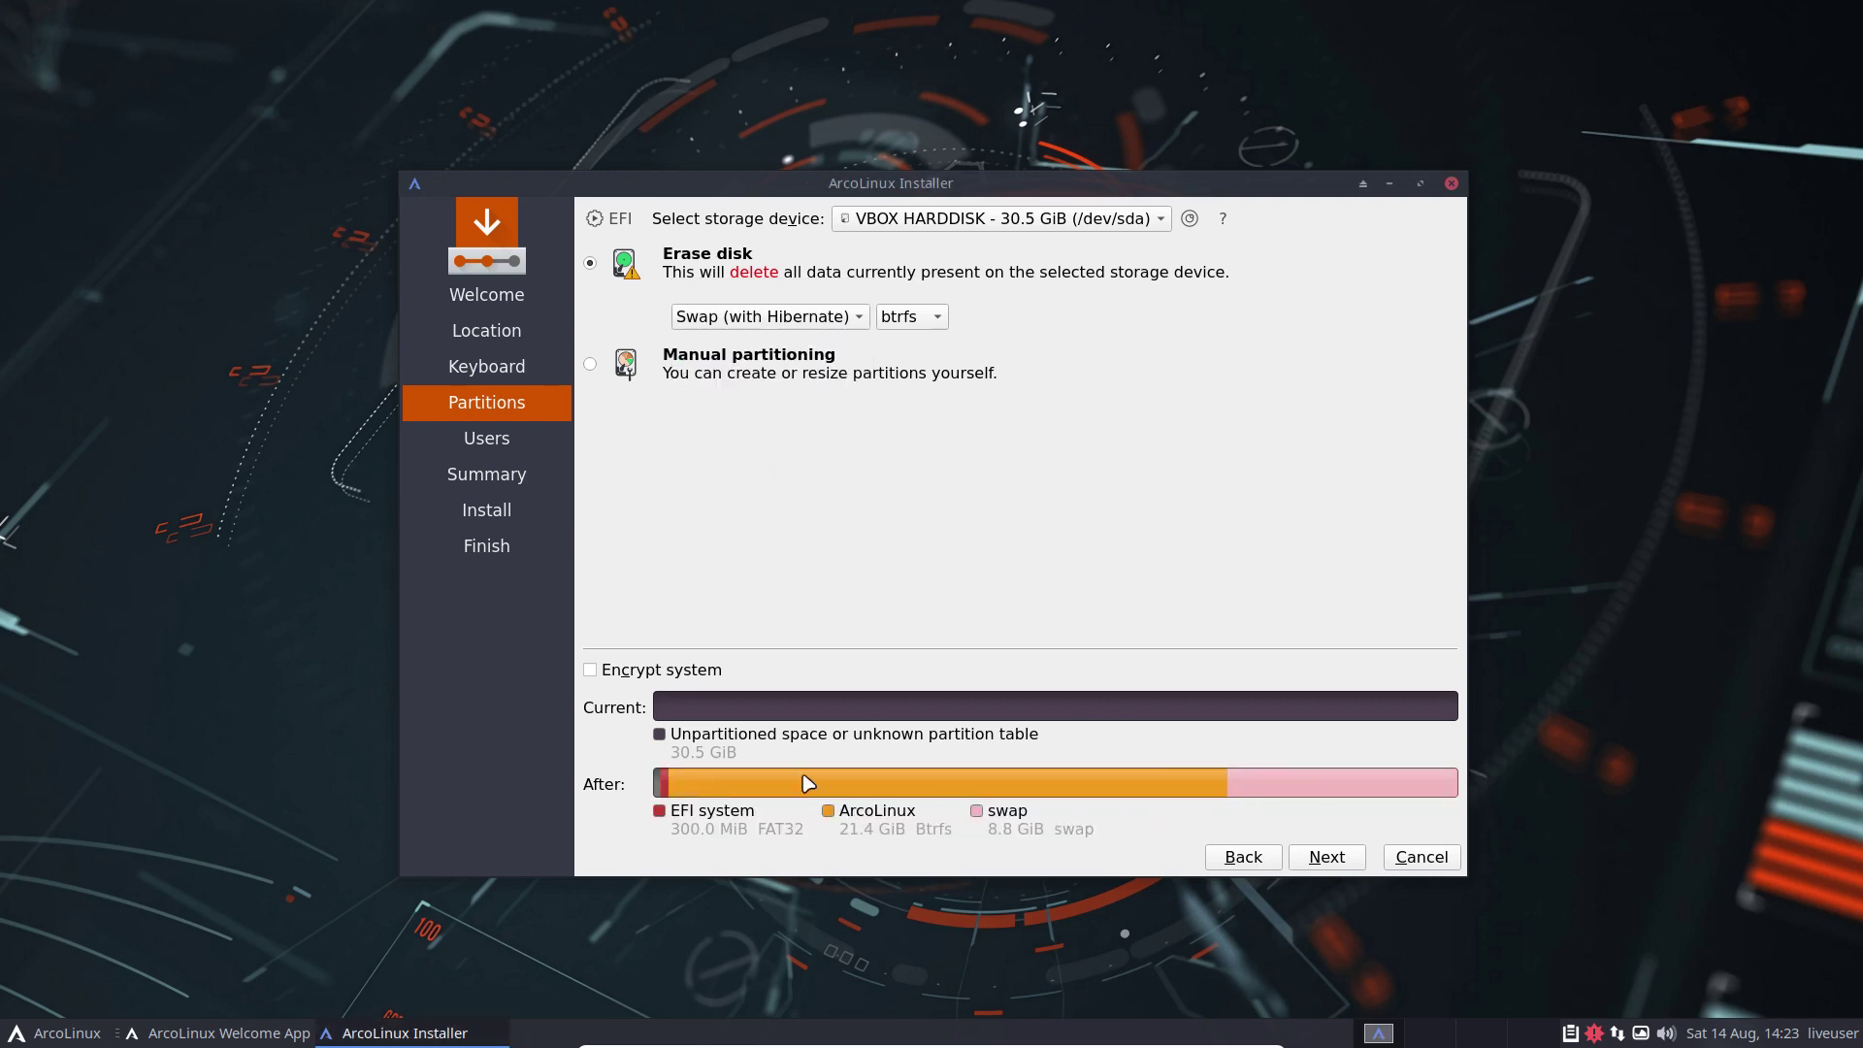
pyautogui.moveTo(808, 782)
pyautogui.click(781, 325)
pyautogui.click(776, 344)
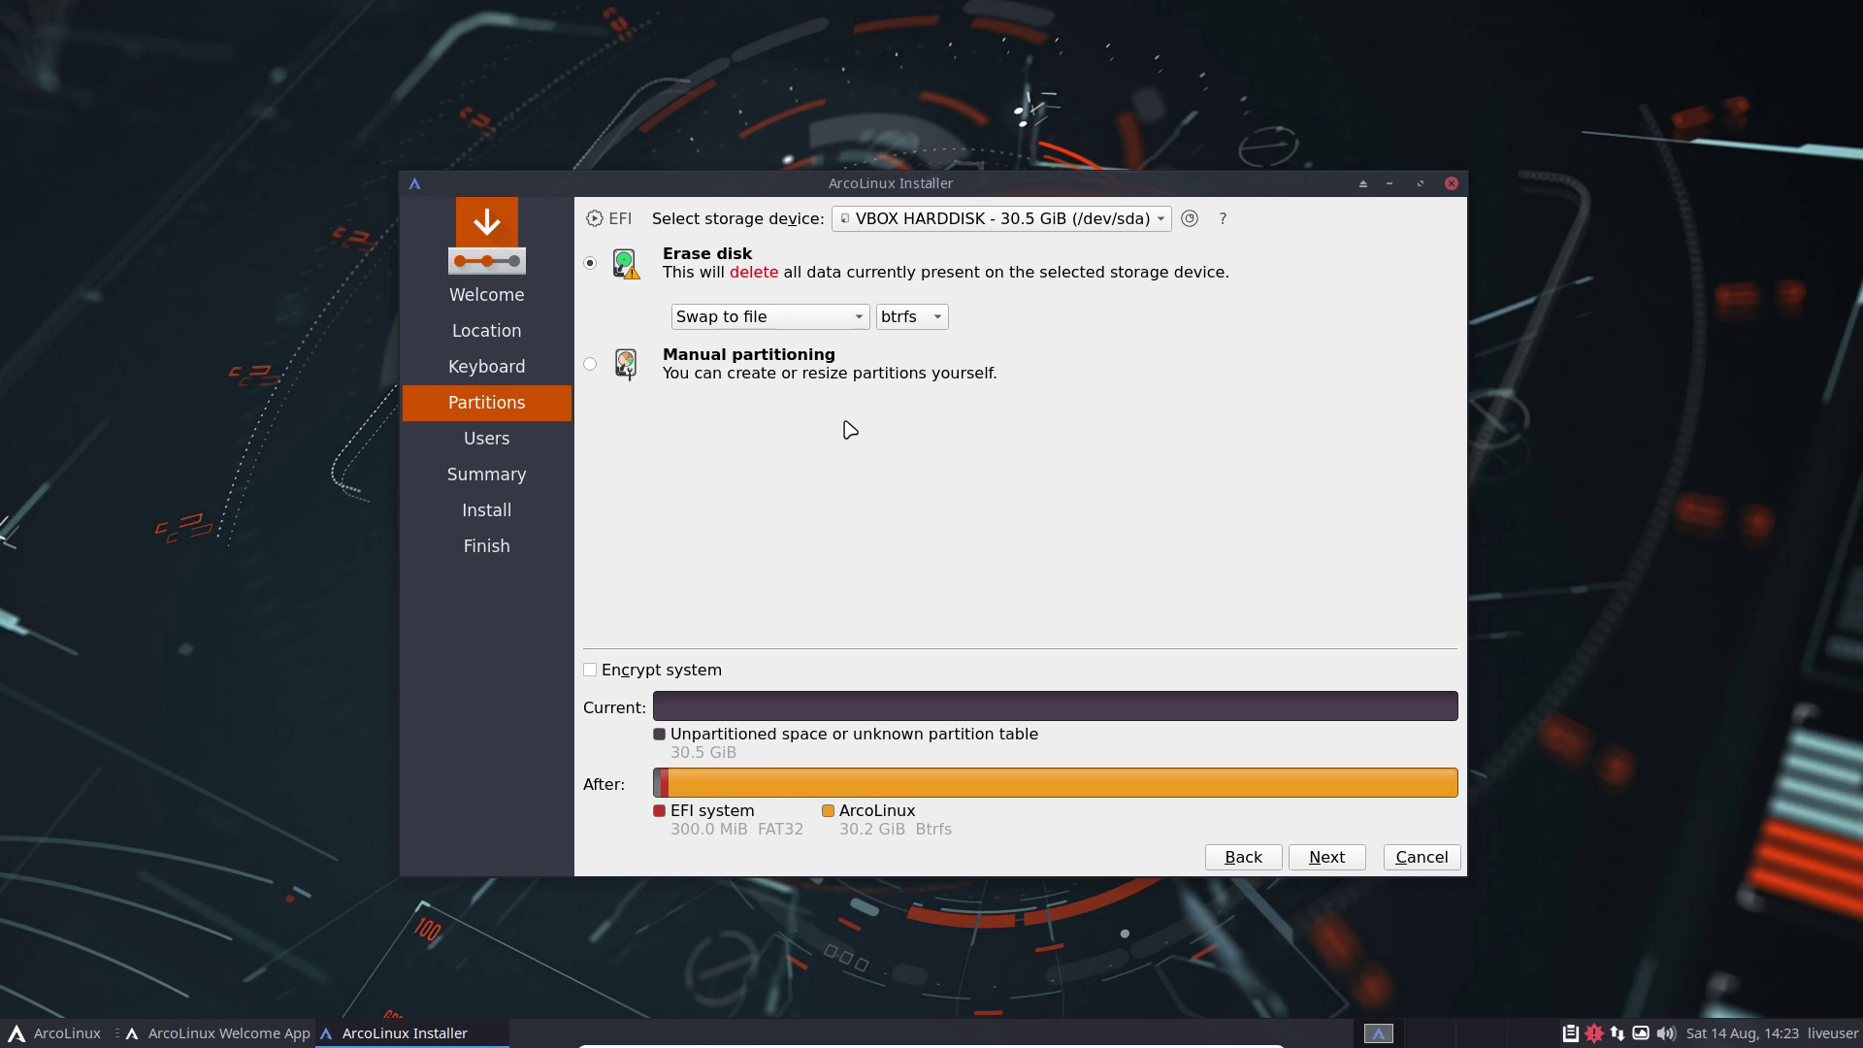
# Choose No Swap and set the system partition filesystem to ext4
pyautogui.click(844, 318)
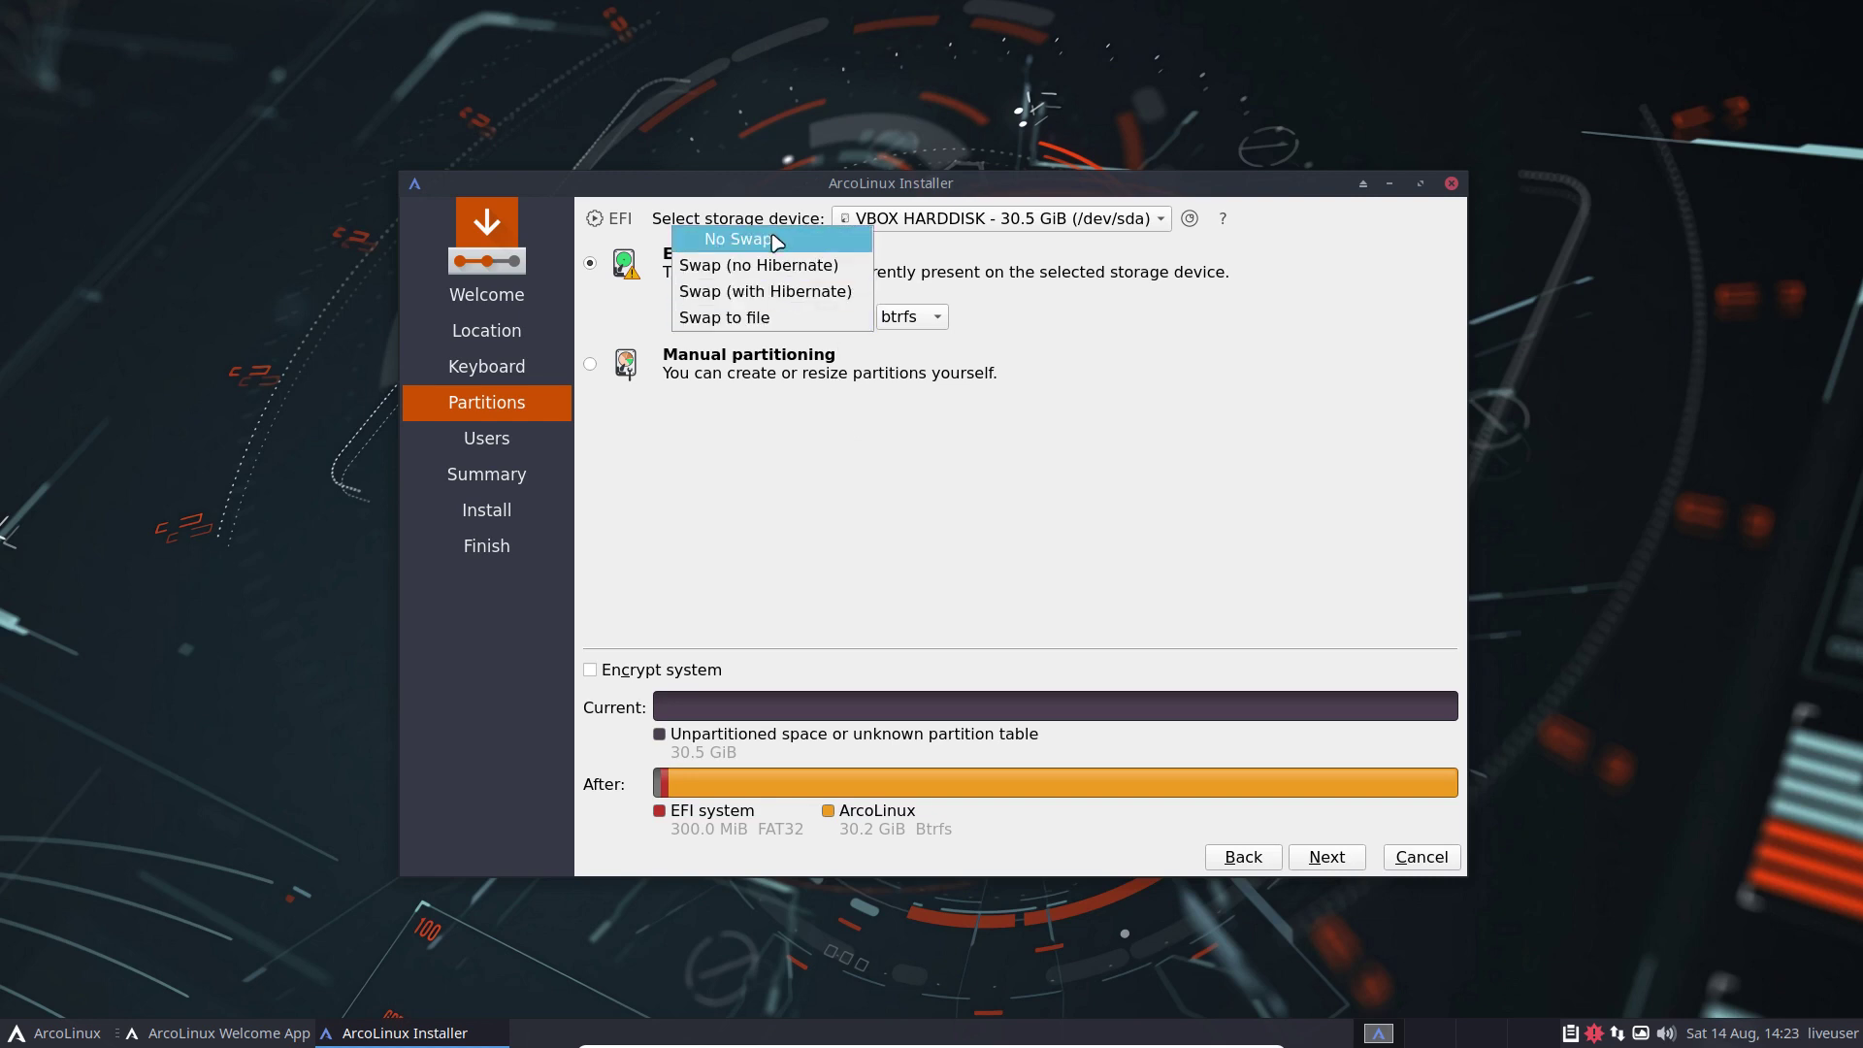
pyautogui.click(791, 243)
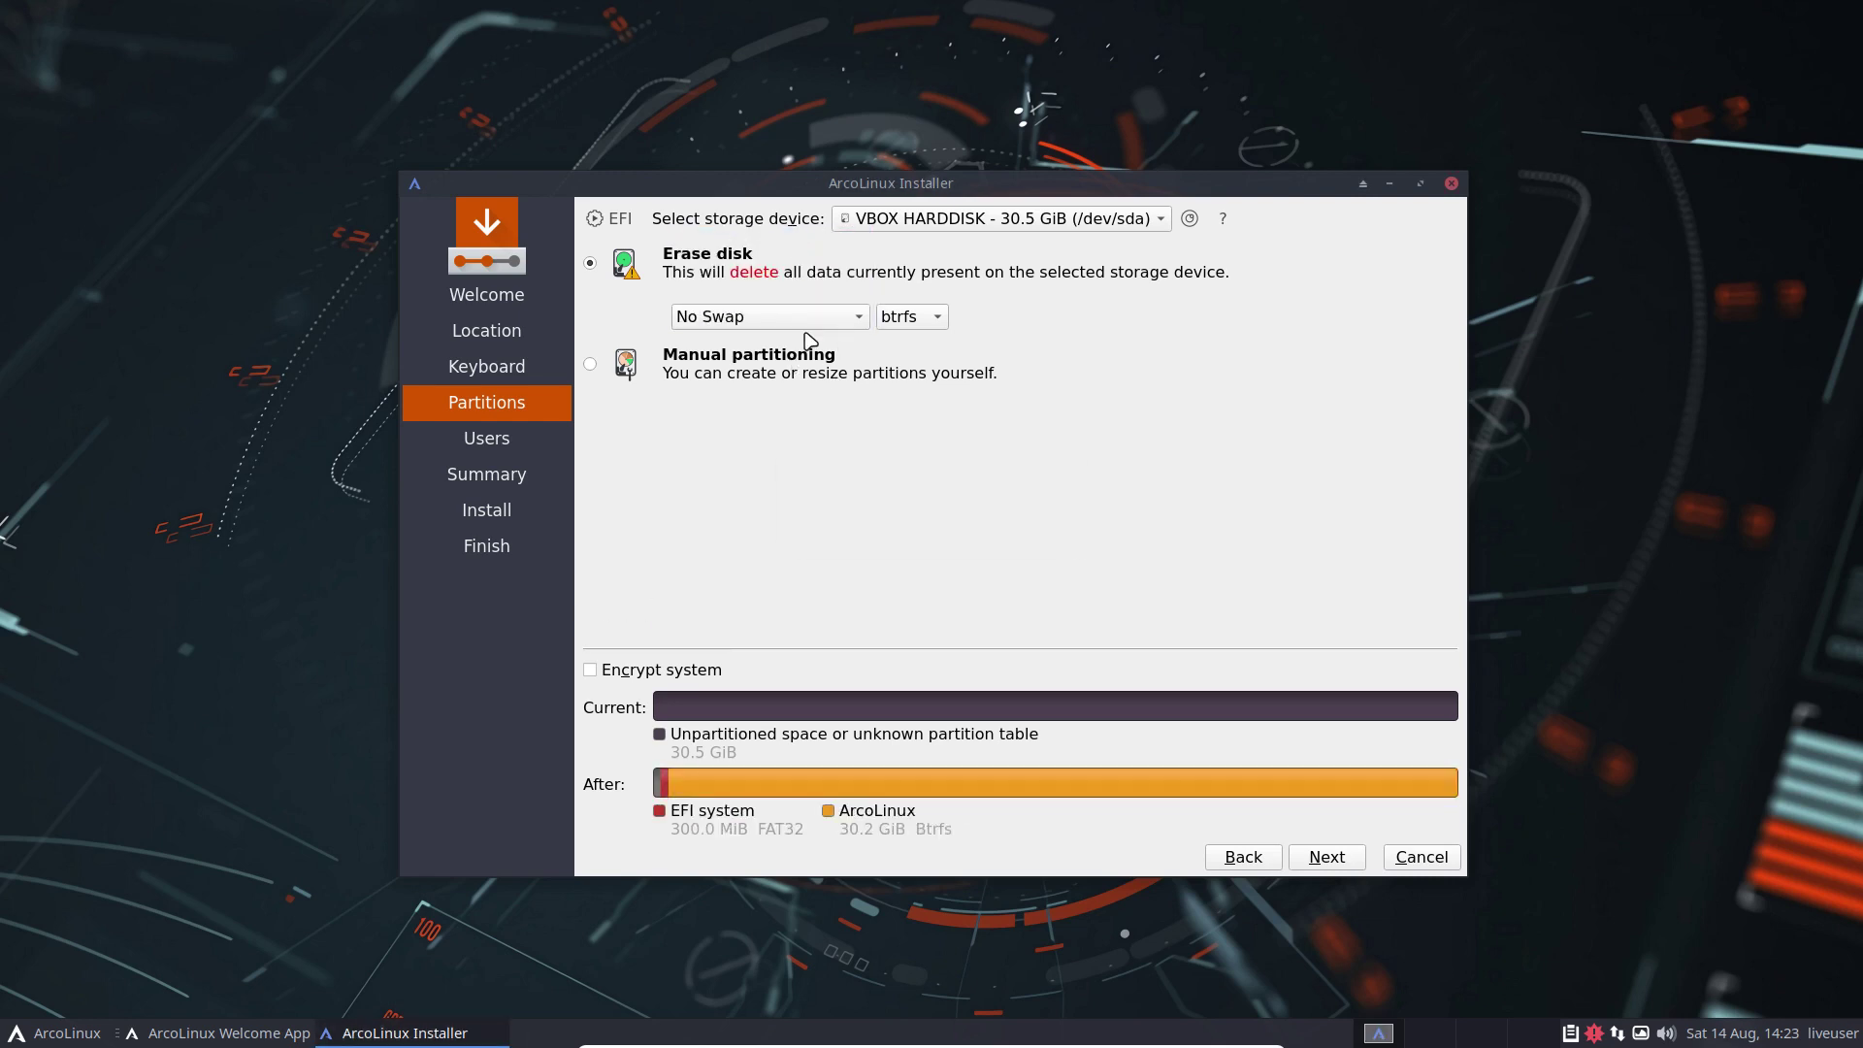
pyautogui.click(908, 318)
pyautogui.click(934, 296)
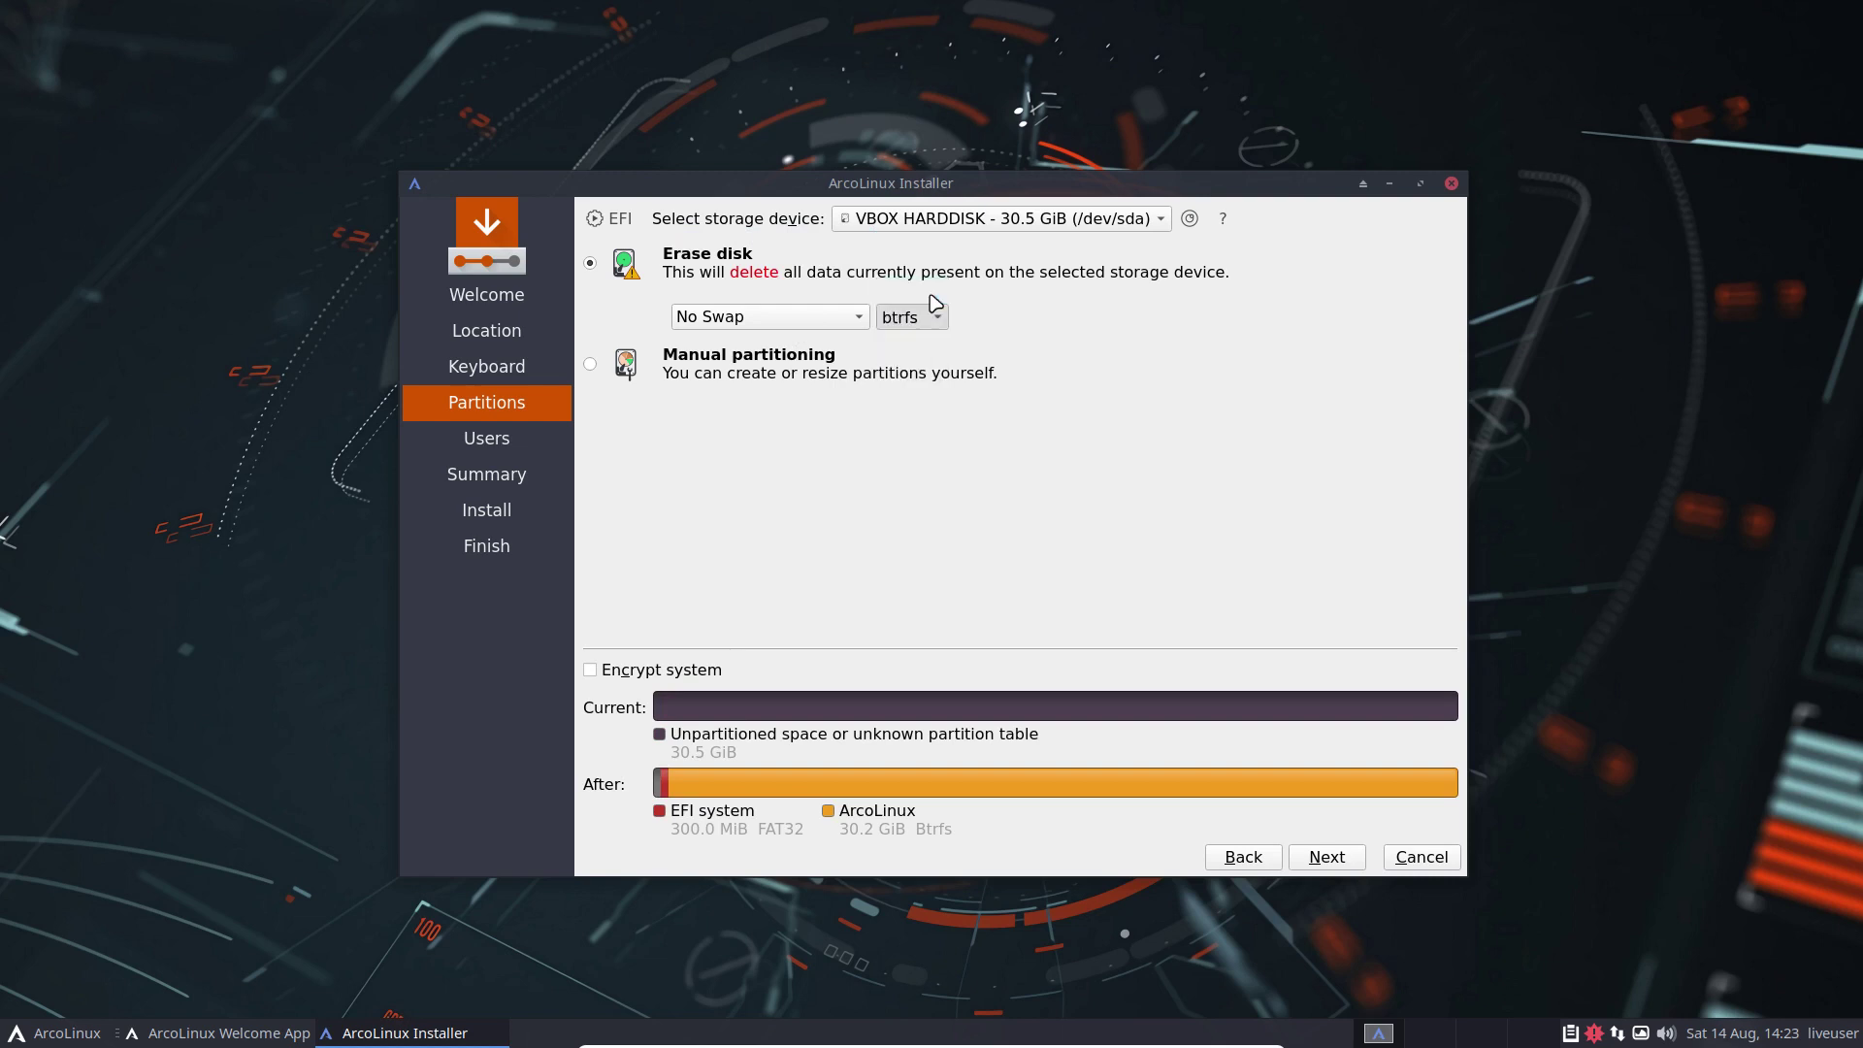
pyautogui.scroll(1, 930, 309)
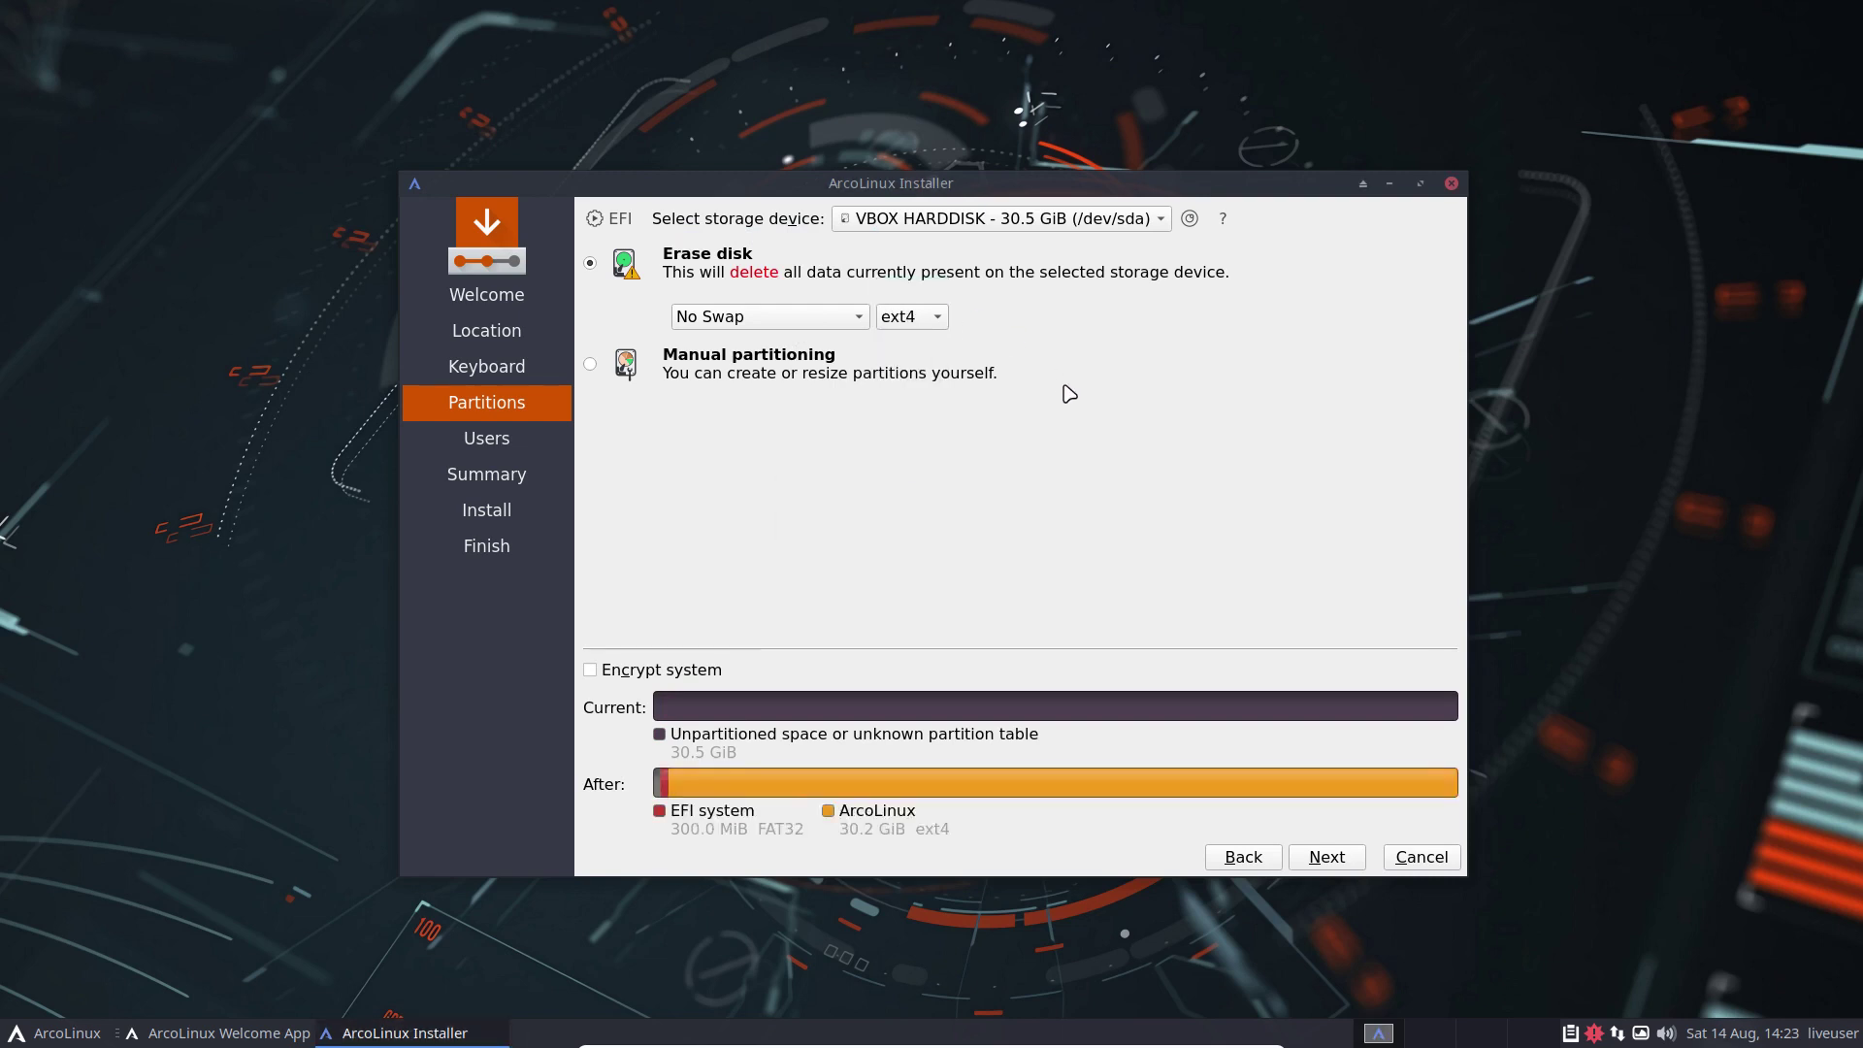
pyautogui.click(937, 319)
pyautogui.click(978, 454)
# Cycle through the no-hibernate, hibernate and swap-file options, ending back on No Swap
pyautogui.click(850, 318)
pyautogui.click(844, 345)
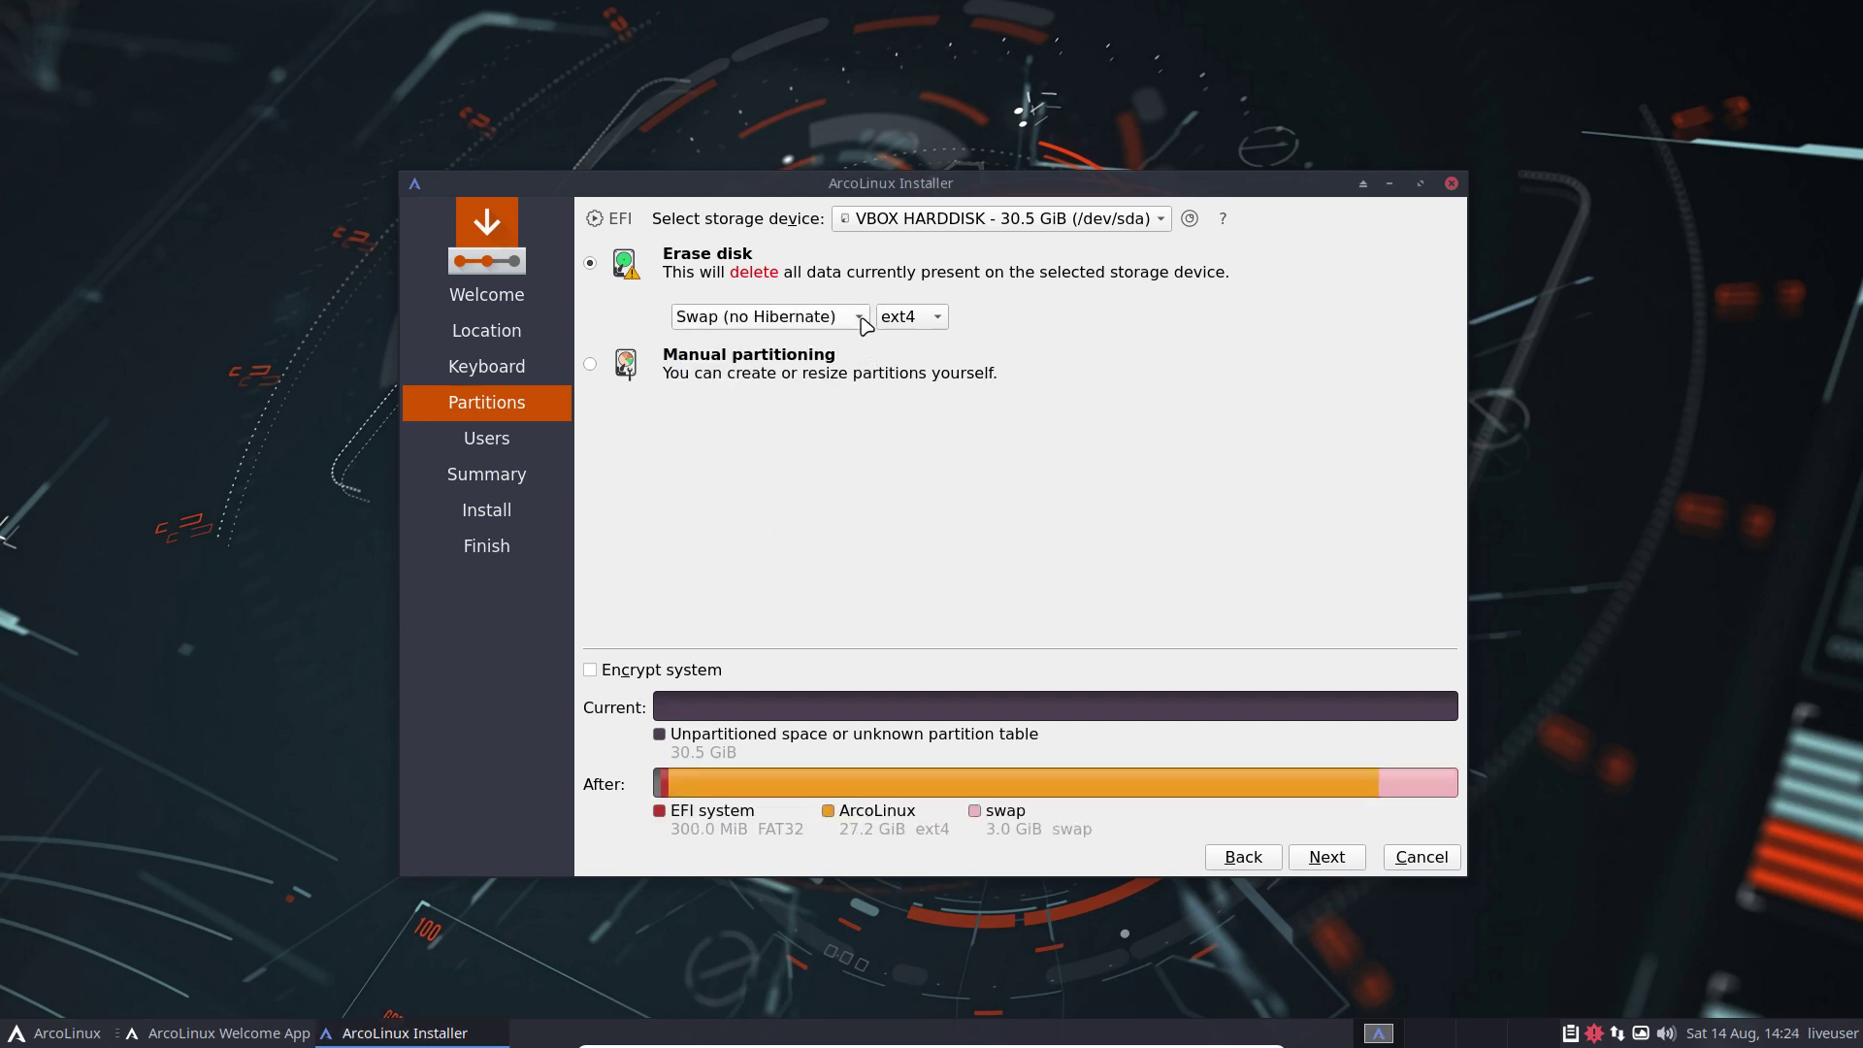
pyautogui.click(844, 317)
pyautogui.click(846, 344)
pyautogui.click(840, 319)
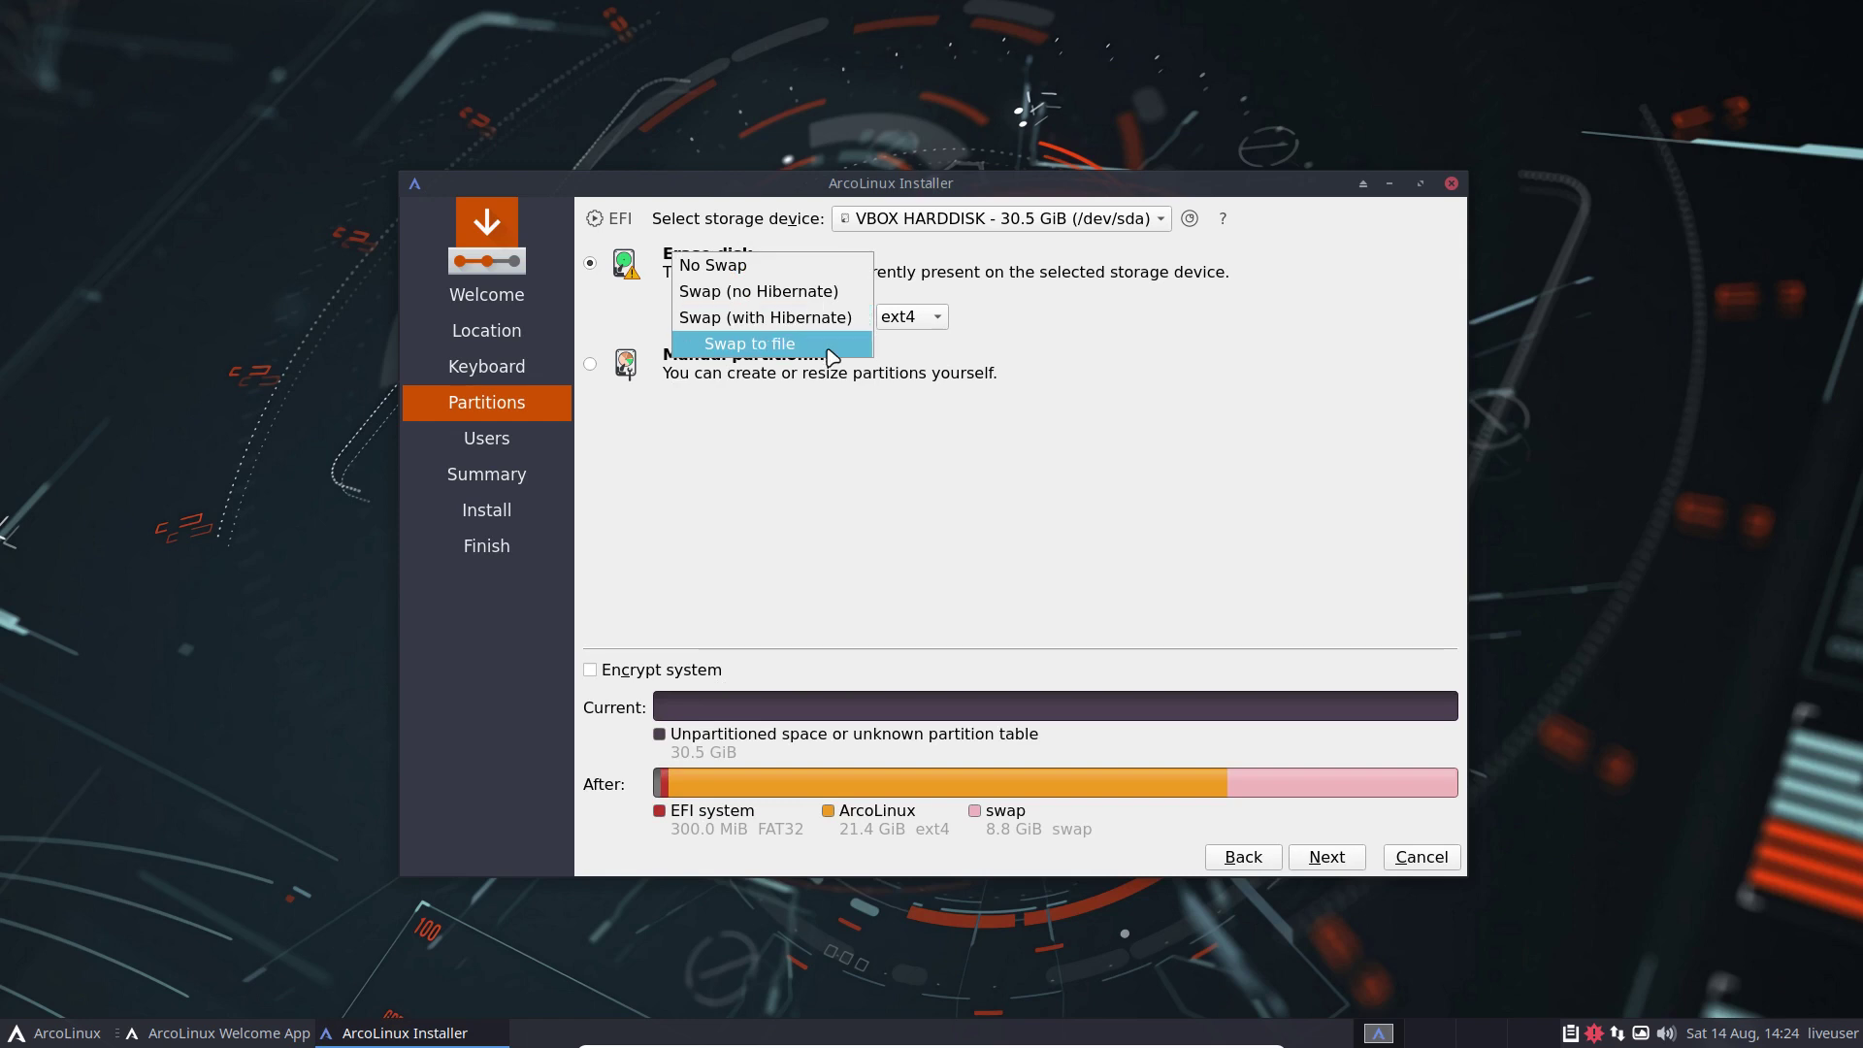
pyautogui.click(840, 341)
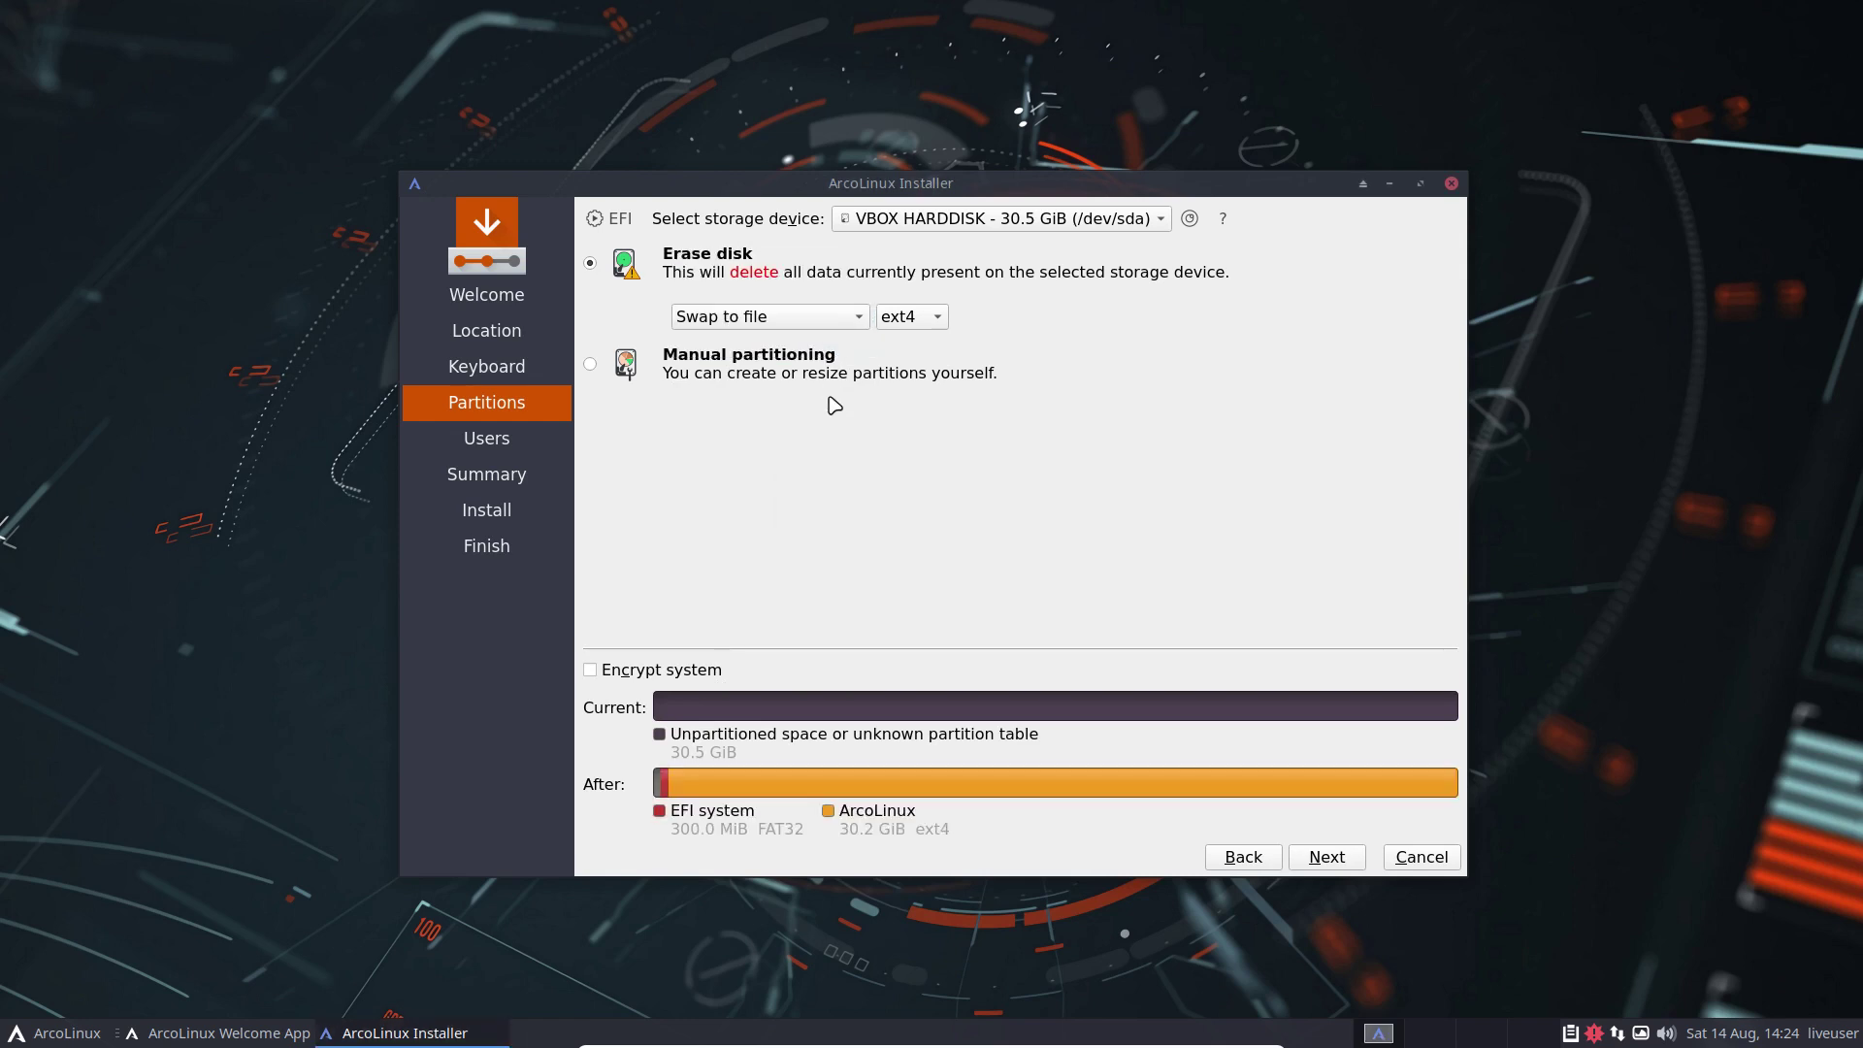
pyautogui.click(834, 319)
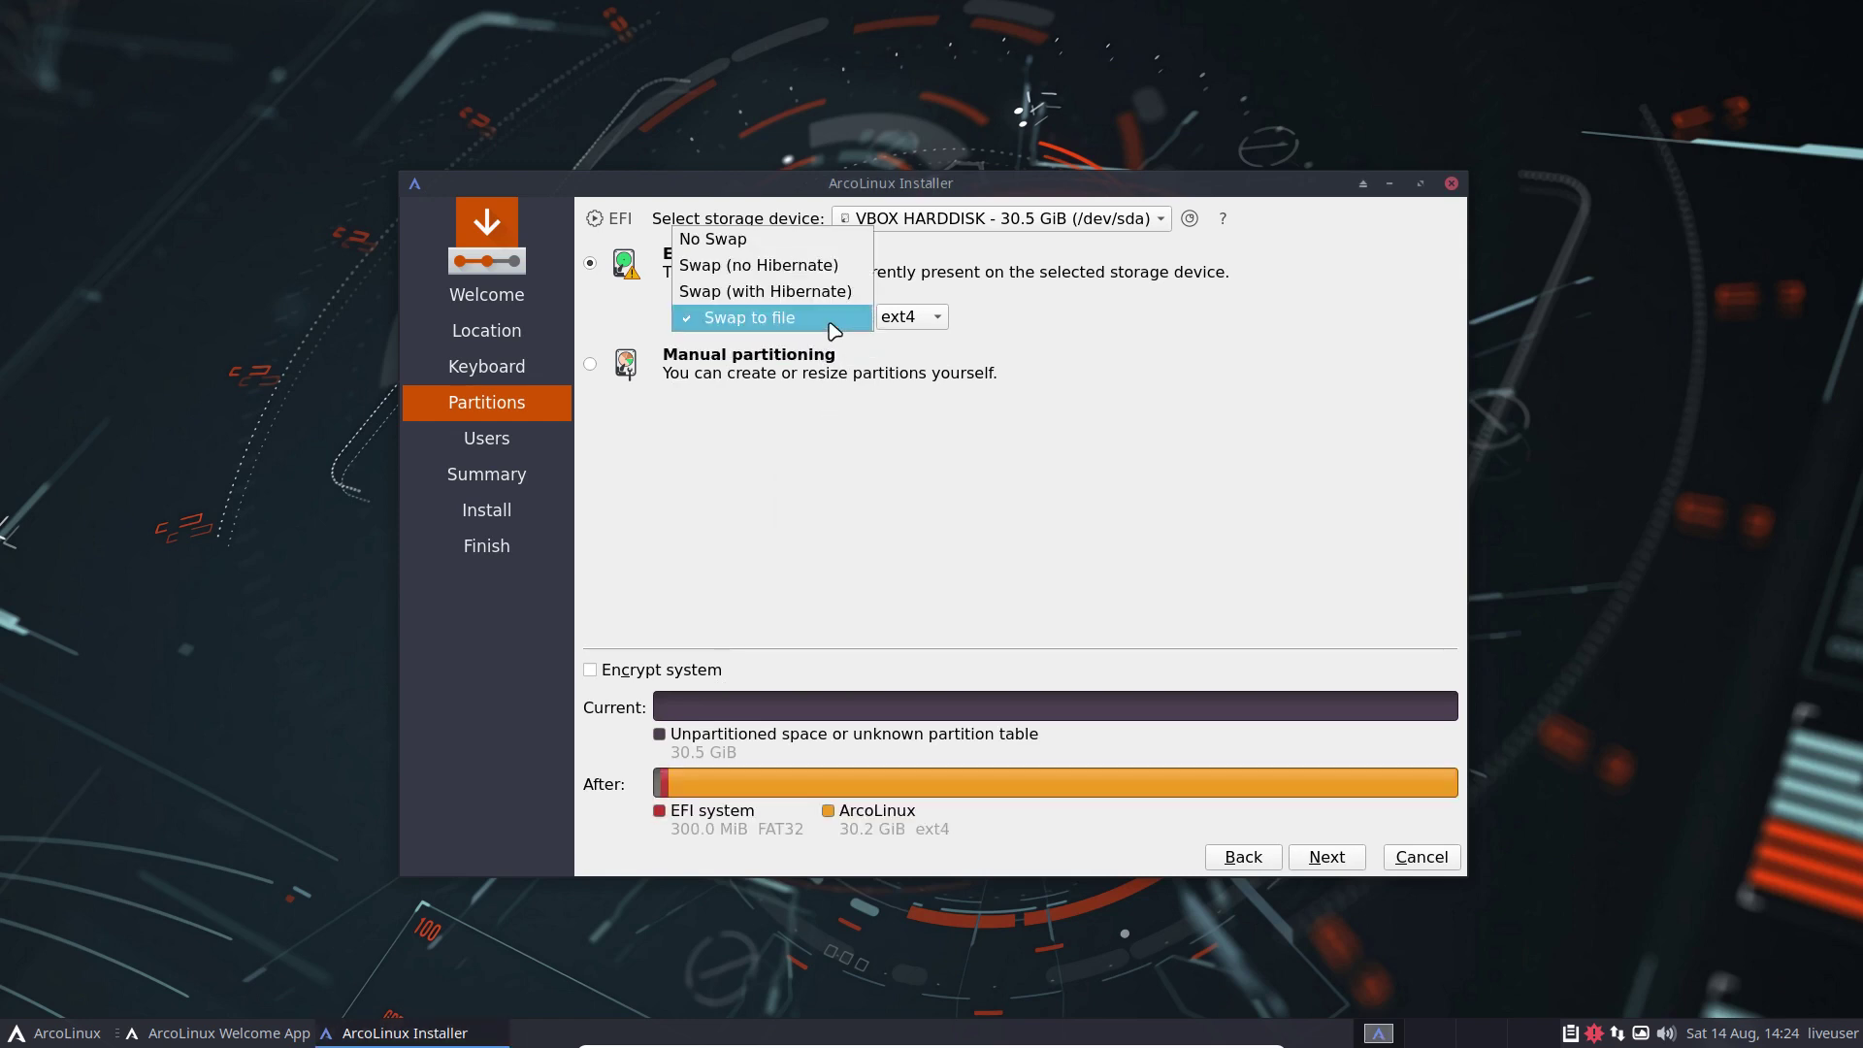
pyautogui.click(796, 243)
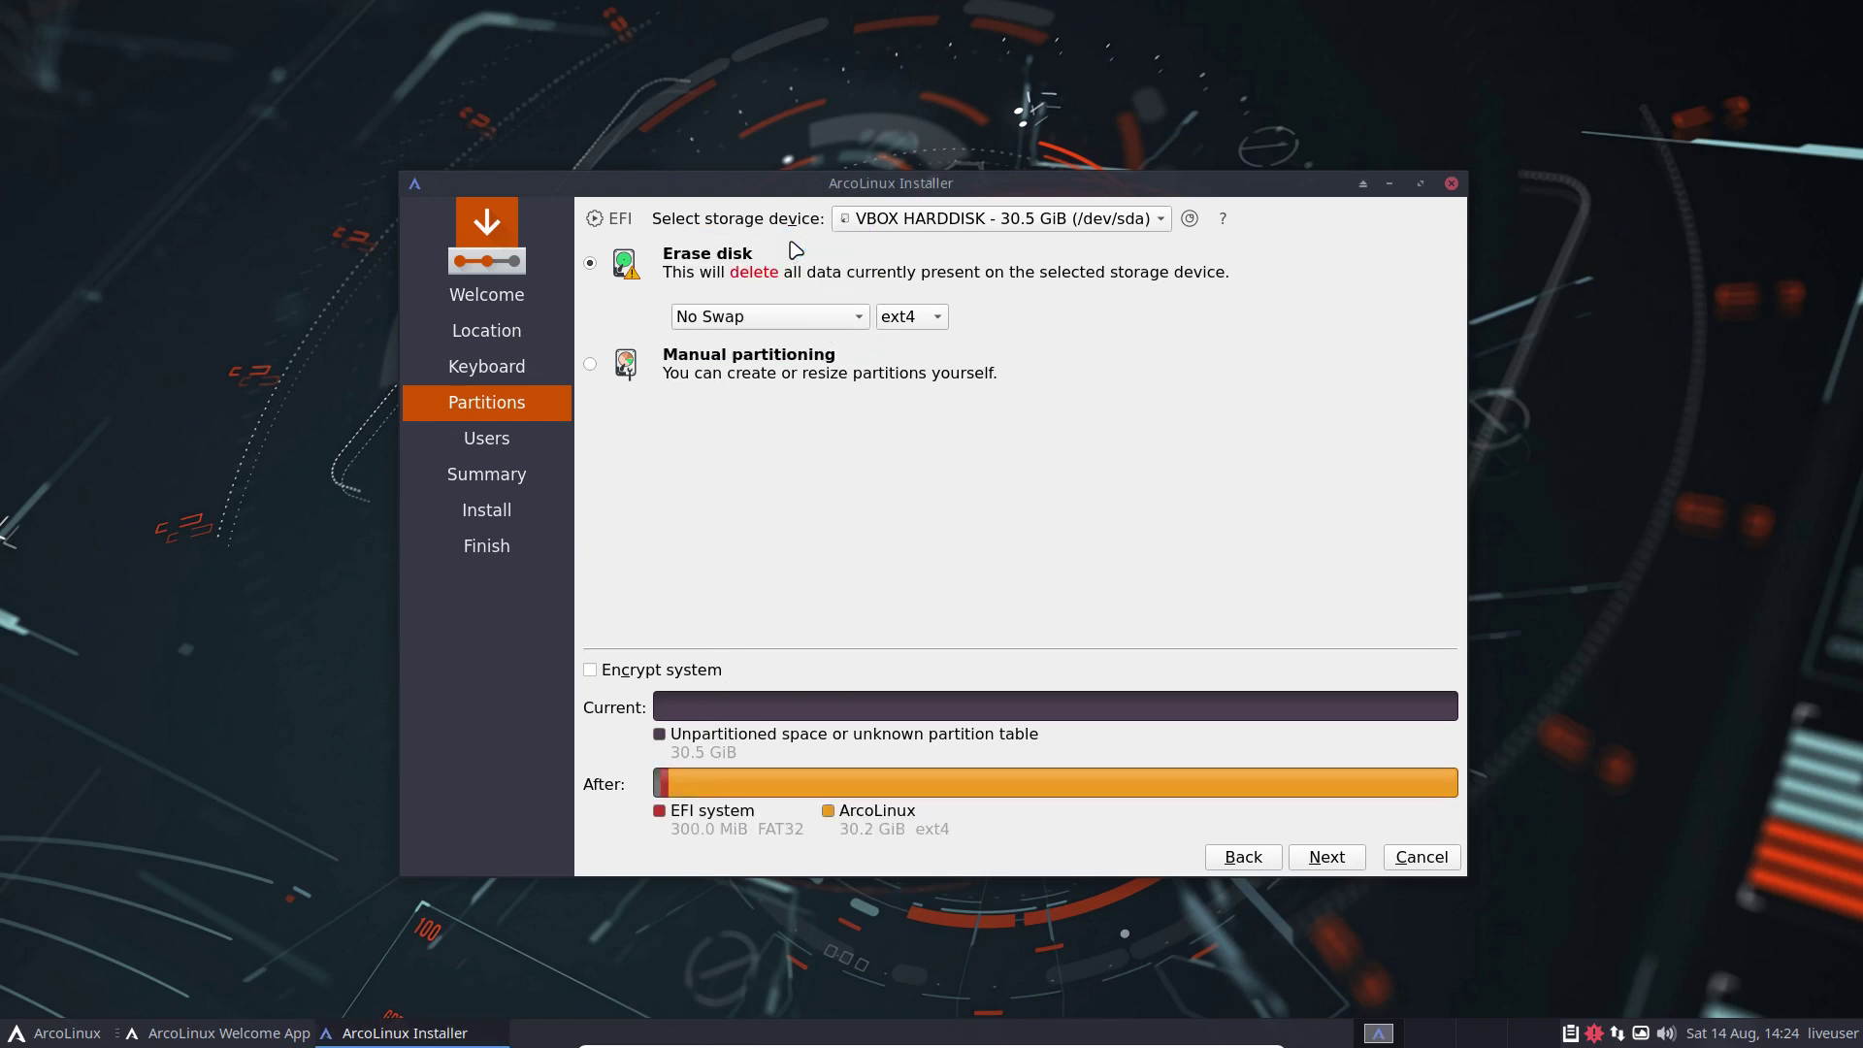
# Select Swap (no Hibernate) for a 3.0 GiB swap, confirm ext4, and continue to Users
pyautogui.click(850, 321)
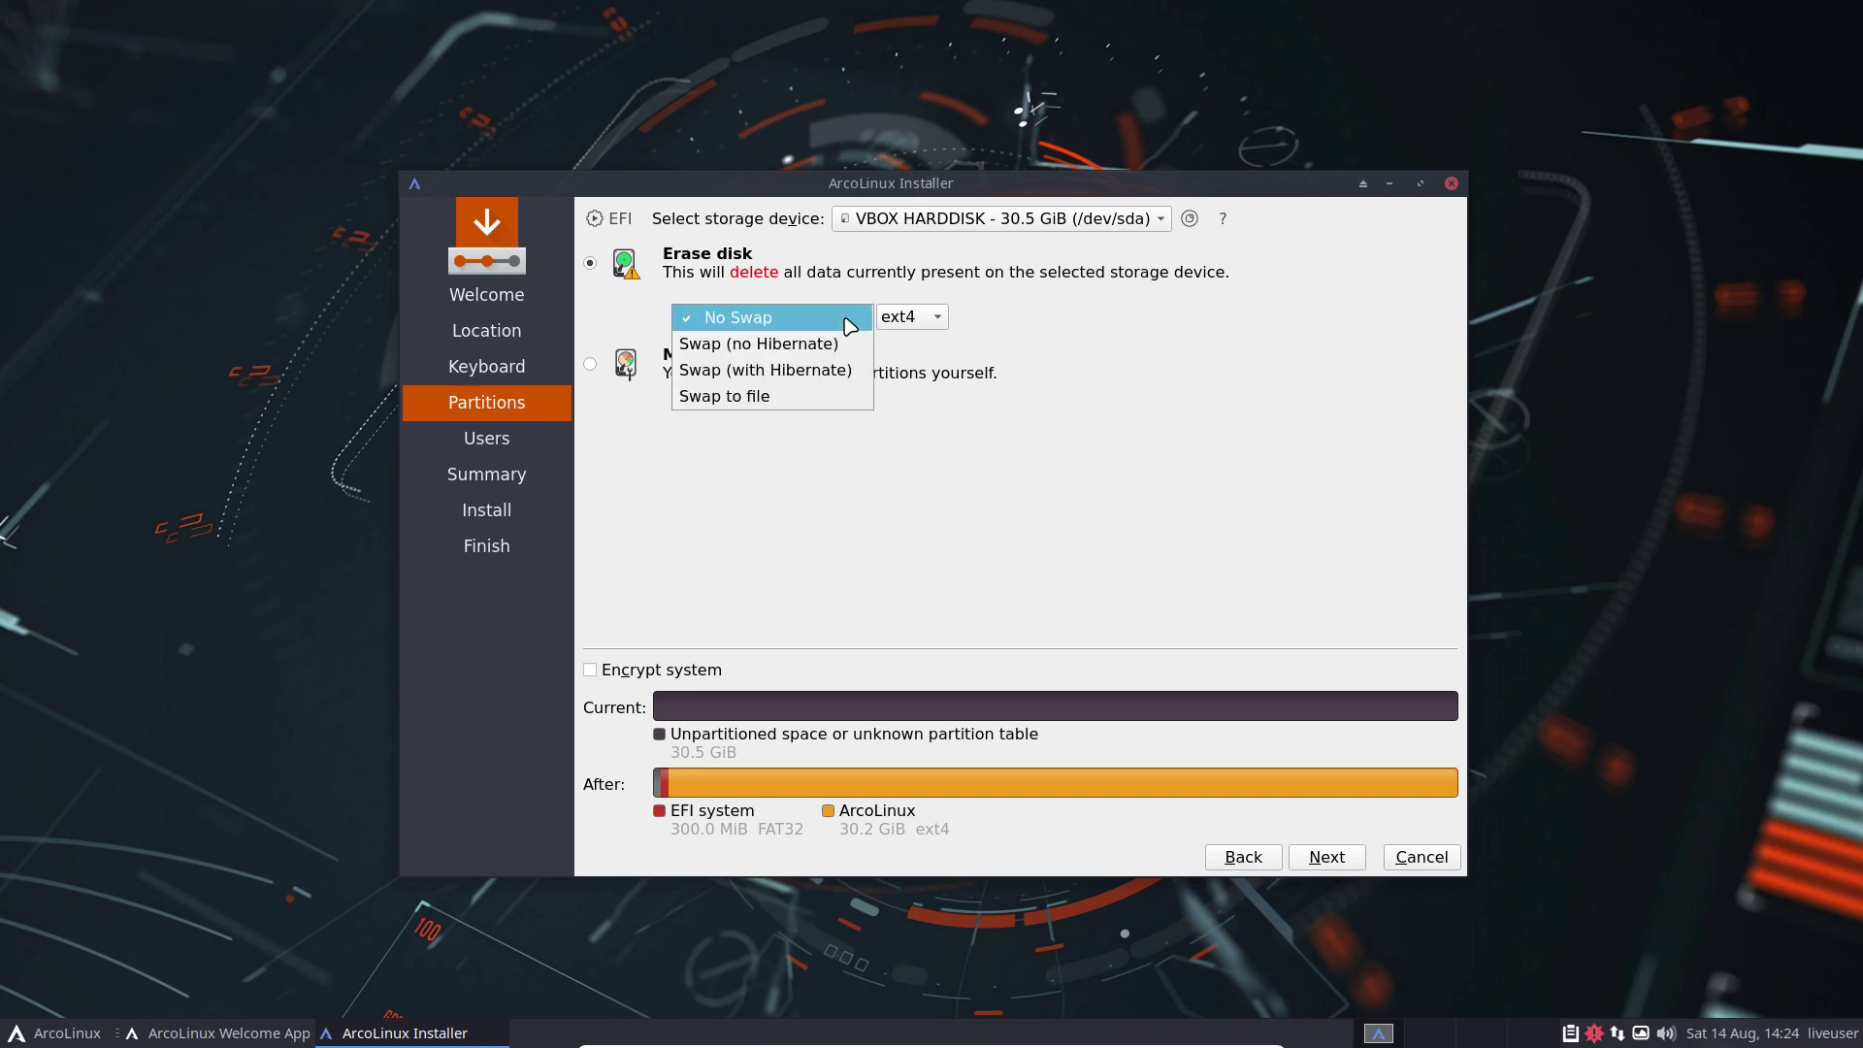
pyautogui.click(852, 344)
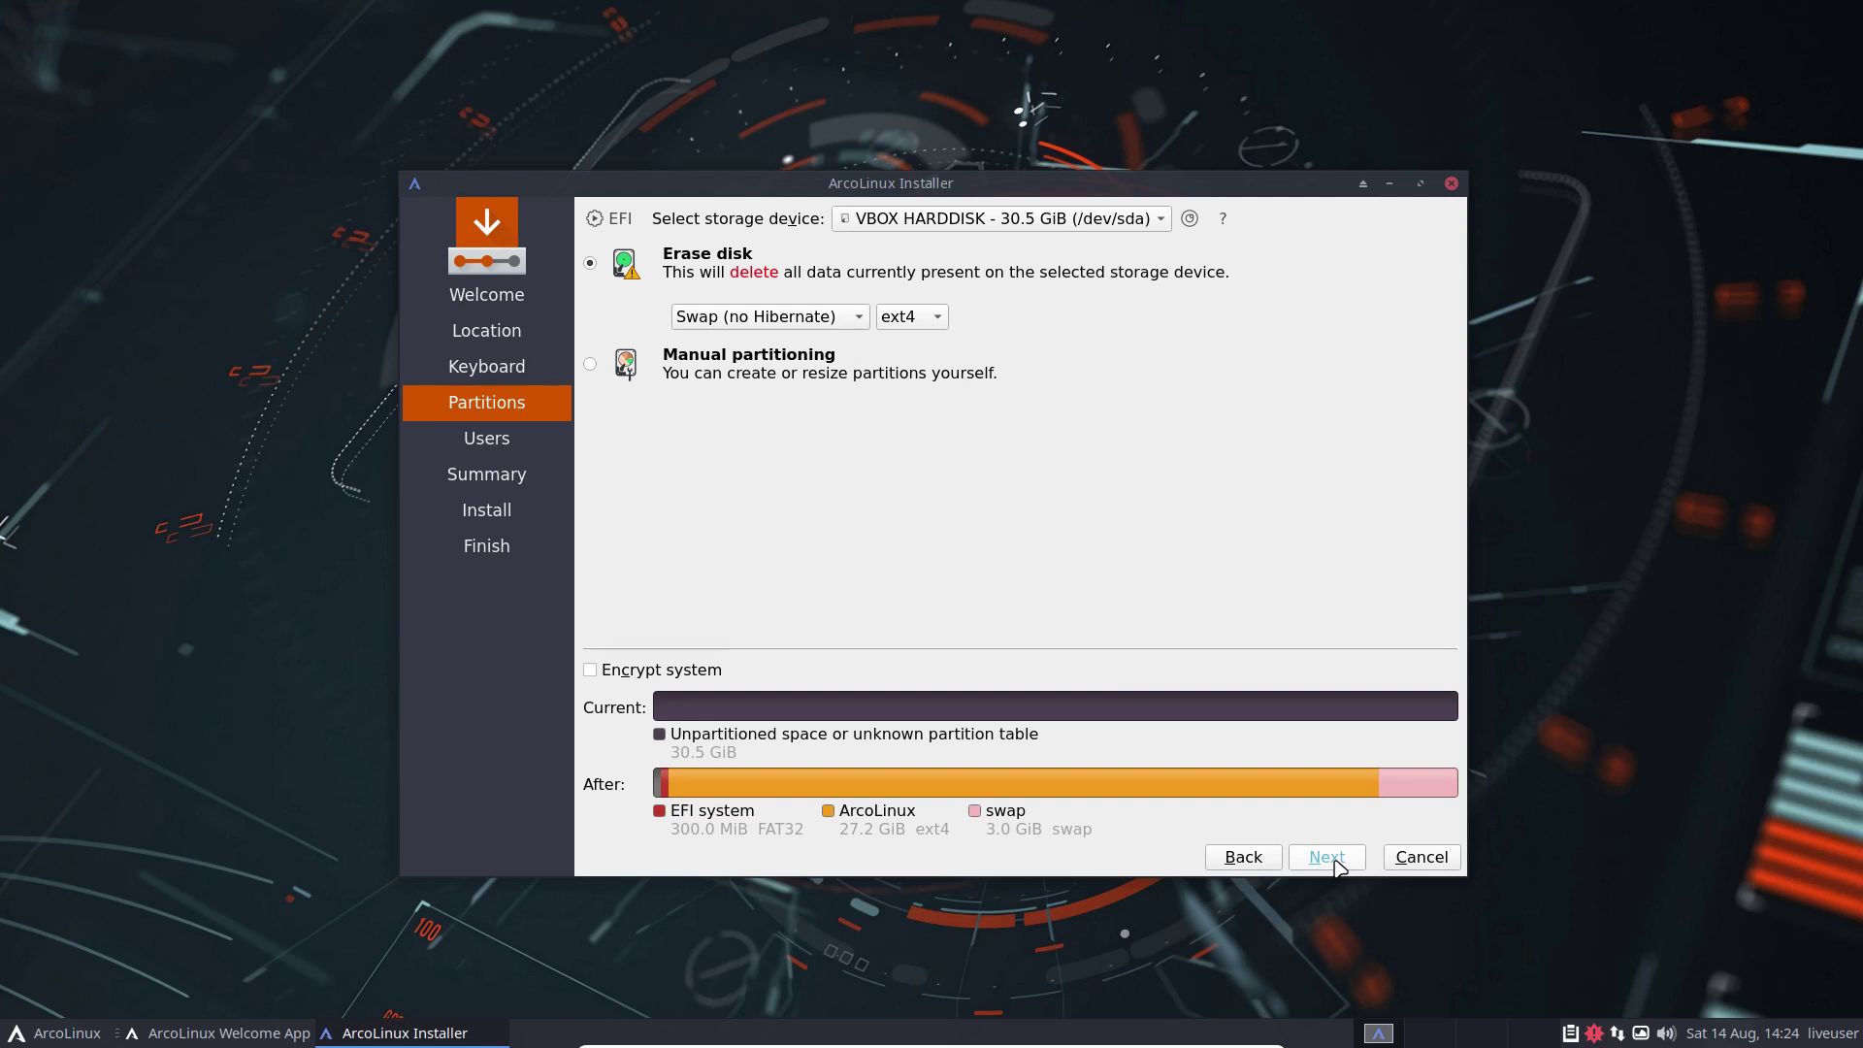
pyautogui.click(1334, 860)
pyautogui.click(917, 318)
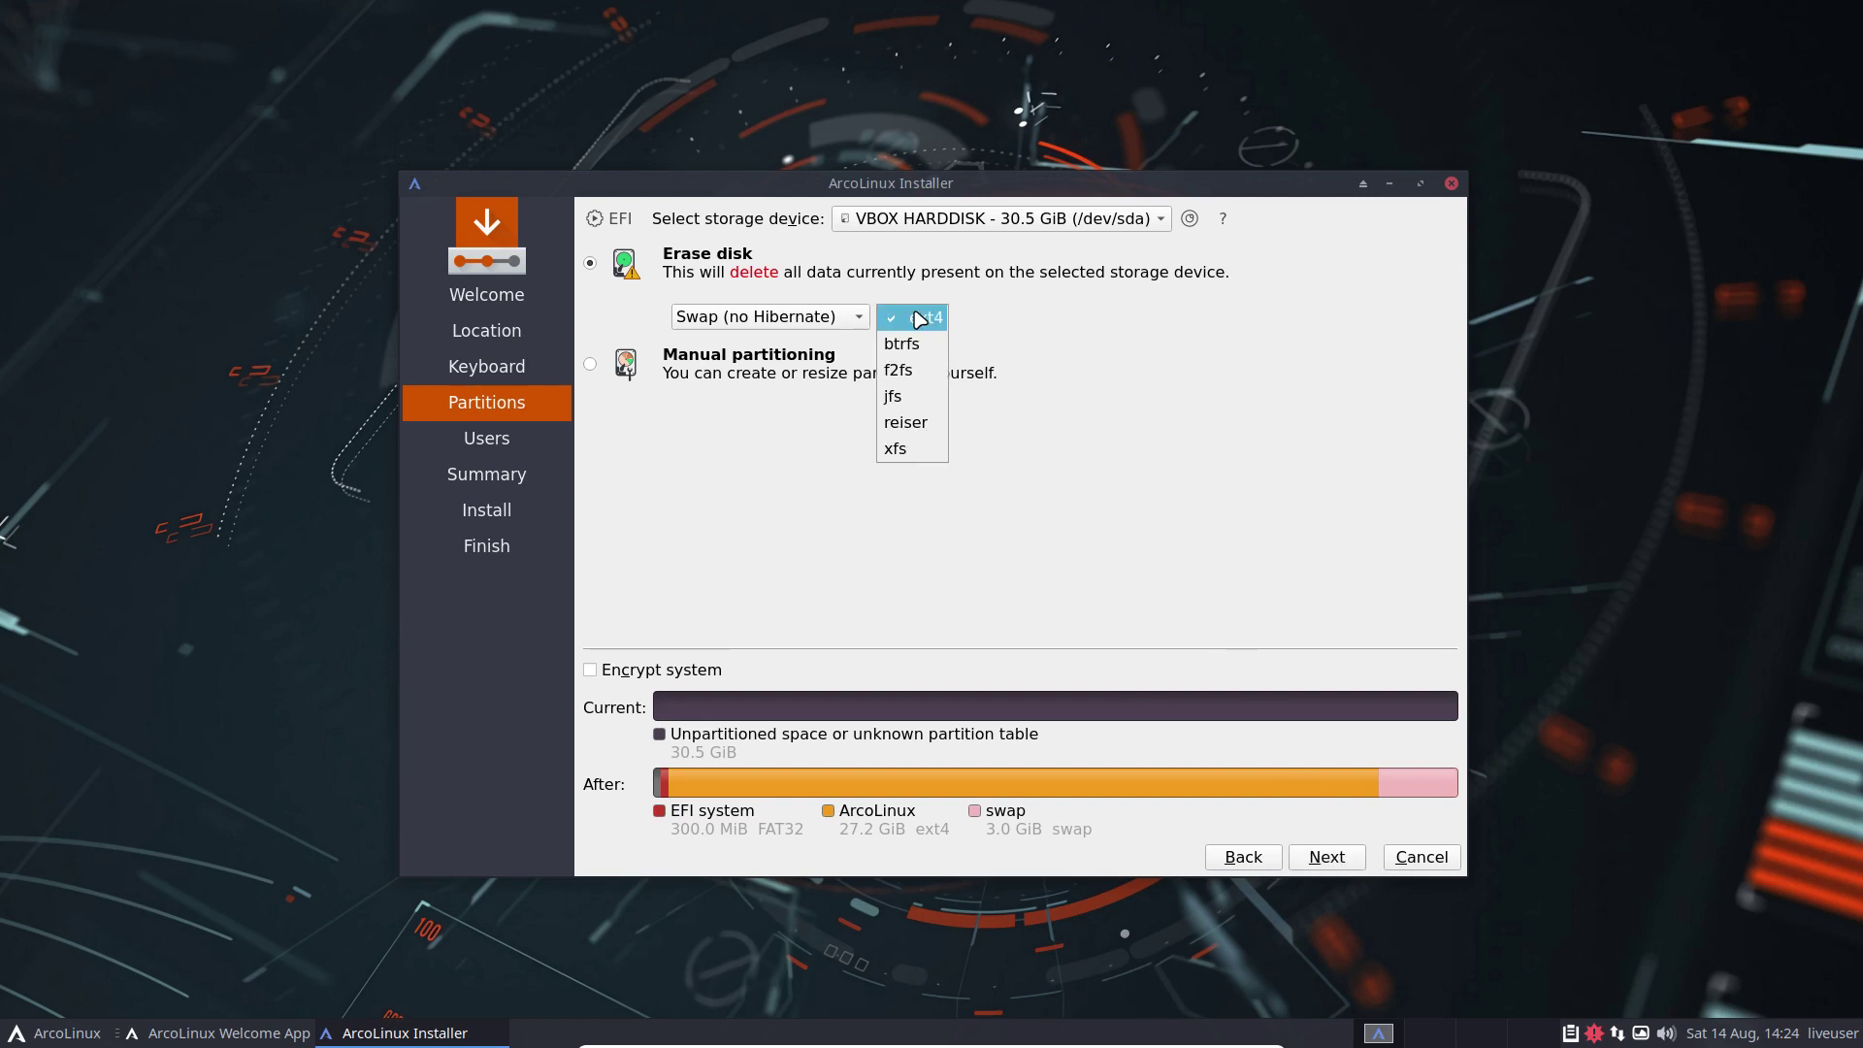
pyautogui.click(982, 325)
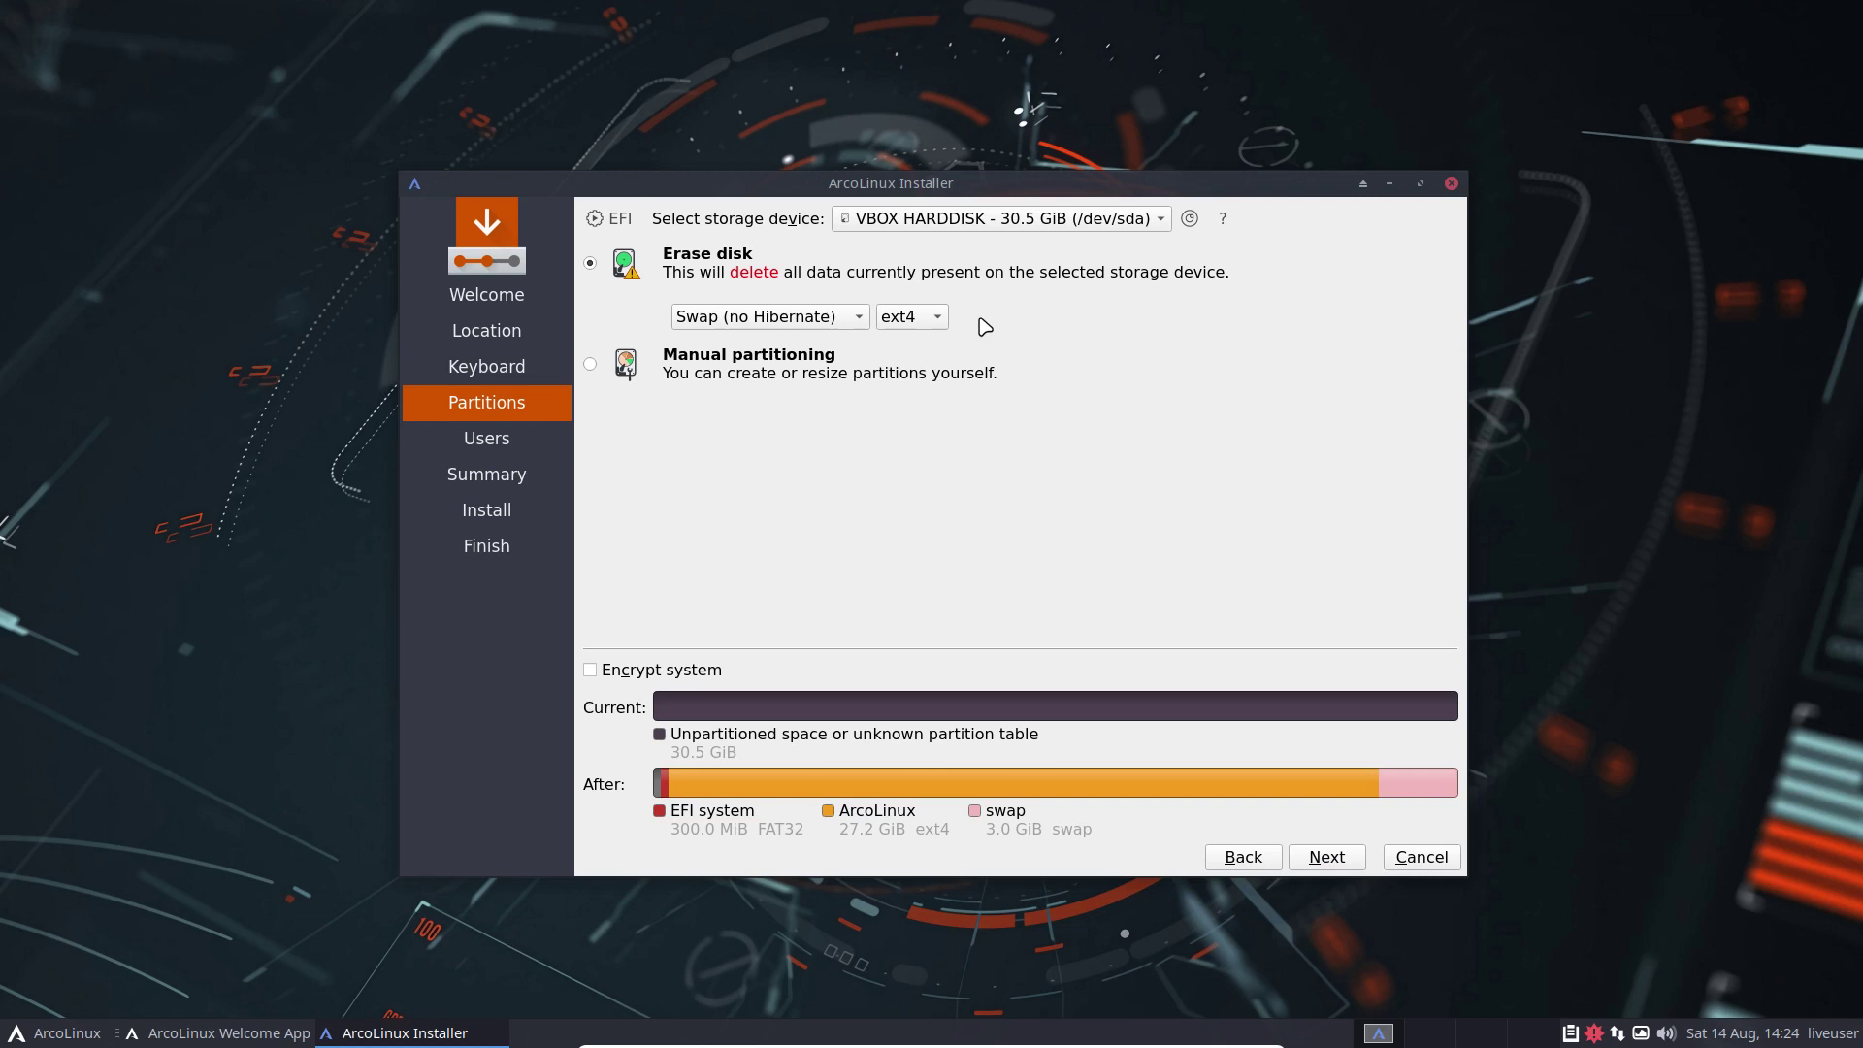
pyautogui.click(1327, 858)
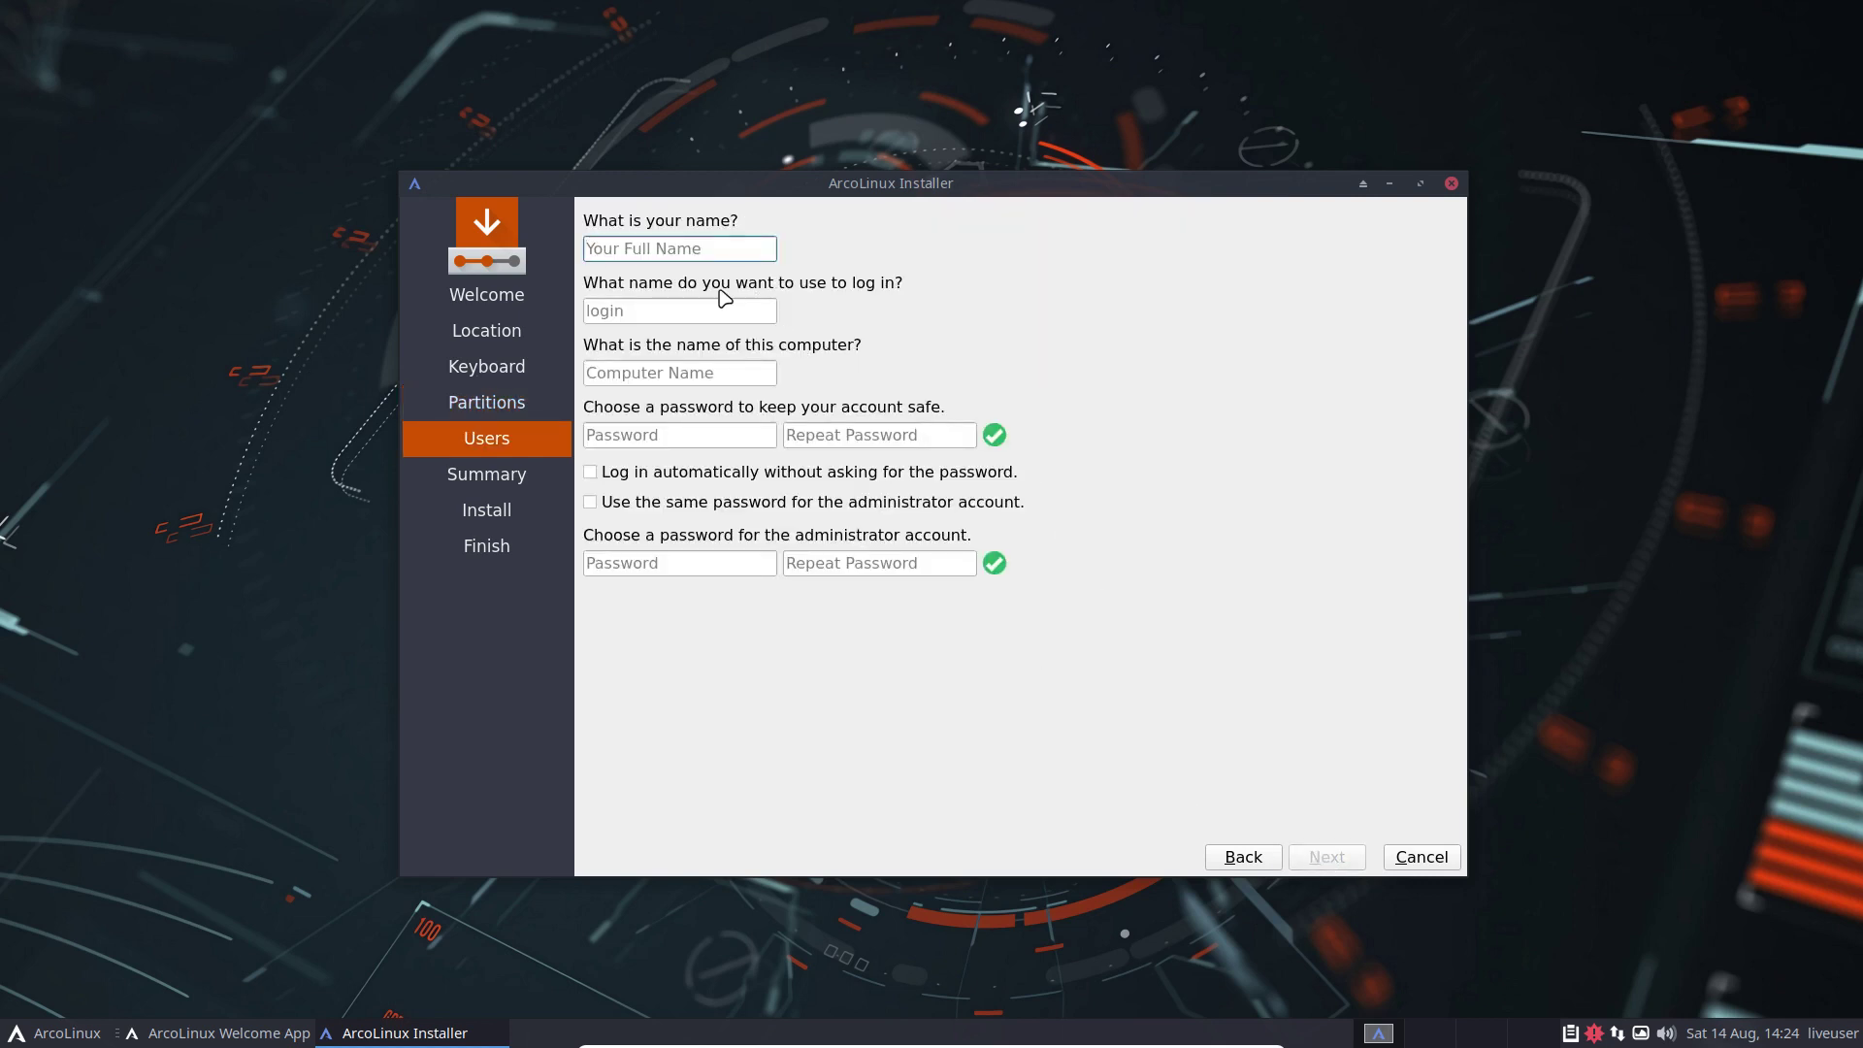
# Enter the user's login name and type the account password twice
pyautogui.write('erik')
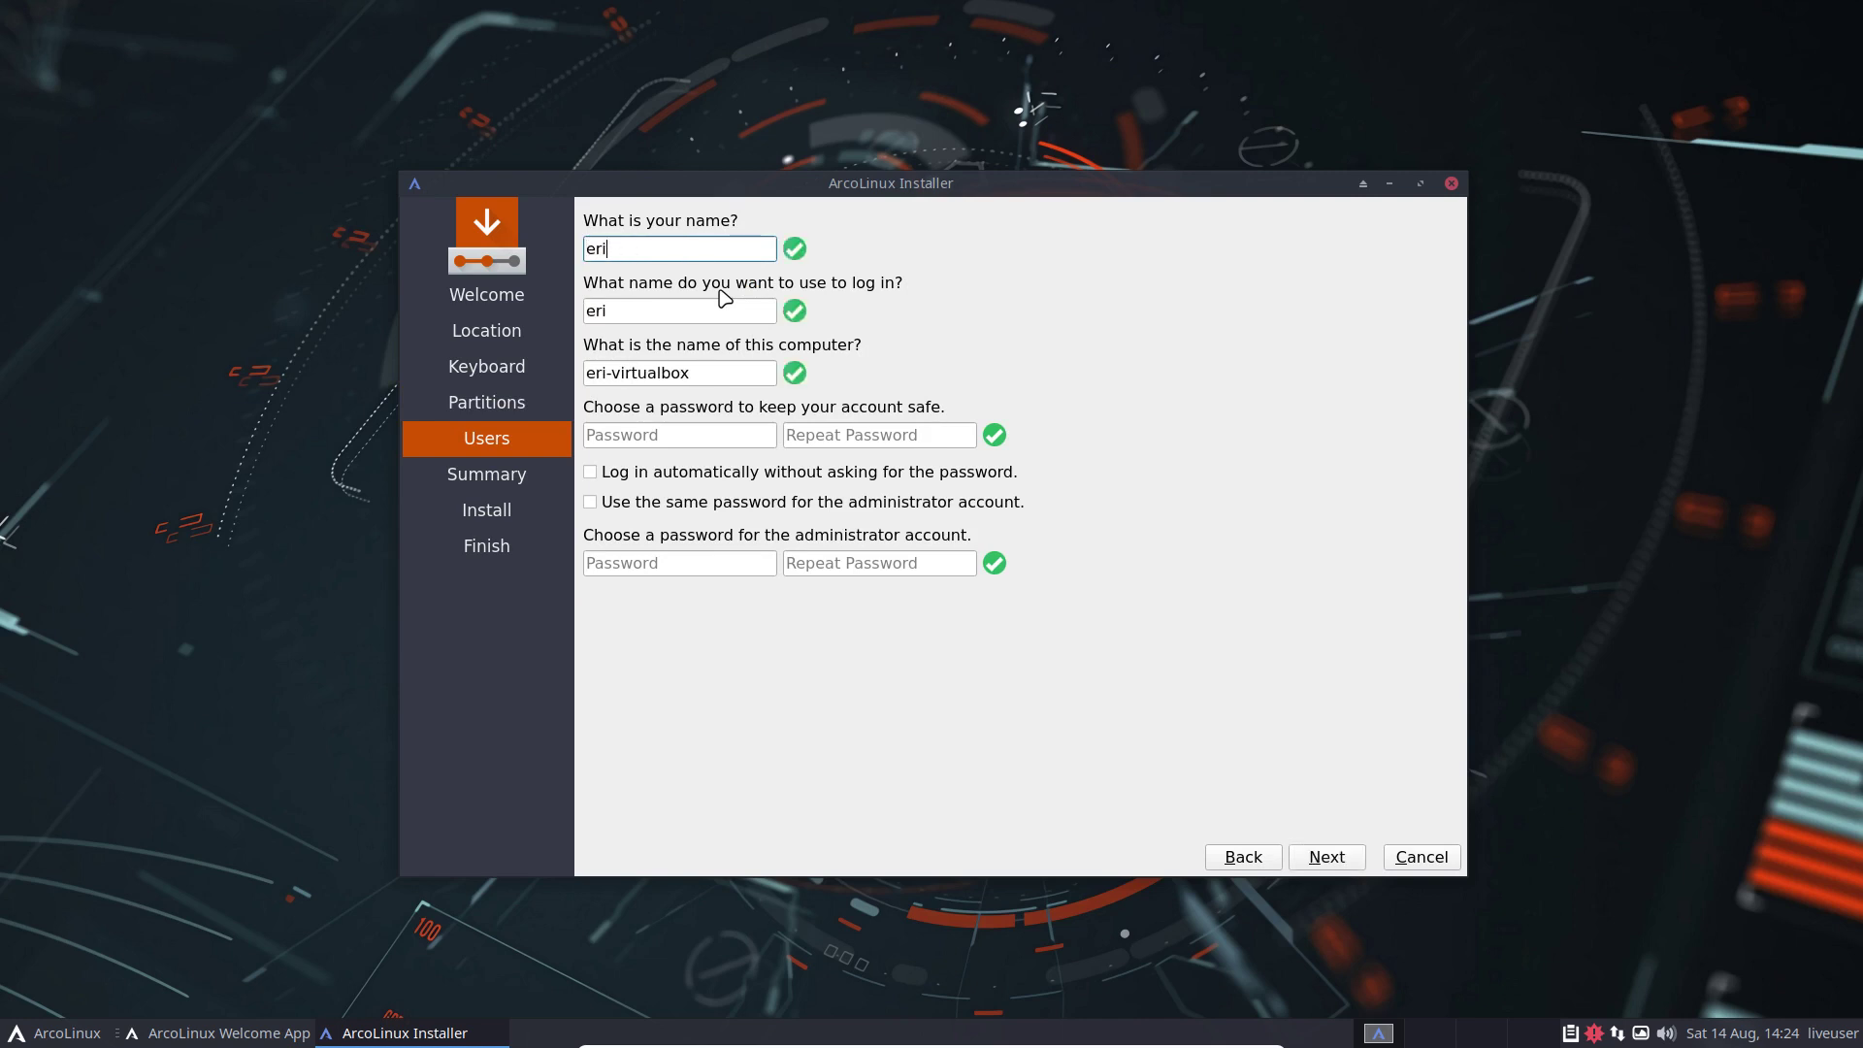
pyautogui.press('Tab')
pyautogui.press('Tab')
pyautogui.press('Tab')
pyautogui.write('••')
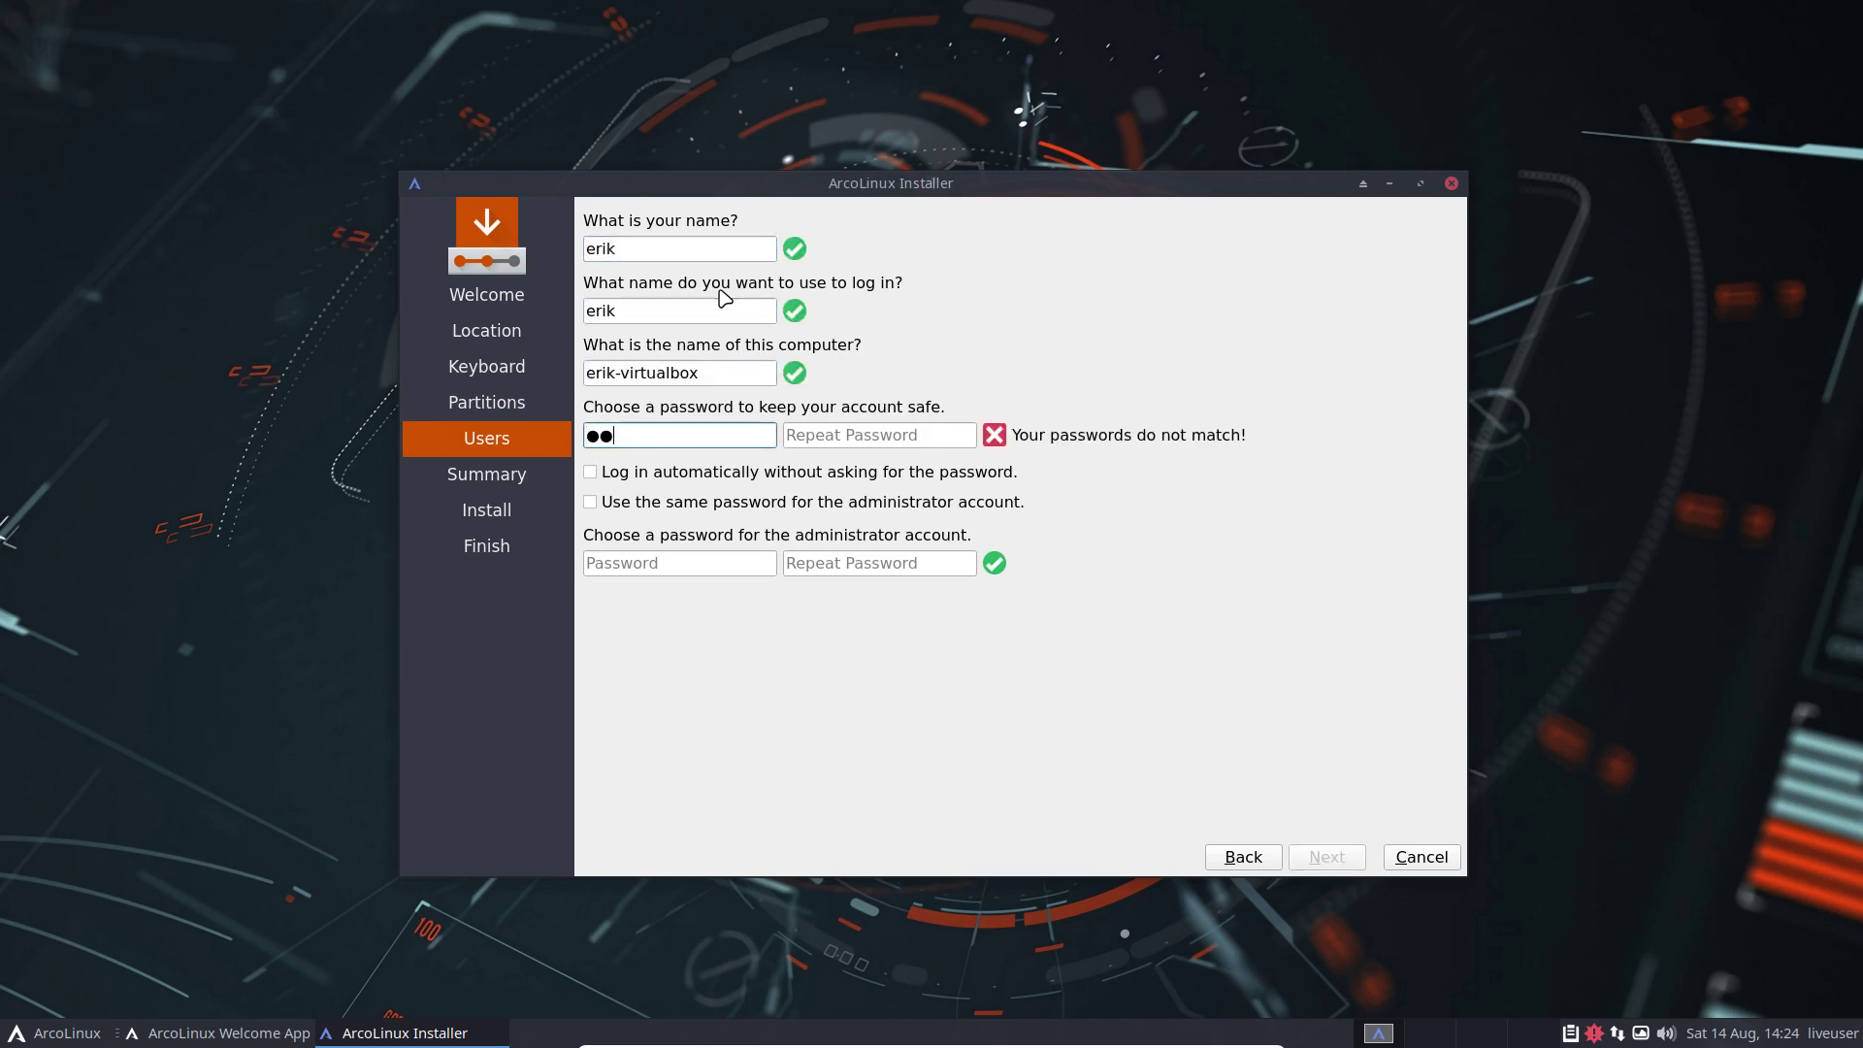
pyautogui.write('•••')
pyautogui.press('Tab')
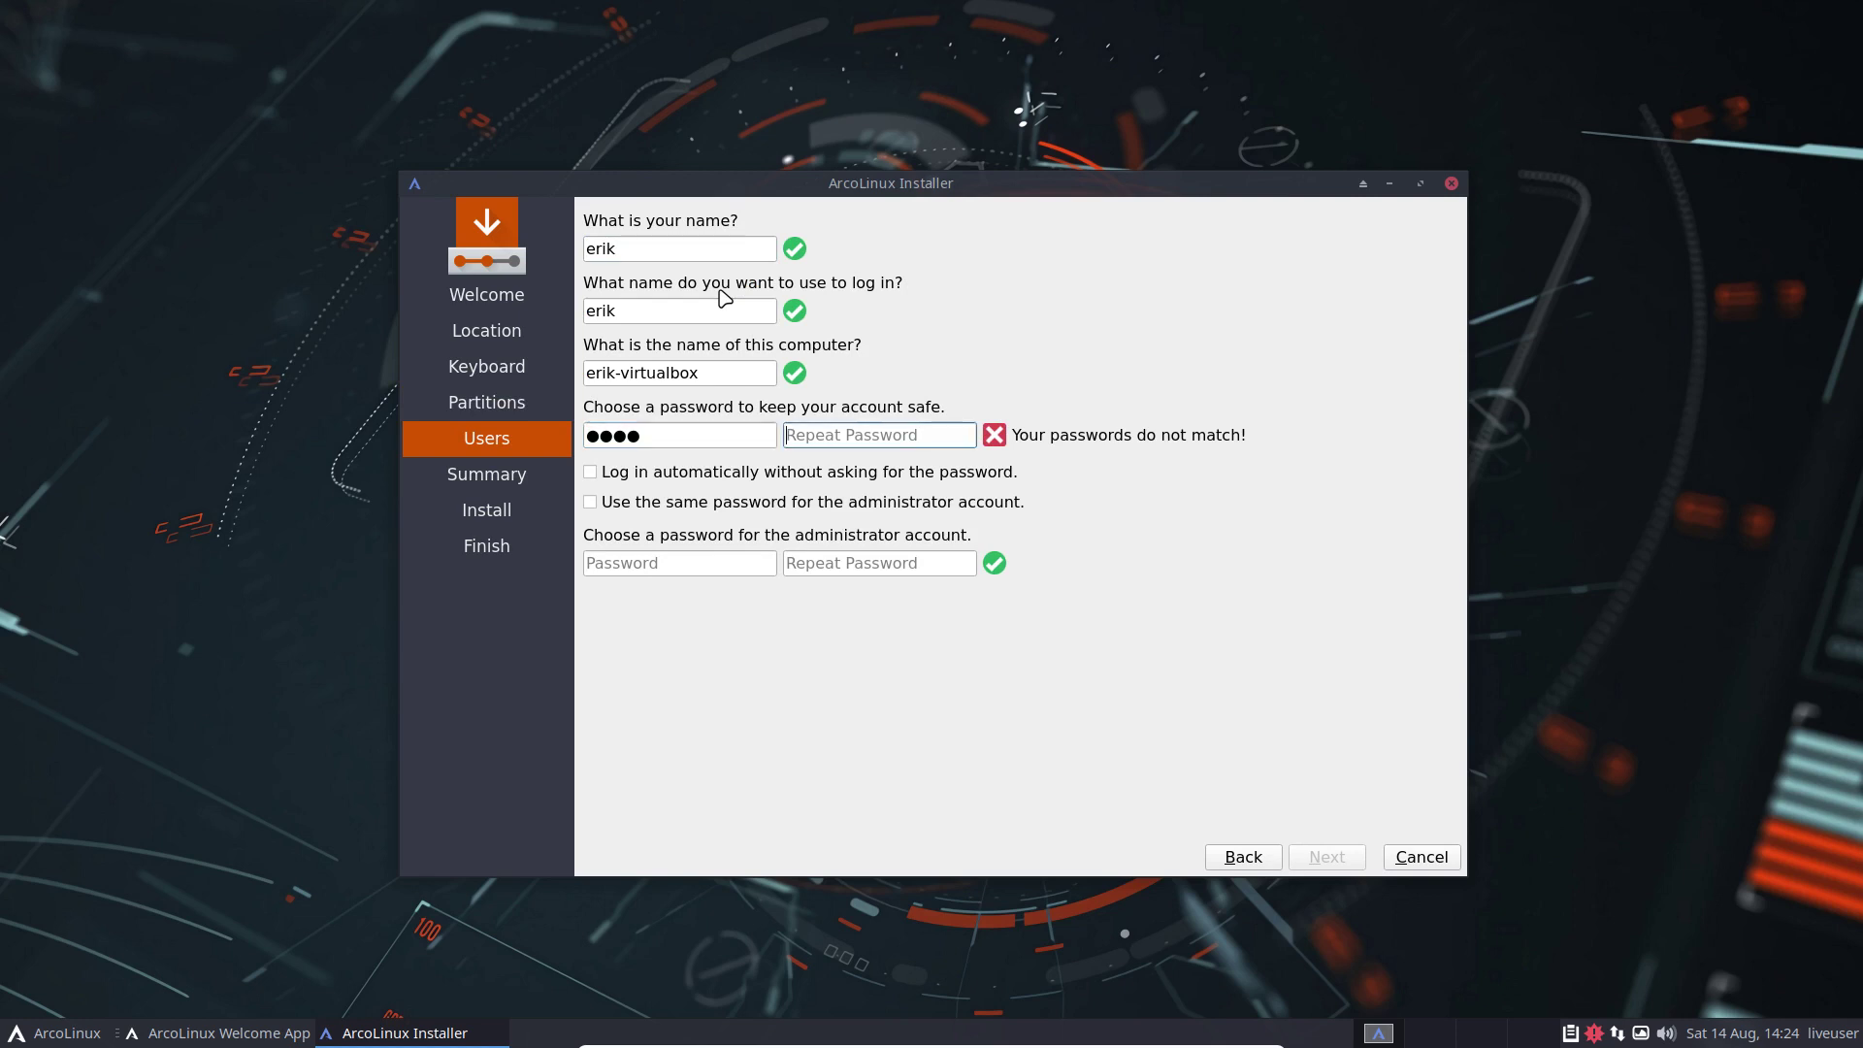
pyautogui.write('••••')
# Enable automatic login and the shared administrator password, then continue to the Summary
pyautogui.press('Tab')
pyautogui.press('Tab')
pyautogui.press('space')
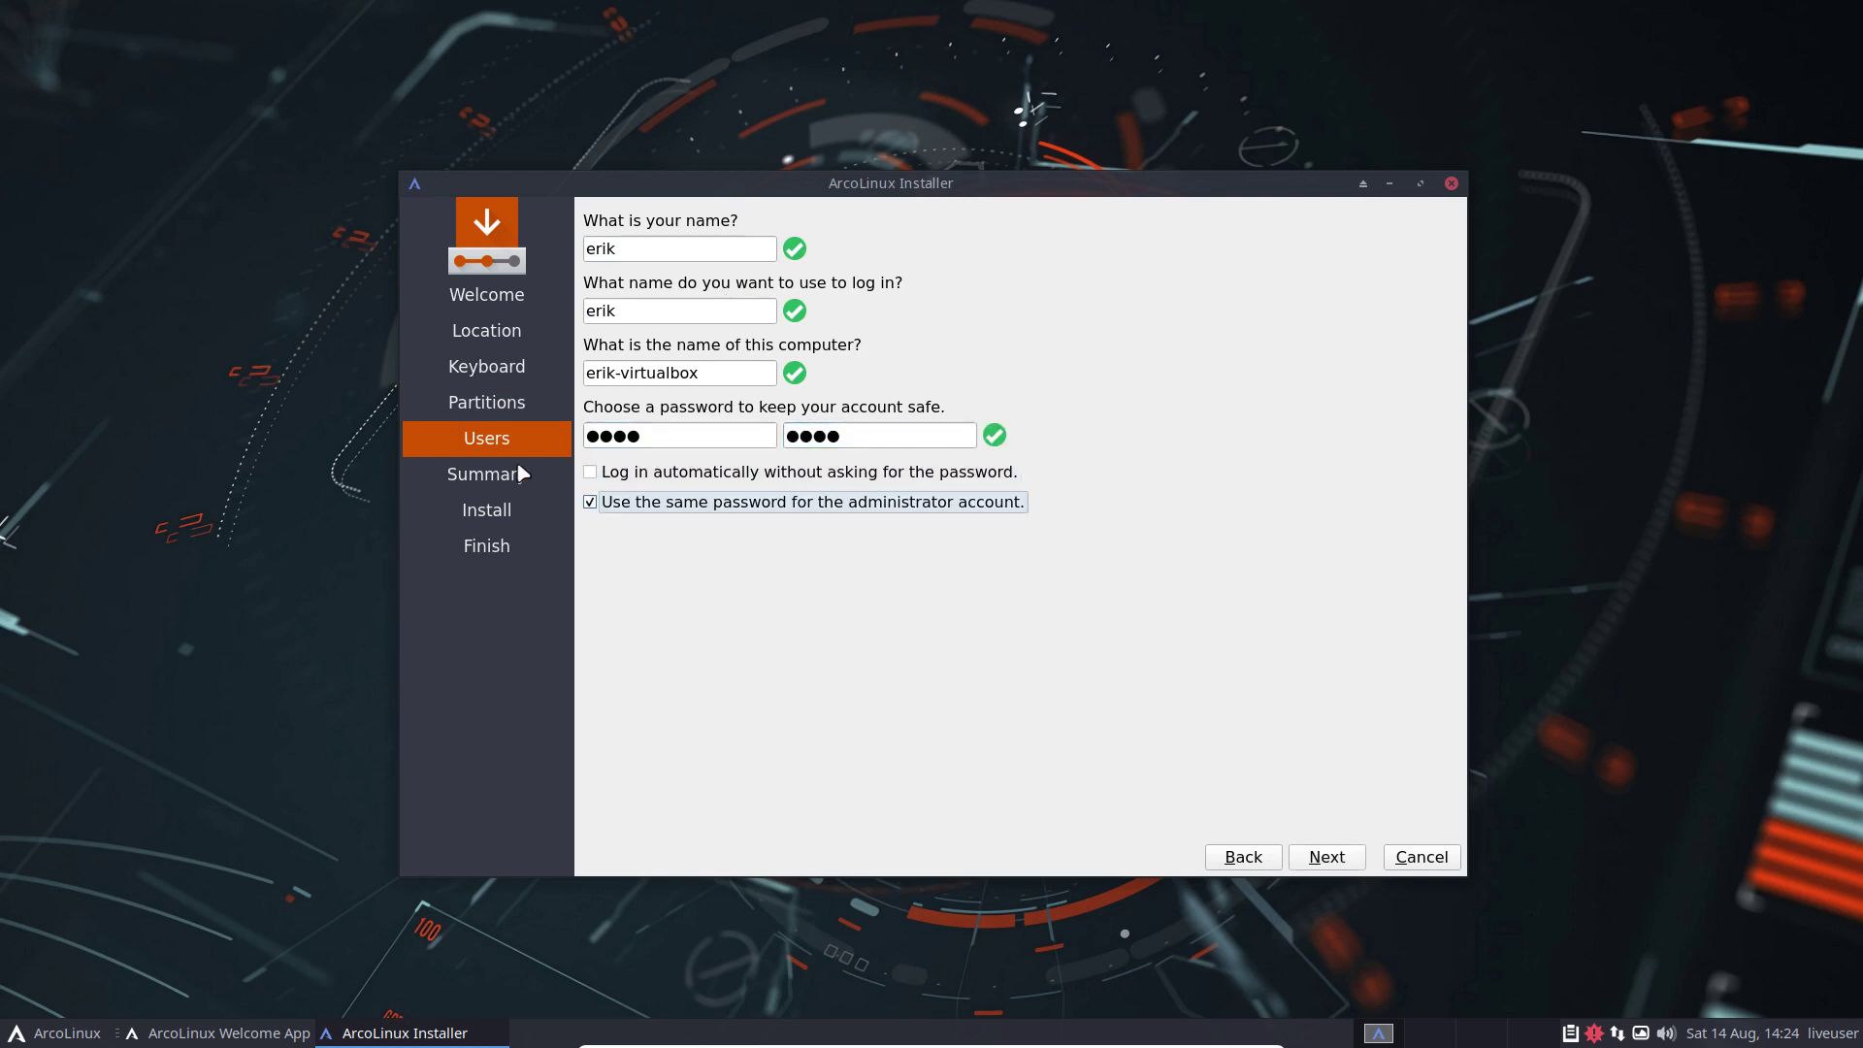
pyautogui.click(641, 473)
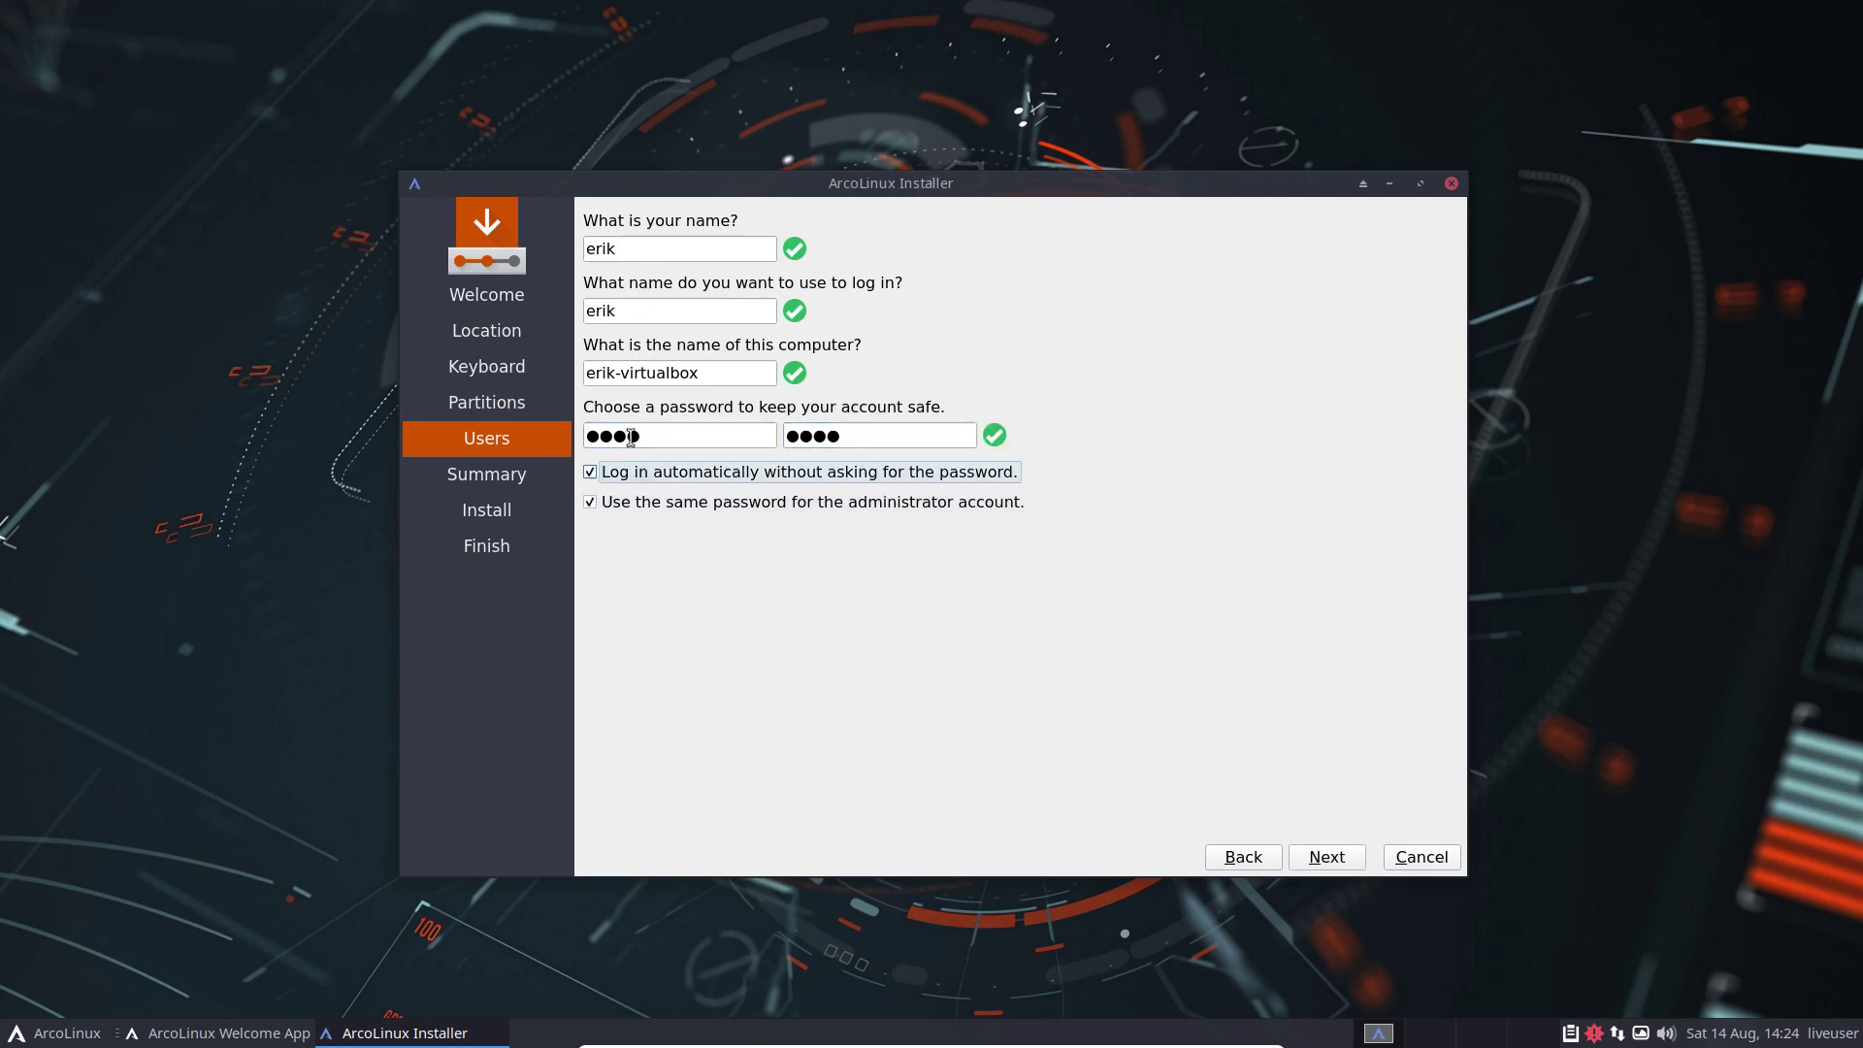
pyautogui.click(757, 506)
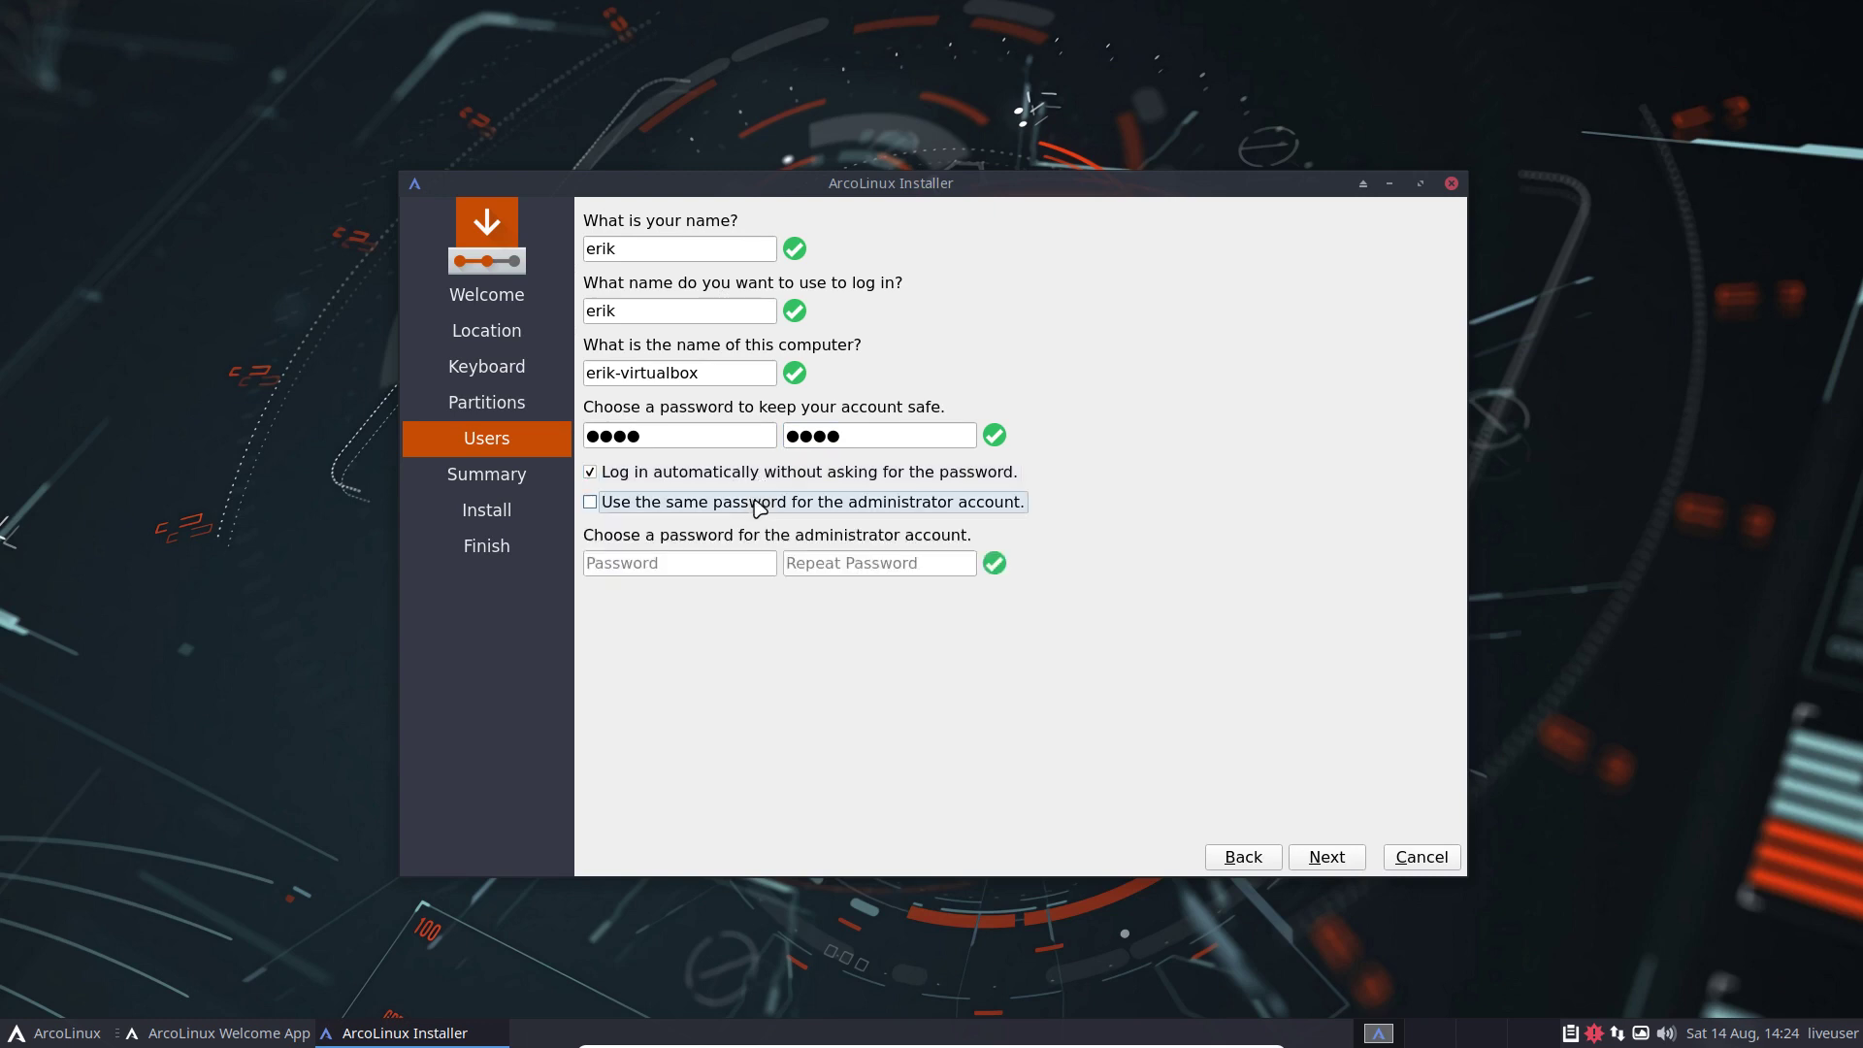
pyautogui.click(808, 504)
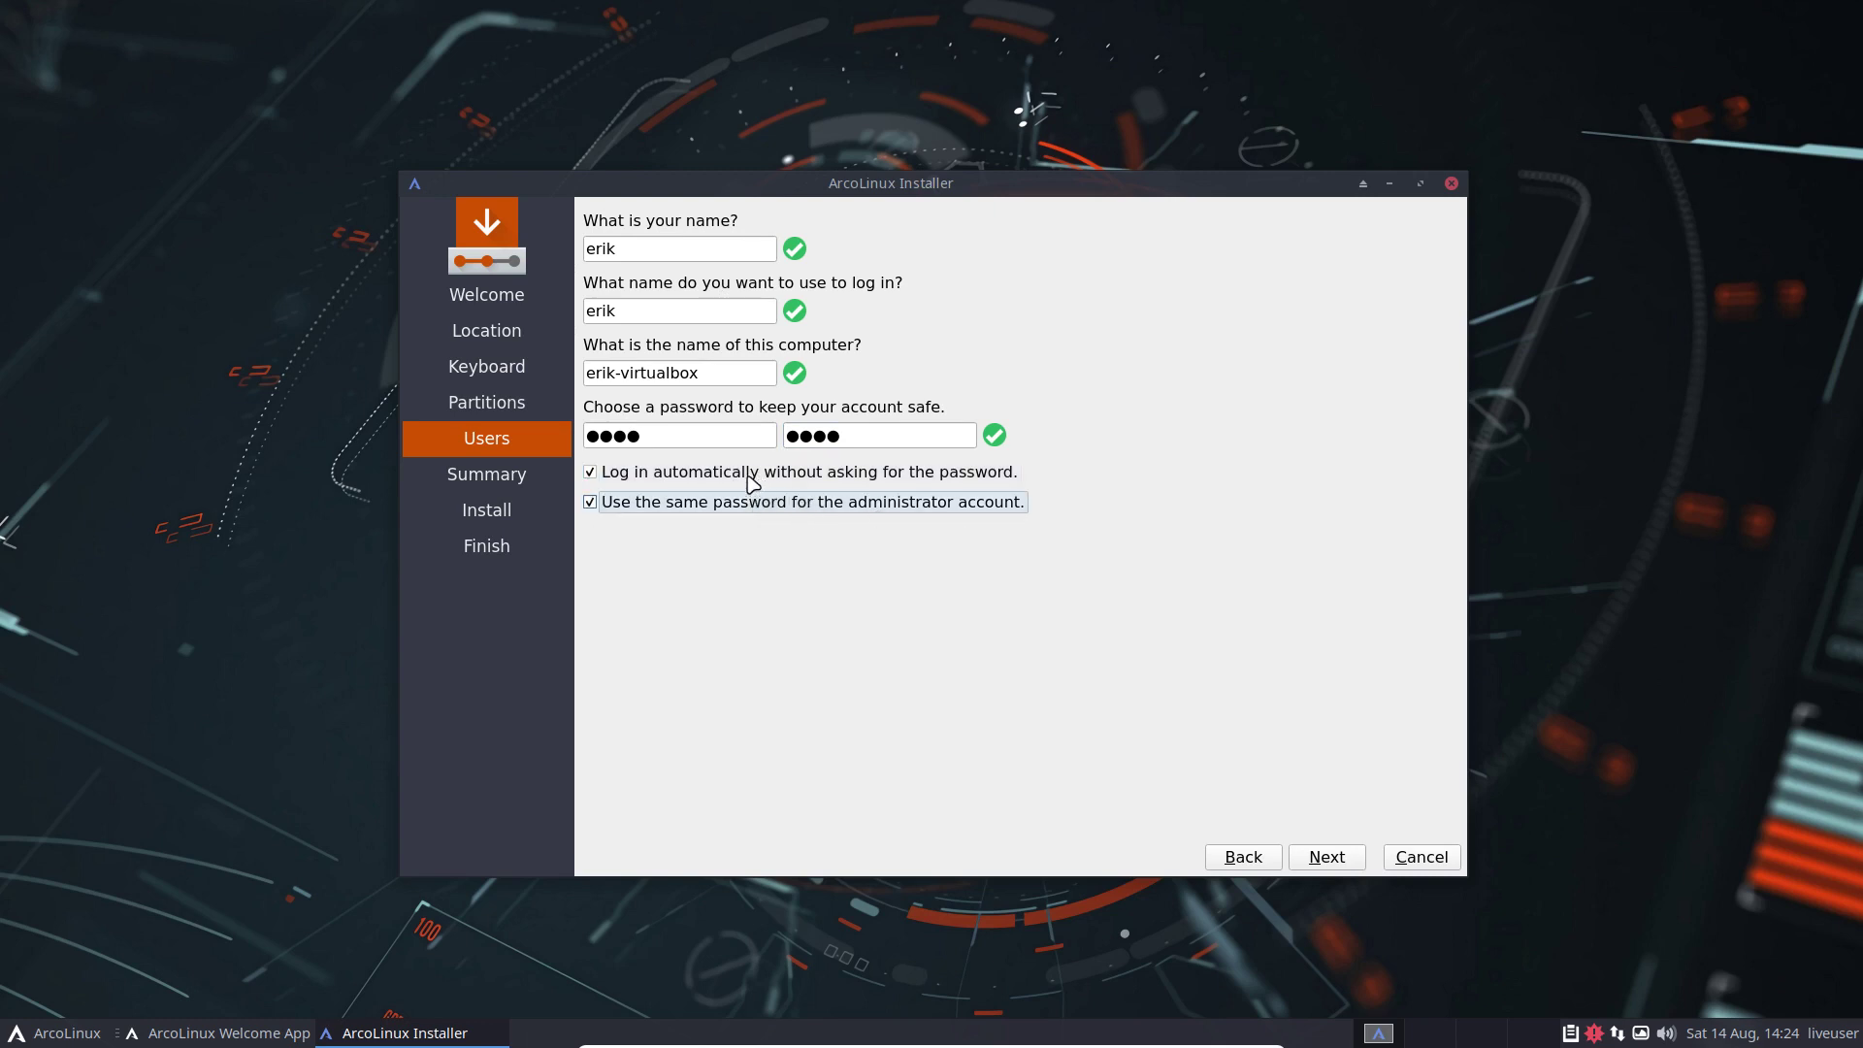
pyautogui.click(1319, 858)
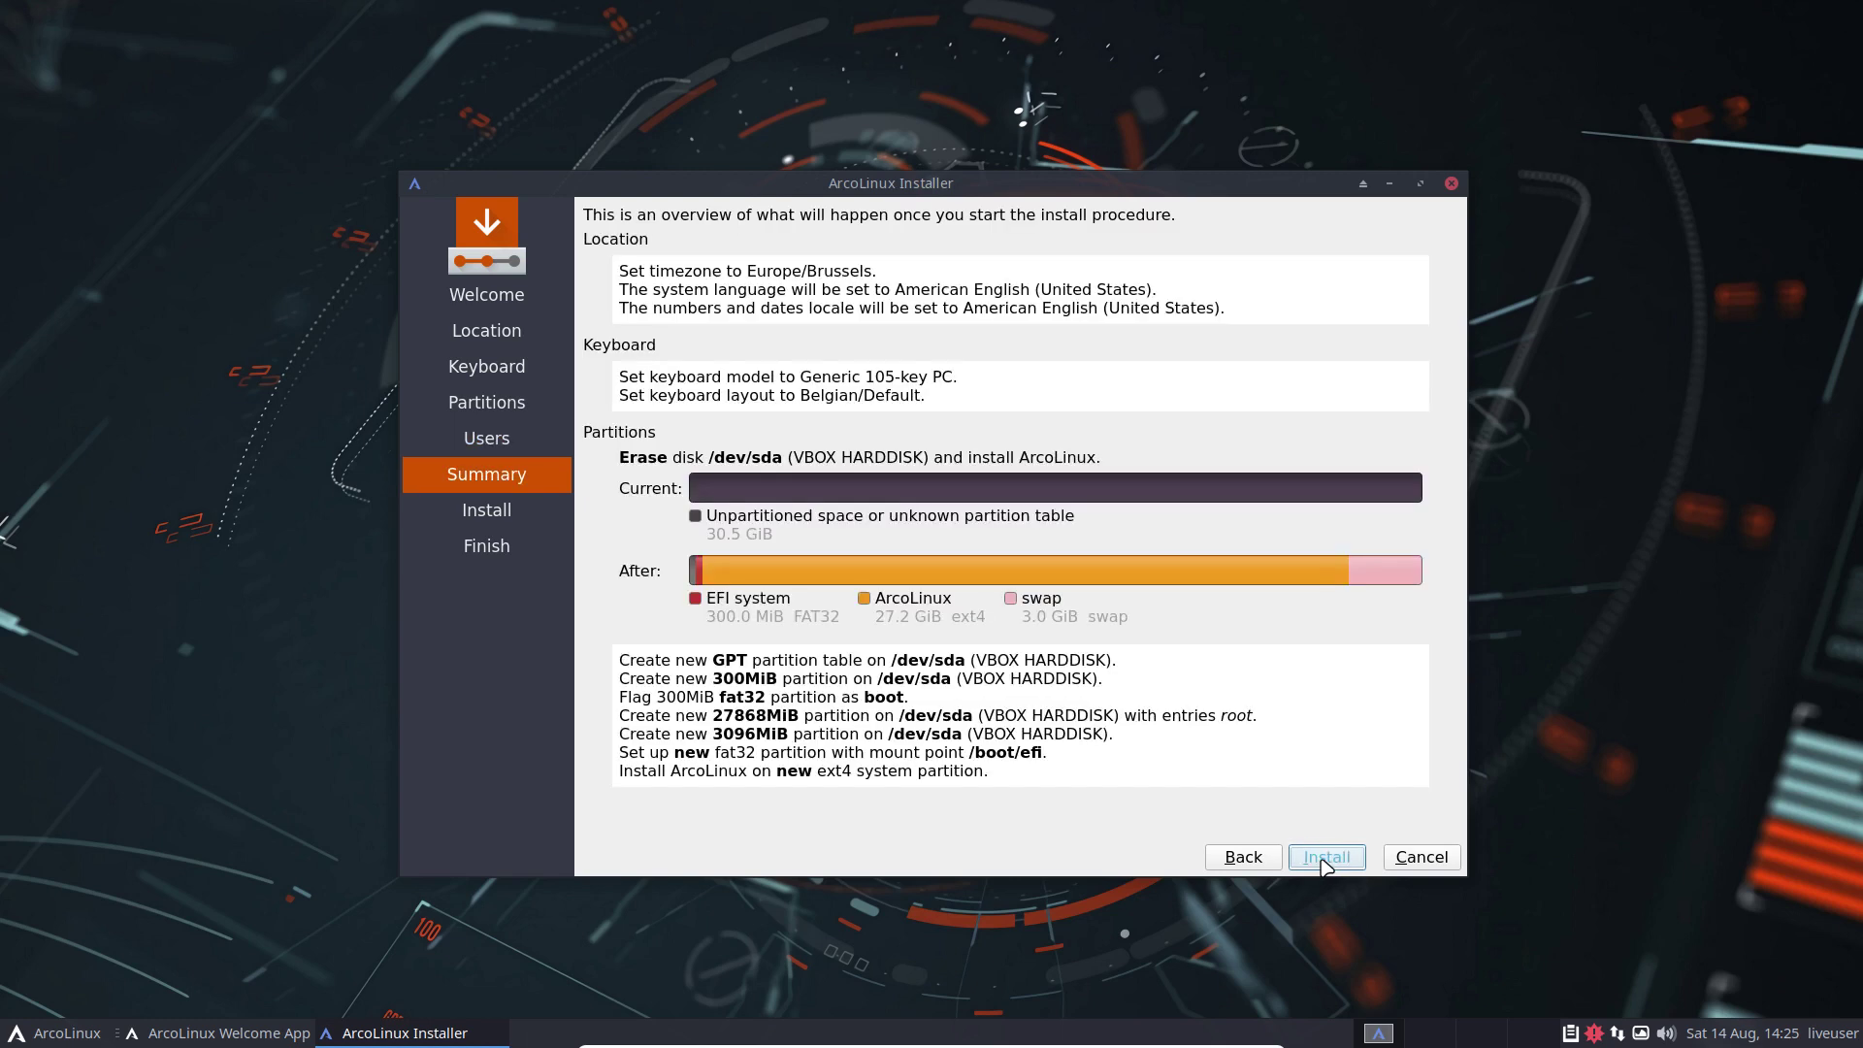
# Click Install and confirm Install now to erase /dev/sda and begin unpacking
pyautogui.click(1325, 857)
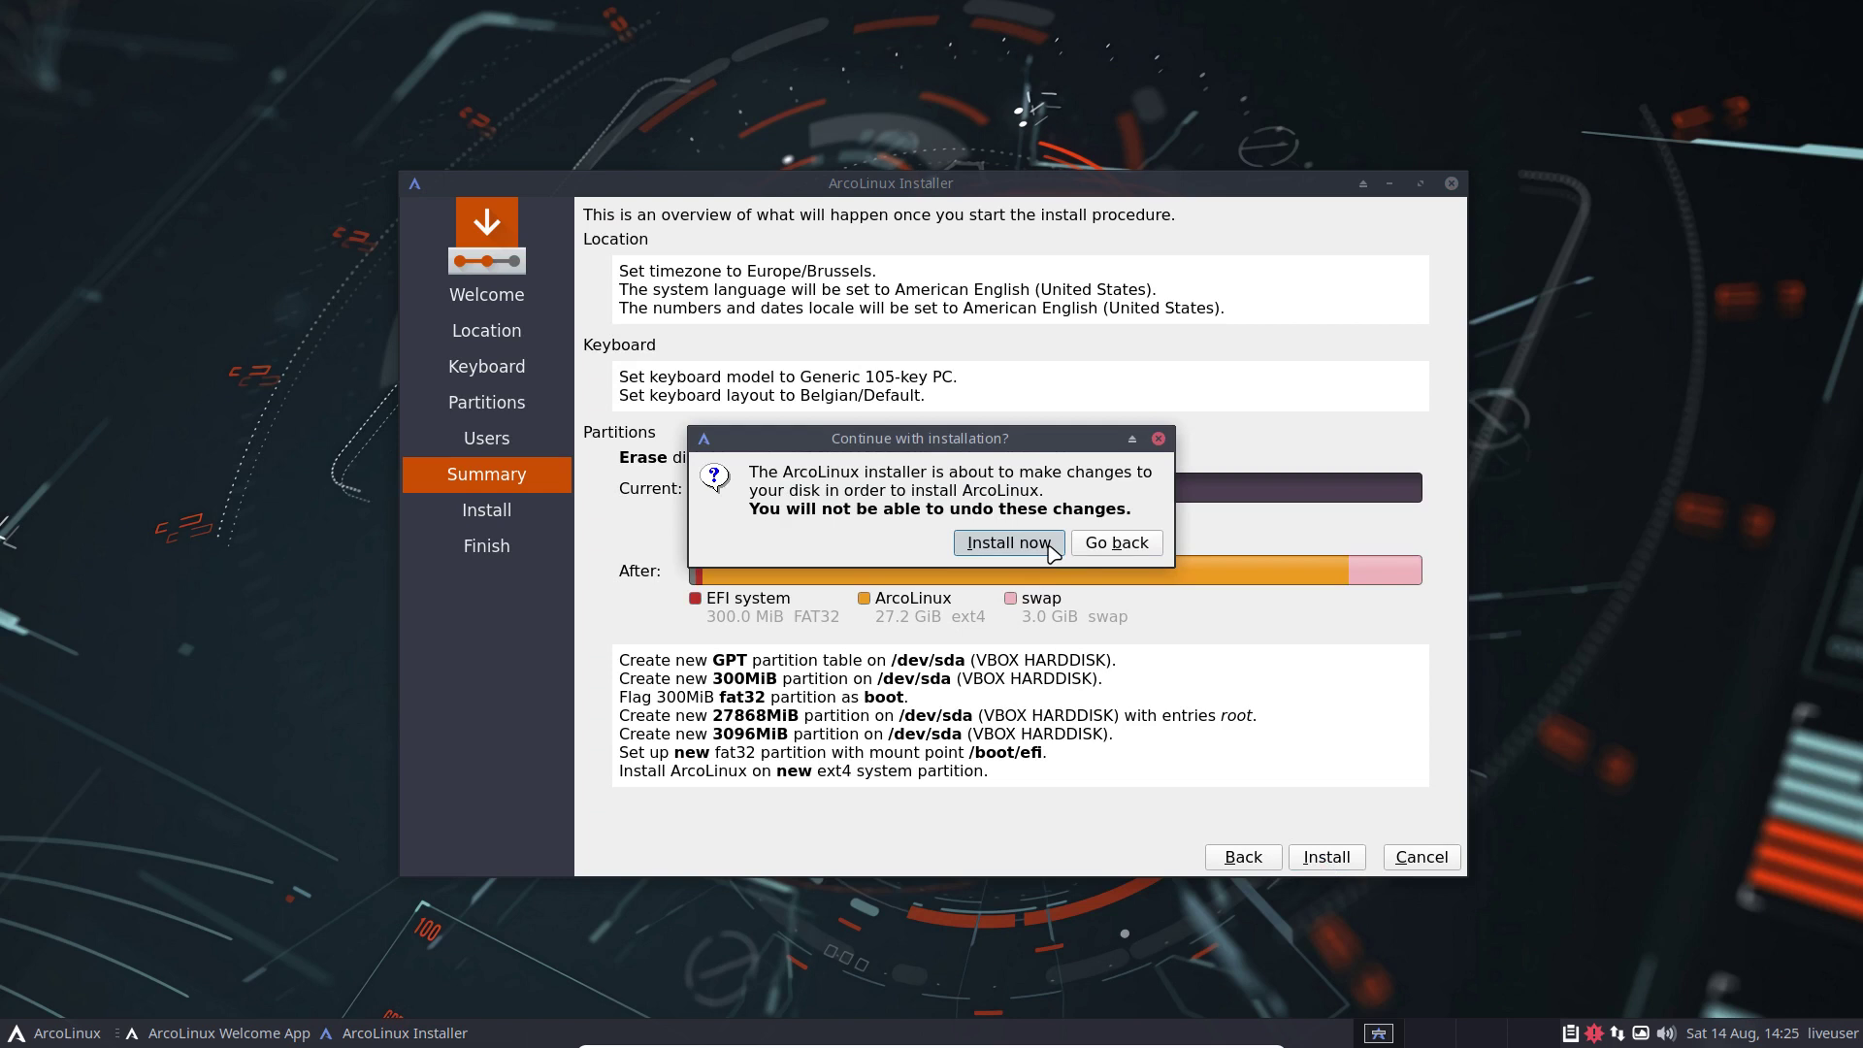
pyautogui.click(1008, 543)
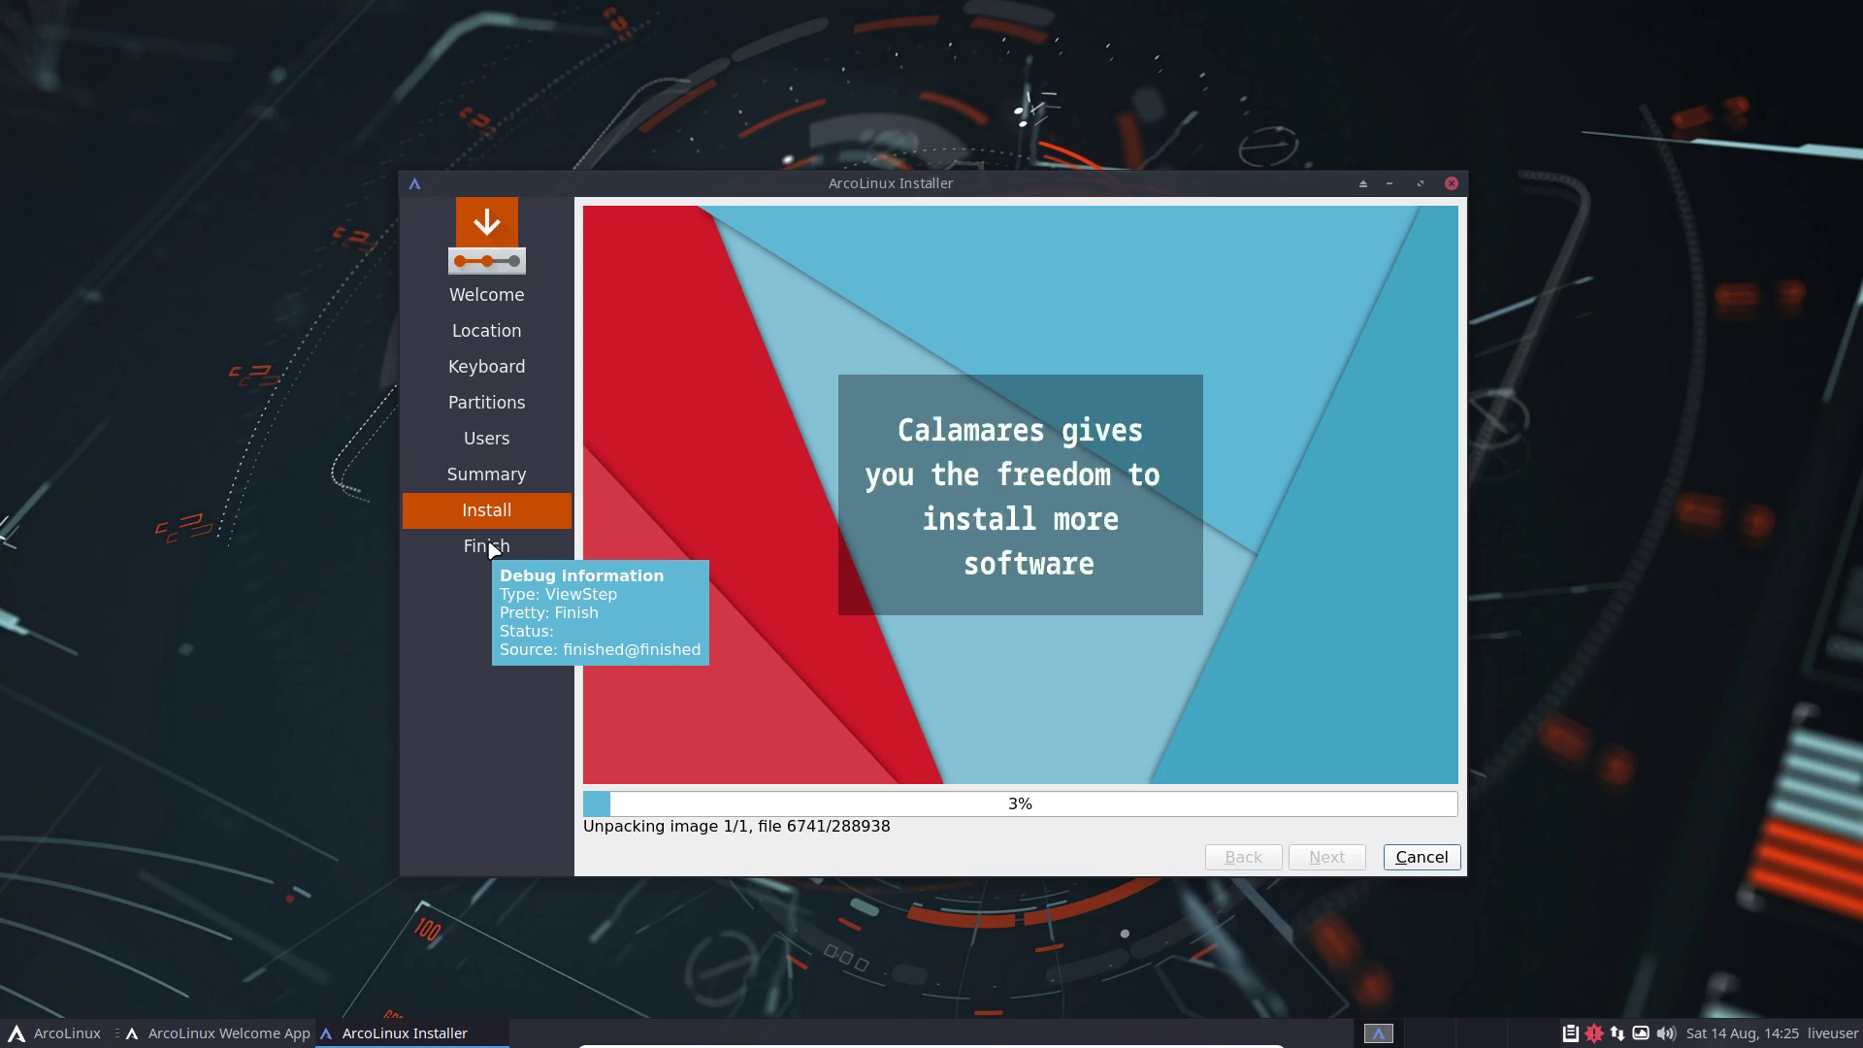
# Browse the Whisker menu's Office, Multimedia, Graphics and Accessories categories, then close the menu
pyautogui.click(75, 1035)
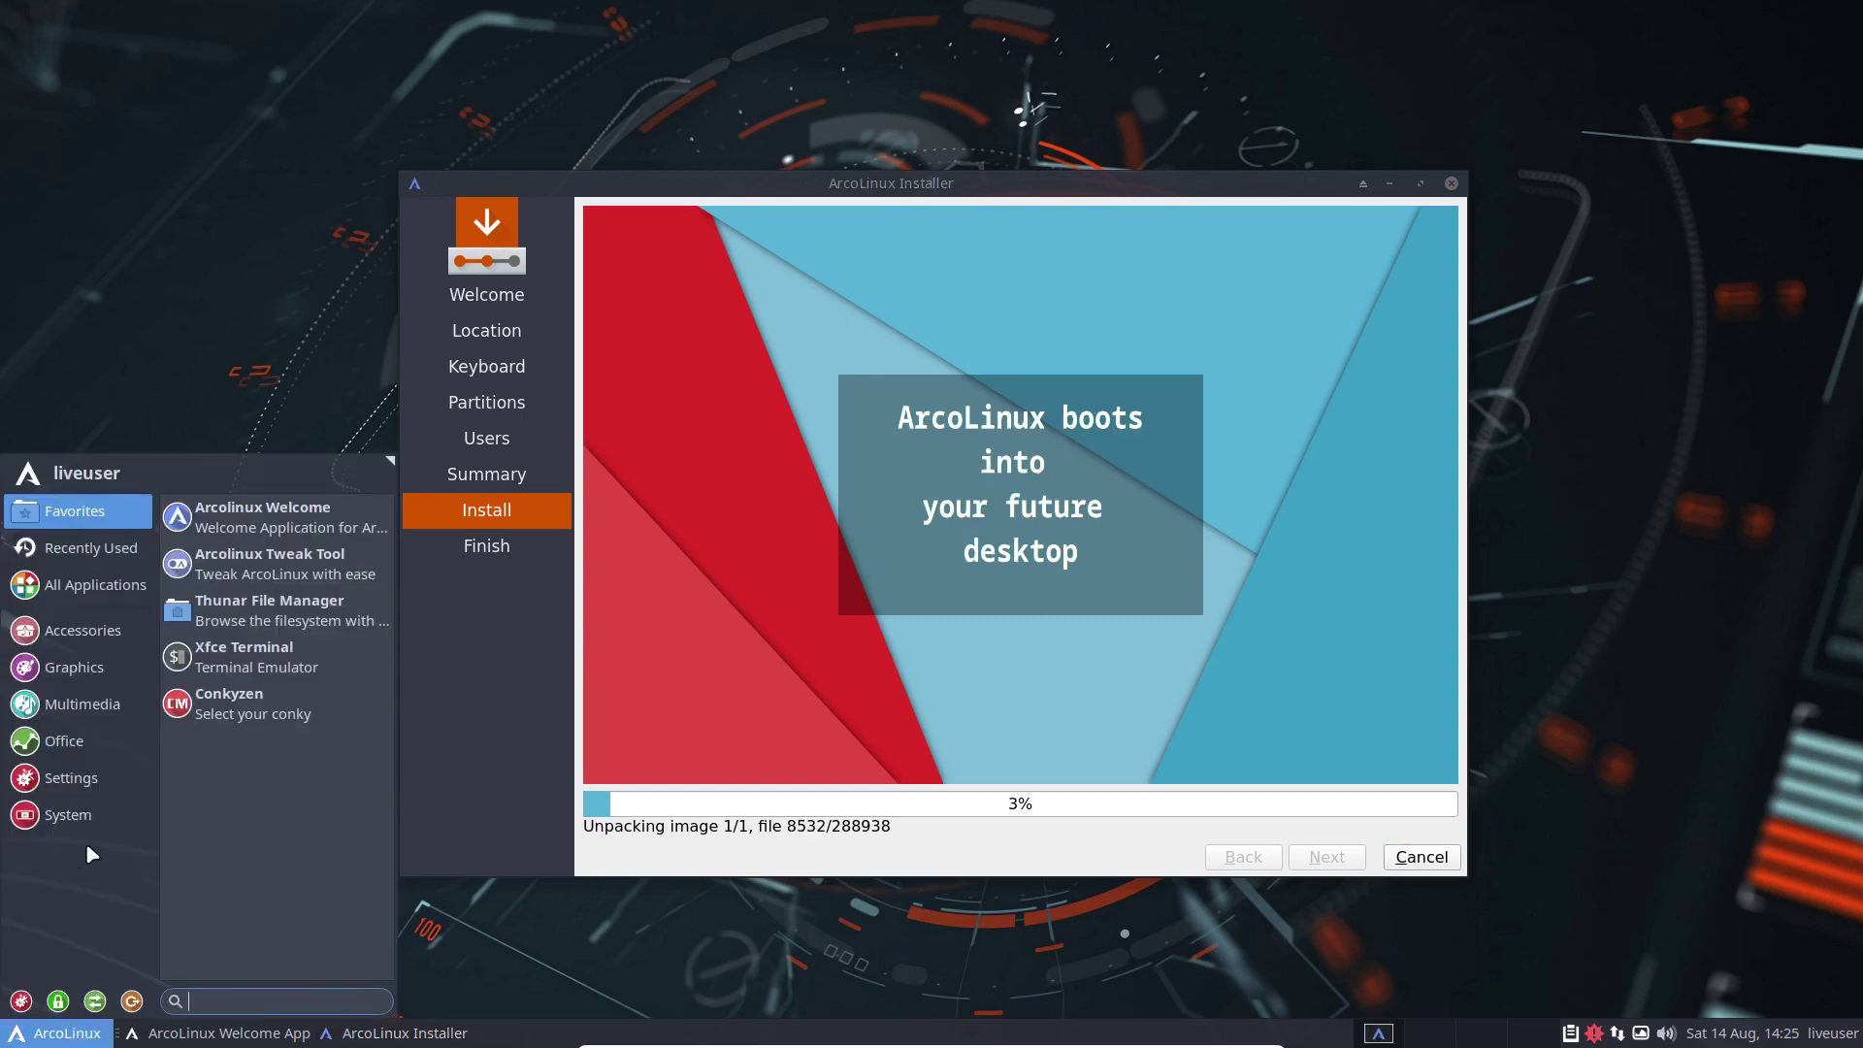
pyautogui.moveTo(93, 781)
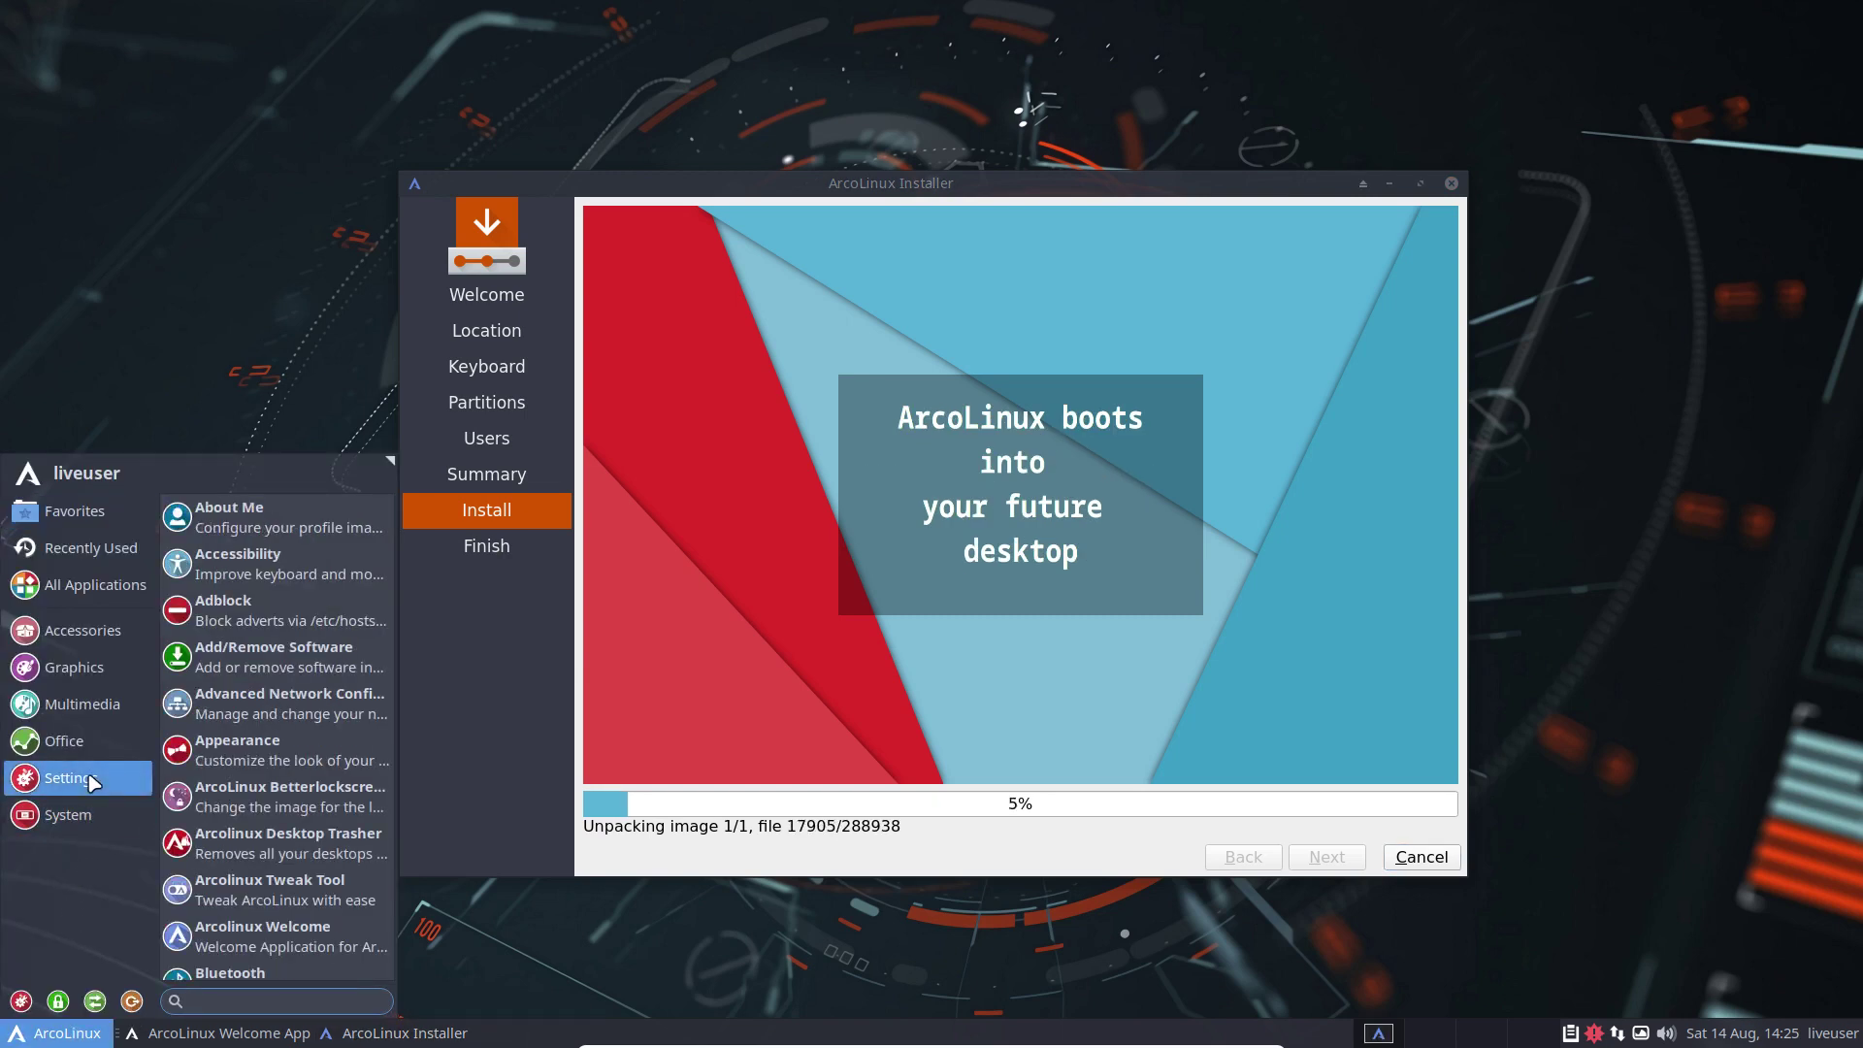
pyautogui.moveTo(100, 716)
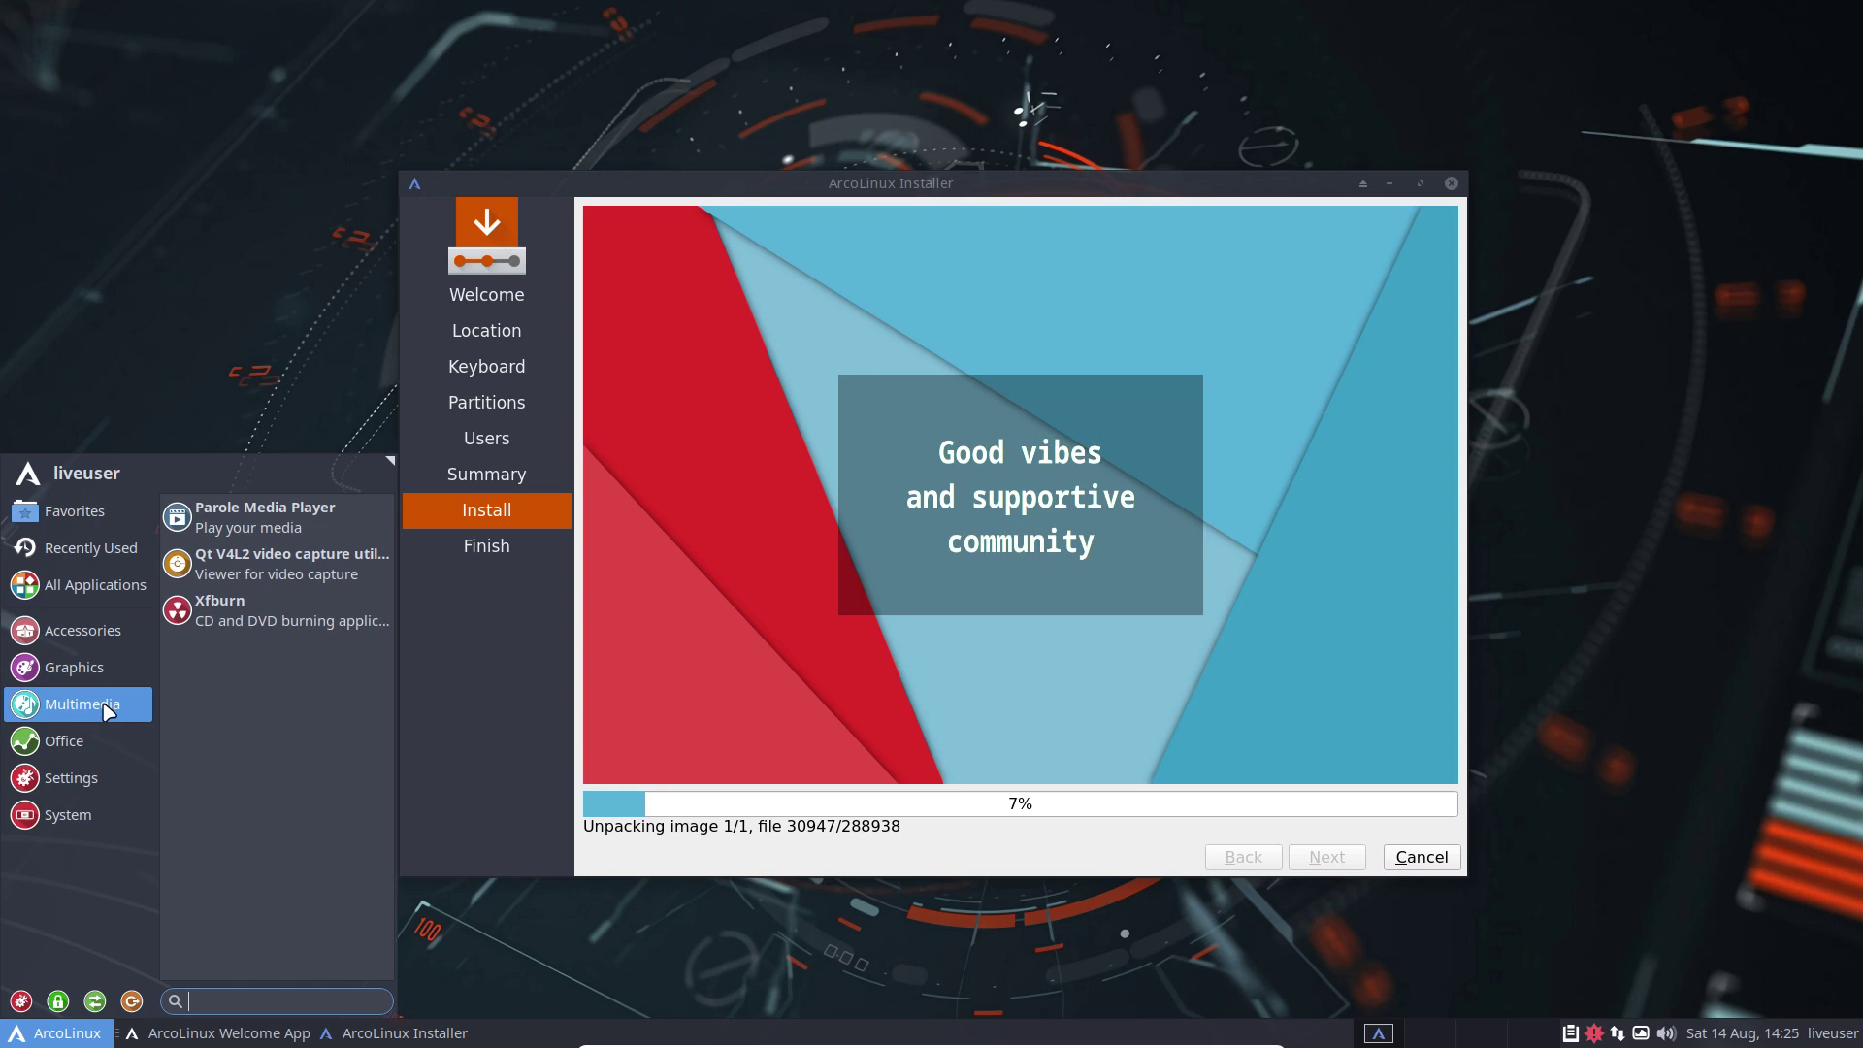
pyautogui.click(89, 747)
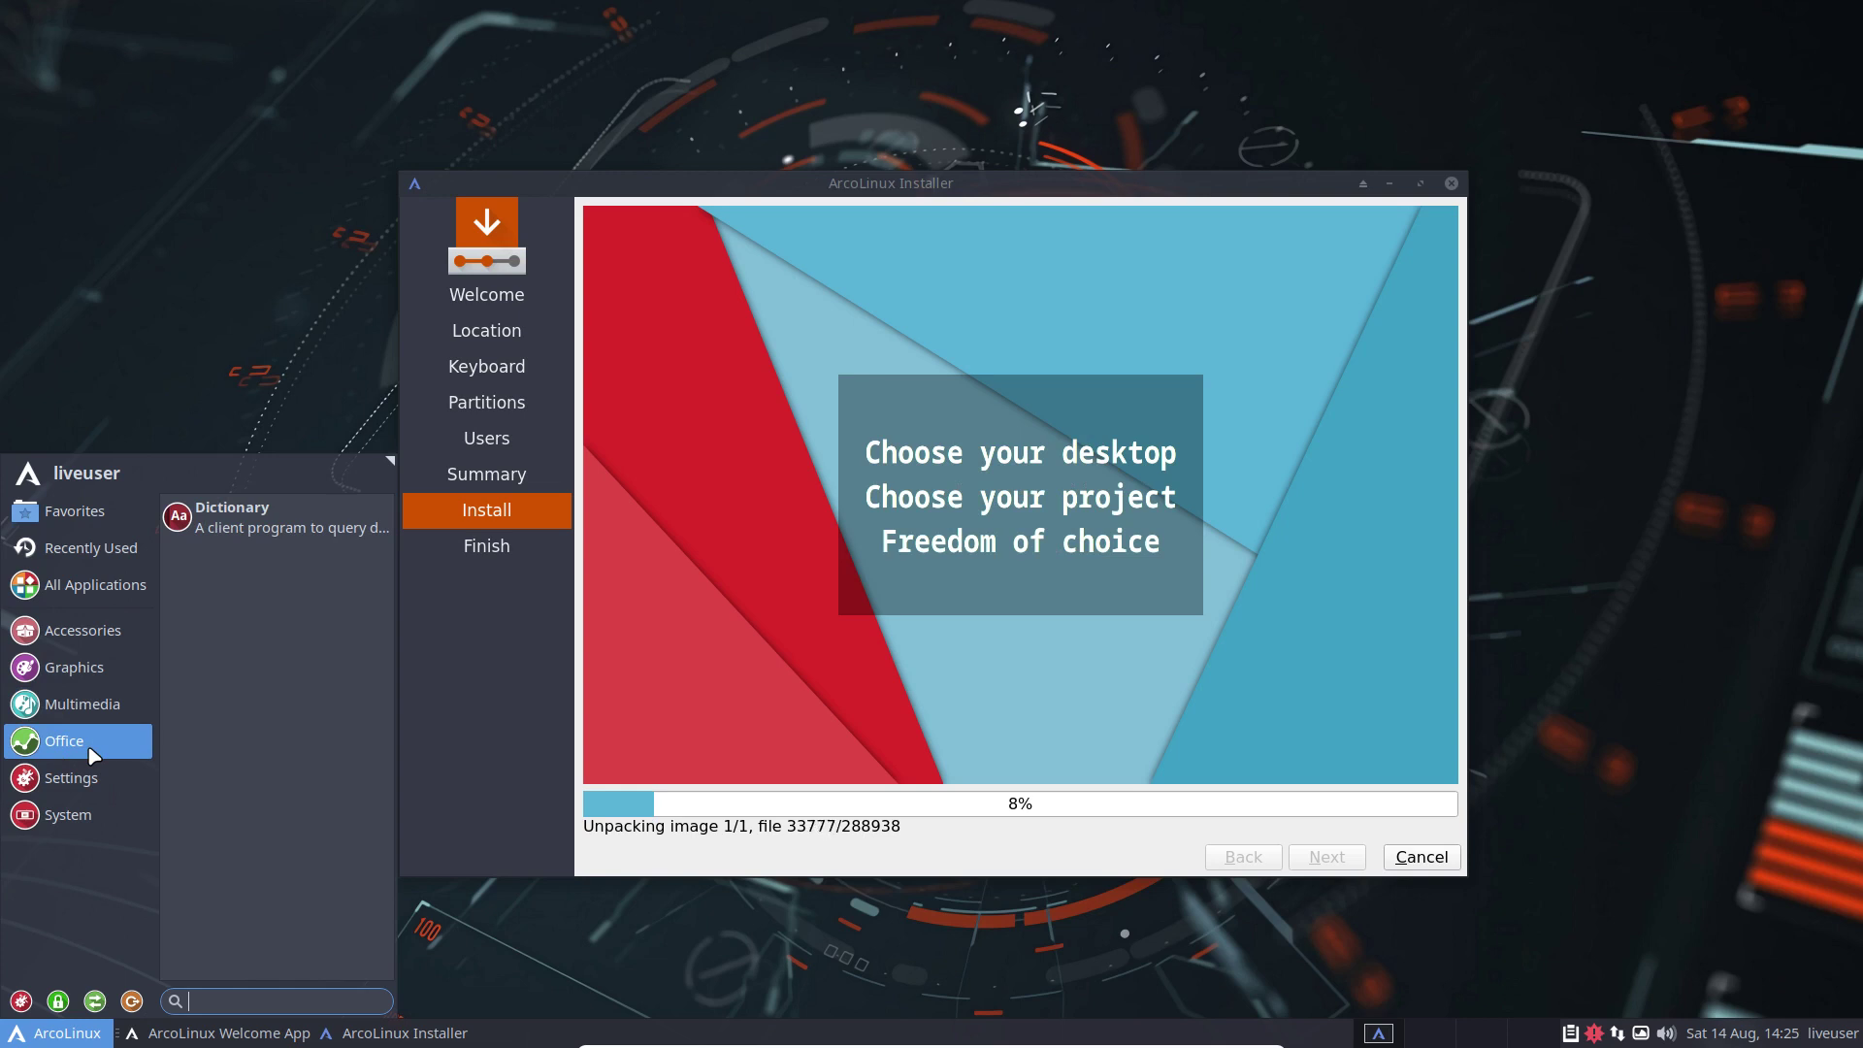
pyautogui.click(106, 707)
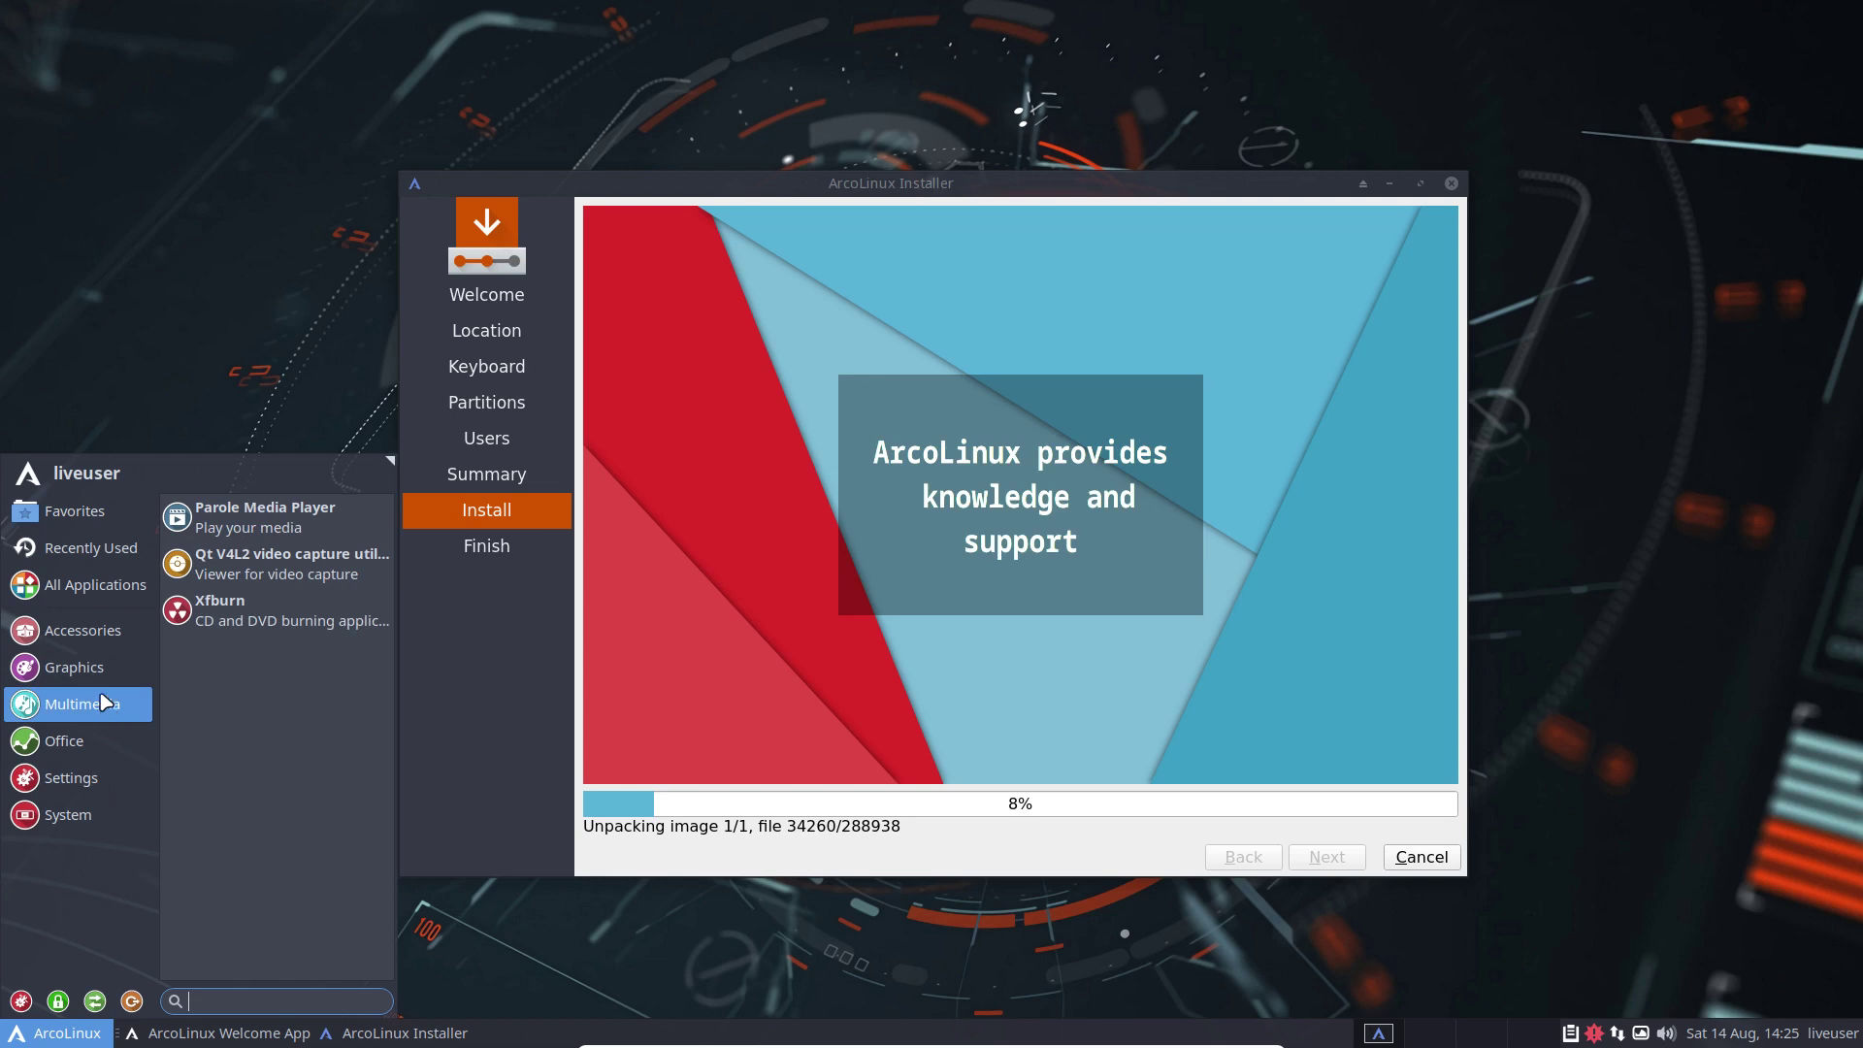
pyautogui.click(103, 679)
pyautogui.click(132, 641)
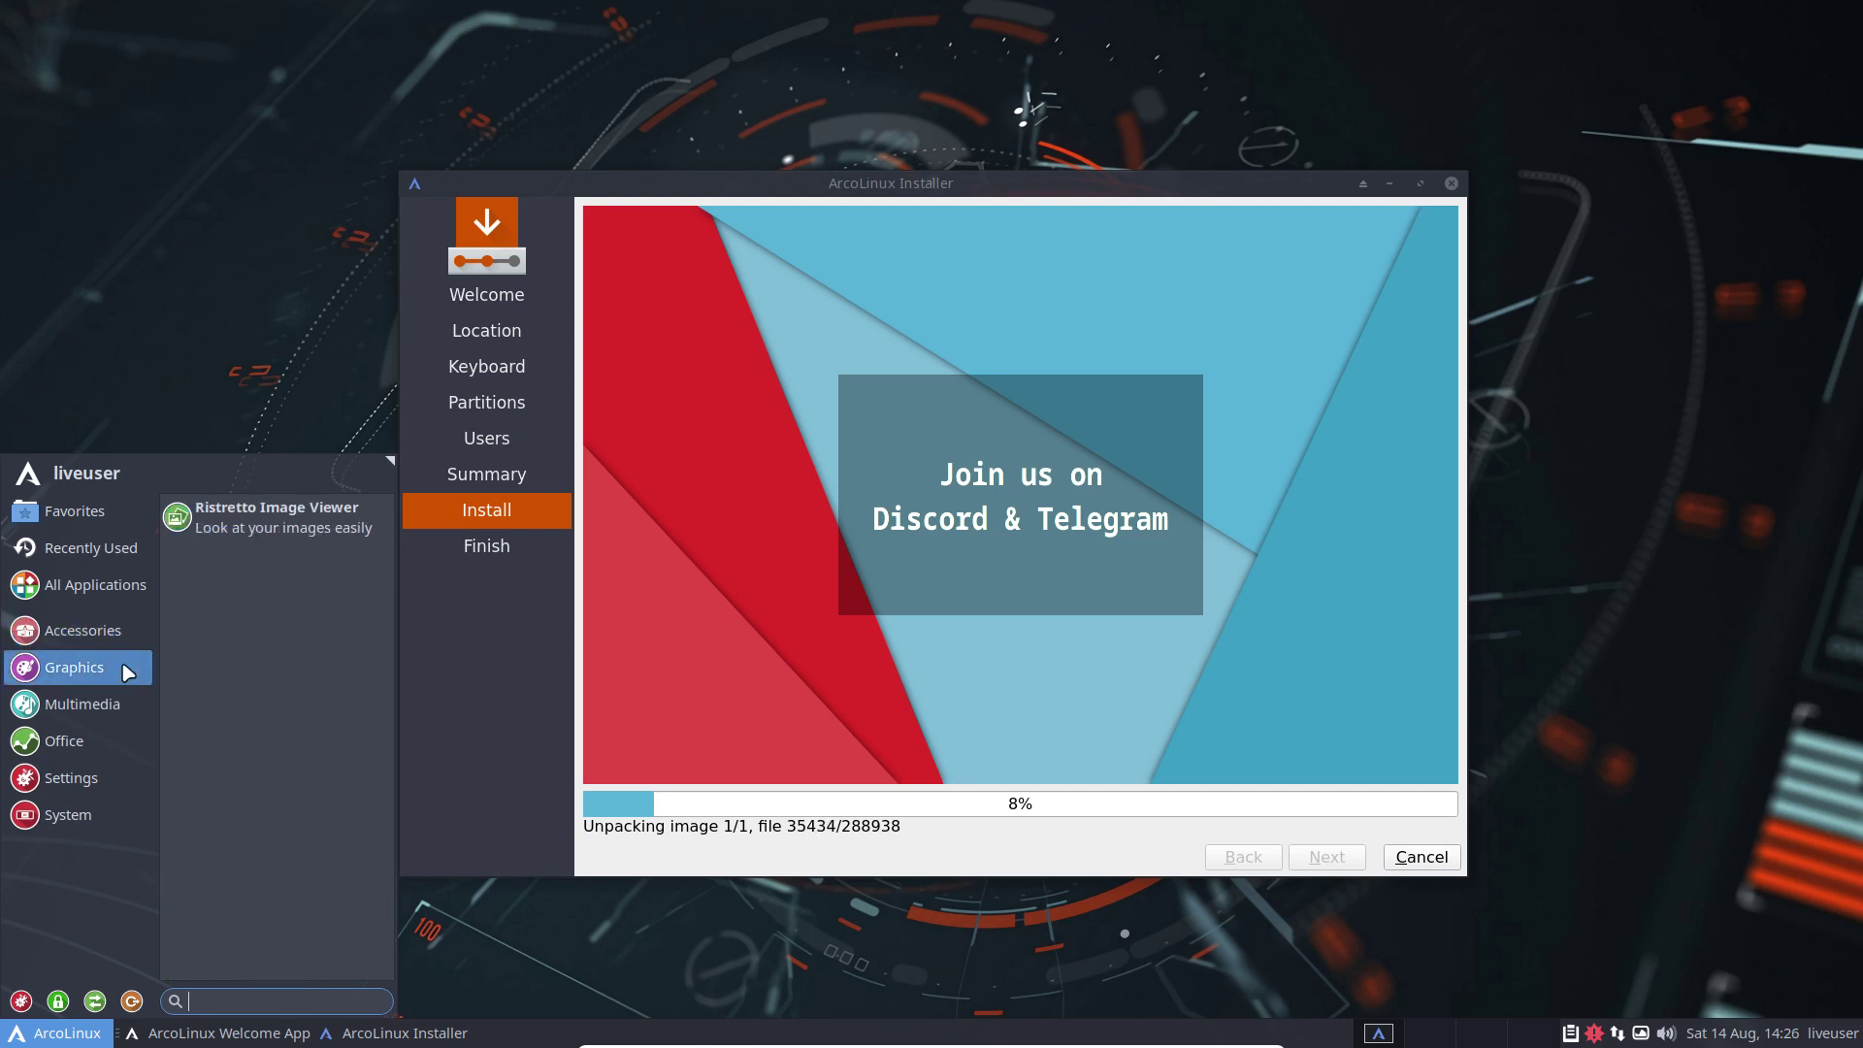
pyautogui.moveTo(117, 718)
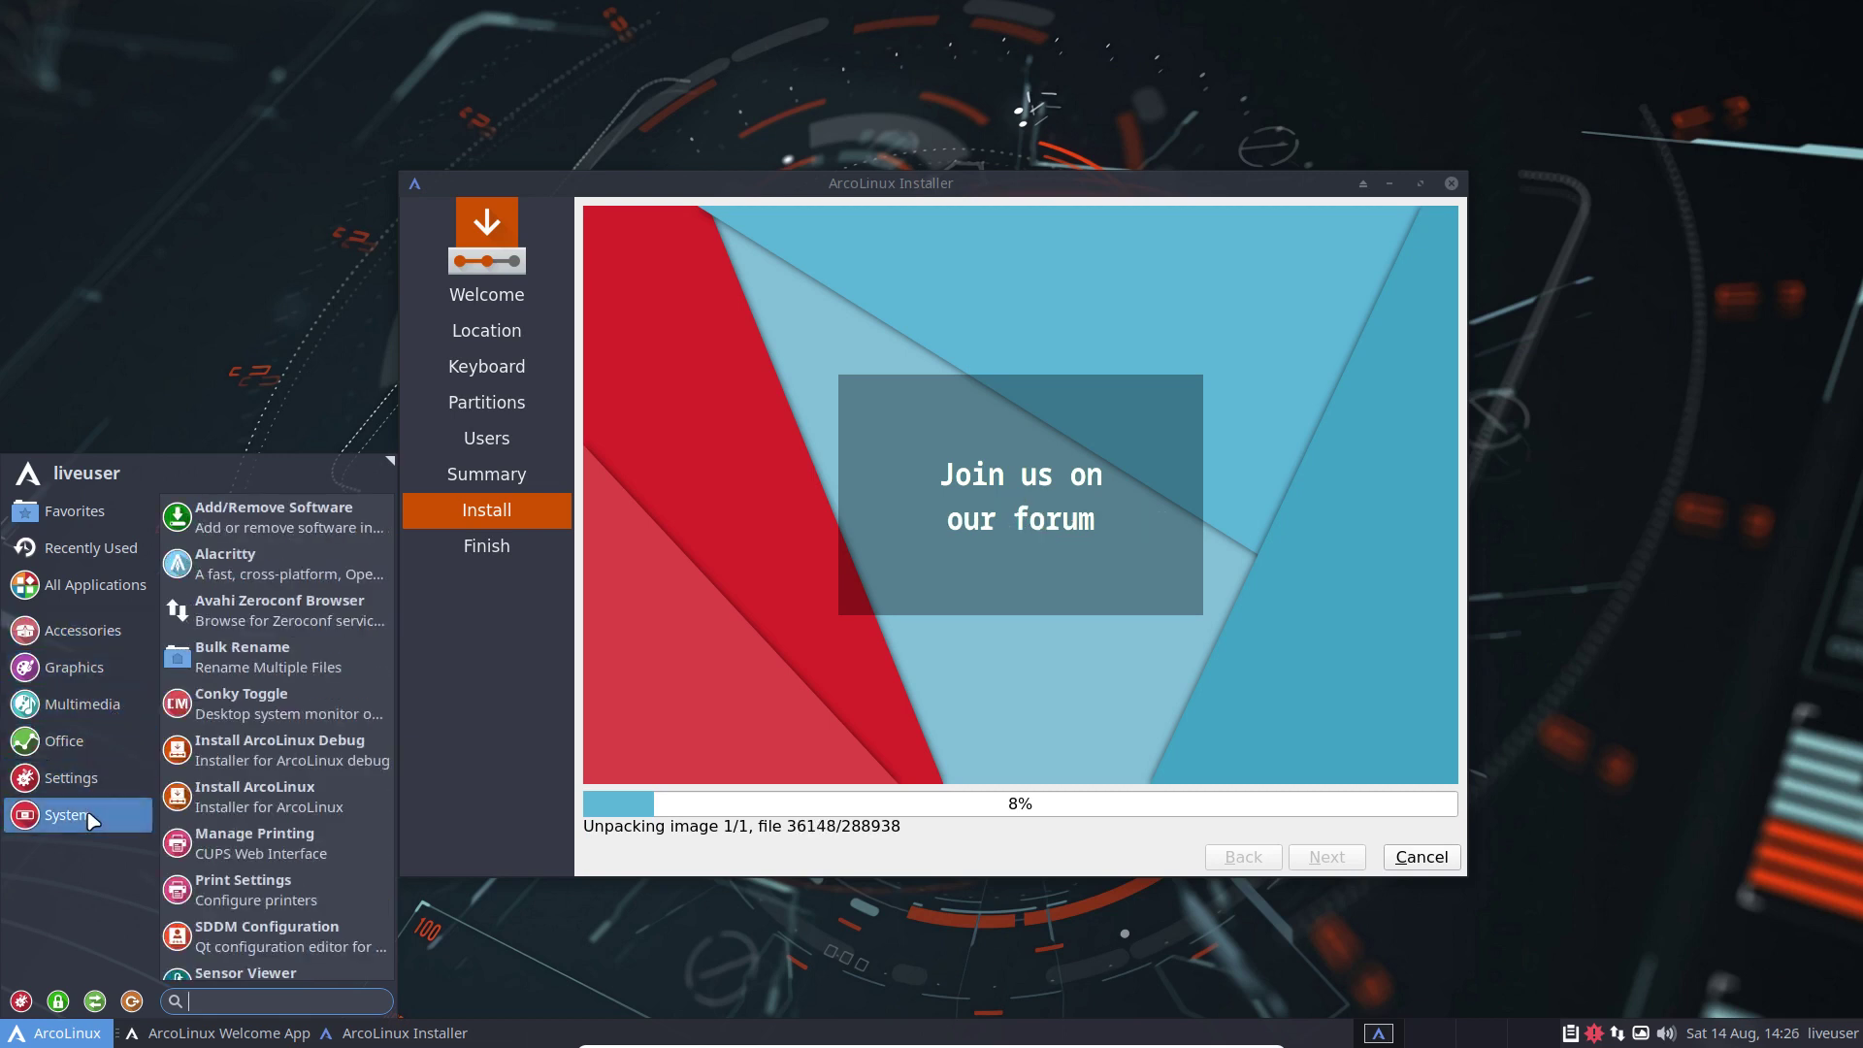
pyautogui.scroll(-1, 239, 862)
pyautogui.scroll(-2, 239, 862)
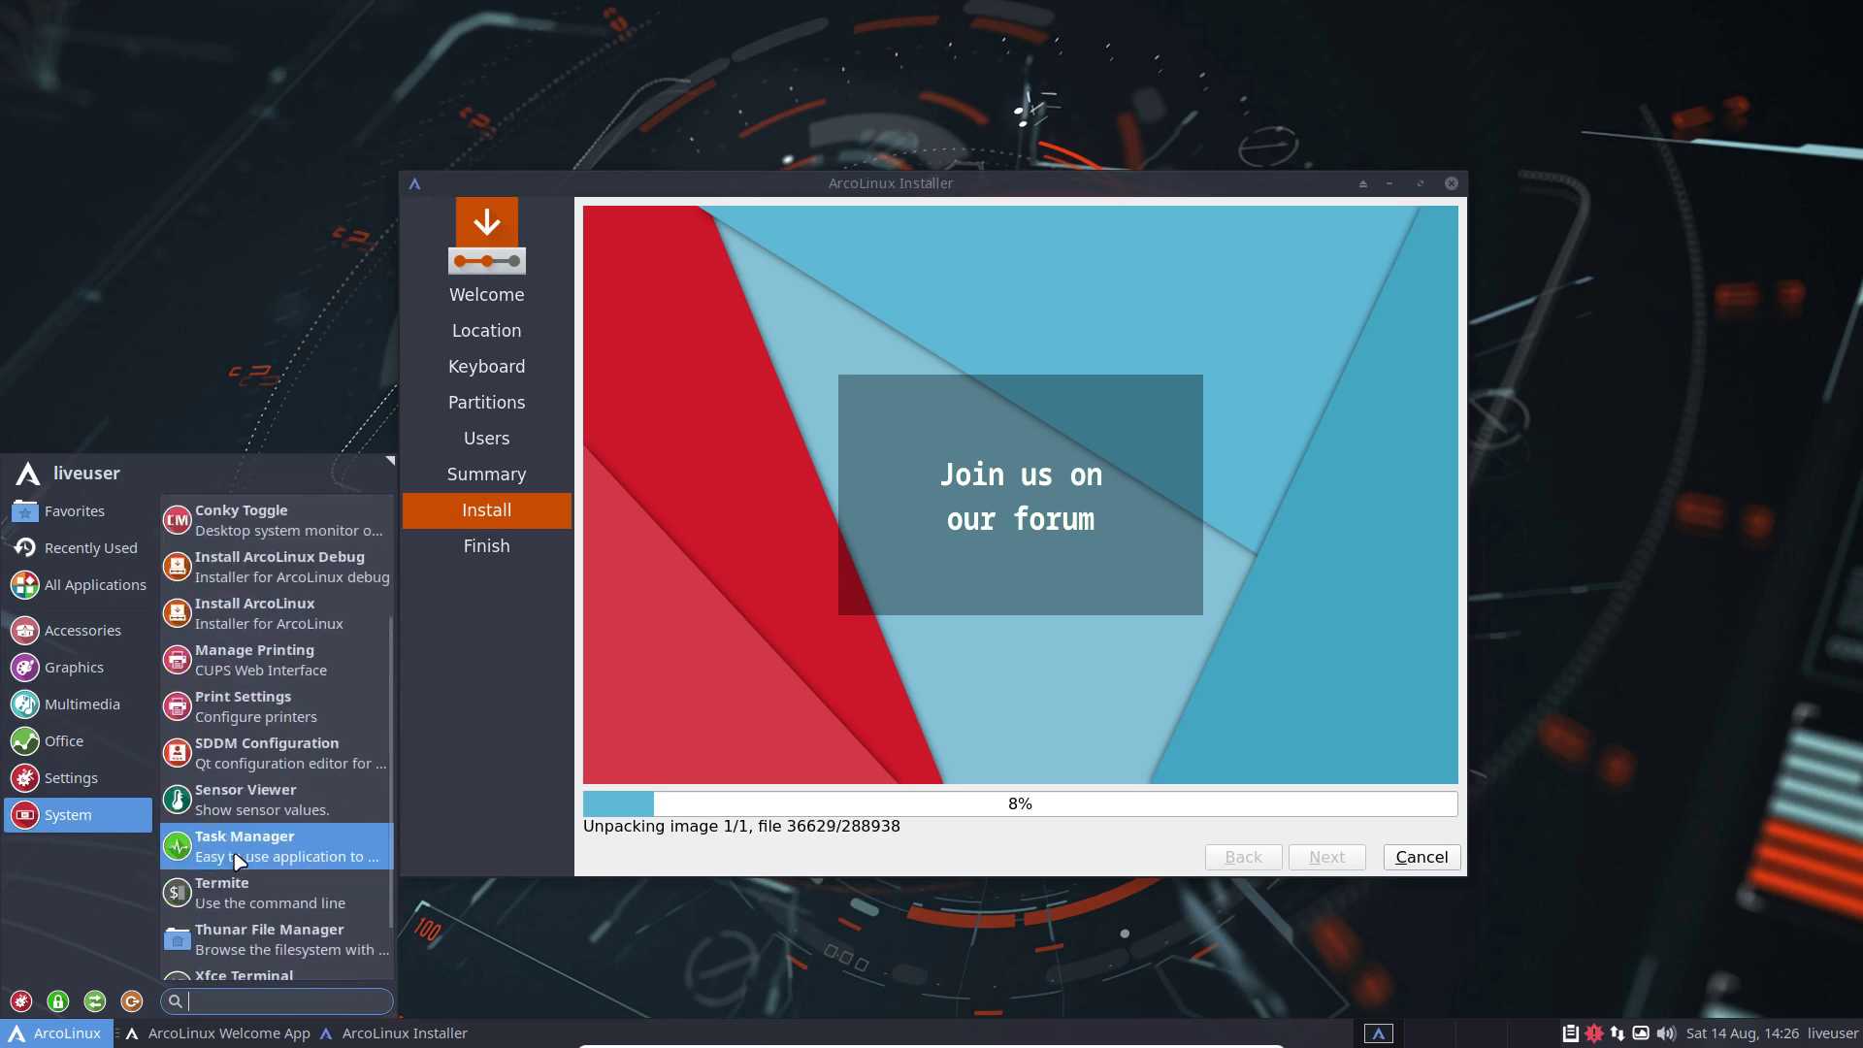
pyautogui.scroll(-1, 270, 917)
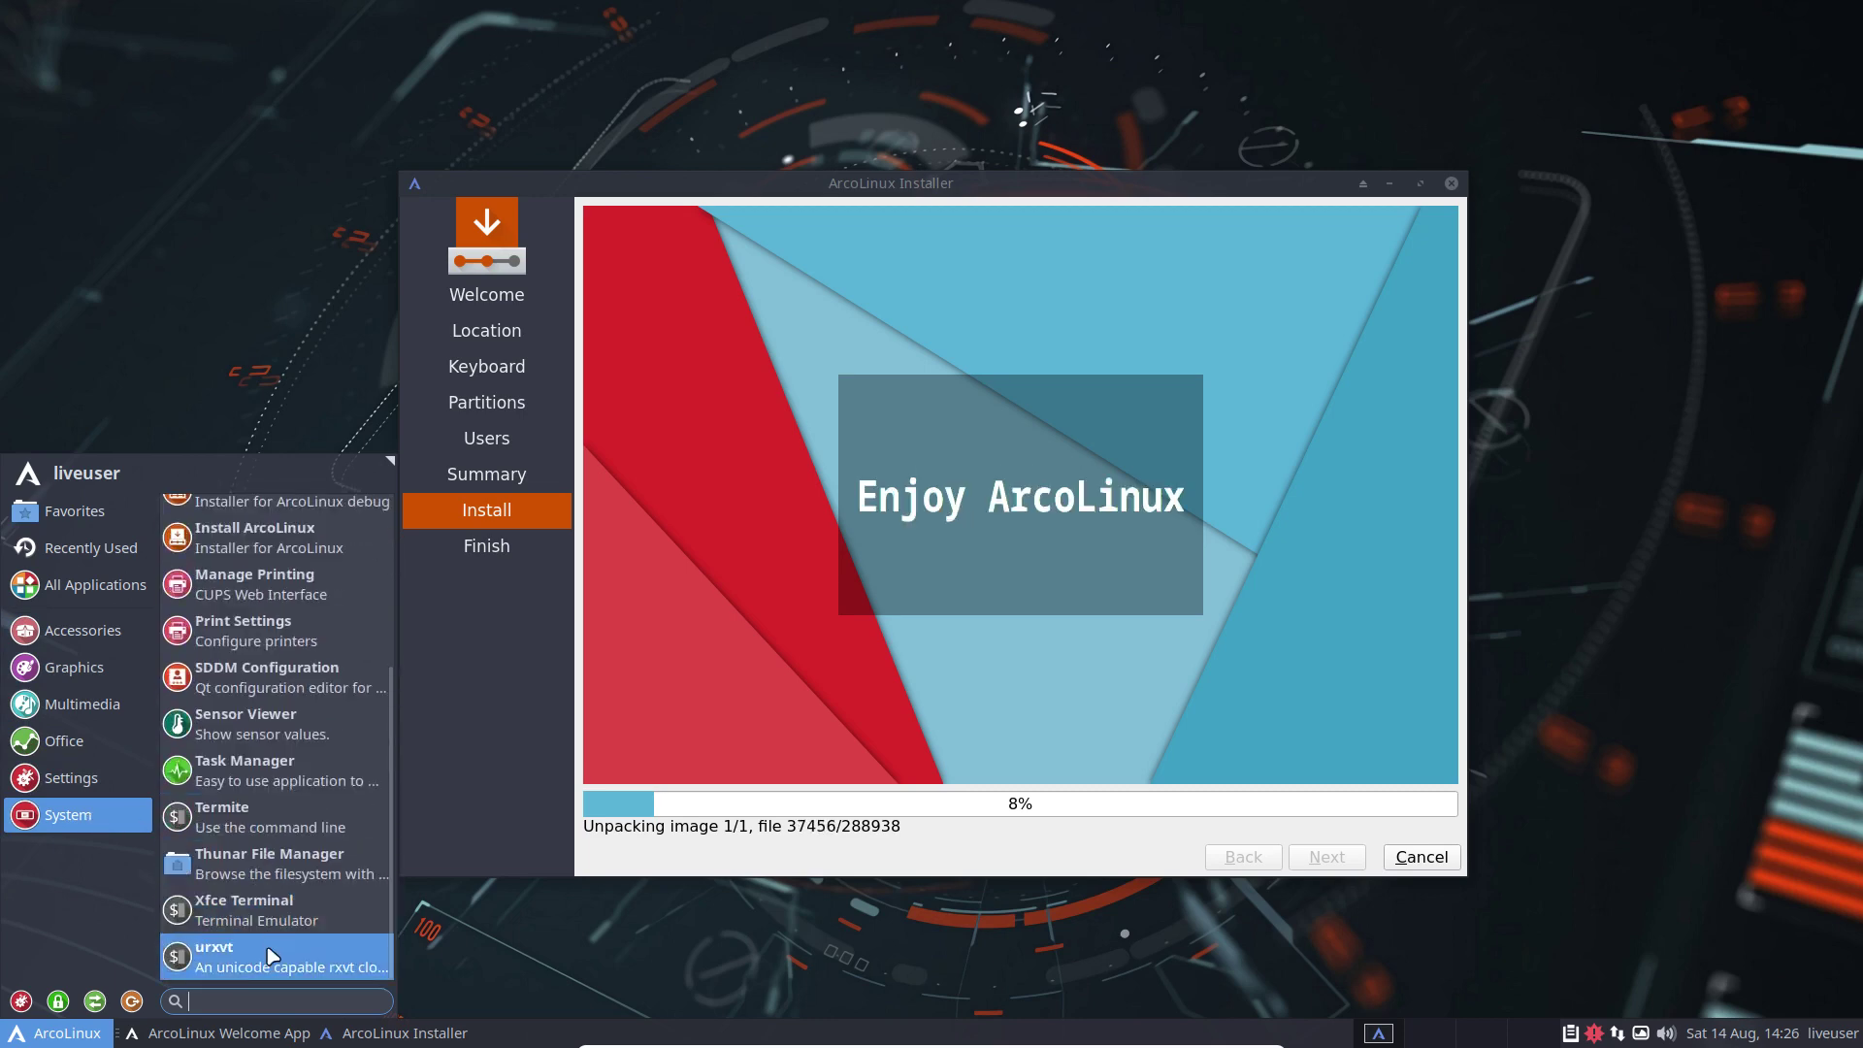
pyautogui.scroll(3, 271, 920)
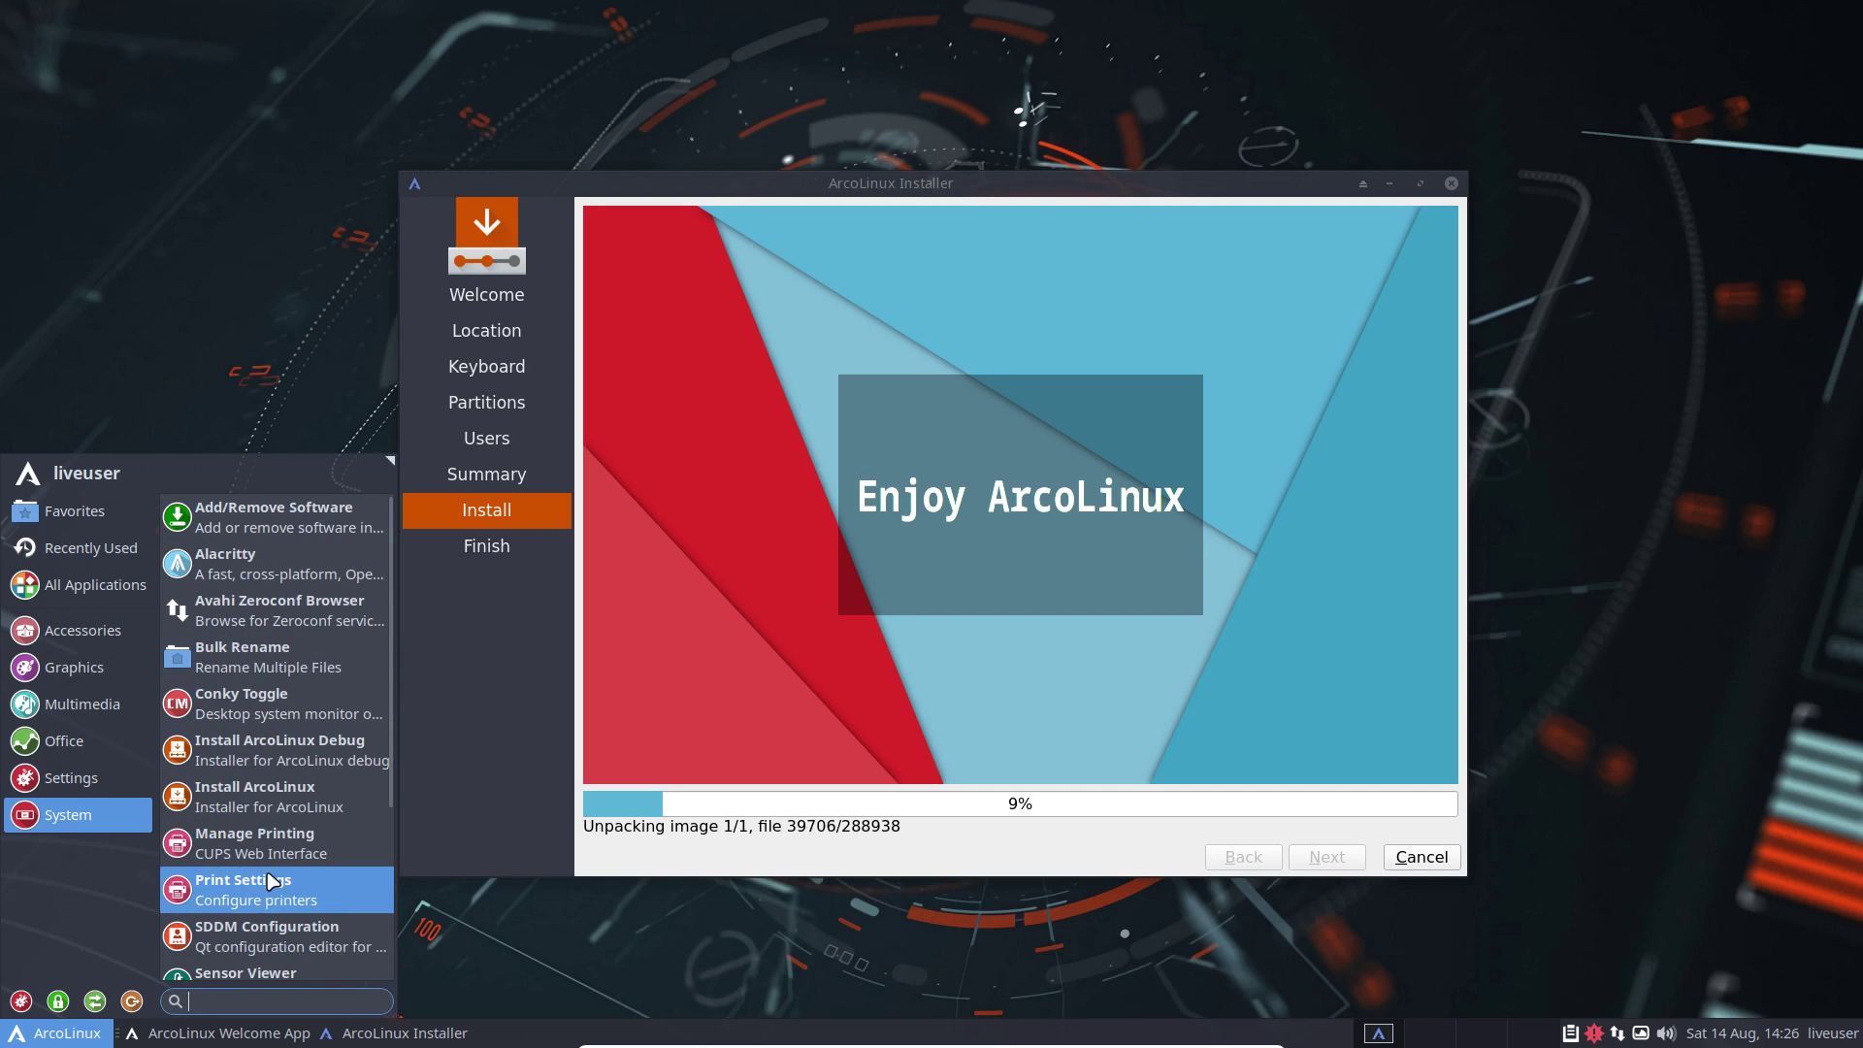
pyautogui.click(277, 341)
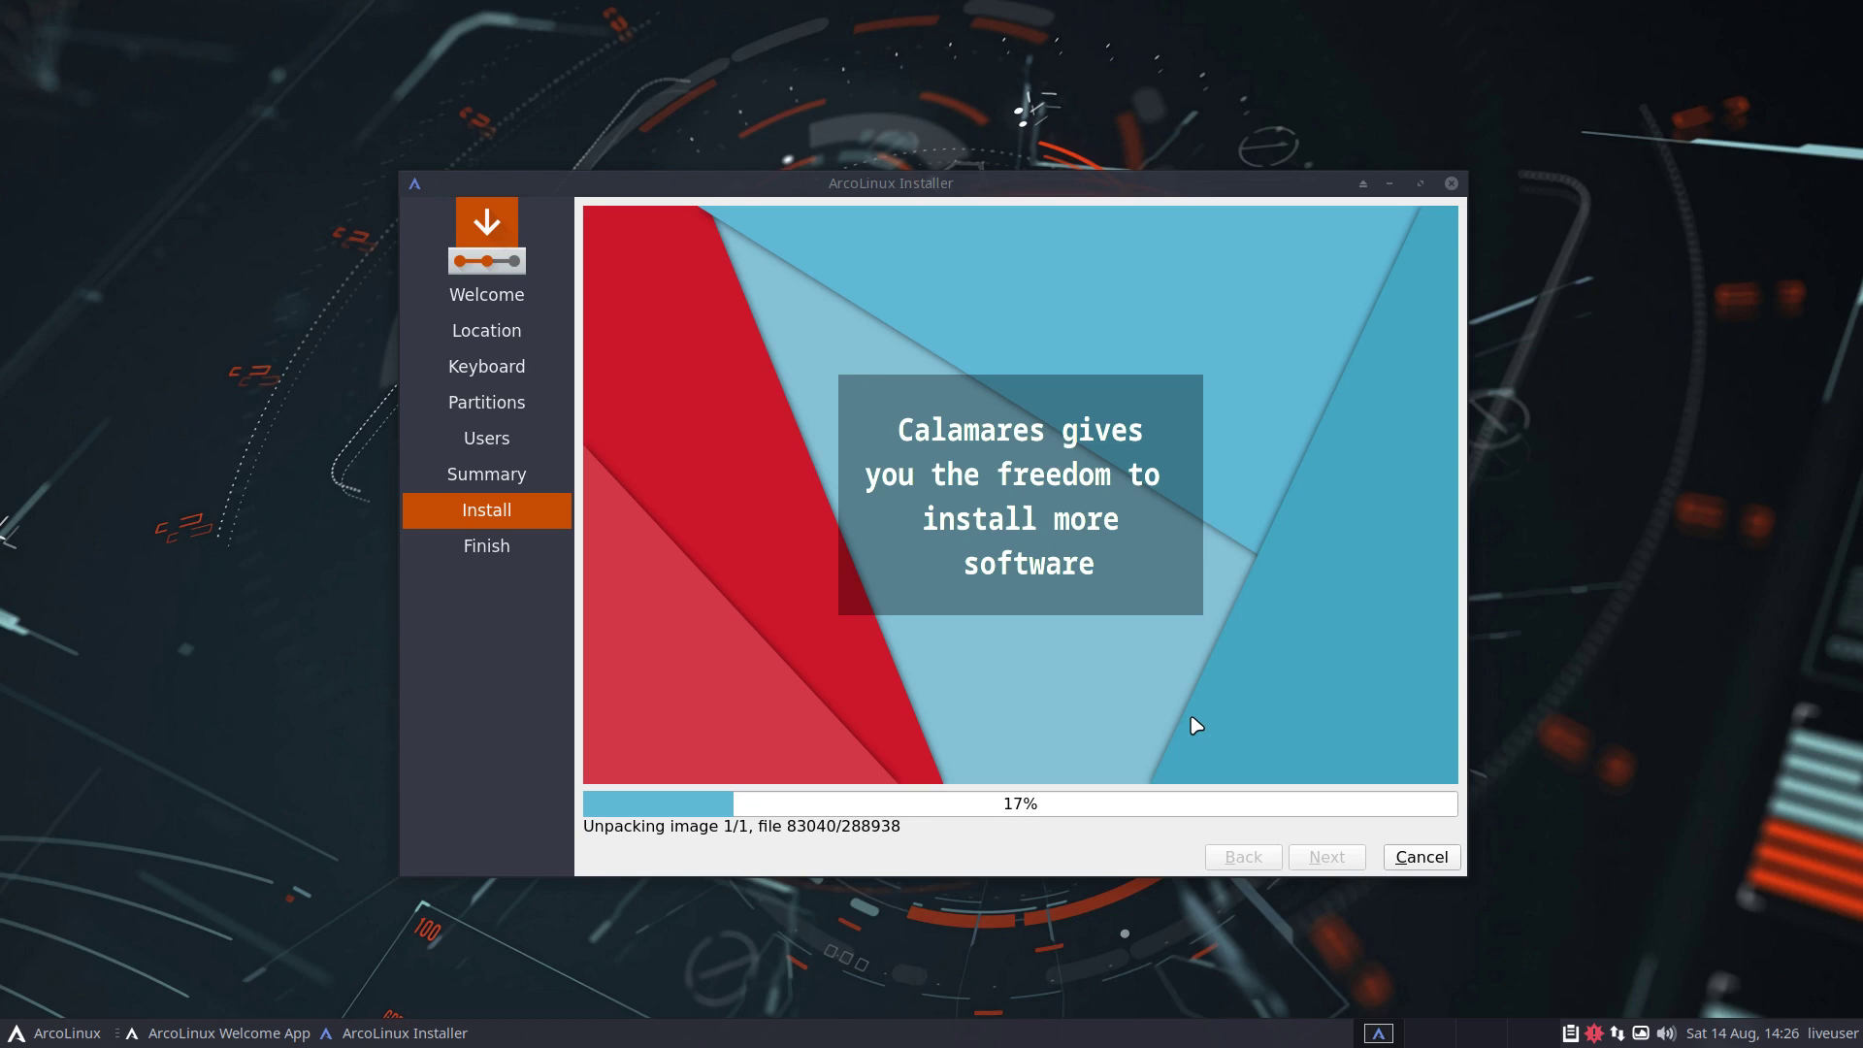
# Focus the installer slideshow and switch the ArcoLinuxS VM from full-screen to windowed with Right Ctrl+F
pyautogui.click(1145, 686)
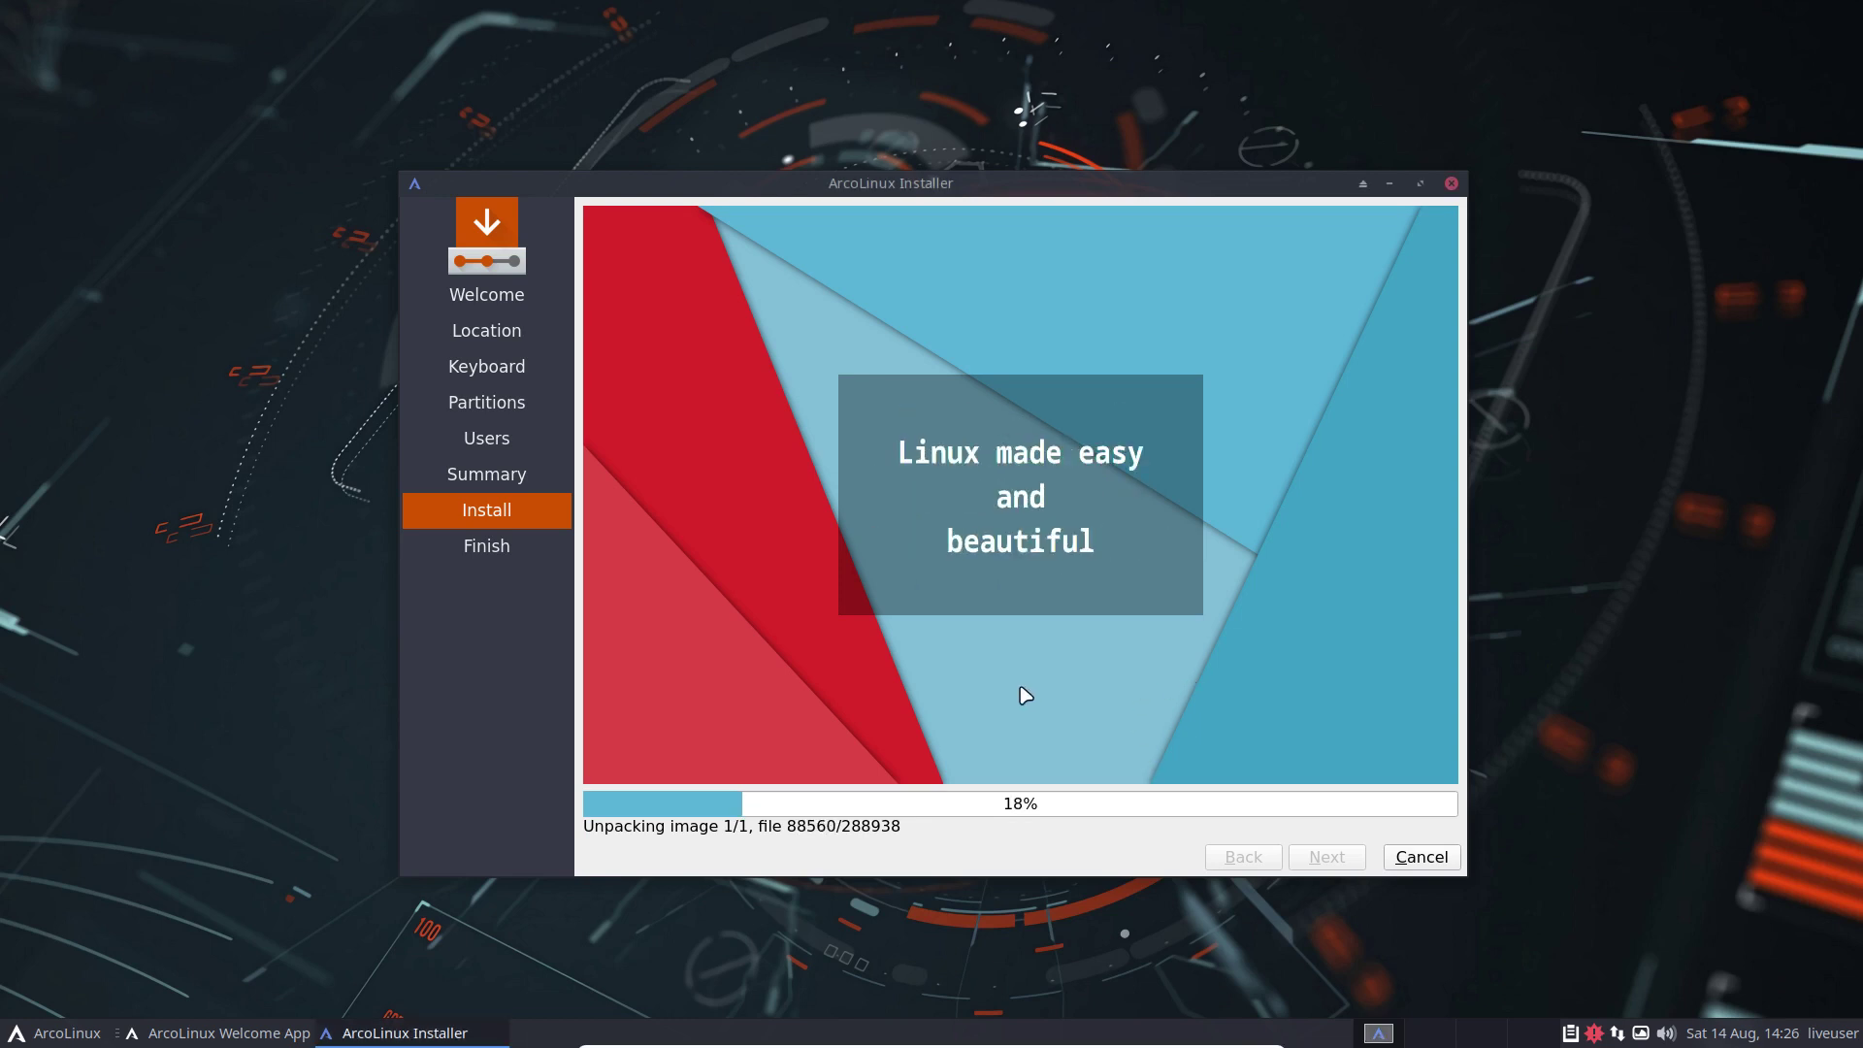
pyautogui.press('Control_R+f')
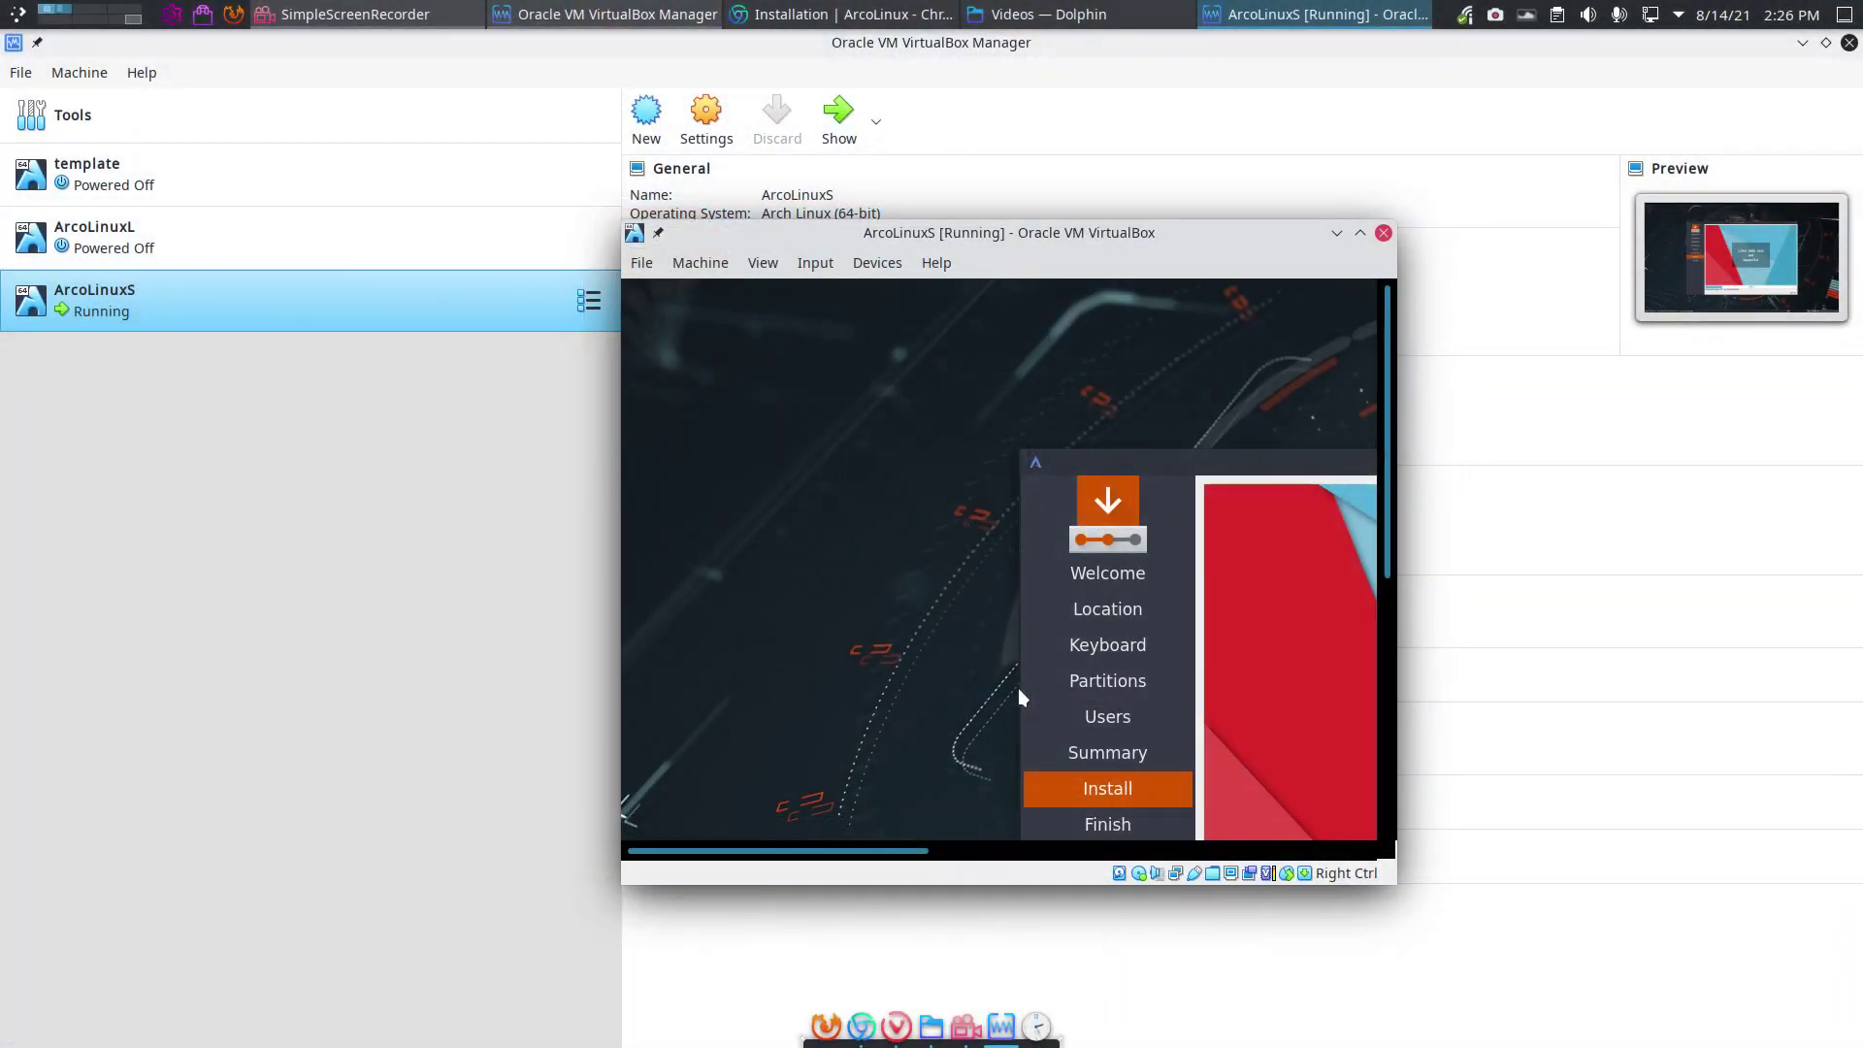
# Bring Chromium forward and open the arcolinux.info home page from the HOME menu
pyautogui.click(861, 1025)
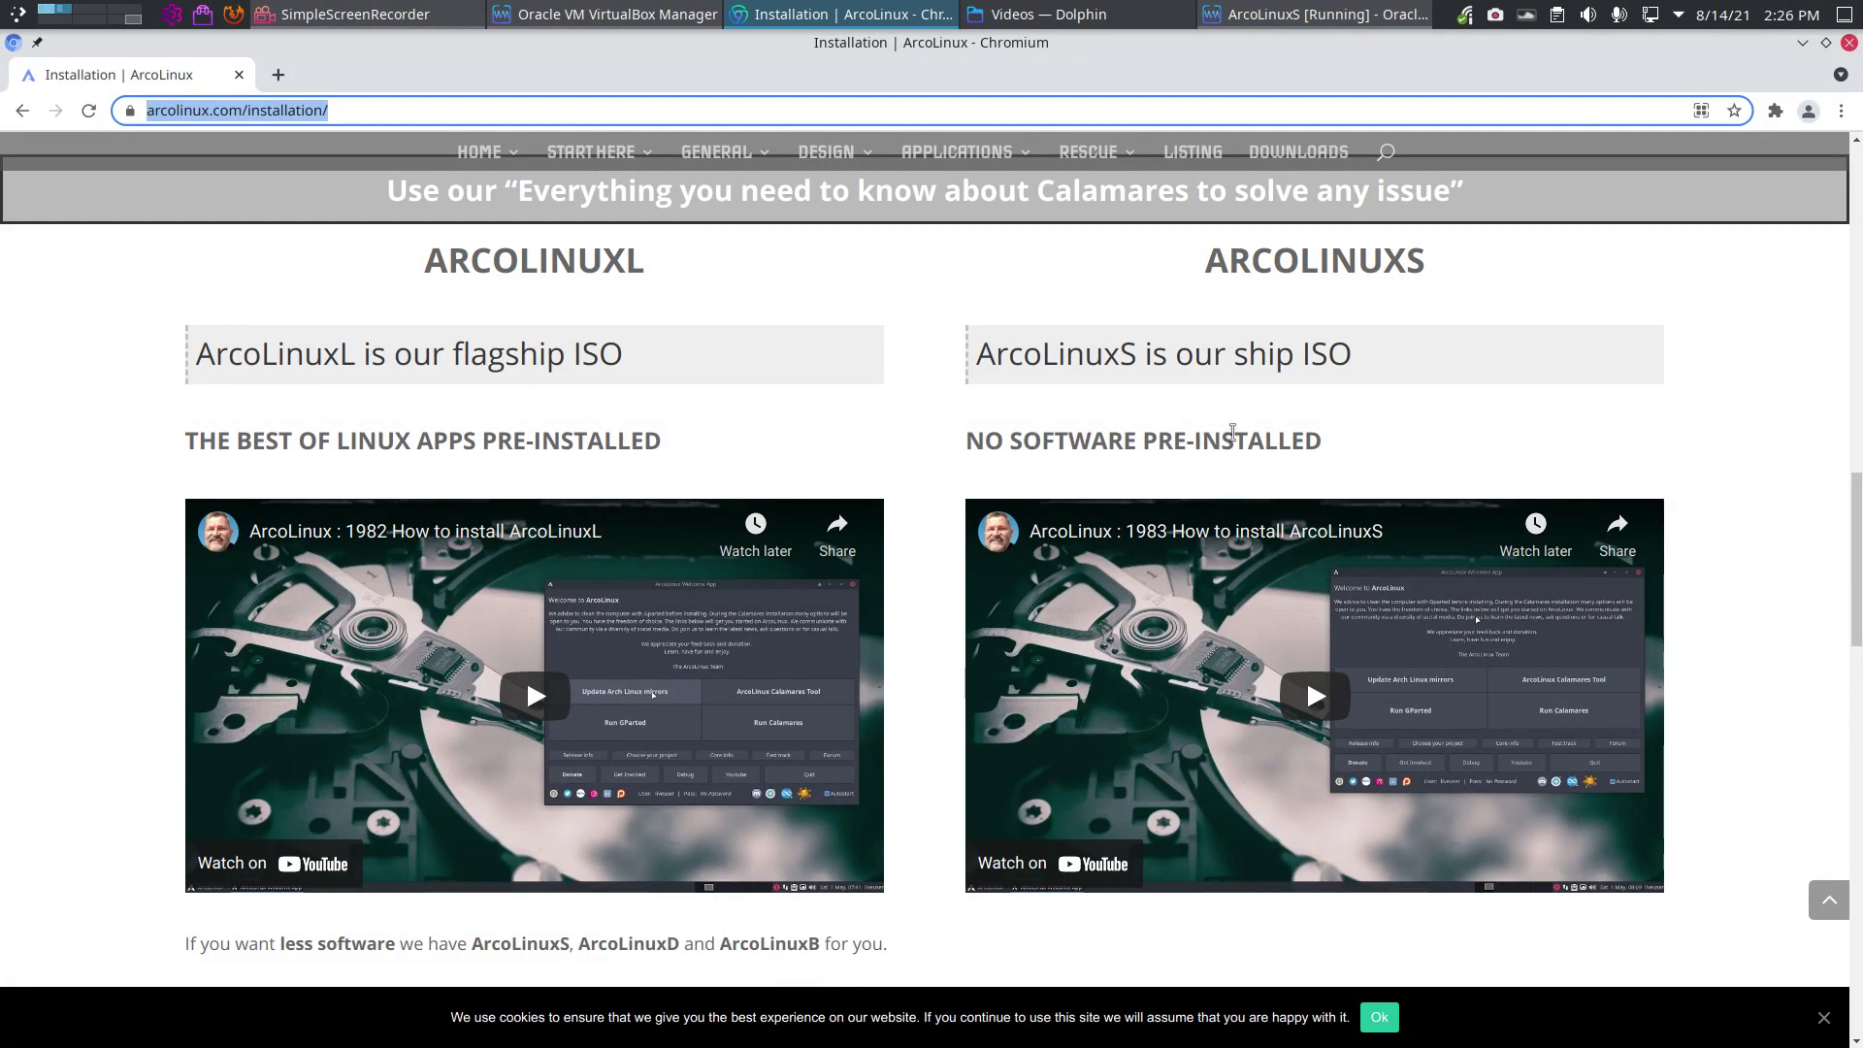
pyautogui.scroll(10, 1149, 427)
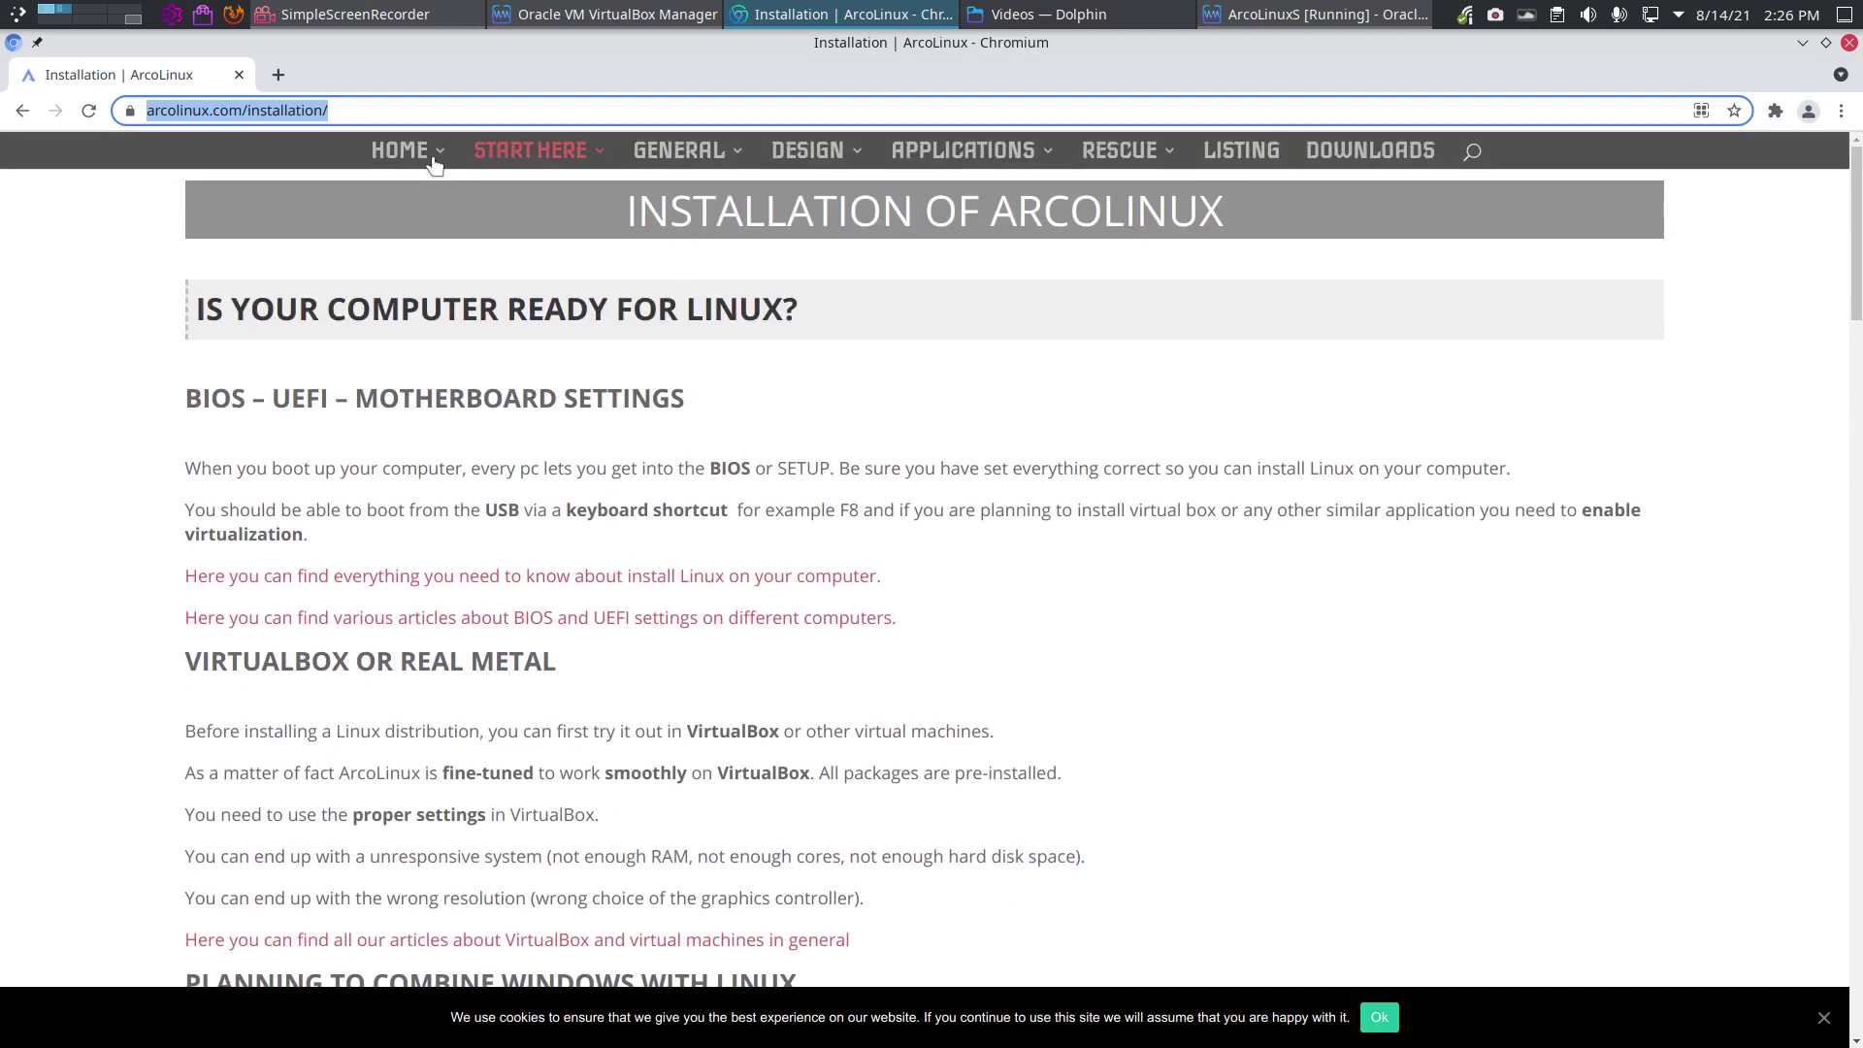
pyautogui.moveTo(438, 176)
pyautogui.click(472, 240)
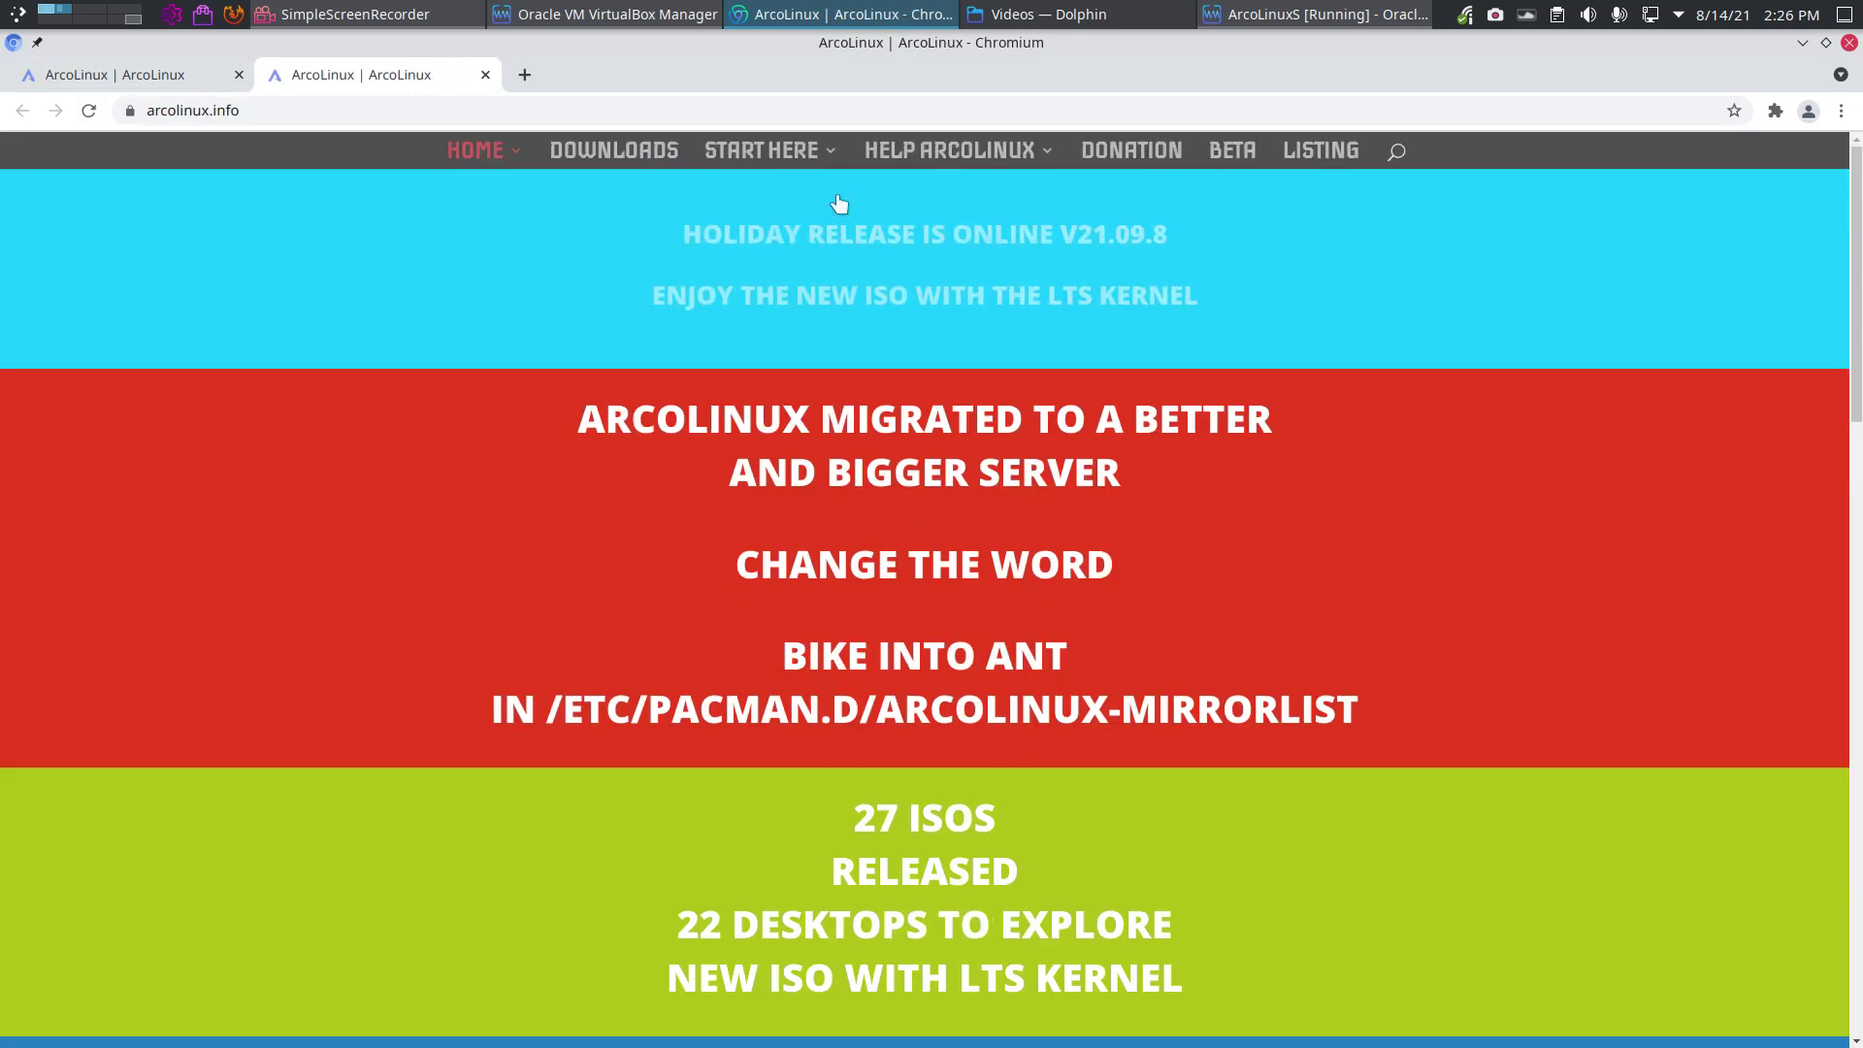
# Open the ArcoLinux Editions page, read down to the Discord, Telegram and Forum links, and accept the cookie notice
pyautogui.moveTo(813, 156)
pyautogui.click(818, 219)
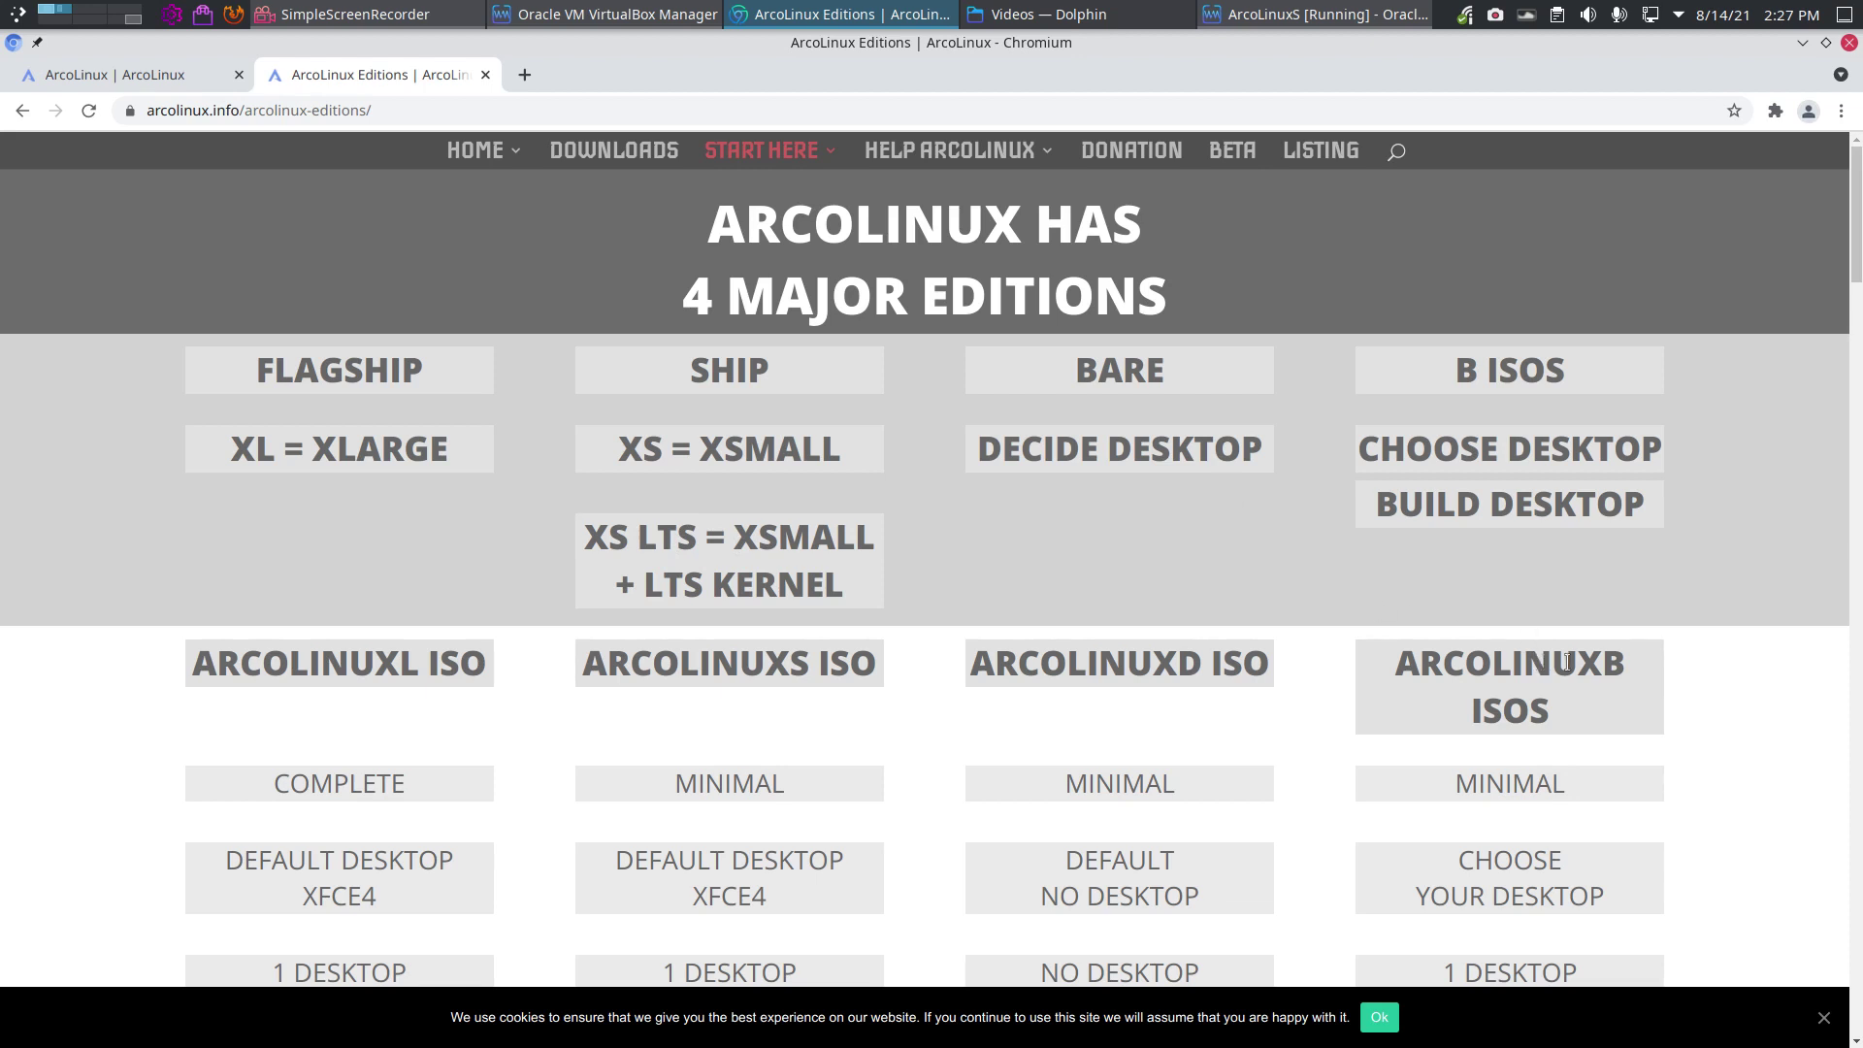
pyautogui.scroll(-5, 1561, 708)
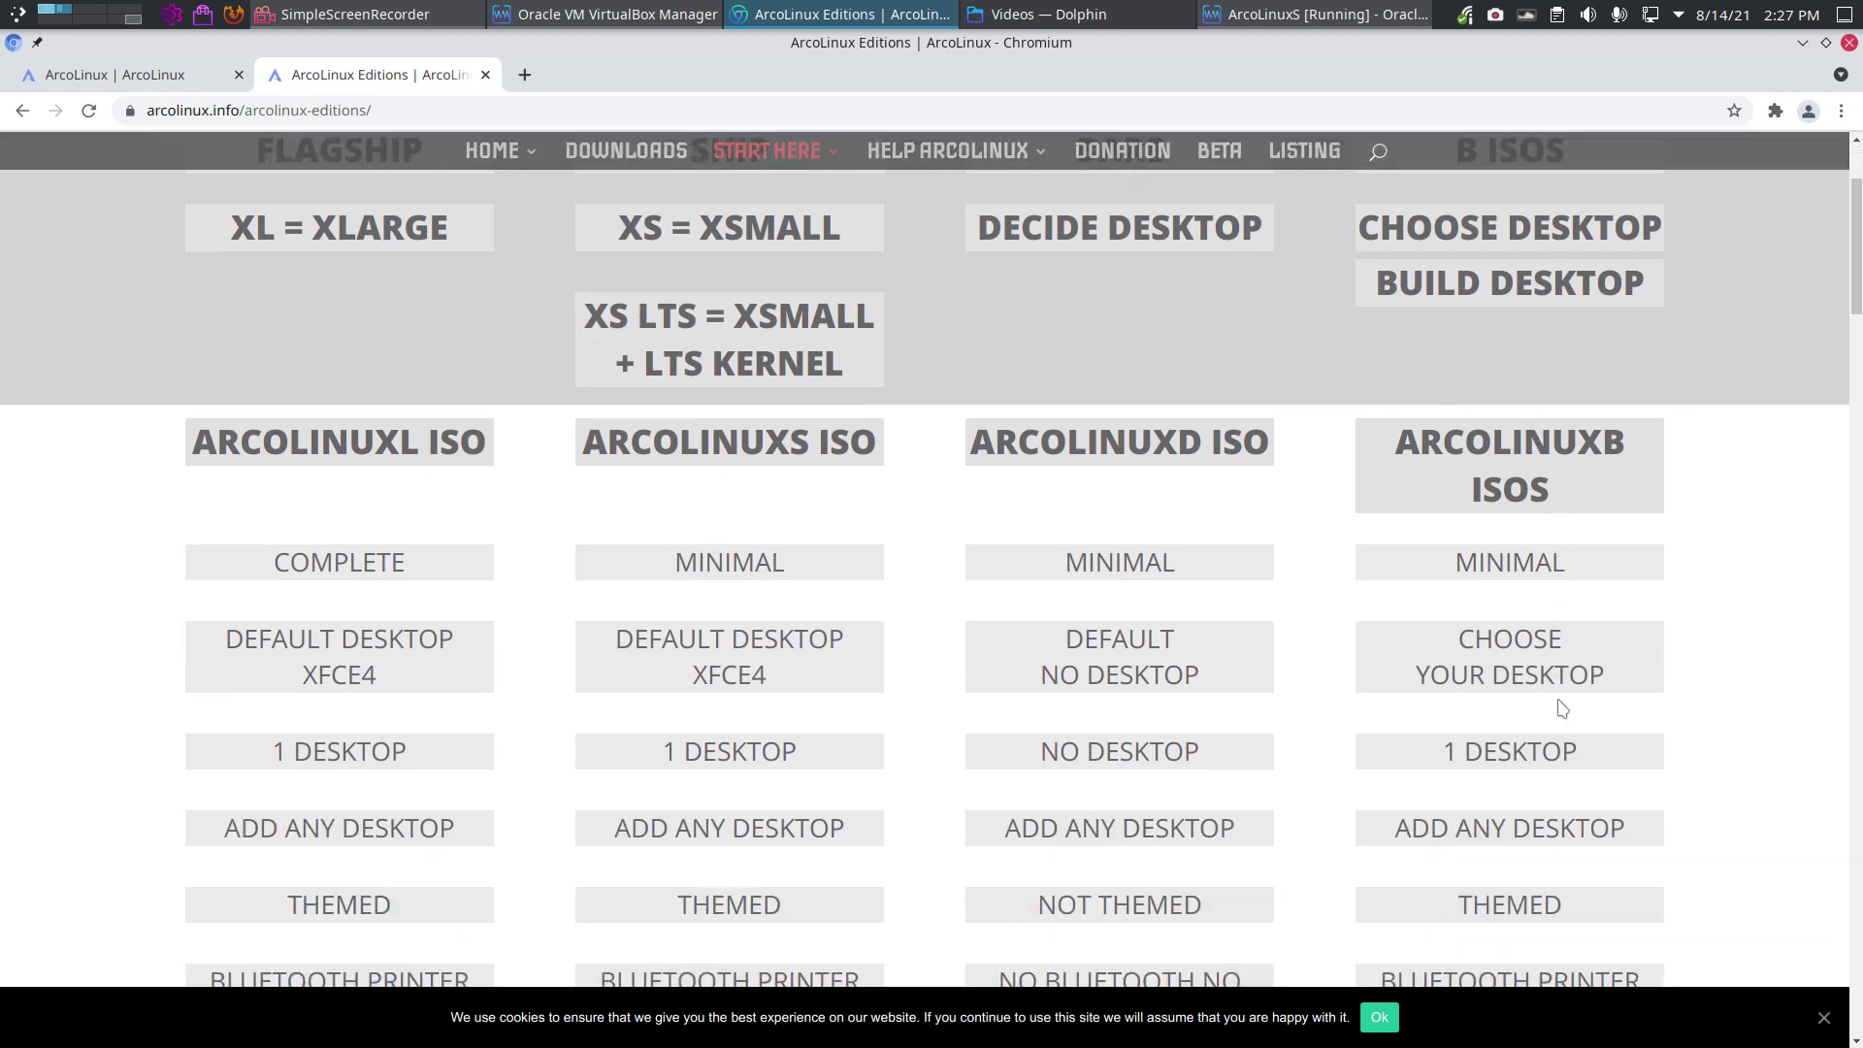
pyautogui.scroll(-20, 1174, 566)
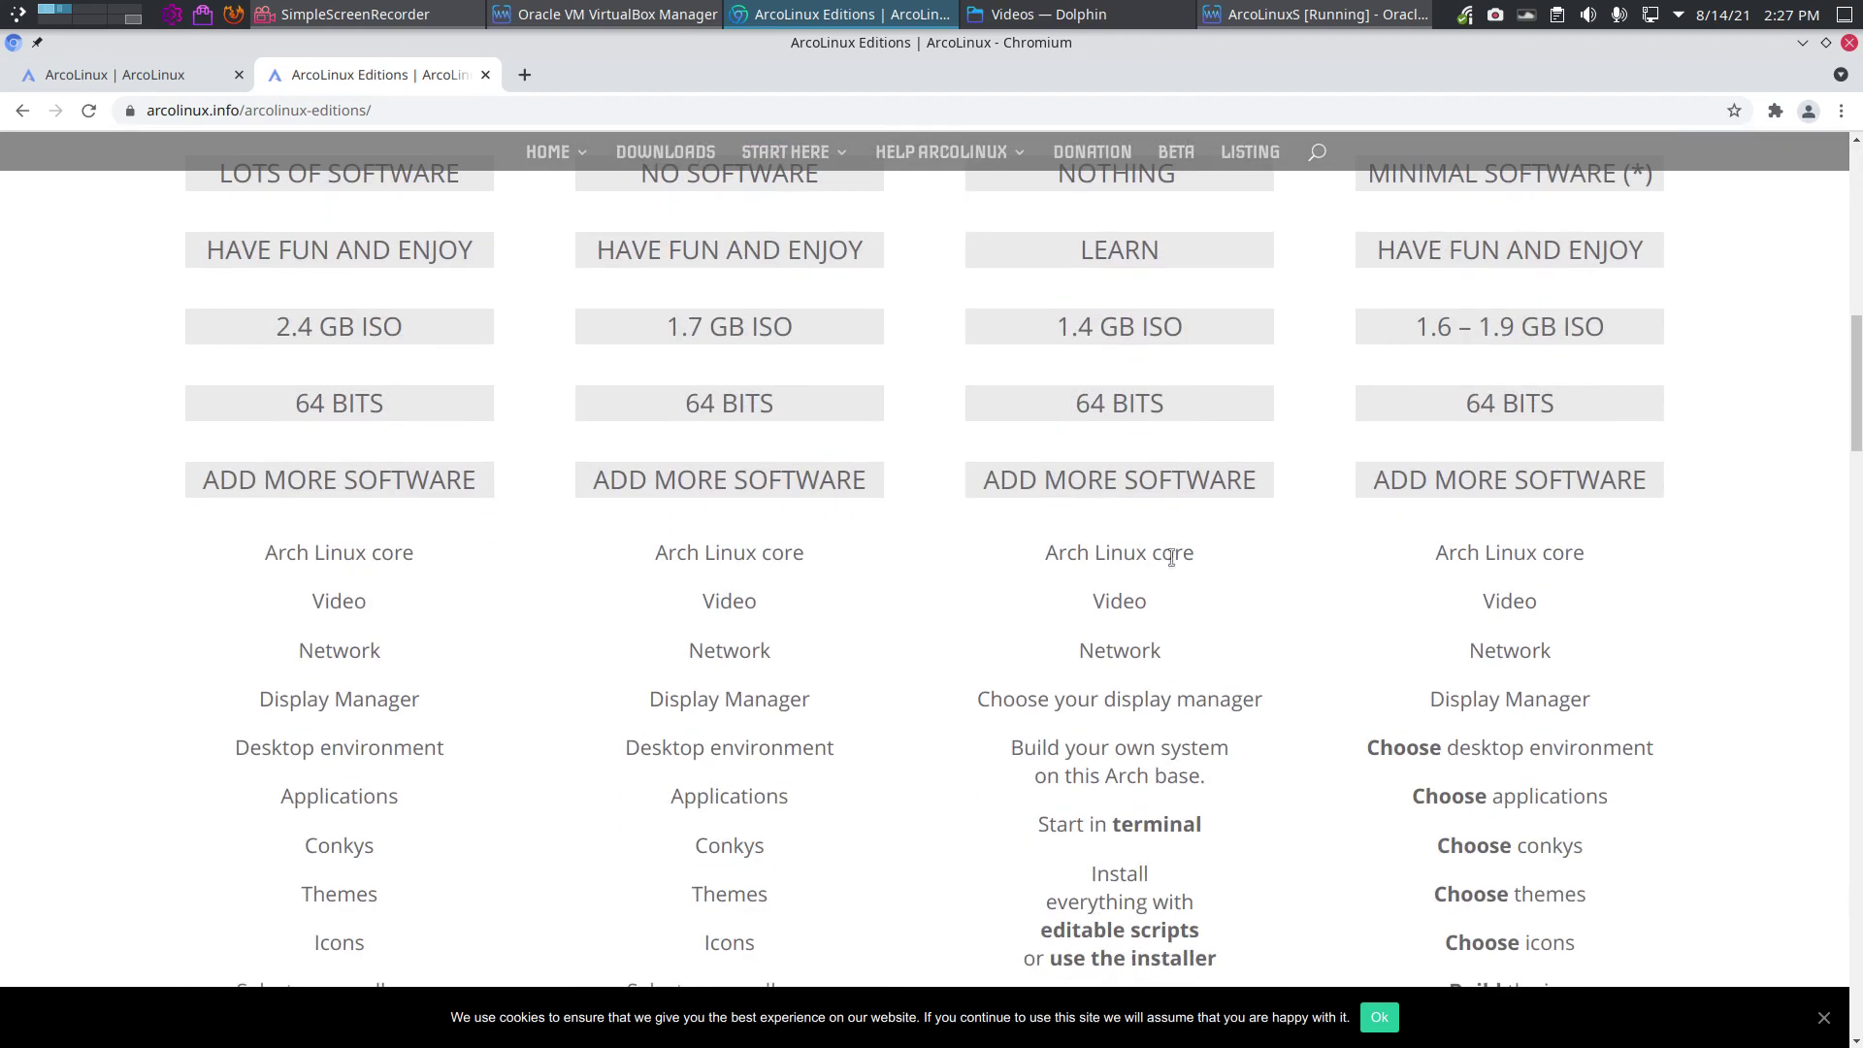
pyautogui.scroll(-15, 1172, 566)
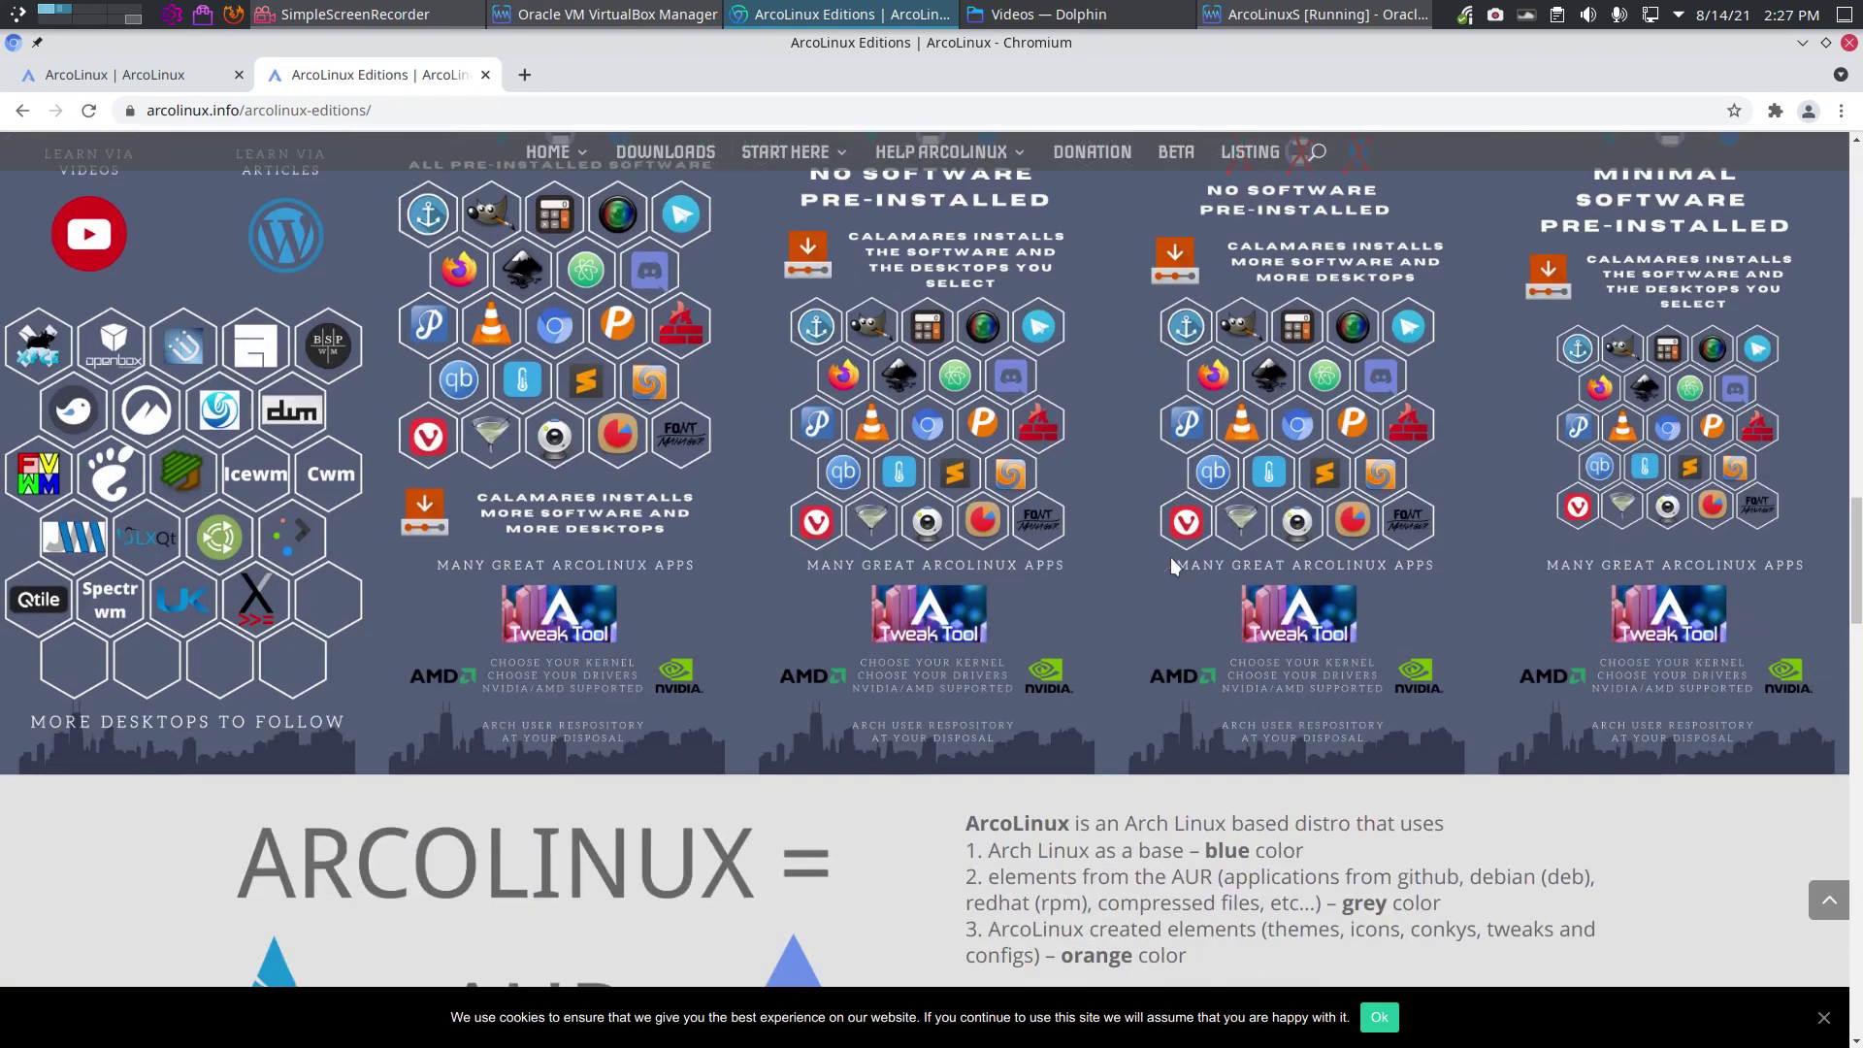
pyautogui.scroll(-10, 1173, 565)
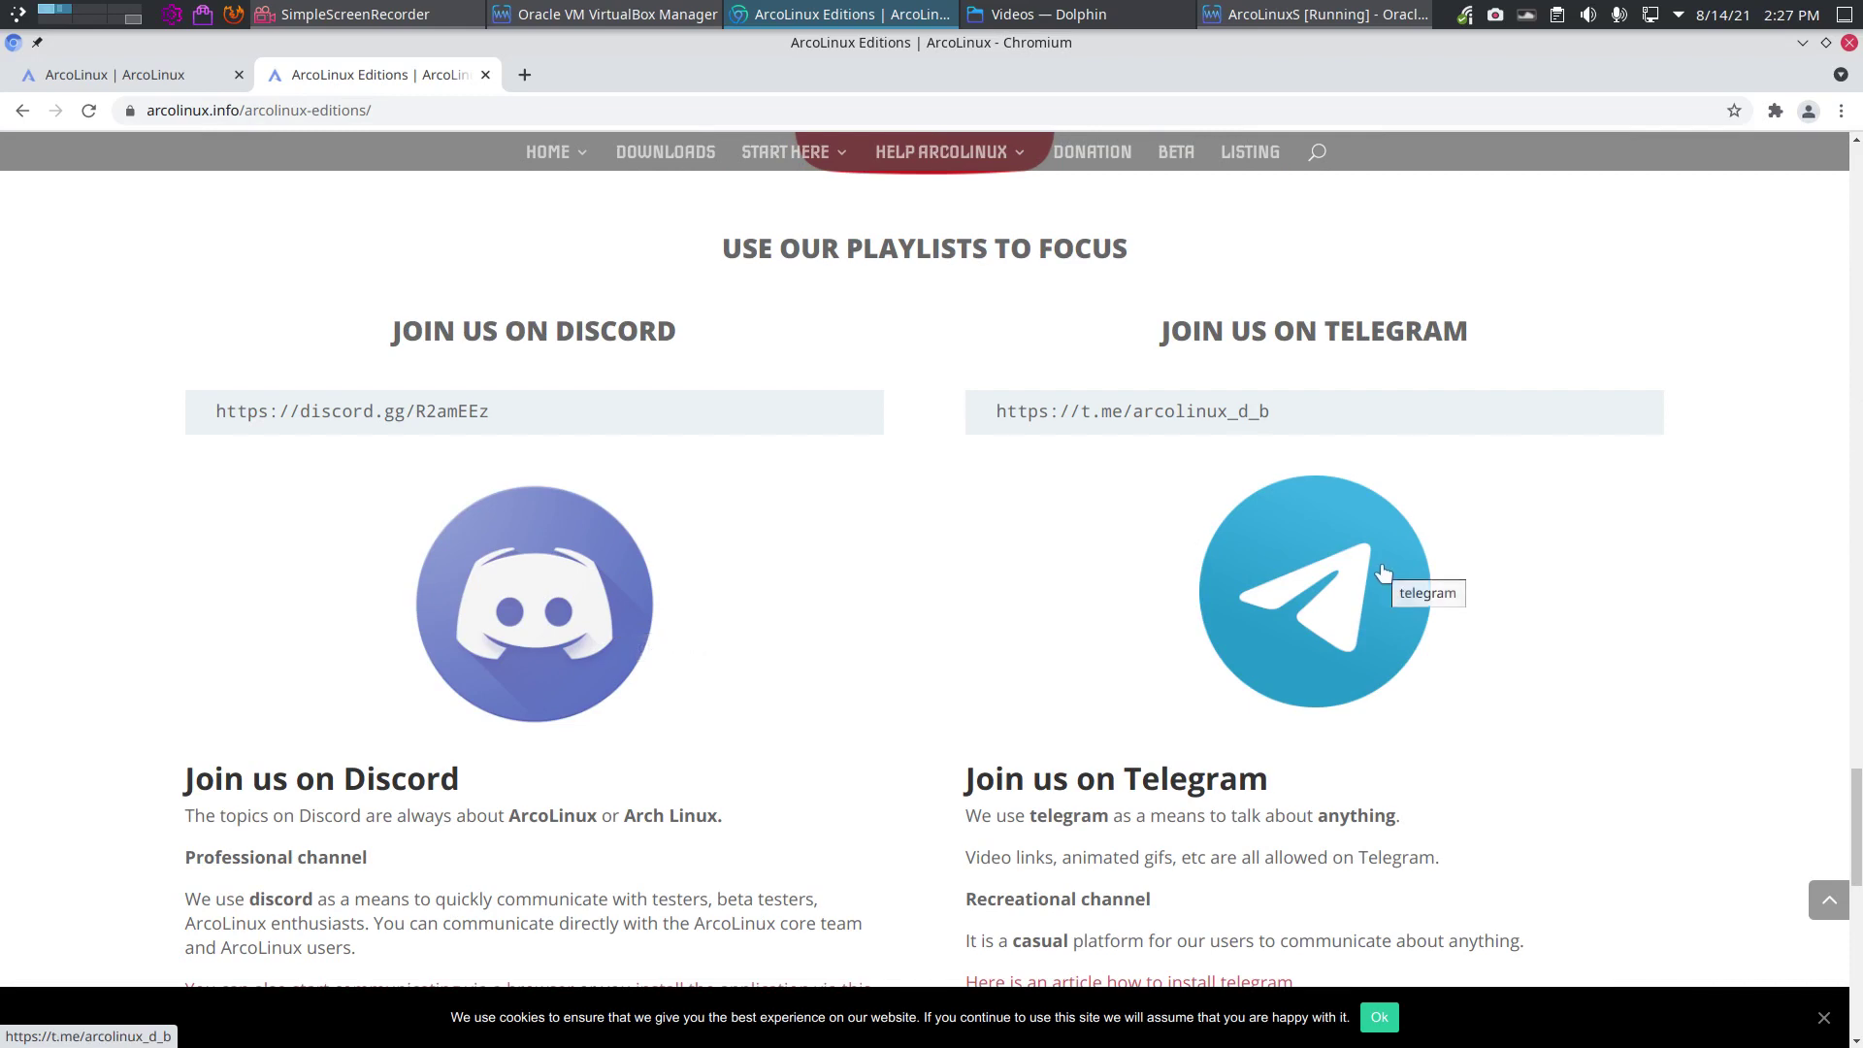
pyautogui.scroll(-5, 1383, 573)
pyautogui.scroll(-2, 932, 526)
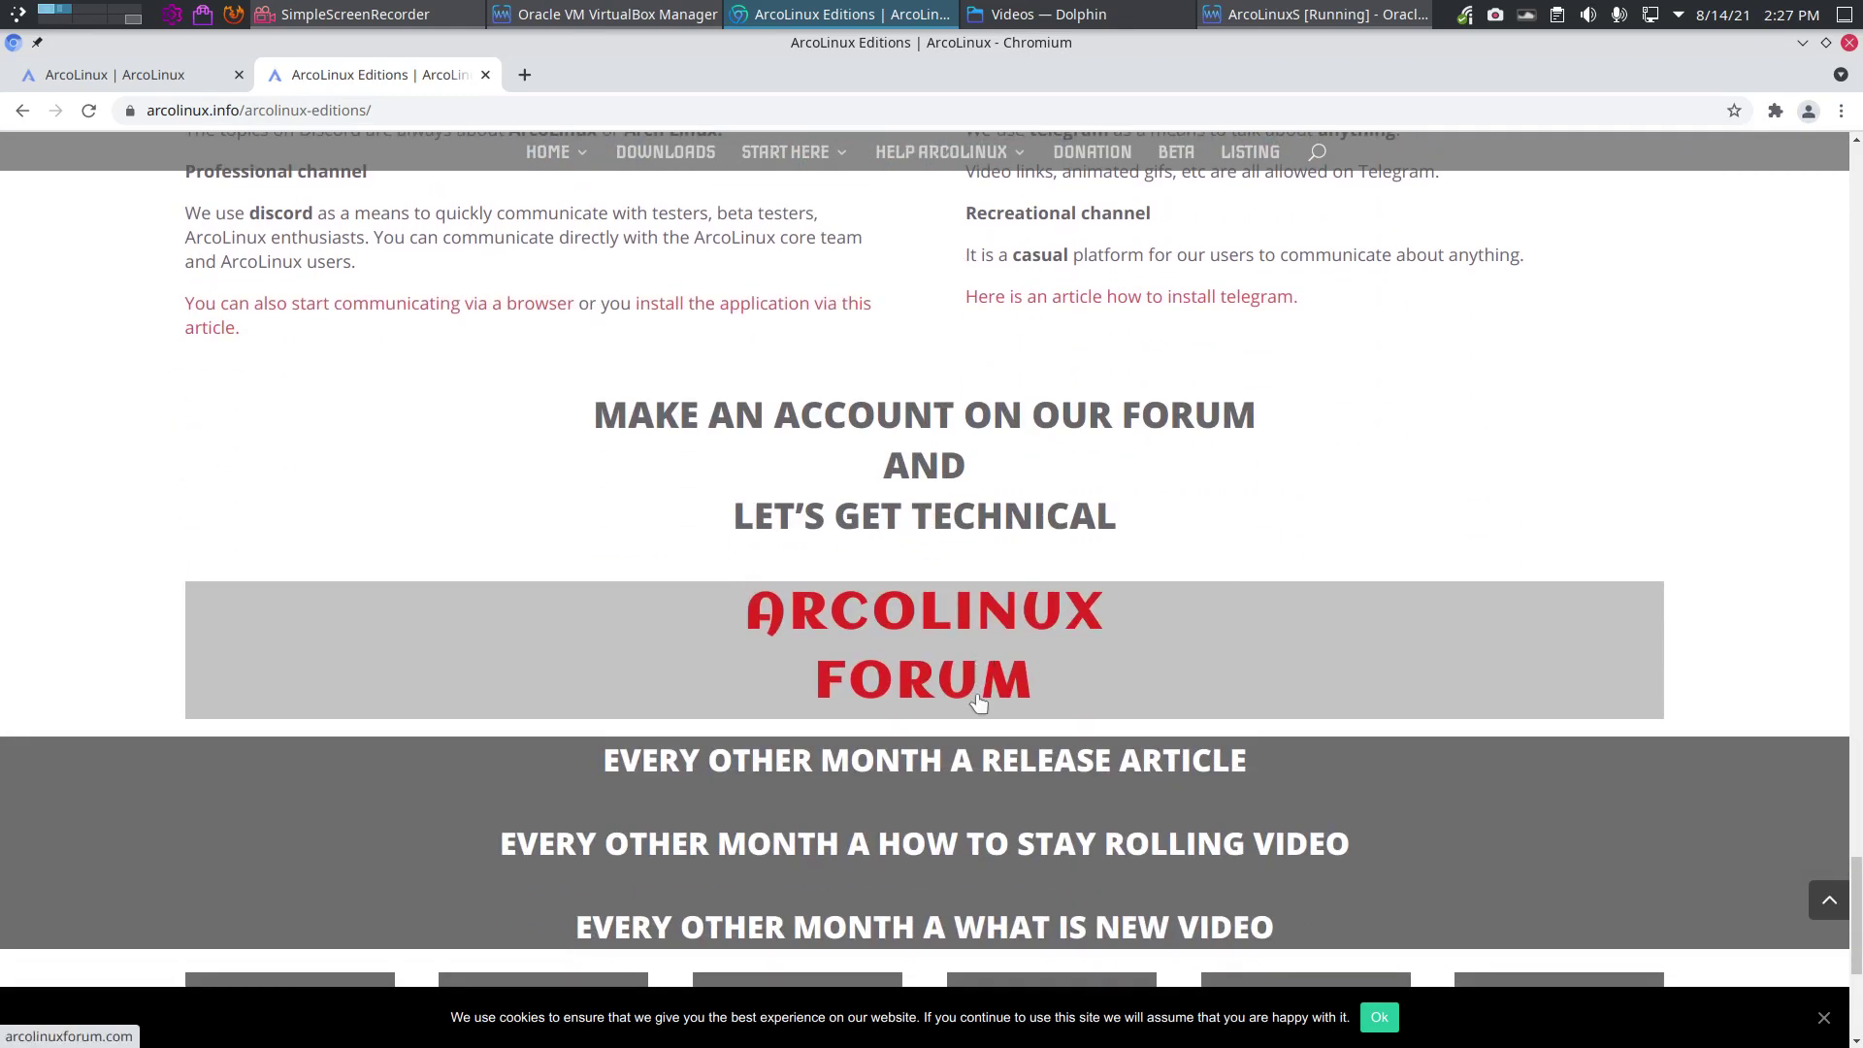
pyautogui.click(1378, 1017)
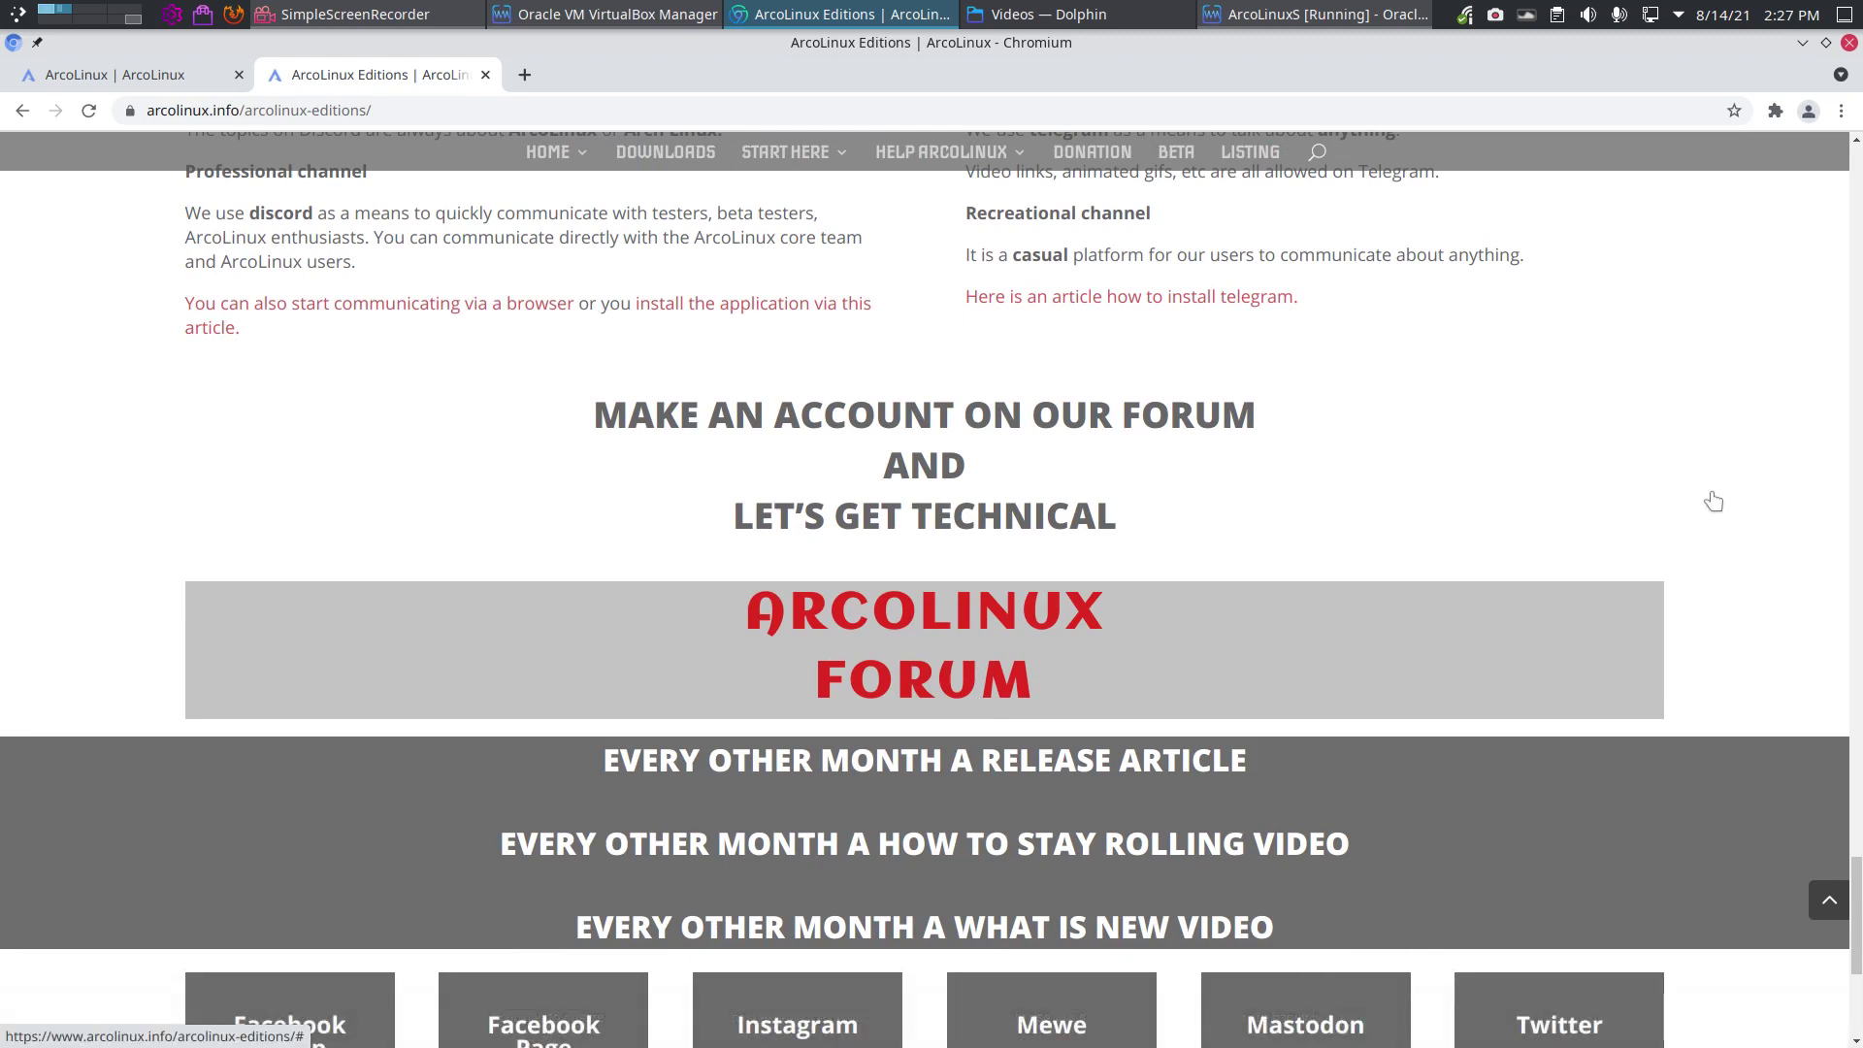
# Minimize Chromium and maximize the ArcoLinuxS VM window to follow the install progress
pyautogui.click(1803, 42)
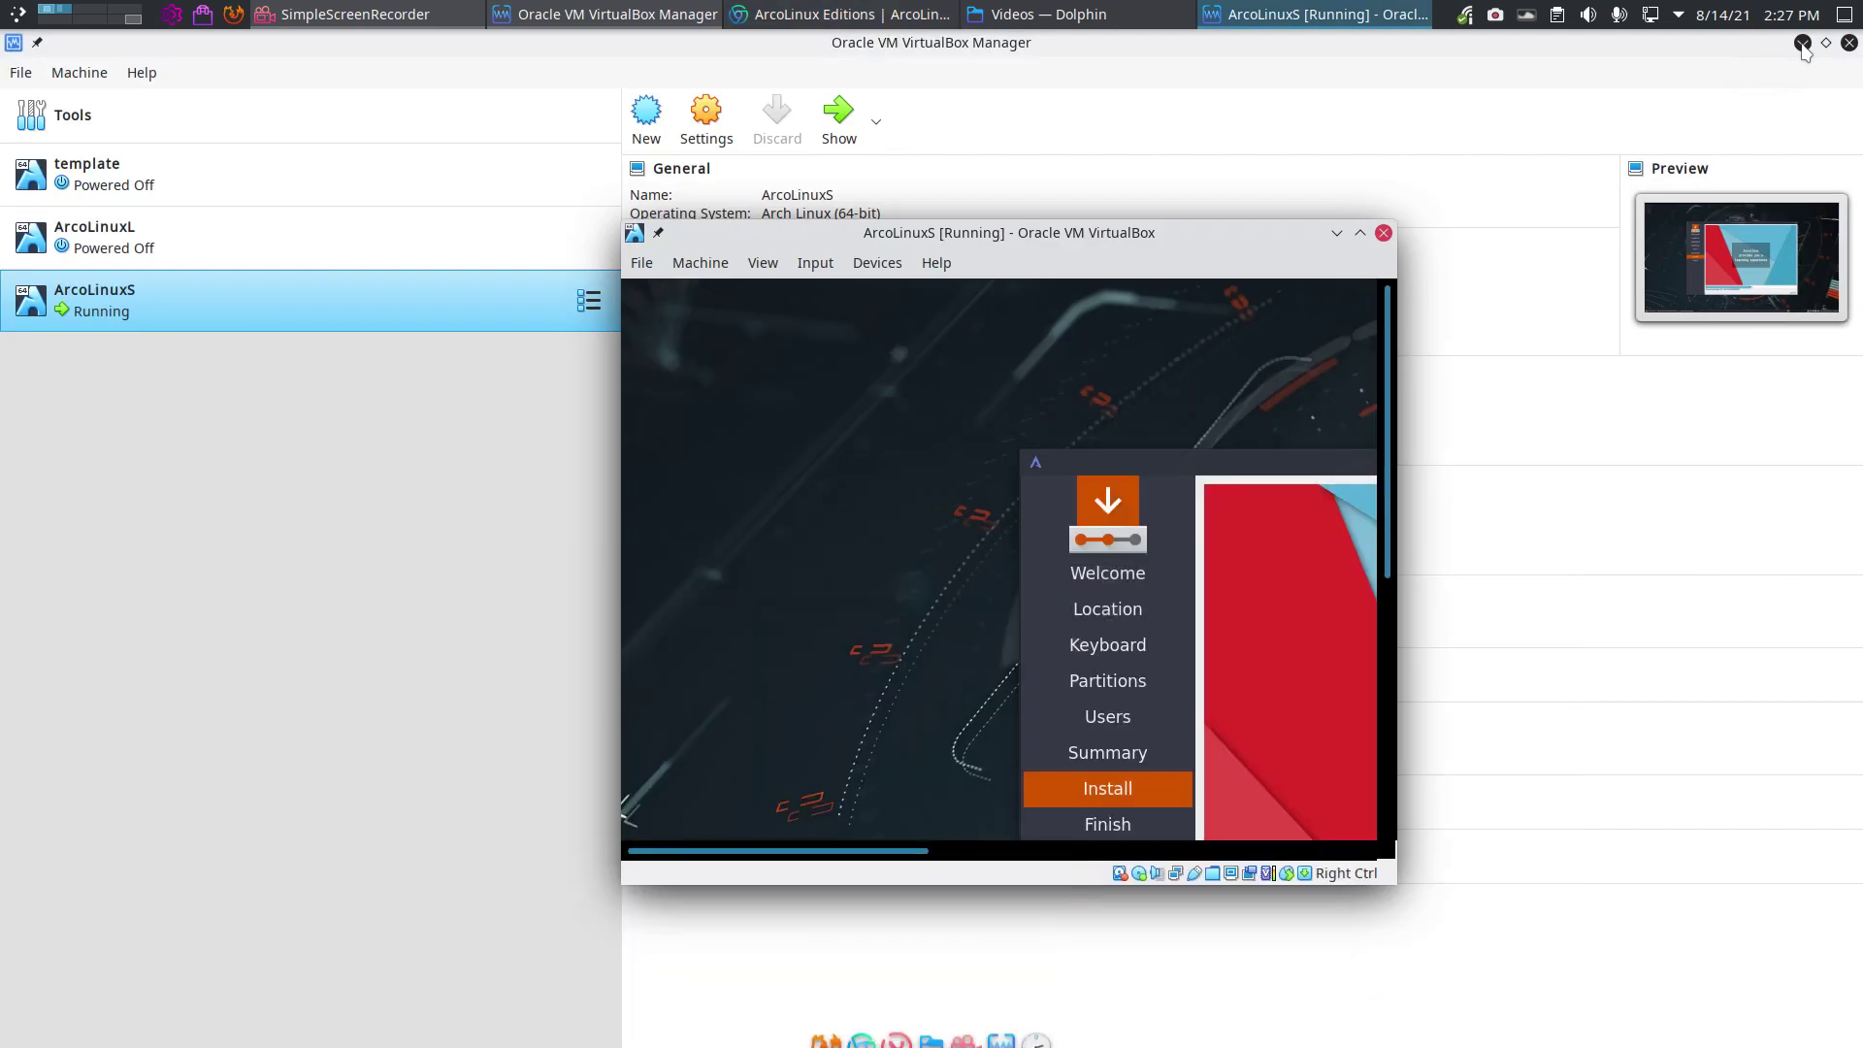
pyautogui.click(1359, 233)
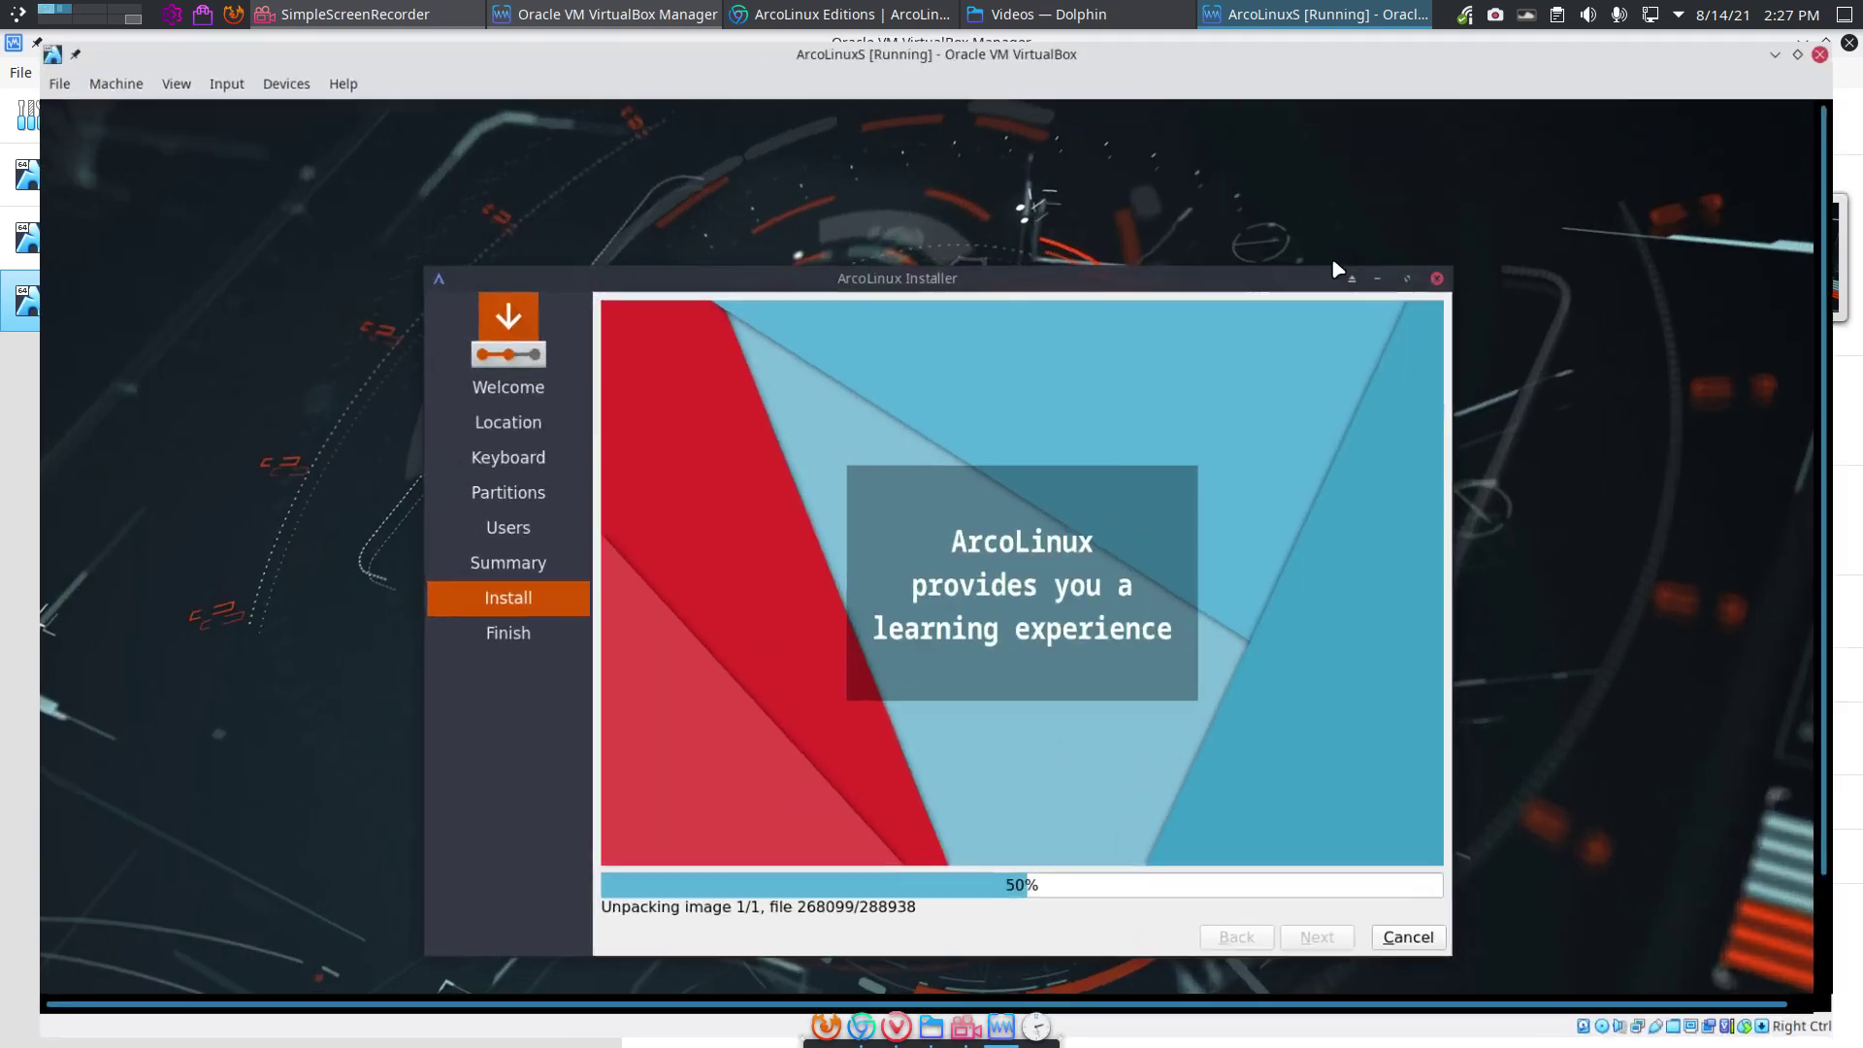